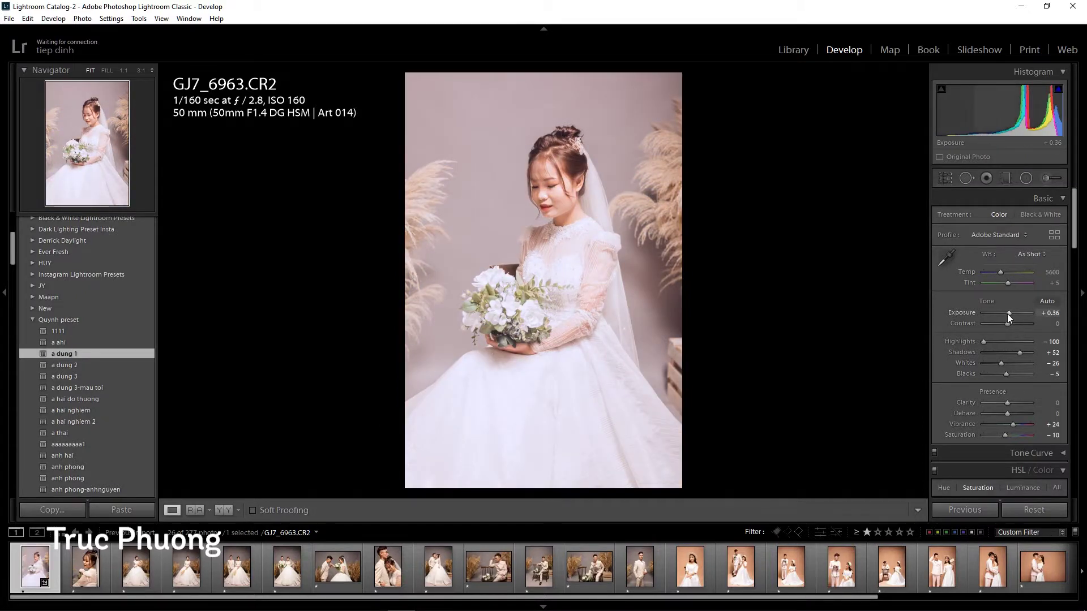
- Lower the bride photo's exposure and set the client's subfolder as the export destination
left_click_drag(1007, 314, 1005, 314)
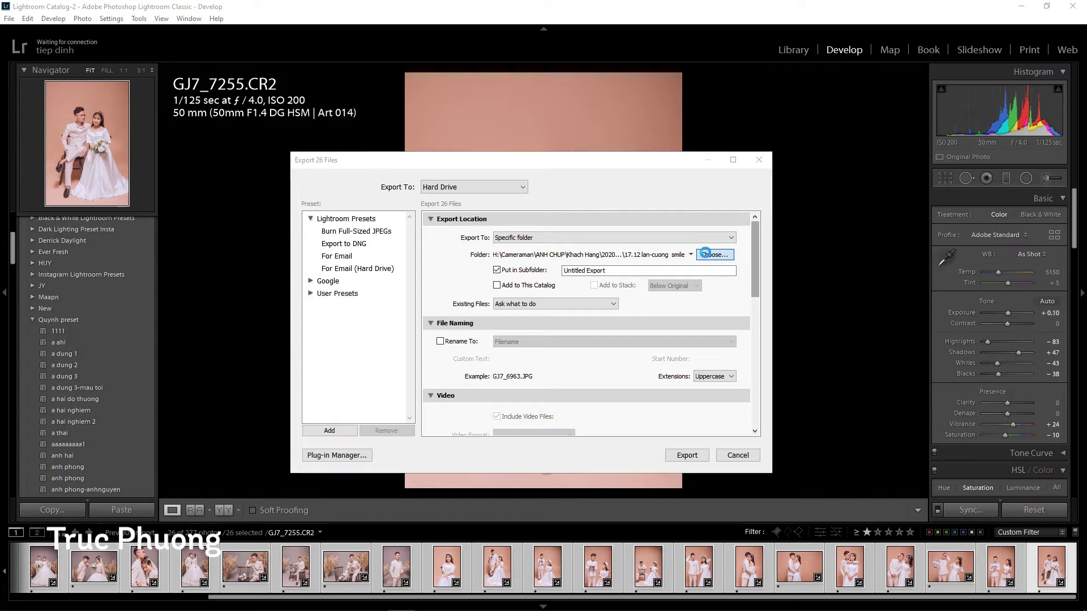
left_click(705, 254)
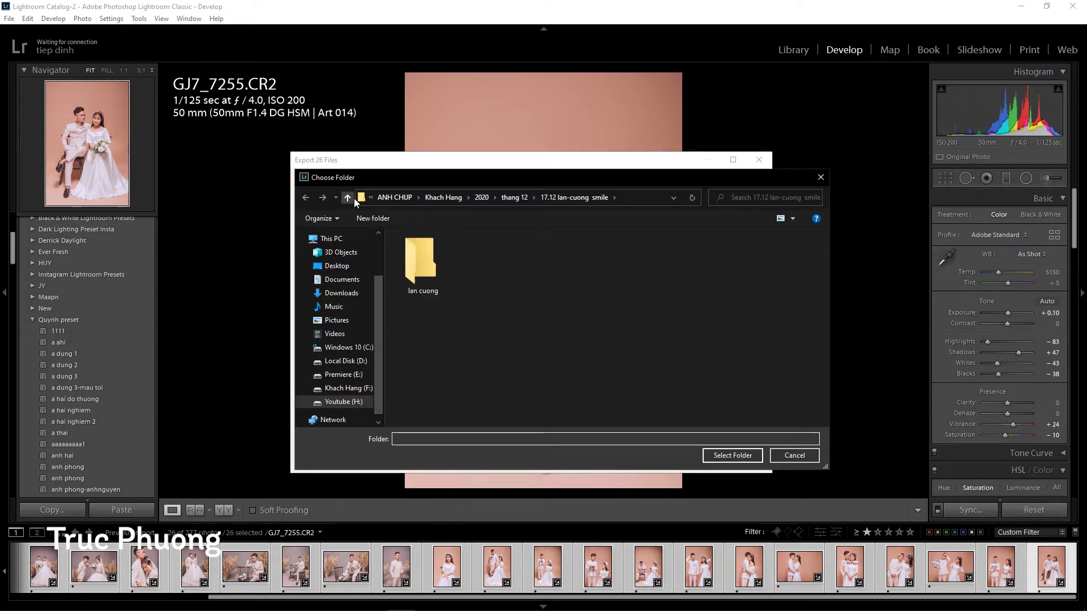
double_click(509, 397)
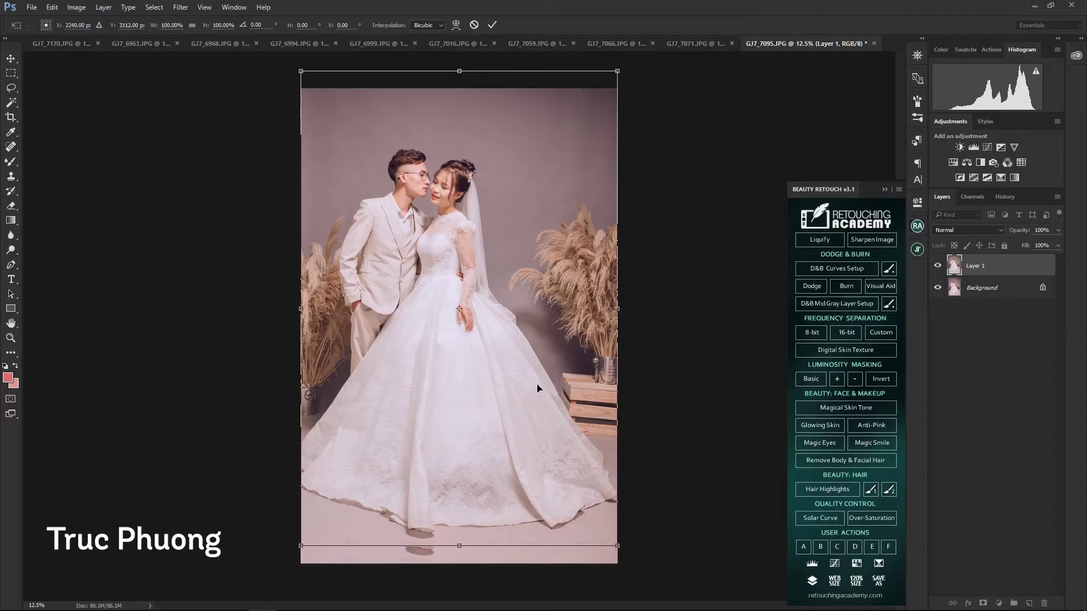
- Hide the original Background layer, then try and cancel a transform of the duplicate layer
left_click(937, 287)
key("ctrl+t")
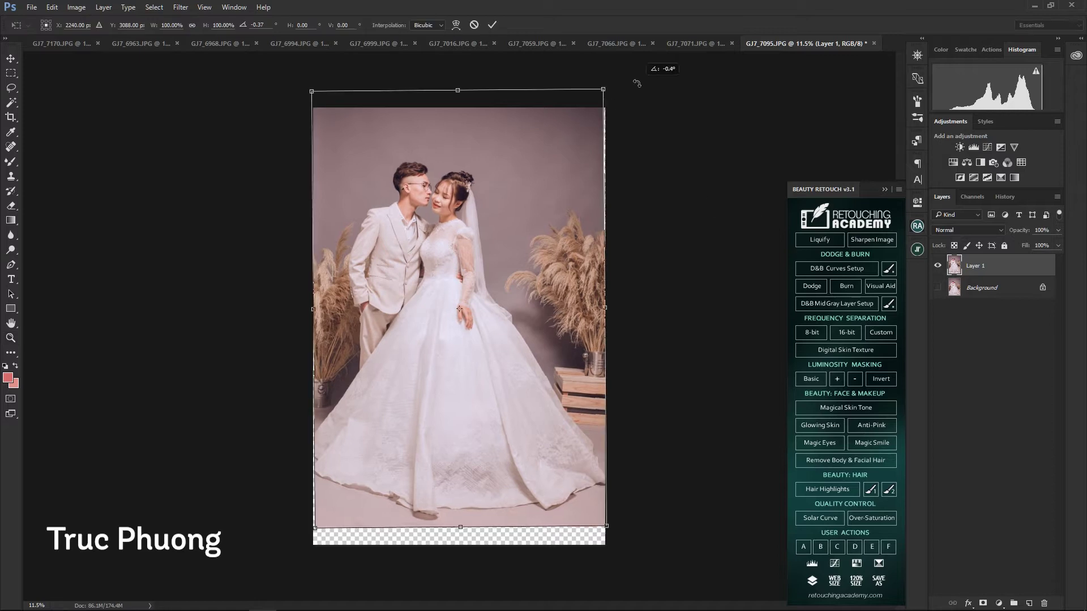
left_click_drag(309, 107, 310, 83)
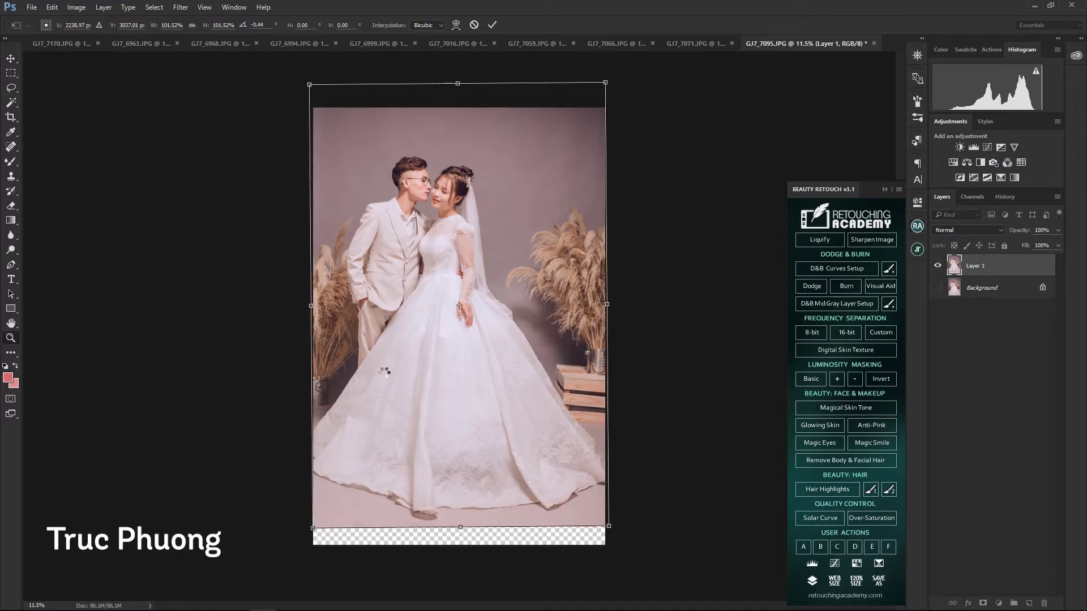
key("Escape")
- Stretch the photo's lower half down over the bottom strip, merge the layers, and select the dress area
left_click_drag(313, 344, 731, 546)
key("ctrl+t")
left_click_drag(460, 545, 464, 570)
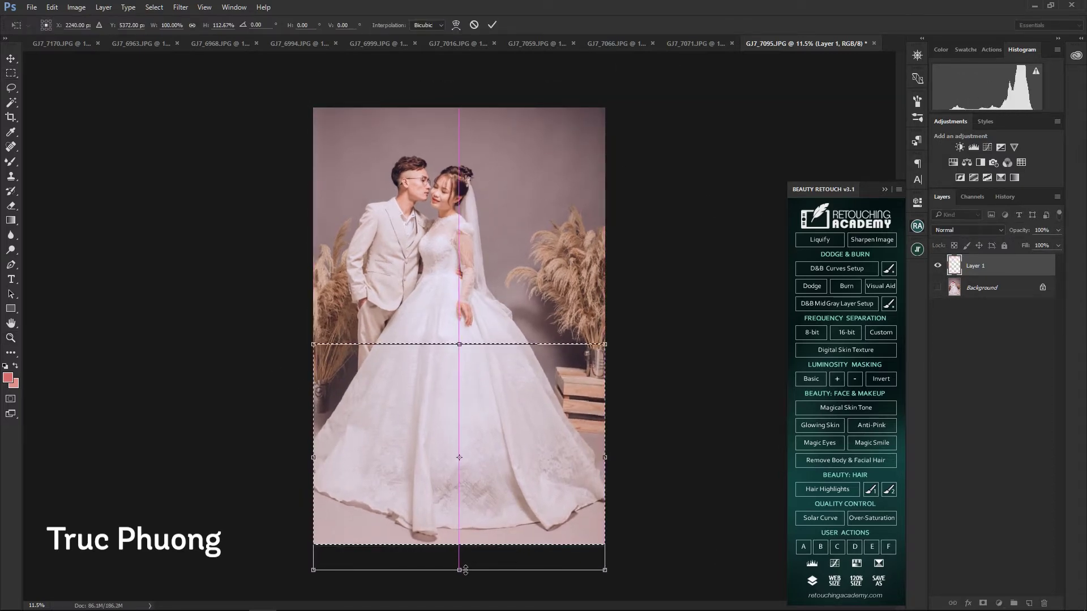
key("Return")
key("ctrl+d")
key("ctrl+e")
left_click_drag(271, 232, 475, 484)
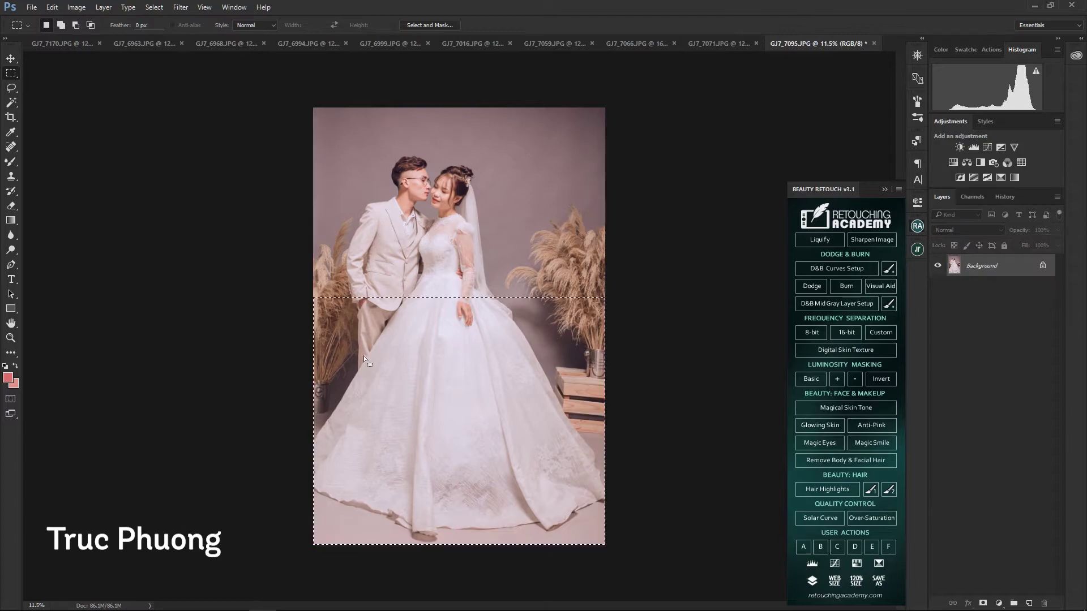
key("ctrl+shift+x")
- Push the dress edge inward in two Liquify passes, including beside the bride's hand
left_click_drag(370, 291, 355, 266)
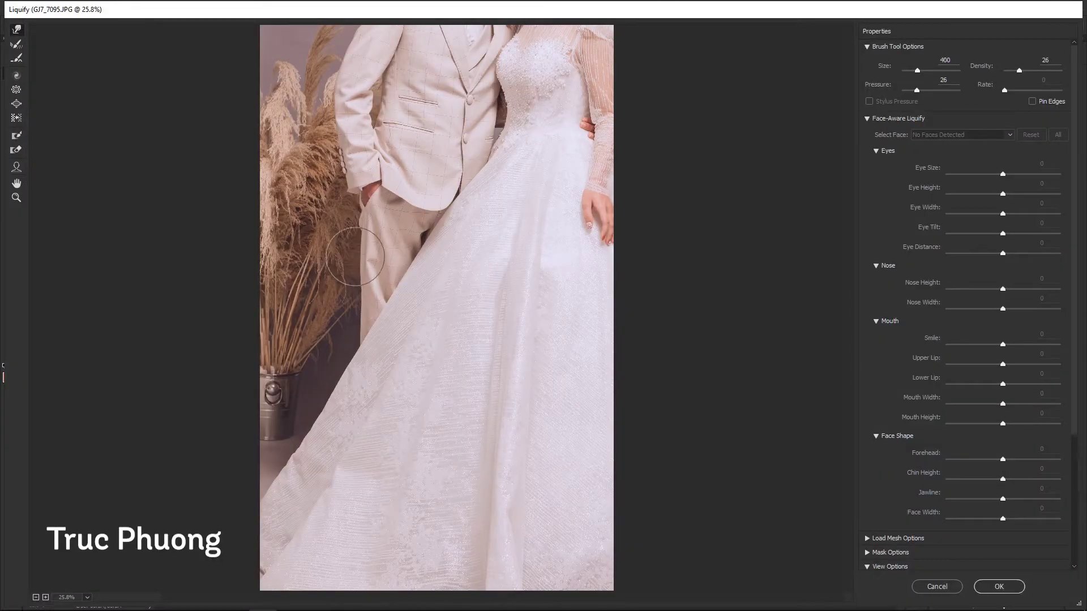
key("Return")
key("ctrl+shift+x")
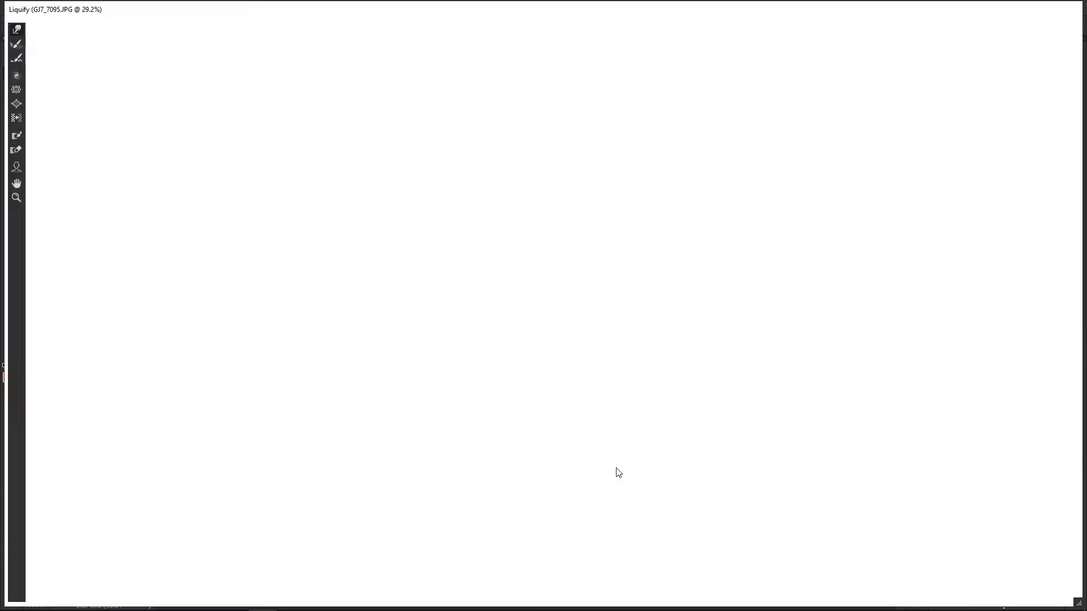
key("bracketleft")
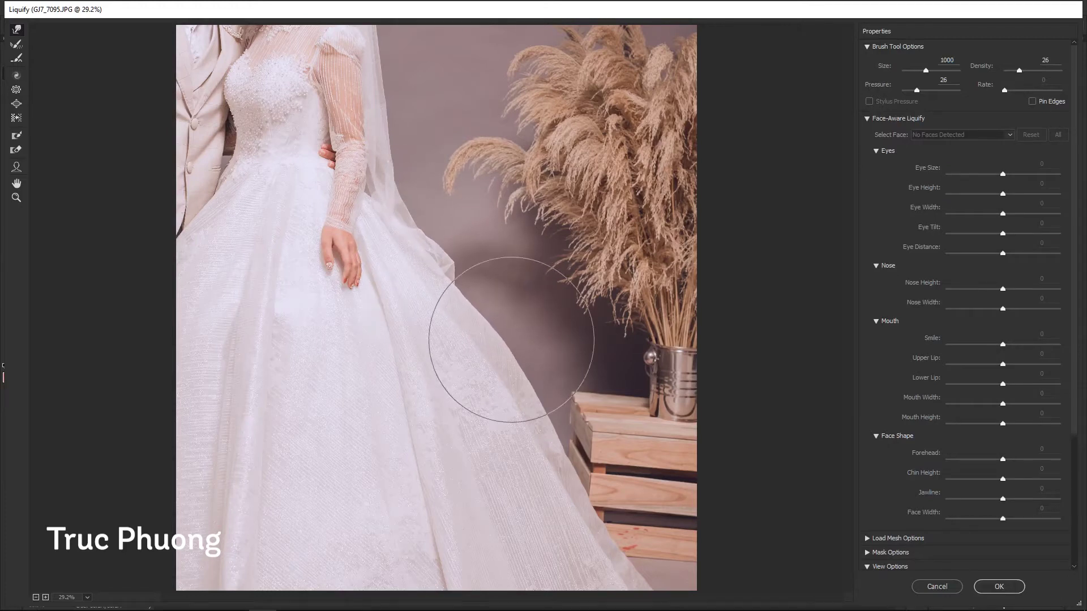
left_click_drag(505, 327, 430, 245)
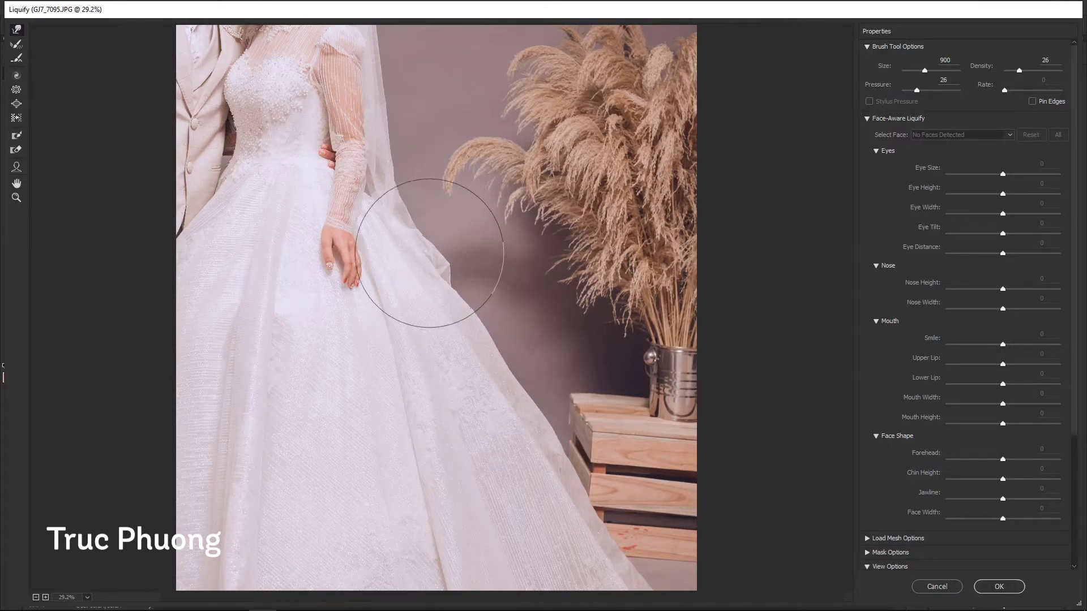
key("bracketleft")
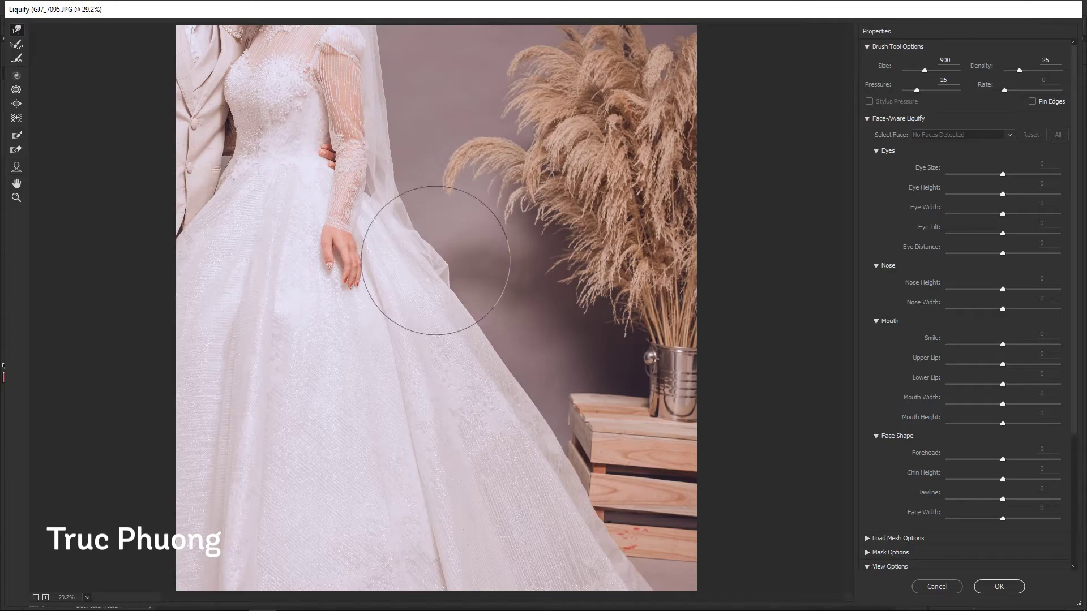
key("Return")
- Slim the groom's shoulder with Liquify Forward Warp and apply it
key("ctrl+shift+x")
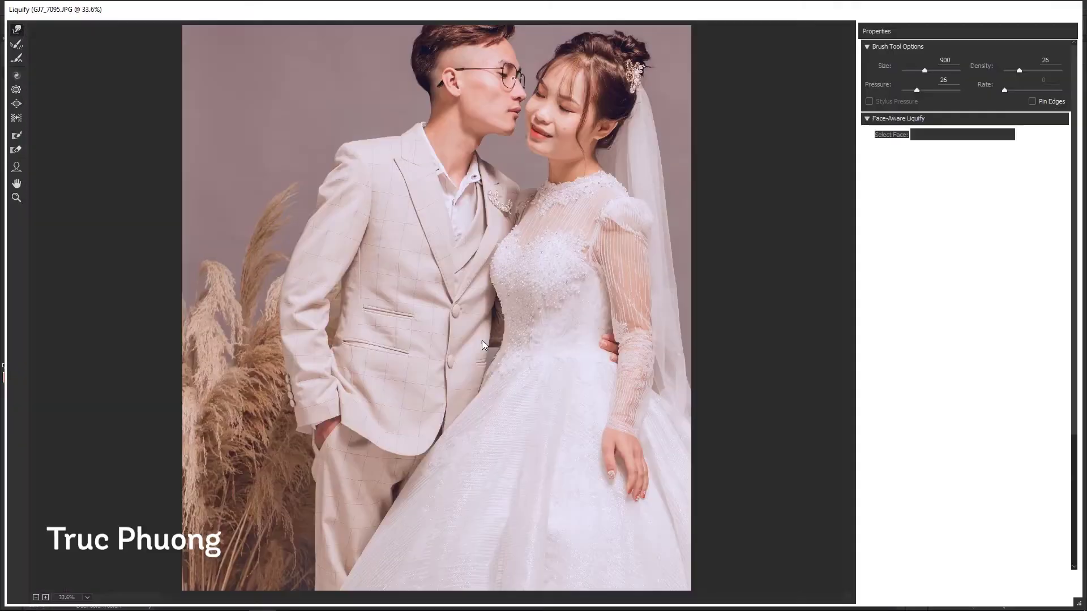
scroll(286, 246, "up", 2)
left_click_drag(287, 246, 283, 294)
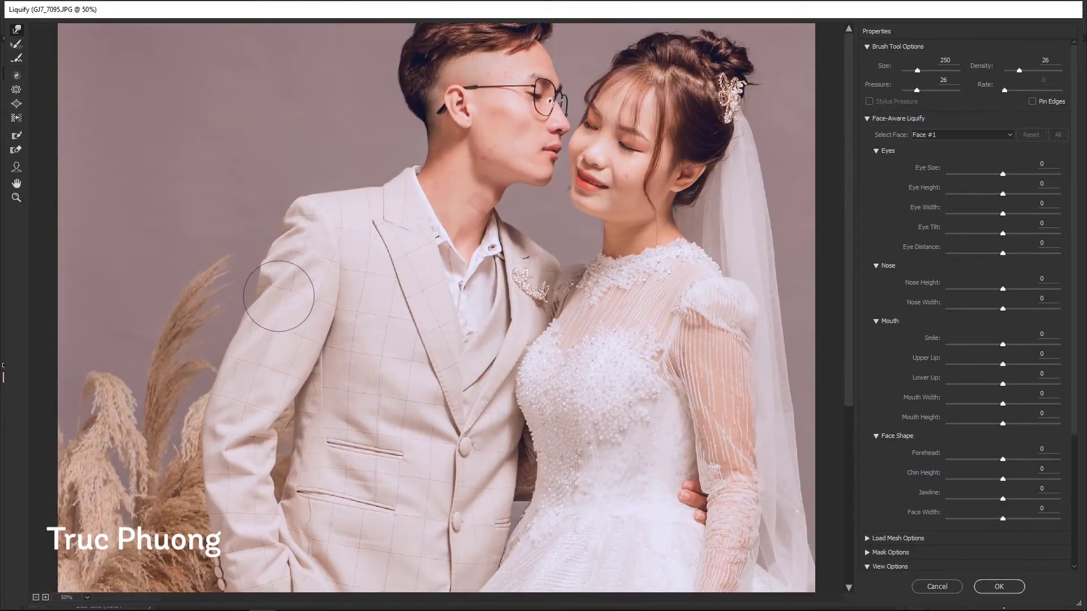
key("bracketright")
scroll(329, 334, "up", 1)
key("Return")
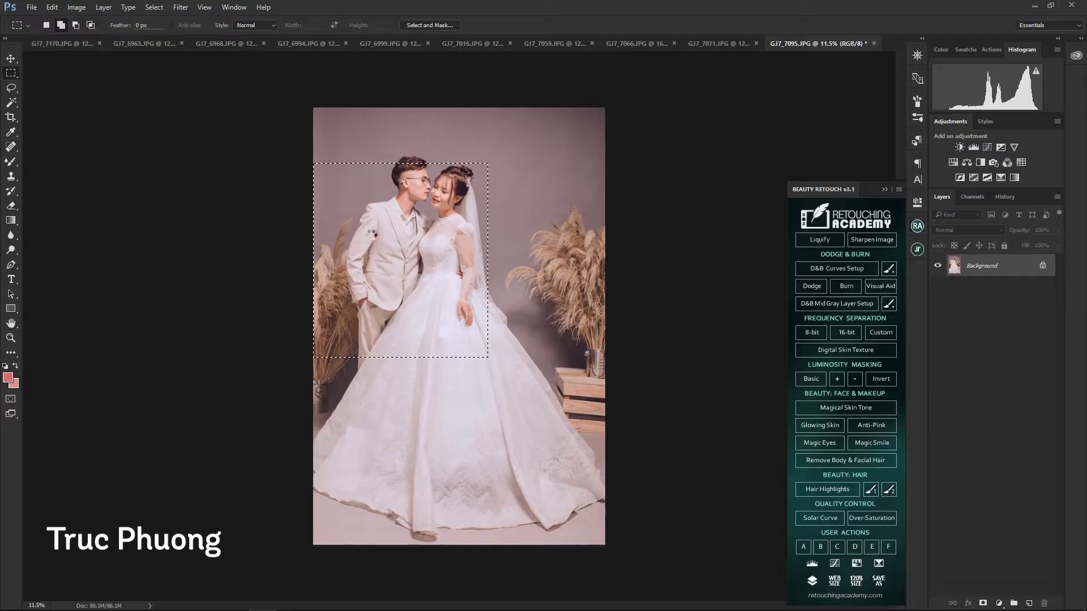
- Reshape the groom's mouth, lips and chin in Liquify with a small brush
key("ctrl+shift+x")
scroll(266, 308, "up", 1)
scroll(243, 303, "up", 1)
key("bracketleft")
key("bracketleft")
key("bracketleft")
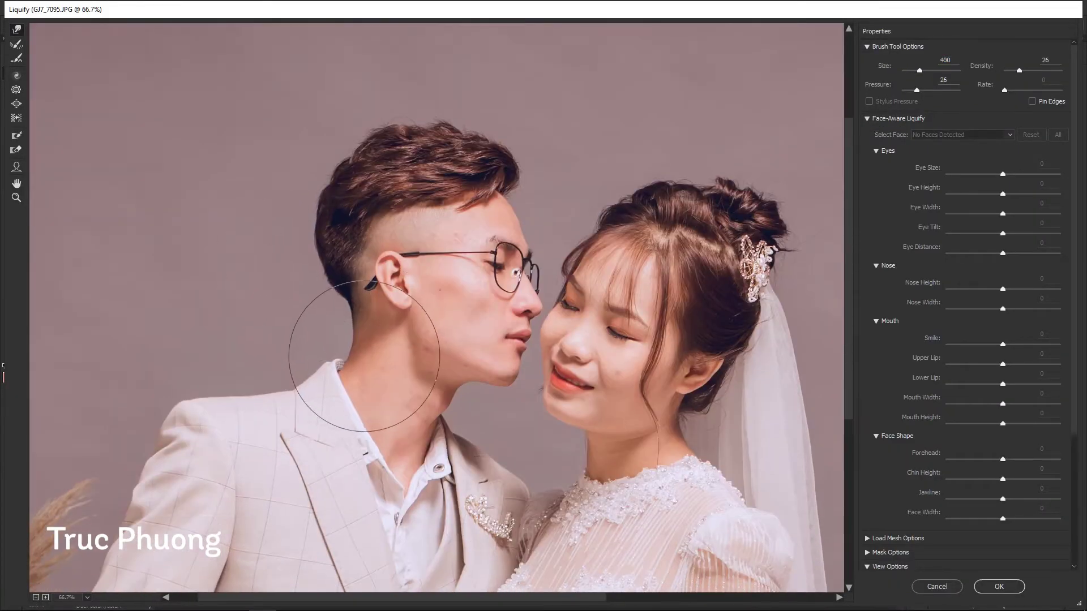
scroll(456, 363, "up", 1)
left_click_drag(456, 363, 388, 372)
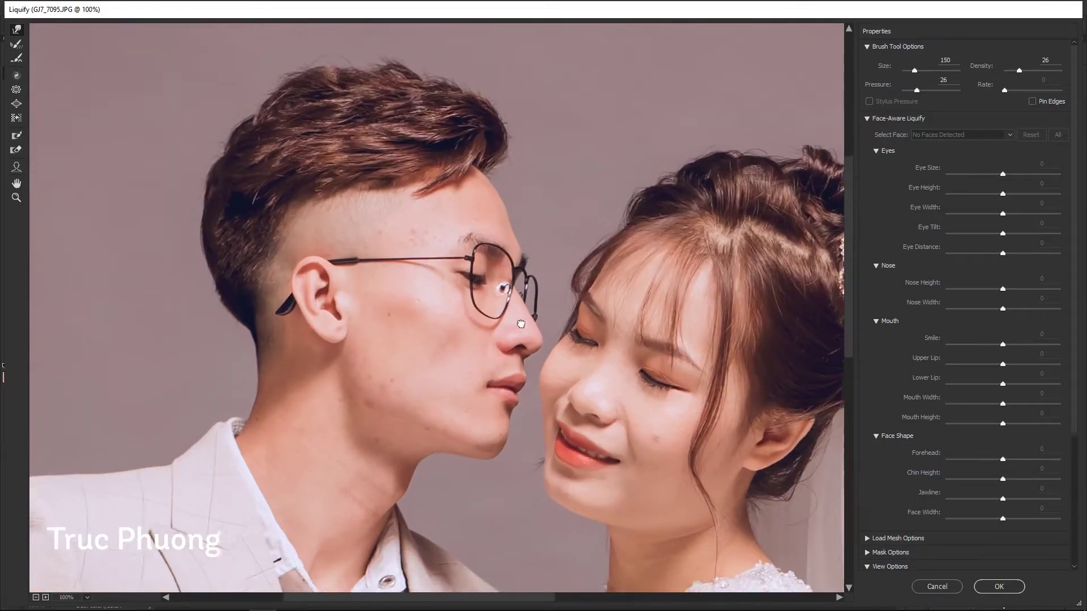
key("bracketleft")
key("bracketleft")
key("bracketleft")
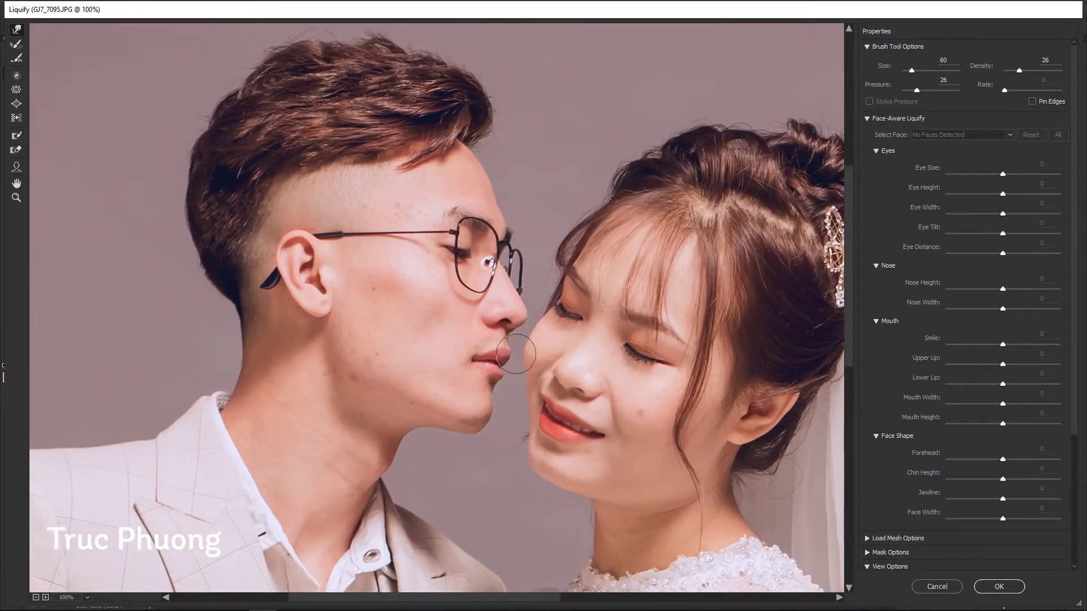
scroll(504, 375, "up", 1)
key("bracketleft")
key("bracketleft")
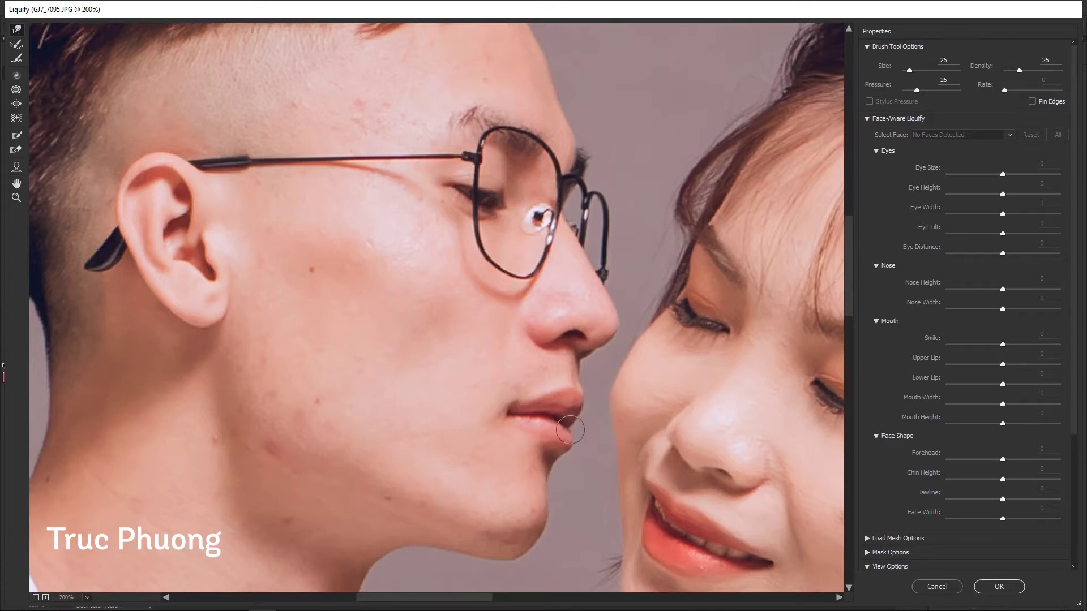
scroll(514, 376, "down", 1)
key("bracketright")
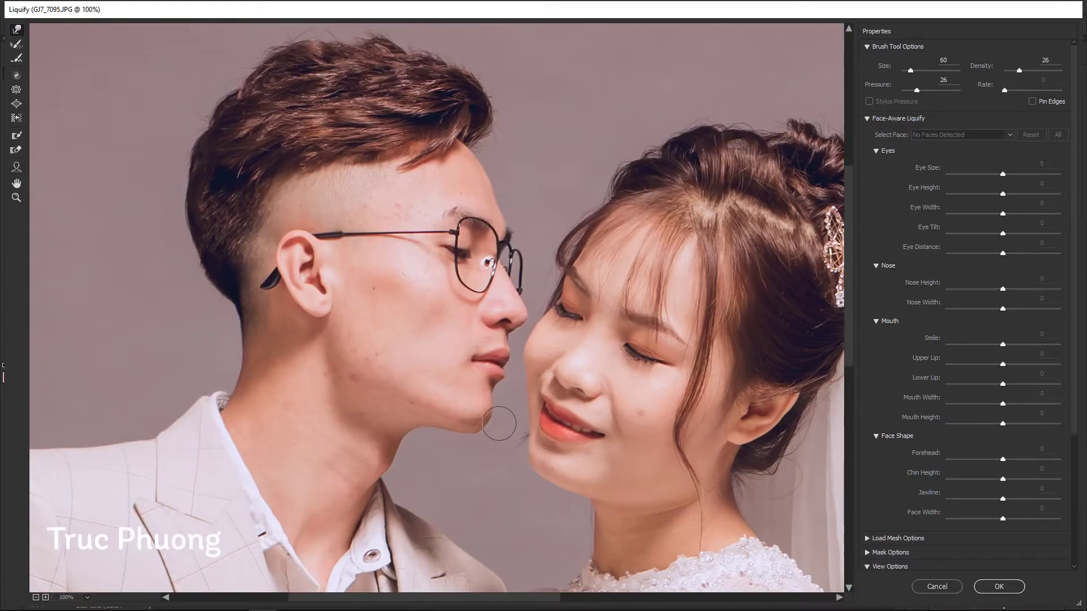
- Reshape the bride's face and jaw in Liquify and apply the face and body changes
left_click_drag(490, 423, 411, 346)
key("bracketright")
key("bracketright")
key("bracketright")
key("bracketright")
key("bracketright")
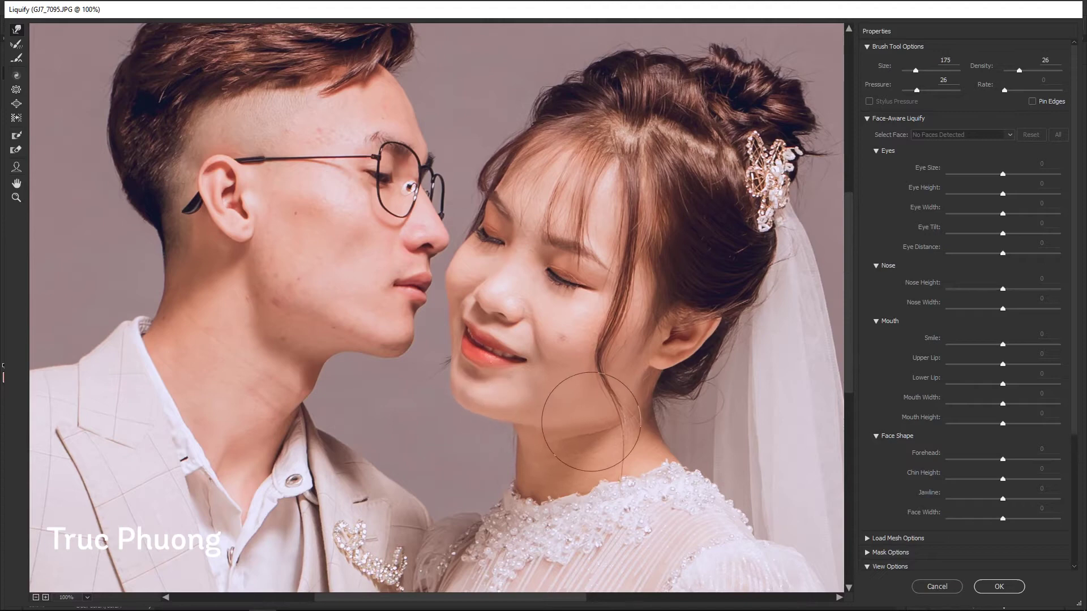
key("ctrl+minus")
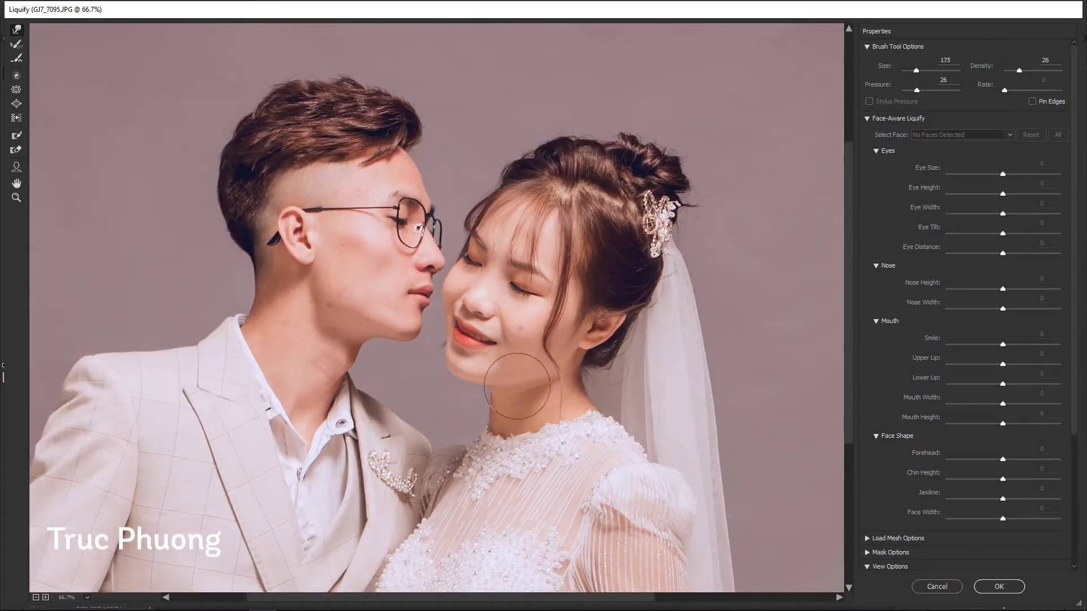
key("bracketright")
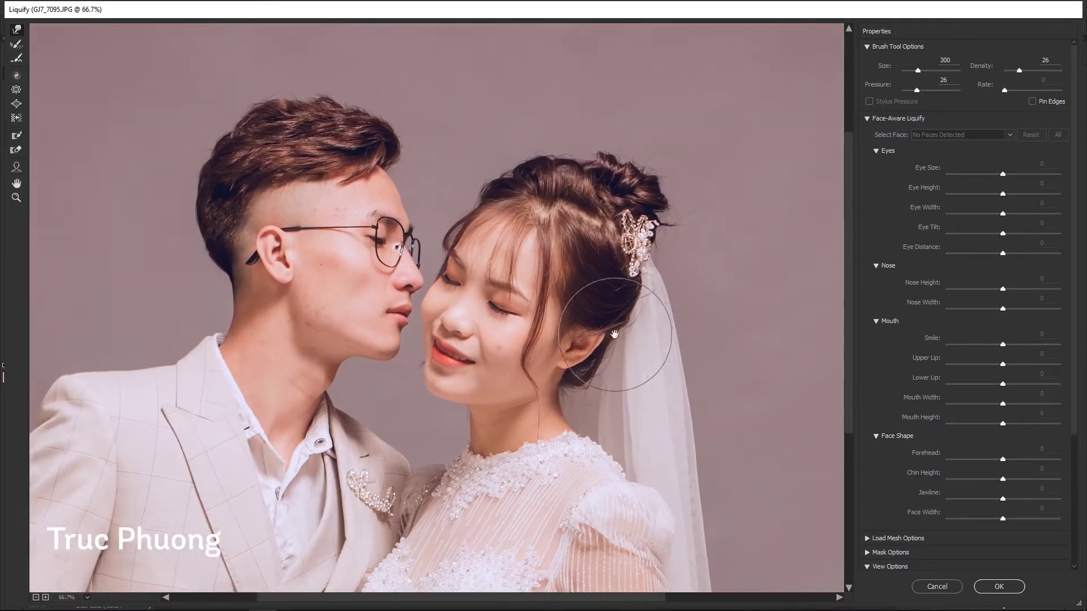
key("bracketleft")
key("bracketleft")
key("bracketleft")
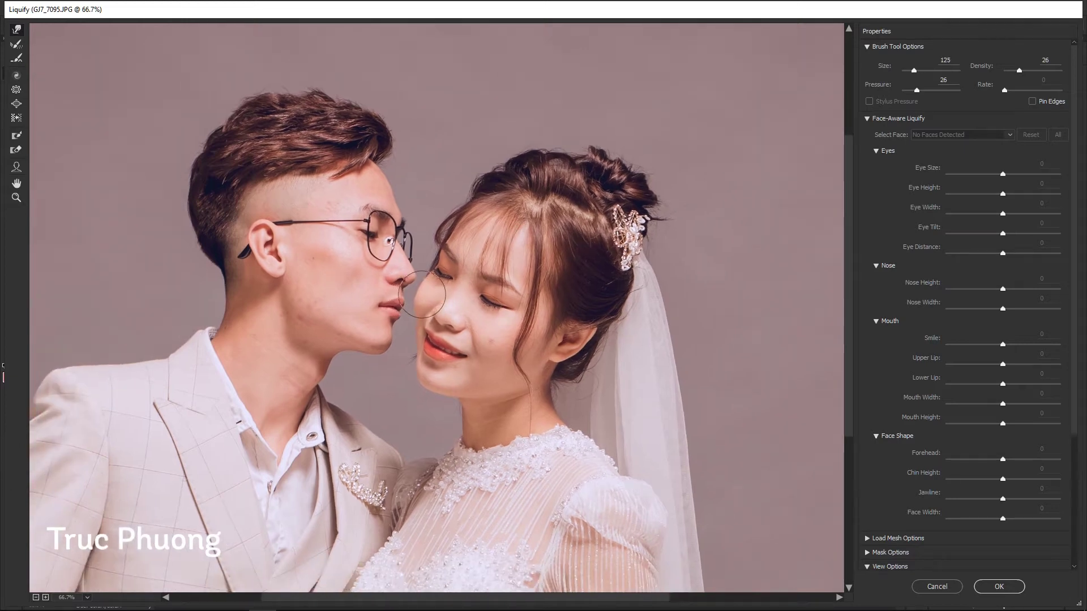
scroll(430, 300, "down", 1)
key("bracketright")
key("bracketright")
key("bracketright")
scroll(498, 328, "down", 1)
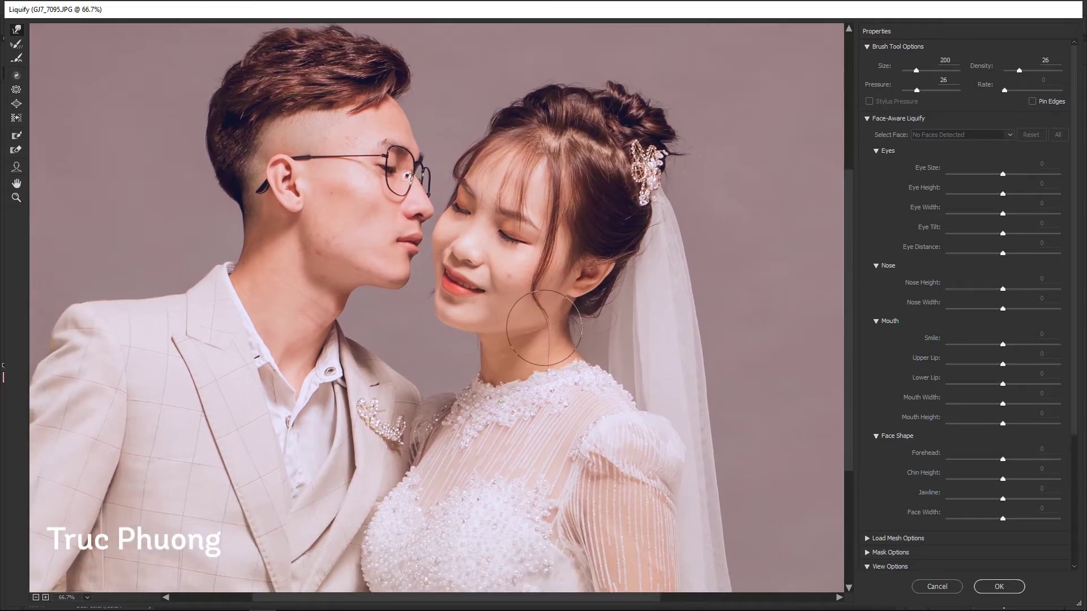
scroll(509, 340, "down", 1)
key("bracketright")
key("bracketright")
key("bracketleft")
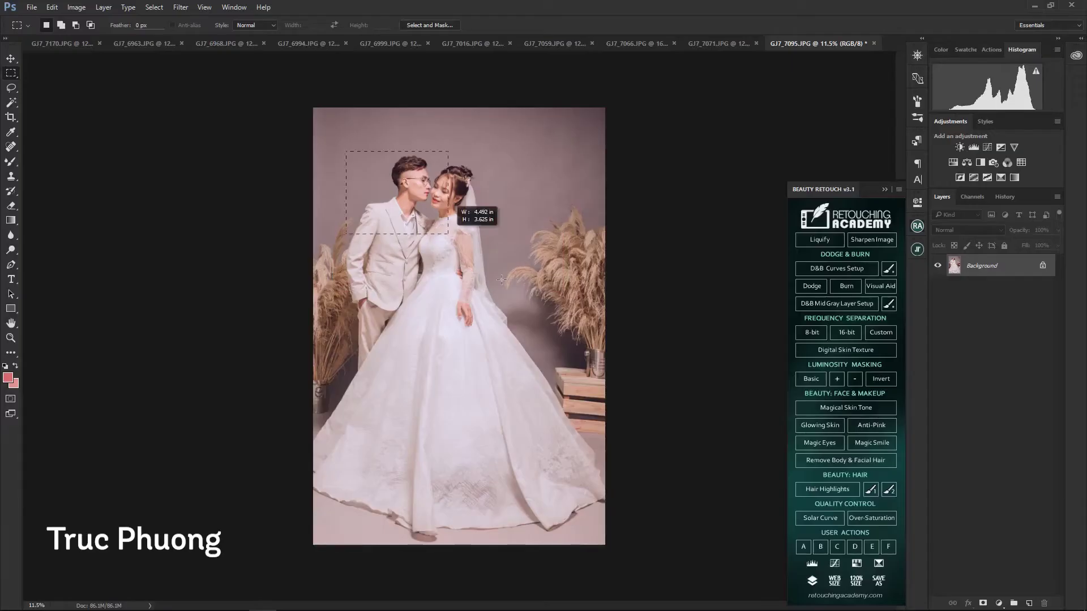
key("bracketright")
key("bracketright")
key("bracketright")
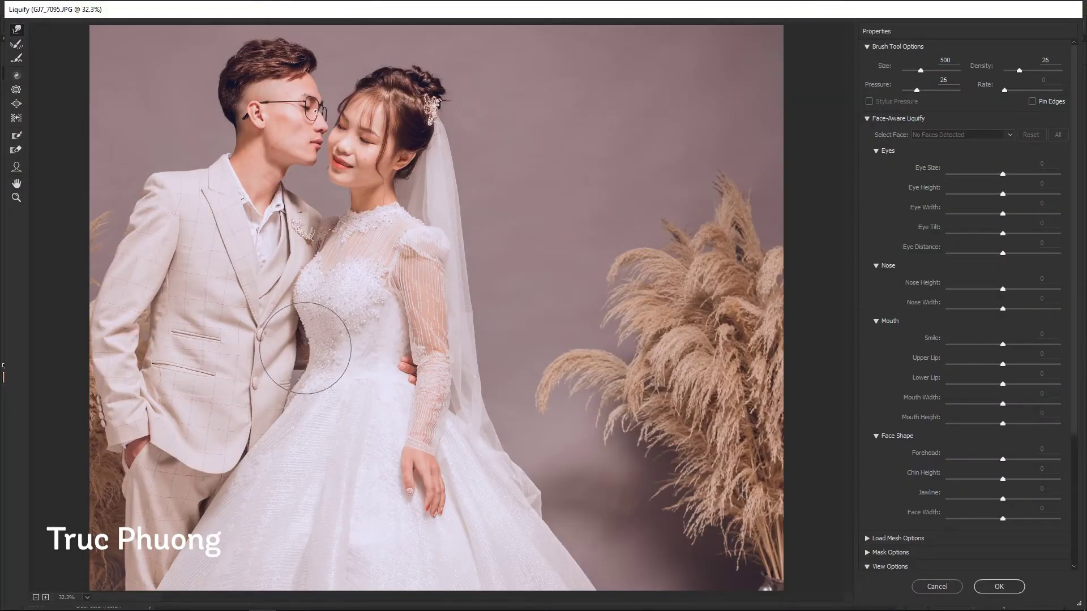
key("Return")
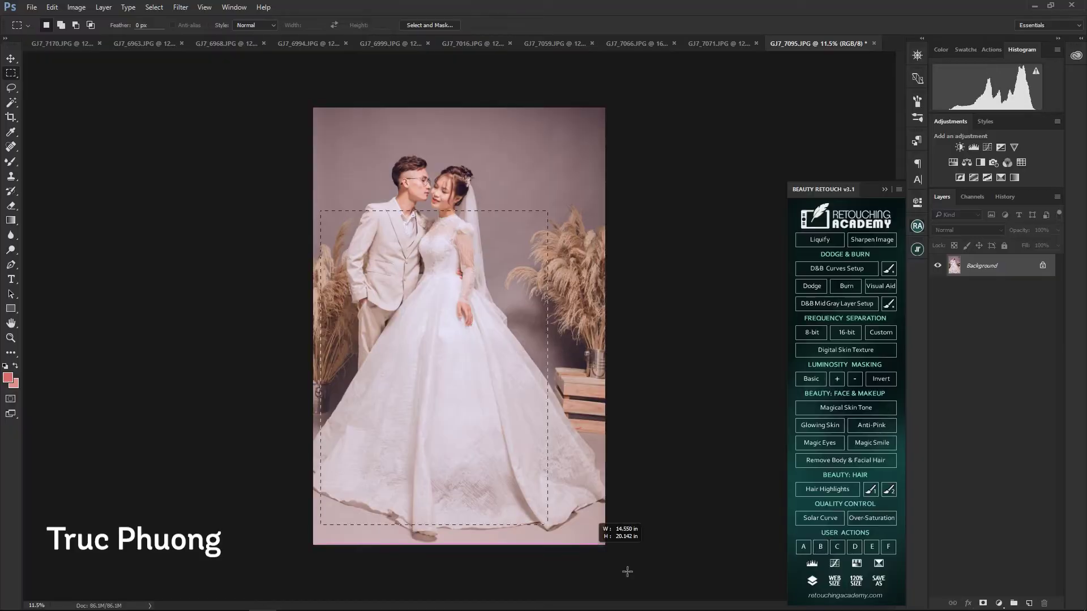
- Reapply Liquify to the dress, then Quick Mask the dress hem and apply Curves to it
key("ctrl+shift+x")
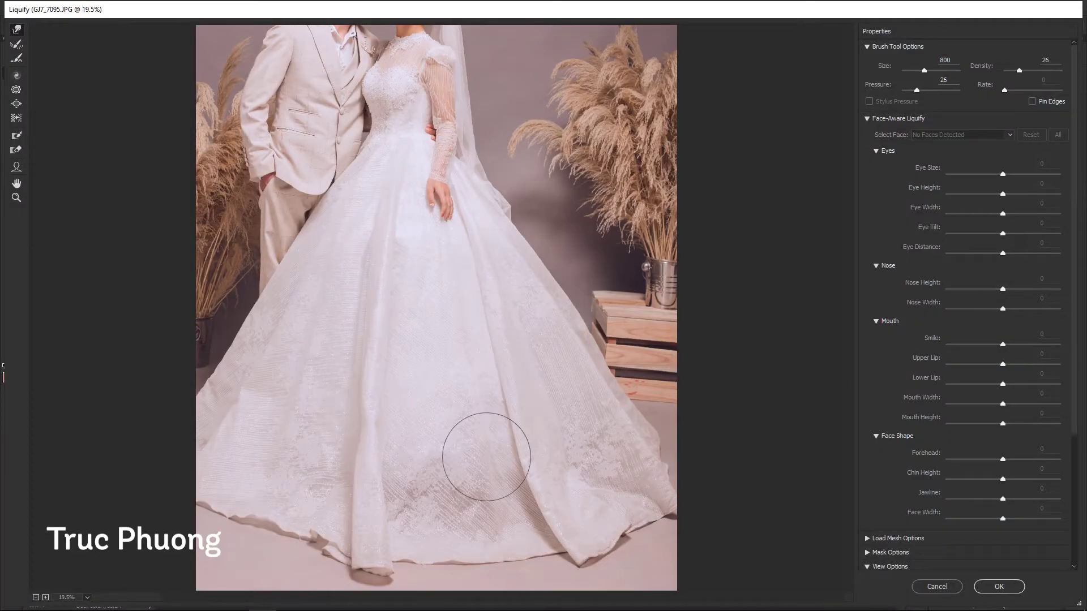
key("Return")
key("q")
left_click_drag(432, 509, 603, 531)
key("q")
key("ctrl+m")
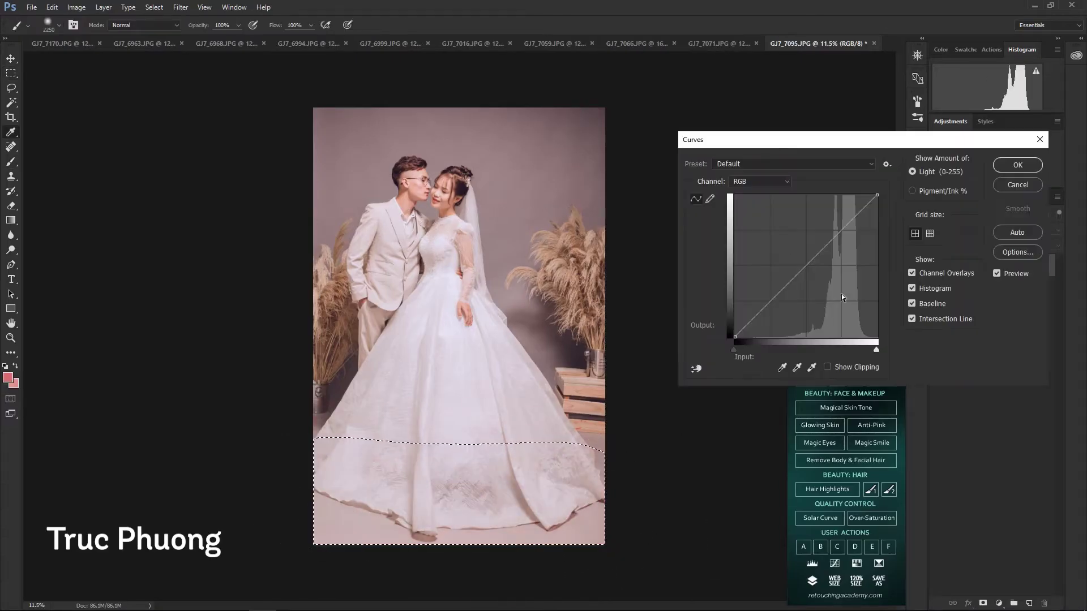
key("Return")
- Confirm the dress Curves adjustment and merge the layers
key("z")
left_click(485, 372)
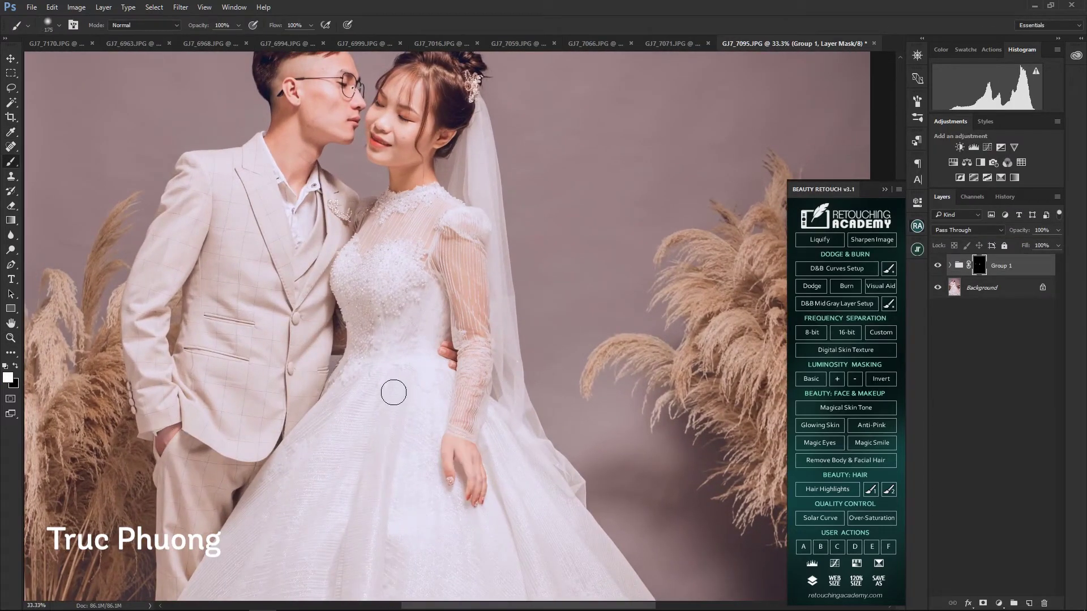
key("ctrl+e")
key("z")
- Brighten the man's neck and cheek and the woman's cheek and nose through the mask
left_click_drag(430, 266, 458, 272)
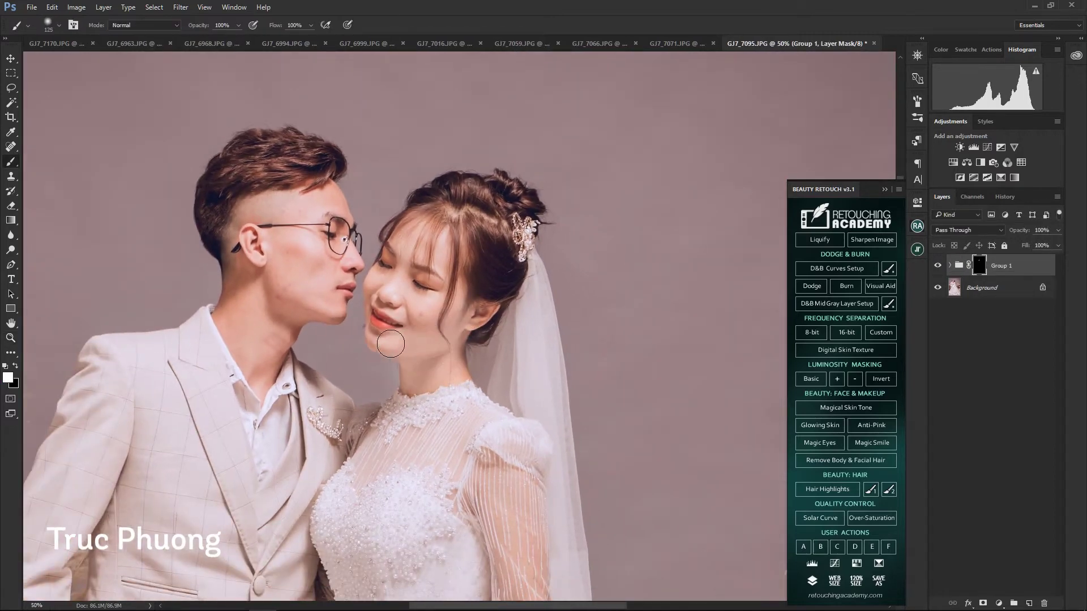
key("bracketright")
left_click_drag(254, 286, 263, 370)
left_click_drag(284, 255, 301, 249)
left_click_drag(433, 266, 383, 287)
- Fit the whole photo on screen and paint a Quick Mask over the man's face
key("z")
right_click(426, 274)
left_click(439, 280)
key("b")
left_click_drag(272, 130, 294, 244)
mouse_move(317, 141)
left_mouse_down()
mouse_move(373, 170)
mouse_move(348, 267)
left_mouse_up()
- Feather the man's face selection, brighten it with a raised Curves adjustment, and deselect
key("q")
key("shift+F6")
key("Return")
key("ctrl+m")
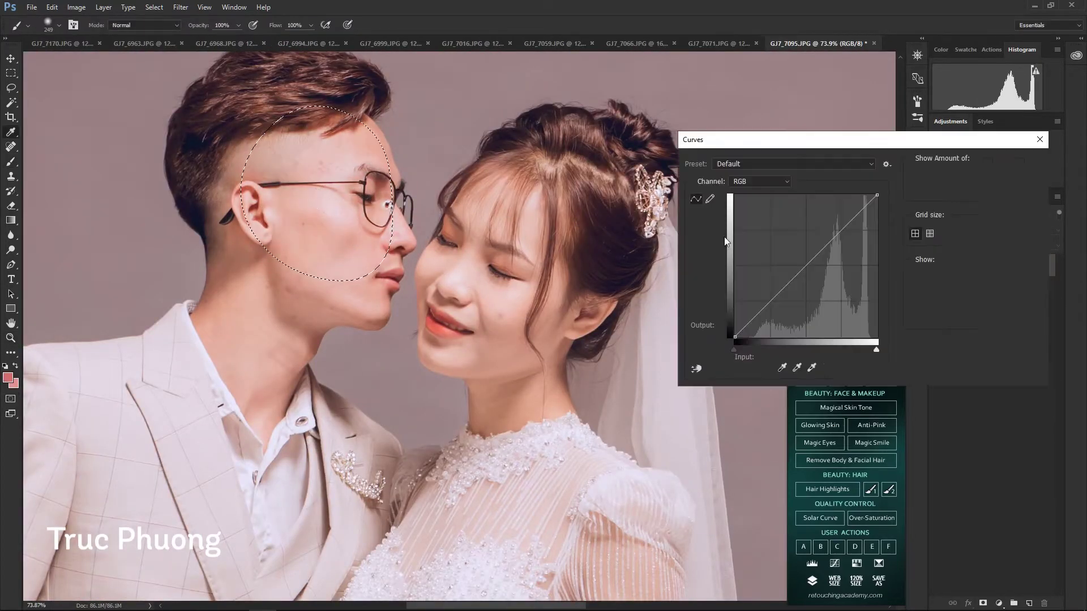
left_click_drag(779, 300, 775, 280)
key("Return")
key("ctrl+d")
scroll(528, 308, "up", 3)
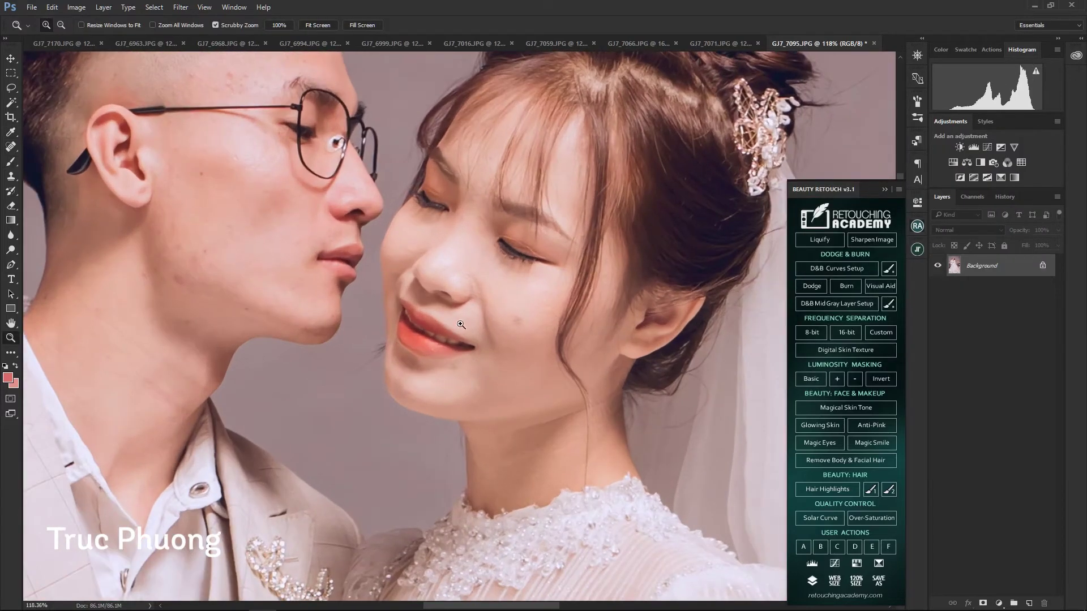
key("F2")
- Run the 8-bit Frequency Separation action and smooth the tone on the man's neck
left_click(806, 332)
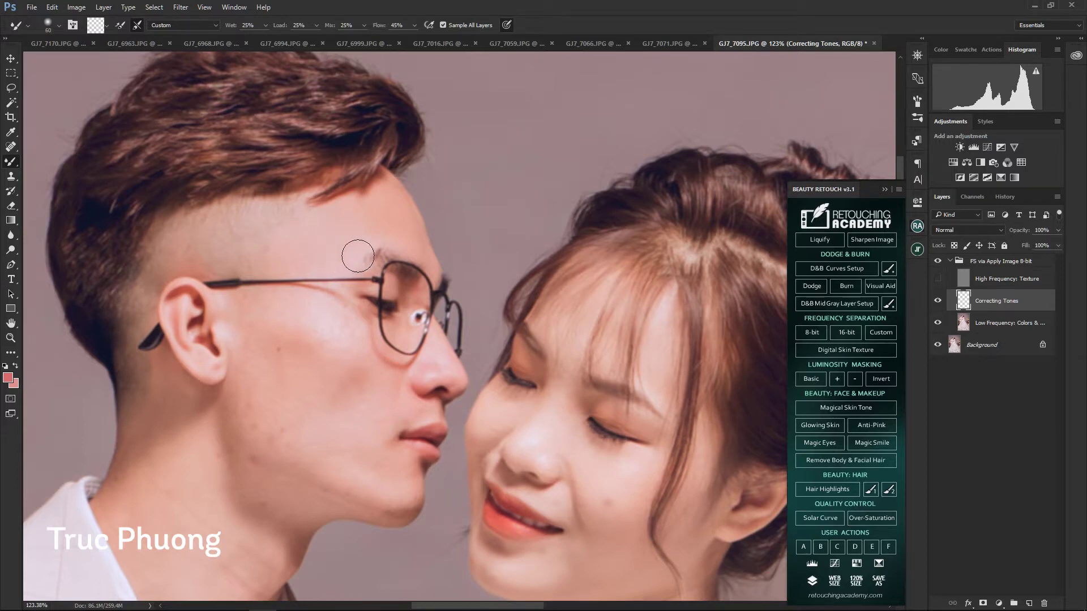
scroll(356, 256, "down", 1)
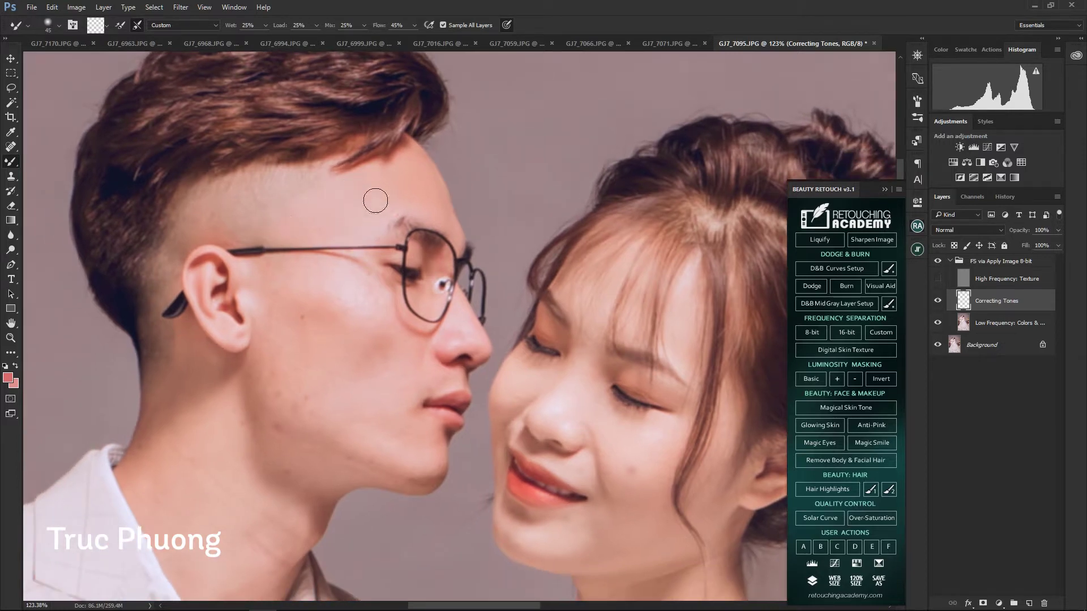
scroll(374, 189, "down", 2)
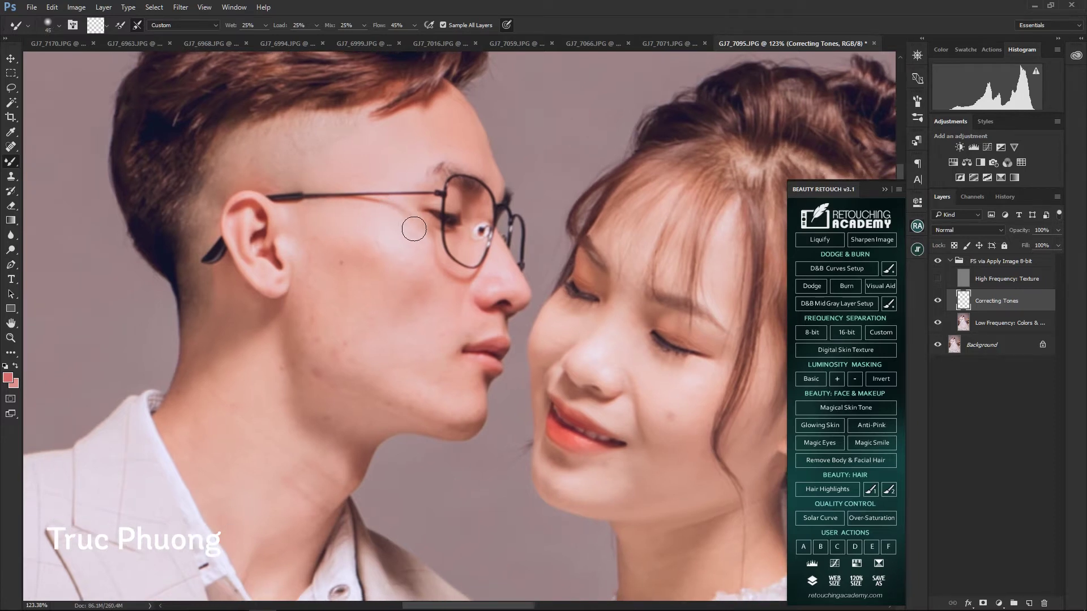
key("bracketright")
key("bracketleft")
key("bracketleft")
scroll(439, 272, "up", 1)
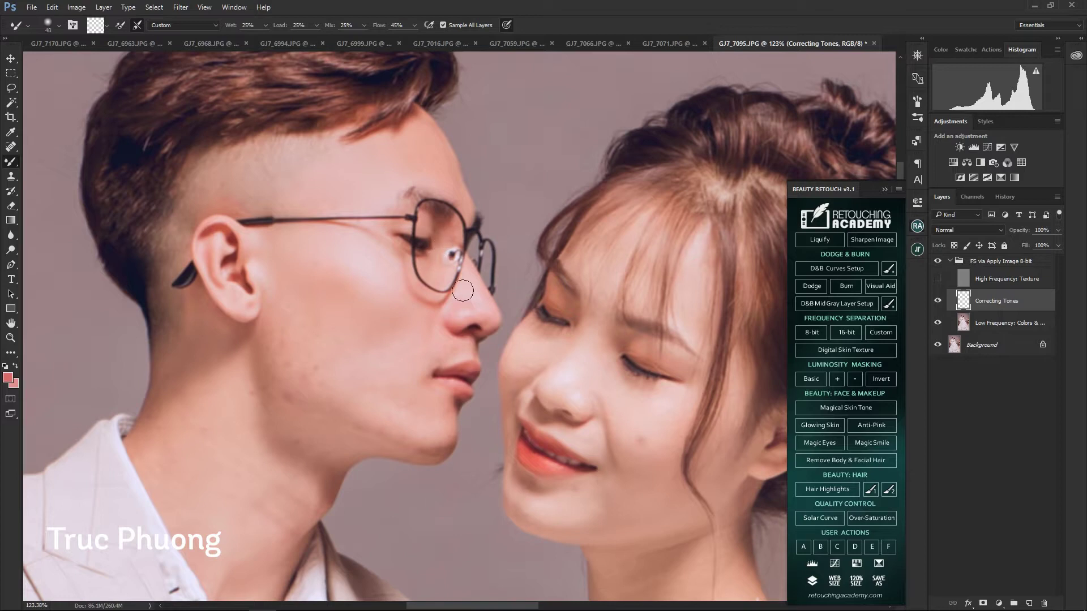
scroll(468, 312, "down", 1)
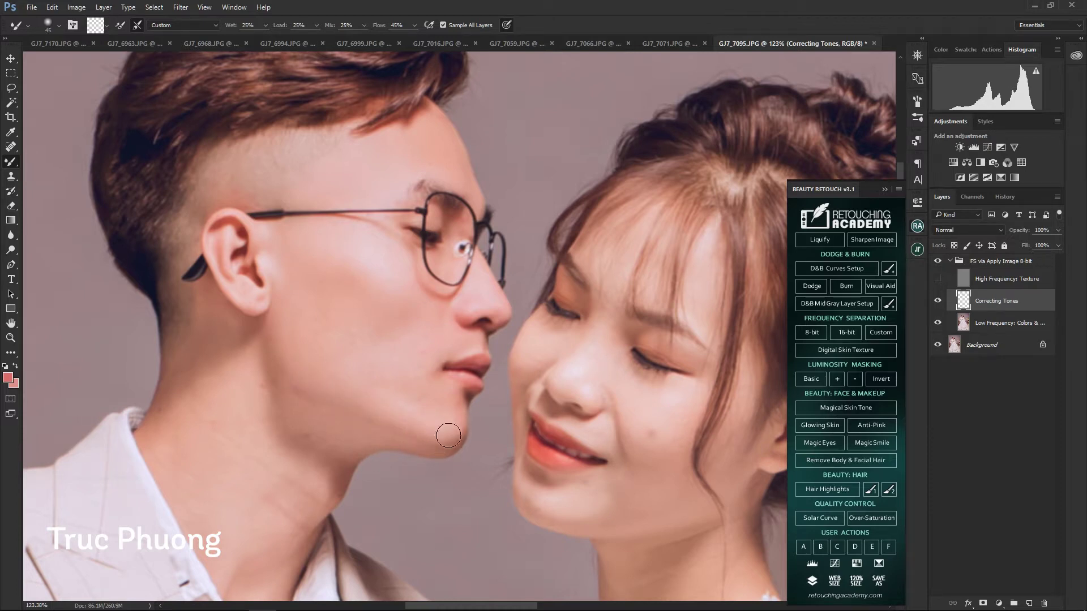
scroll(396, 379, "left", 2)
scroll(396, 380, "down", 1)
key("bracketright")
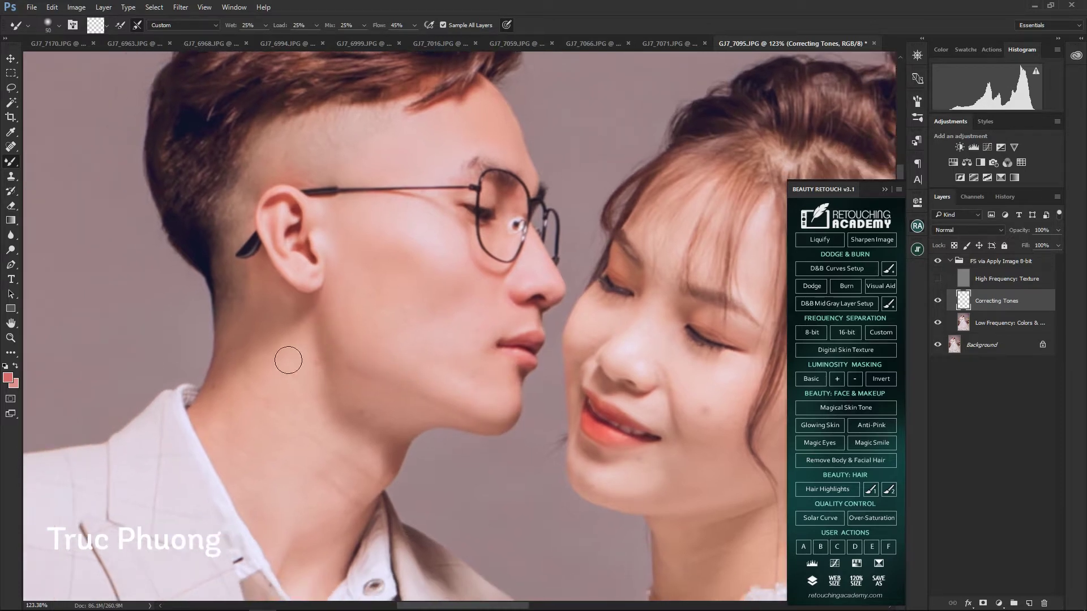
key("bracketright")
key("bracketright")
left_click_drag(300, 405, 399, 418)
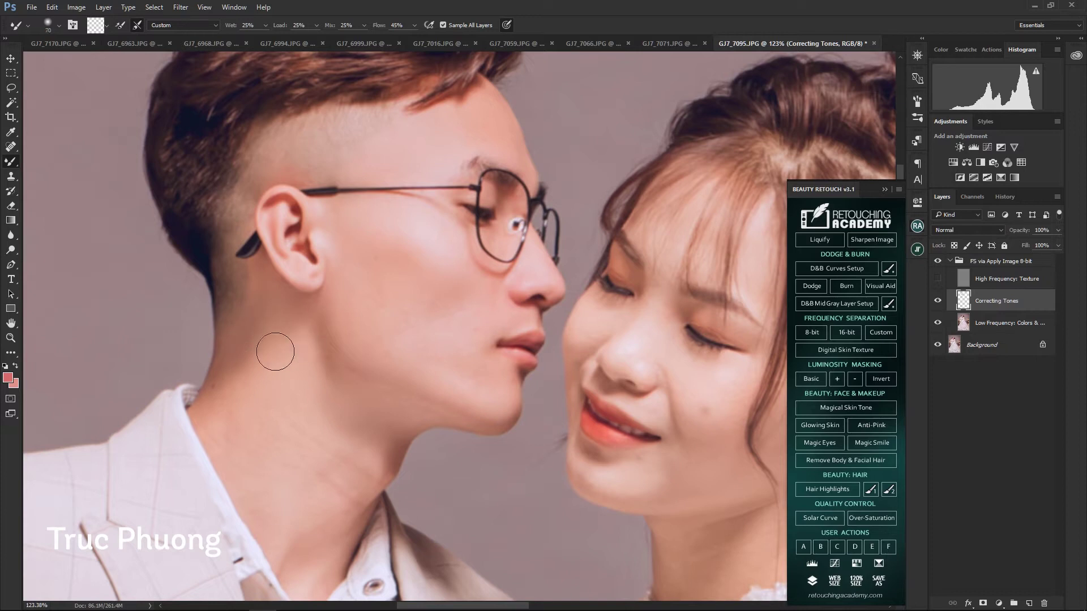
- Even out the skin tones on the man's chin and neck with the Mixer Brush
scroll(215, 395, "down", 2)
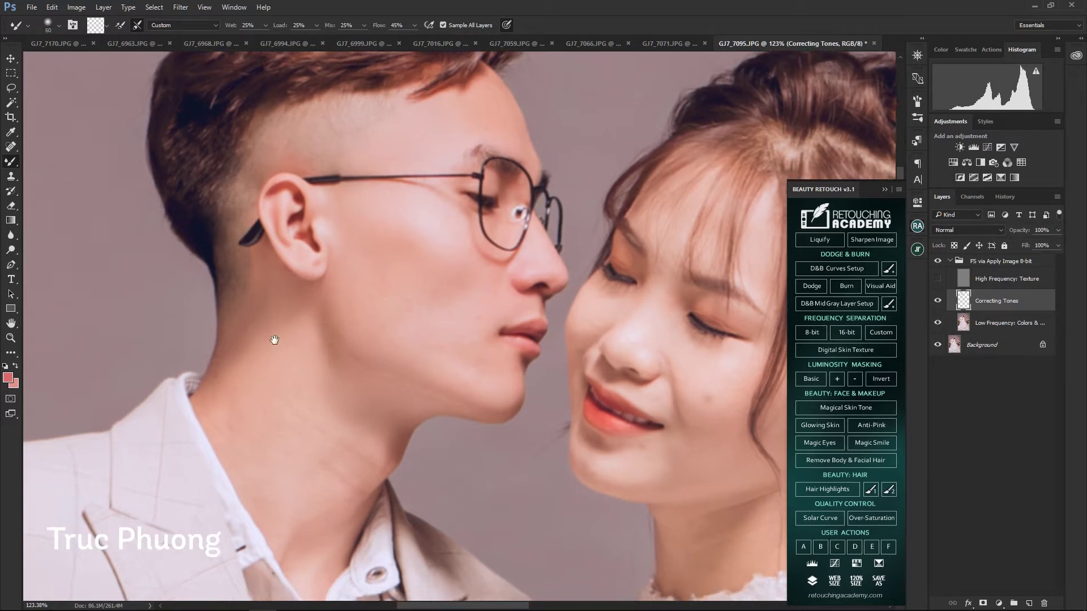
key("bracketright")
key("bracketright")
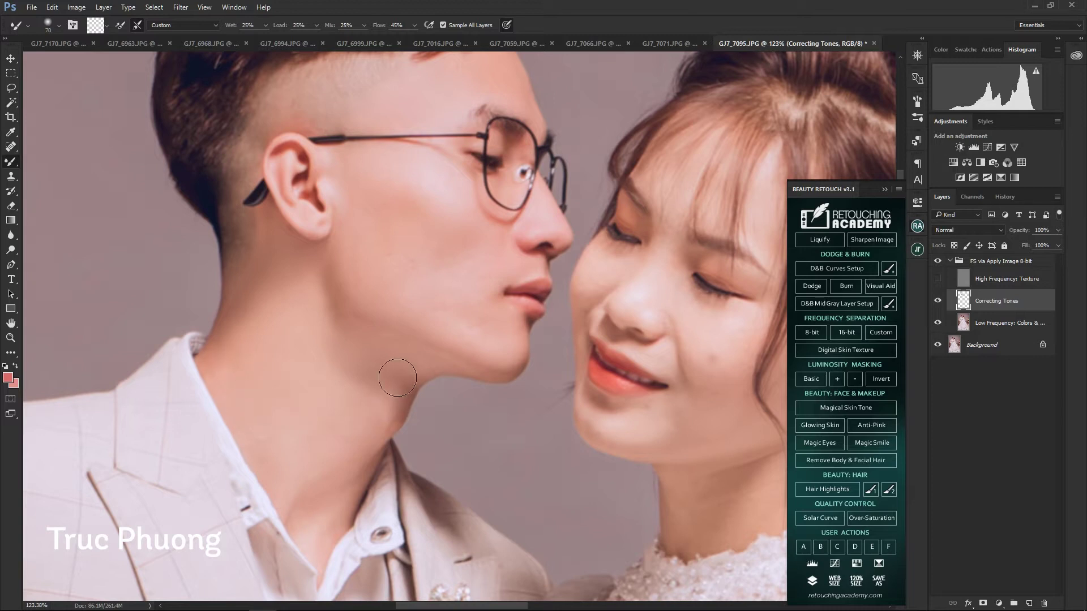
left_click_drag(342, 281, 349, 365)
key("bracketleft")
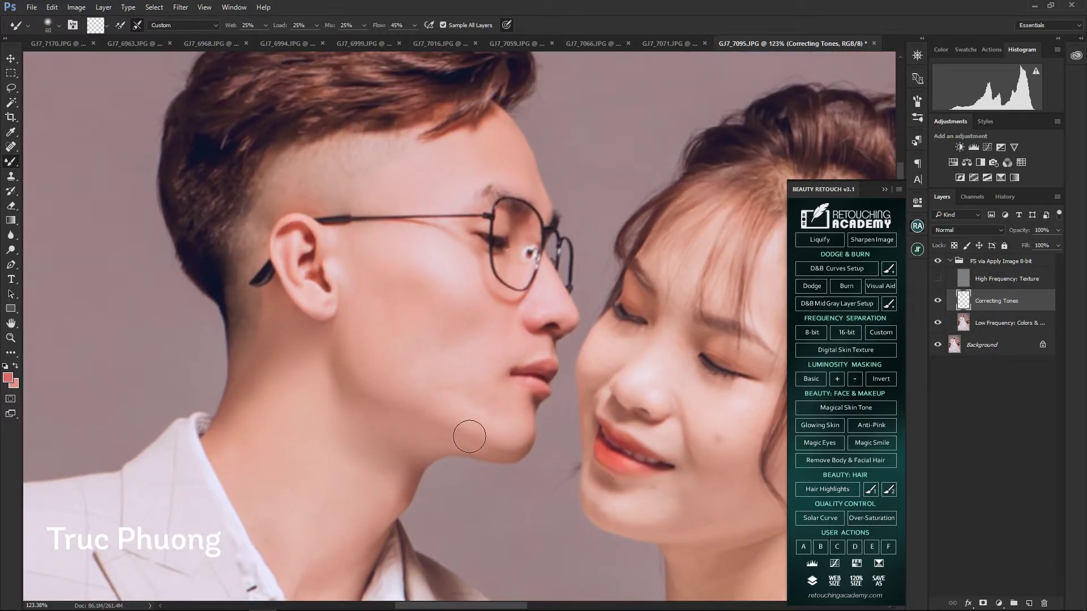
scroll(454, 356, "right", 2)
key("ctrl+minus")
key("bracketright")
key("bracketright")
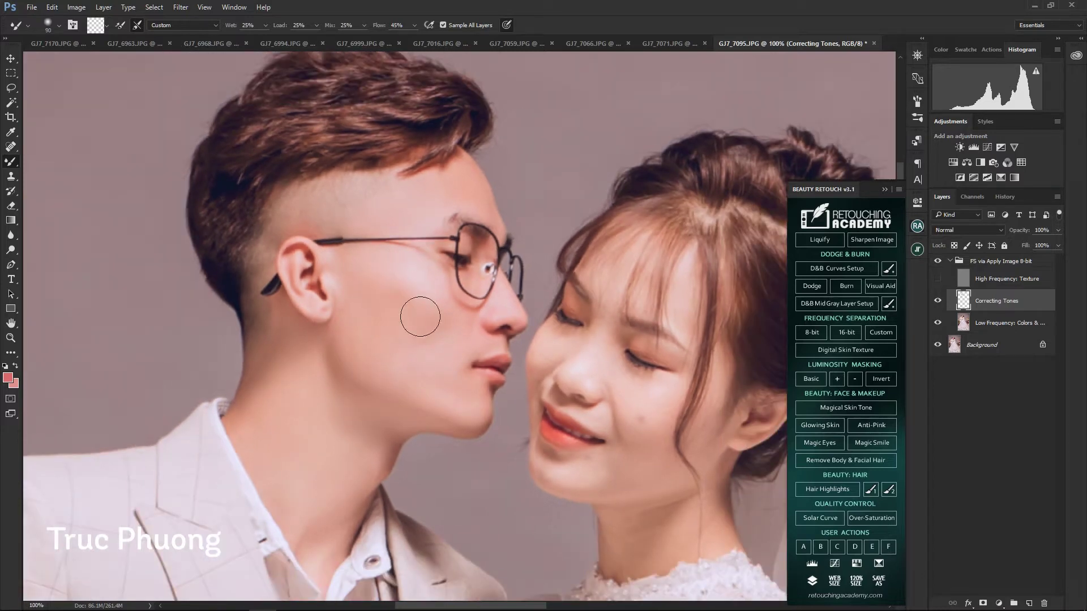
scroll(447, 389, "right", 2)
key("bracketleft")
key("bracketleft")
key("bracketleft")
scroll(479, 384, "right", 2)
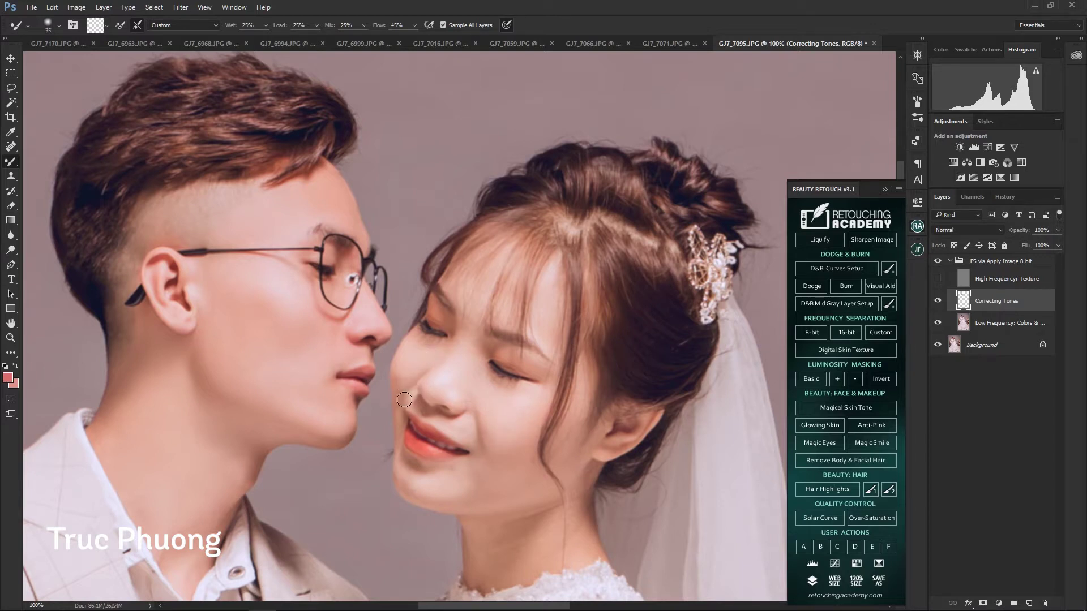
key("bracketleft")
key("bracketleft")
- Smooth the skin tones across the woman's face and neck
left_click_drag(404, 400, 357, 320)
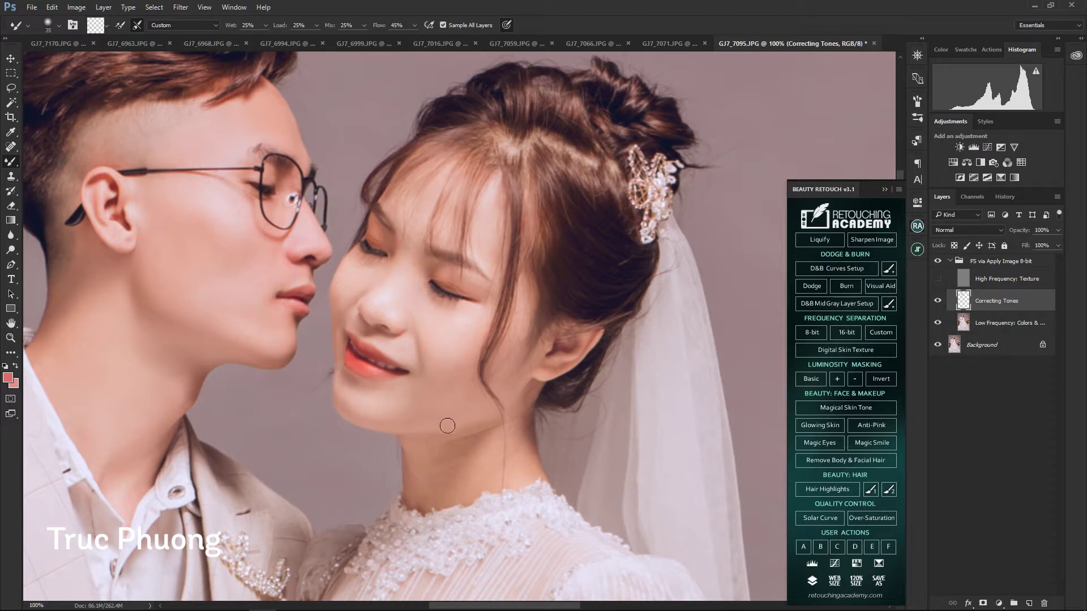
key("]")
key("]")
scroll(470, 437, "down", 1)
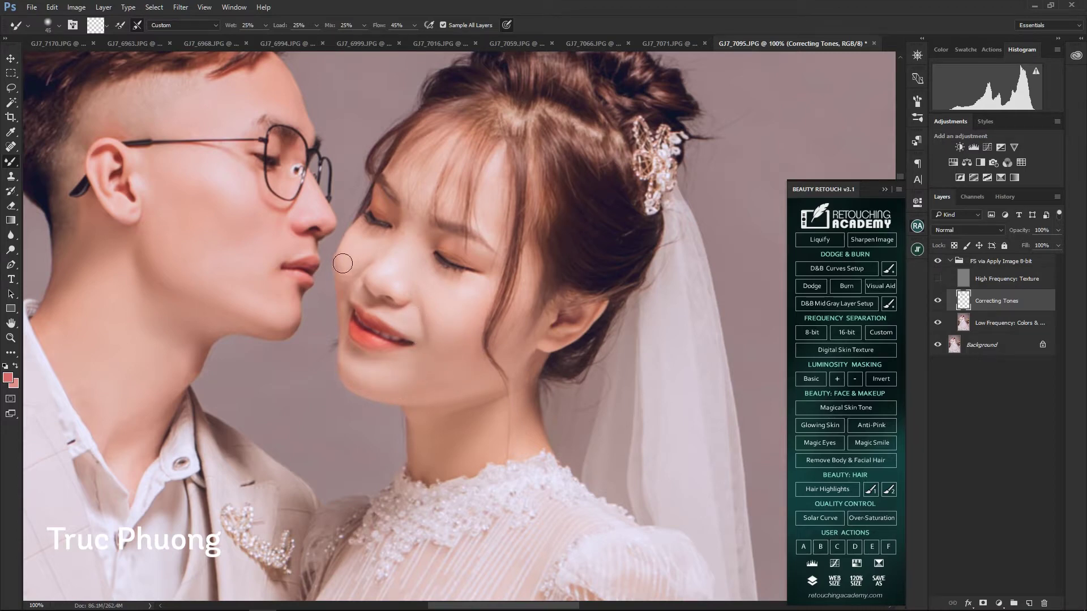
scroll(397, 263, "down", 5)
scroll(381, 392, "up", 6)
scroll(401, 395, "down", 2)
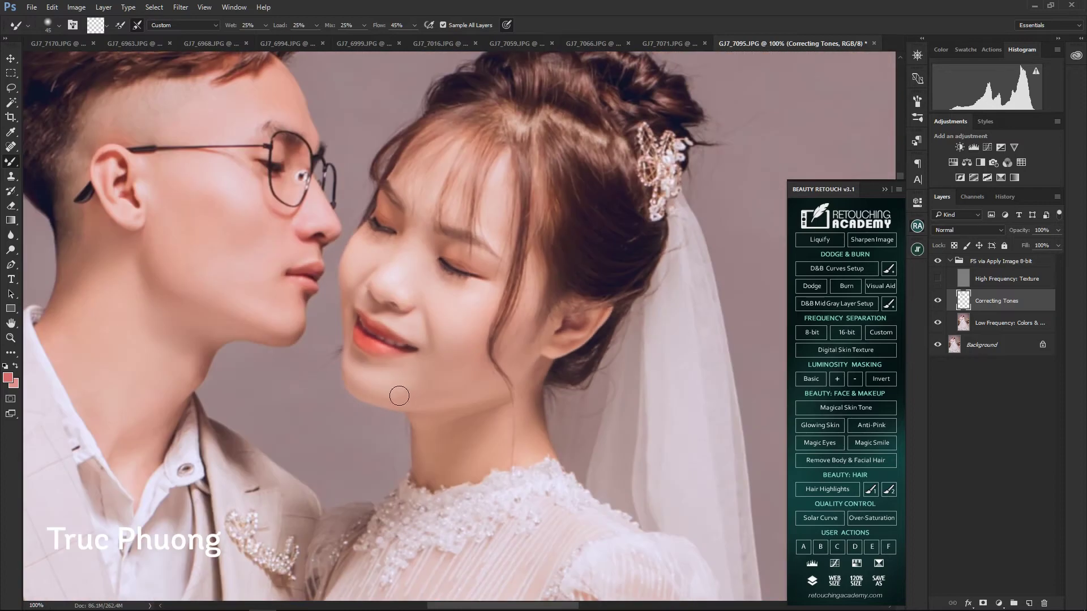
scroll(374, 365, "down", 4)
scroll(525, 329, "up", 2)
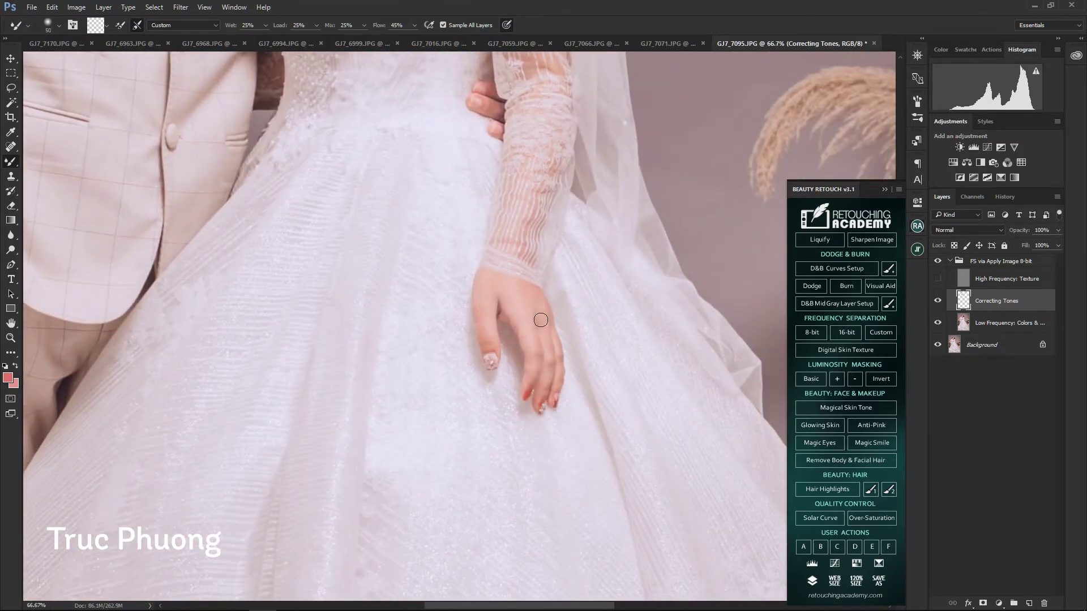
- Size the Mixer Brush and stroke across the upper-right backdrop to smooth its tones
scroll(544, 329, "down", 1)
scroll(510, 244, "left", 5)
scroll(460, 194, "left", 5)
scroll(519, 168, "up", 2)
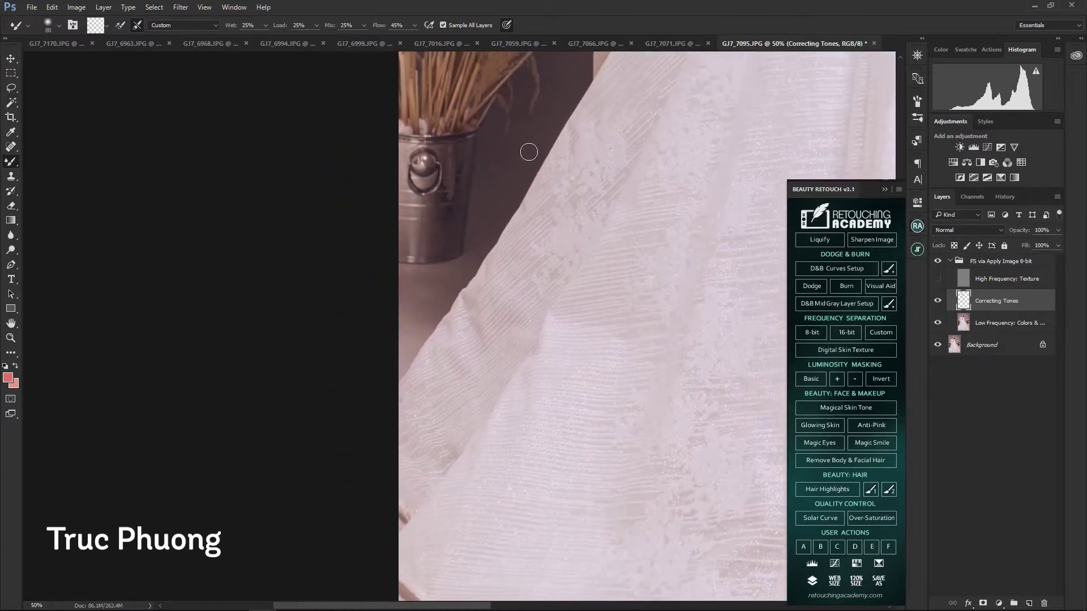
scroll(520, 169, "down", 10)
scroll(485, 283, "down", 2)
scroll(485, 310, "up", 1)
key("bracketleft")
key("bracketleft")
scroll(376, 323, "right", 10)
scroll(347, 311, "left", 5)
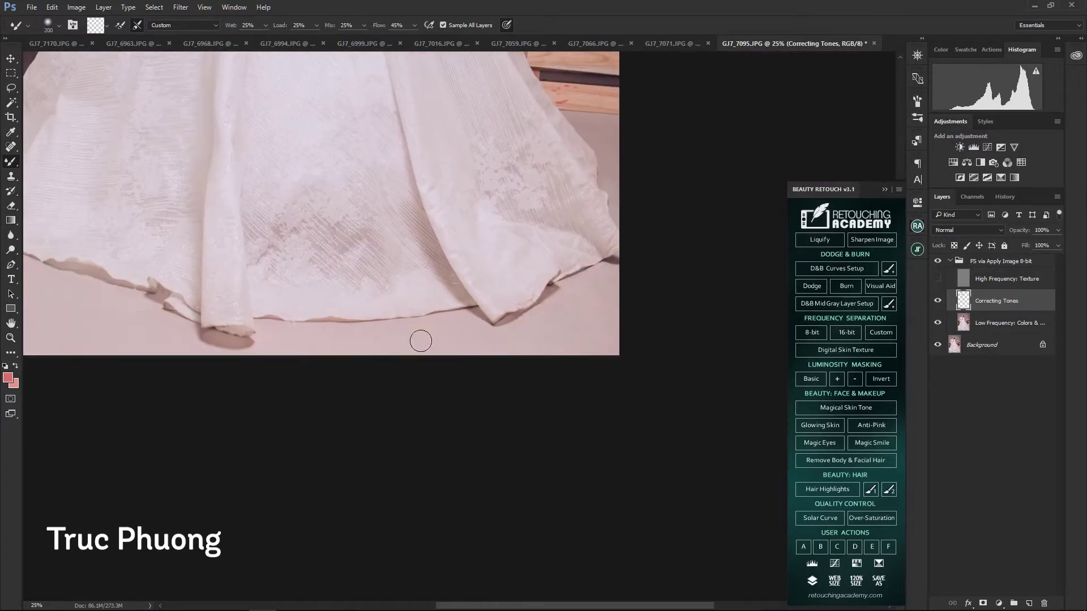
scroll(646, 306, "up", 3)
scroll(539, 253, "up", 5)
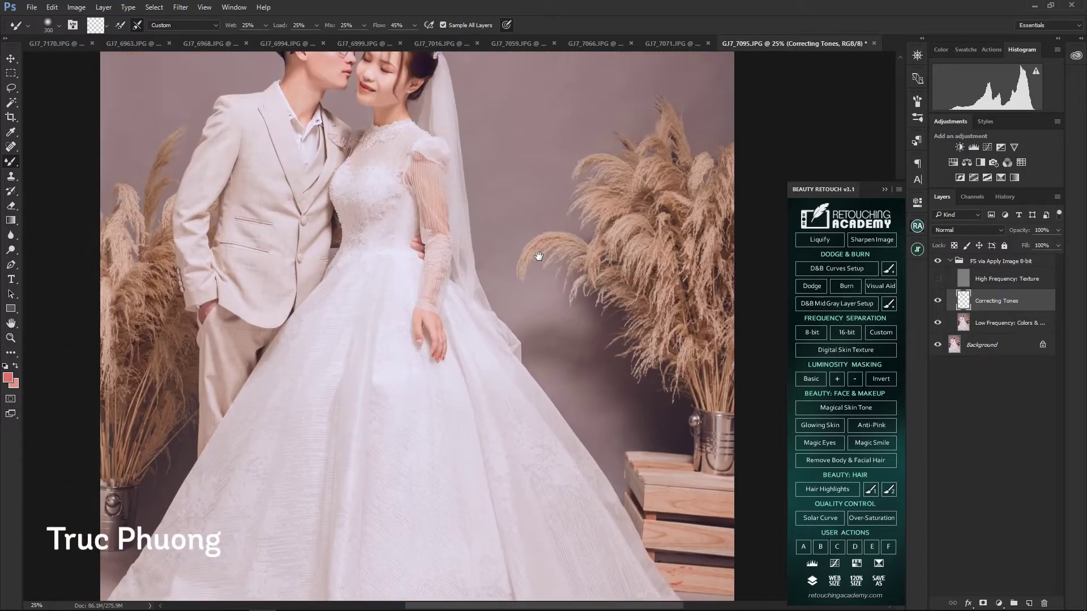
scroll(556, 260, "down", 1)
key("bracketright")
key("bracketright")
key("bracketright")
key("bracketright")
key("bracketright")
scroll(305, 252, "down", 2)
scroll(280, 254, "left", 1)
key("bracketleft")
key("bracketleft")
left_click_drag(680, 291, 677, 204)
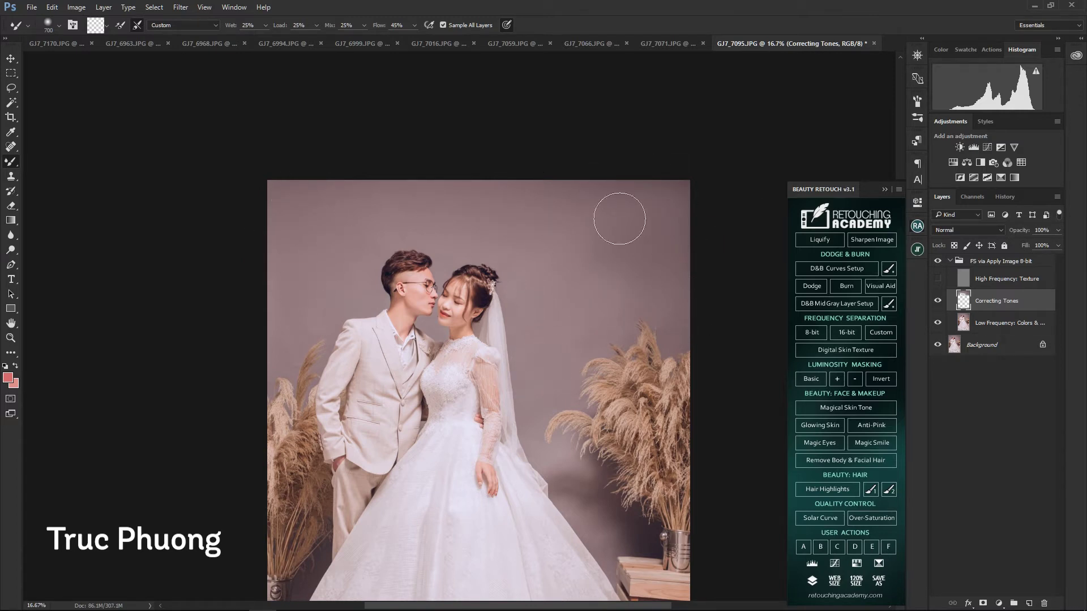
- Zoom in on the backdrop and fine-tune the Mixer Brush size for more smoothing
key("bracketright")
key("ctrl+plus")
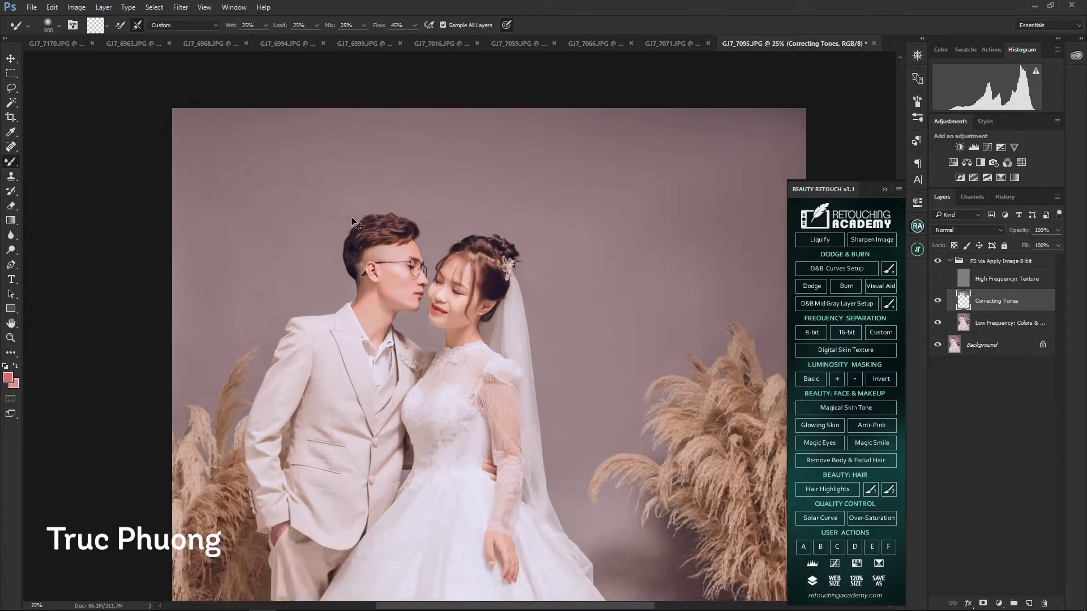
key("ctrl+plus")
scroll(601, 298, "down", 2)
key("bracketleft")
key("bracketleft")
key("bracketleft")
scroll(484, 212, "up", 5)
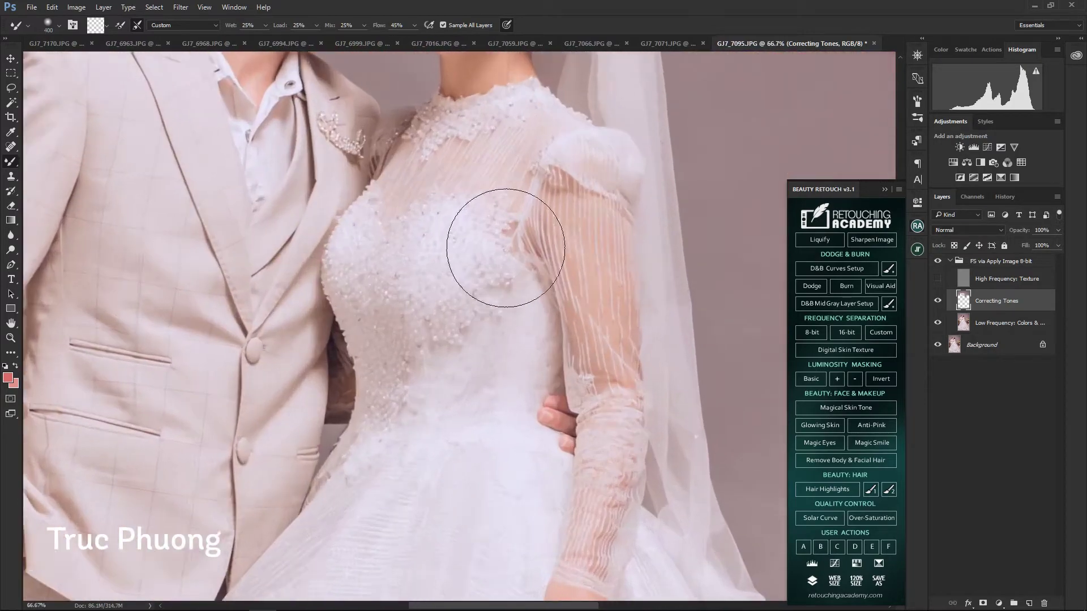
scroll(614, 340, "up", 2)
key("bracketleft")
key("bracketleft")
key("bracketleft")
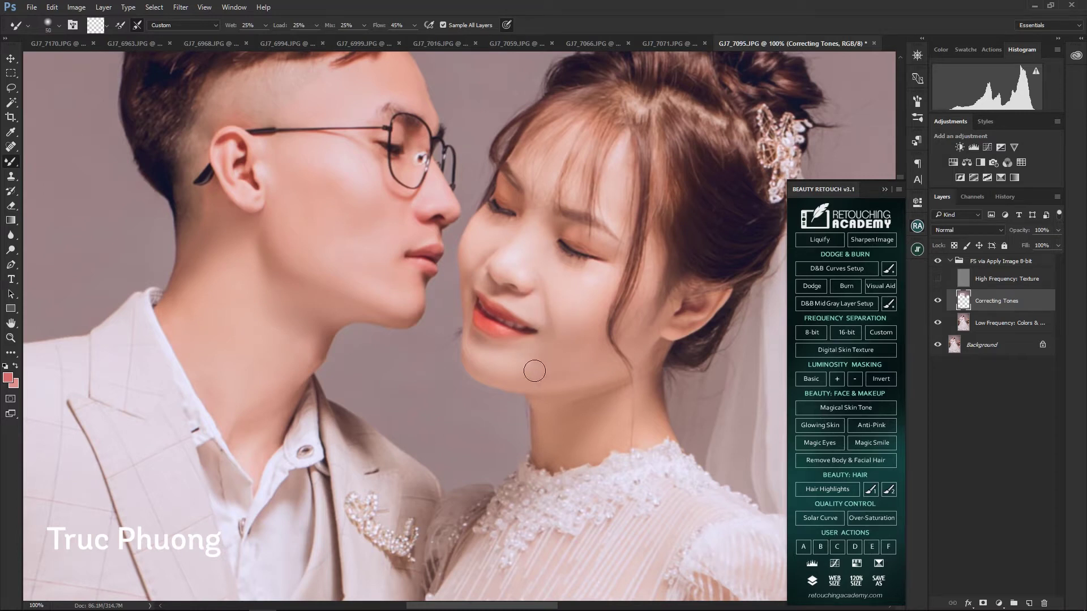
scroll(493, 351, "up", 2)
scroll(396, 322, "left", 2)
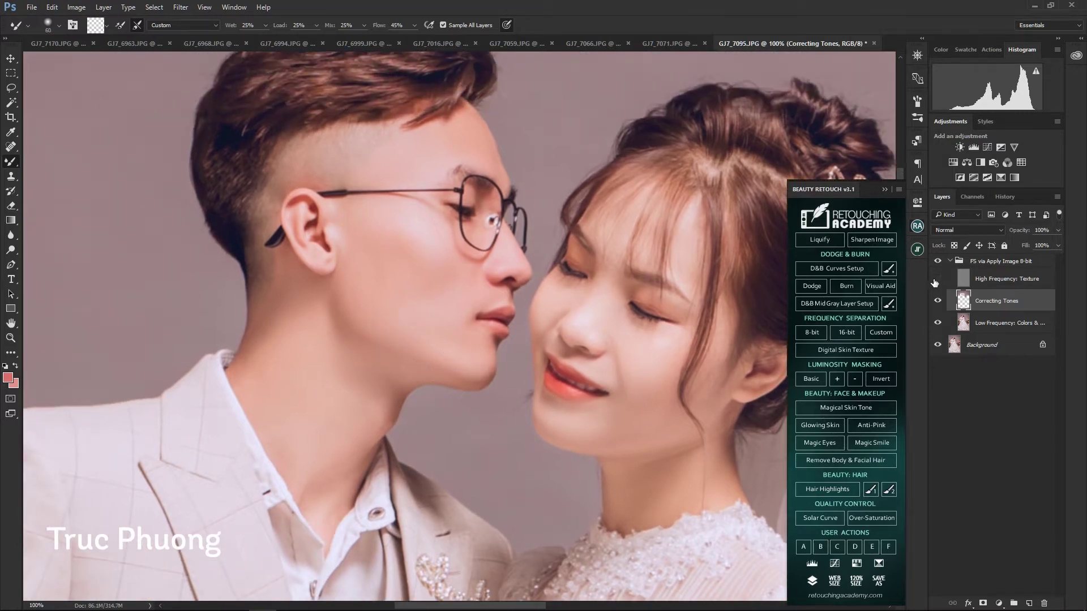
key("bracketright")
key("bracketright")
- Check the groom's ear and cheek texture on High Frequency: Texture, then return to Correcting Tones
left_click(937, 279)
left_click(1002, 278)
key("z")
left_click_drag(150, 111, 238, 112)
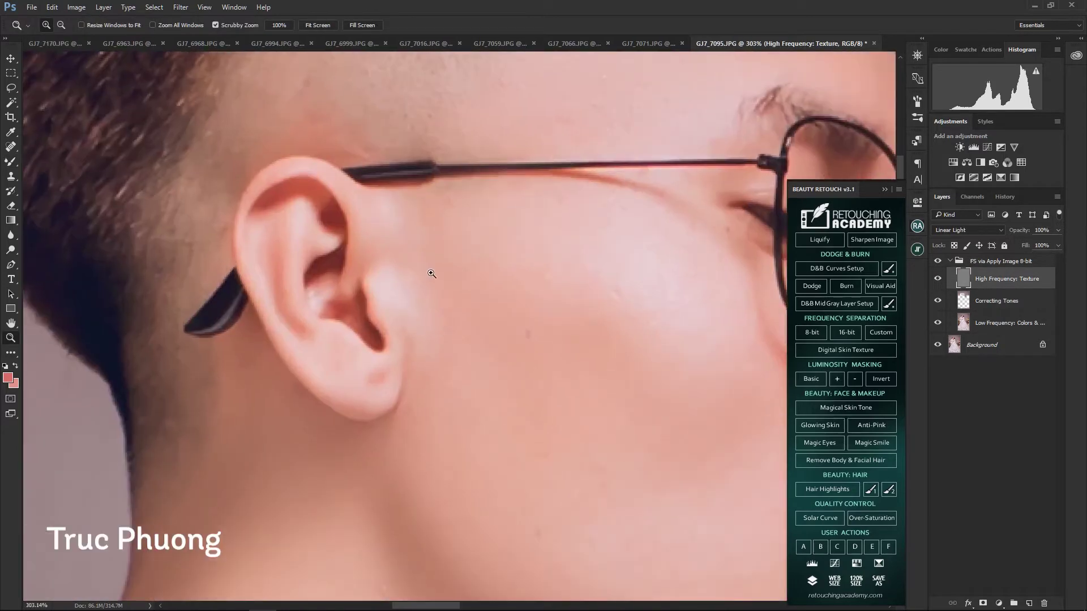
left_click(937, 279)
left_click(997, 300)
key("b")
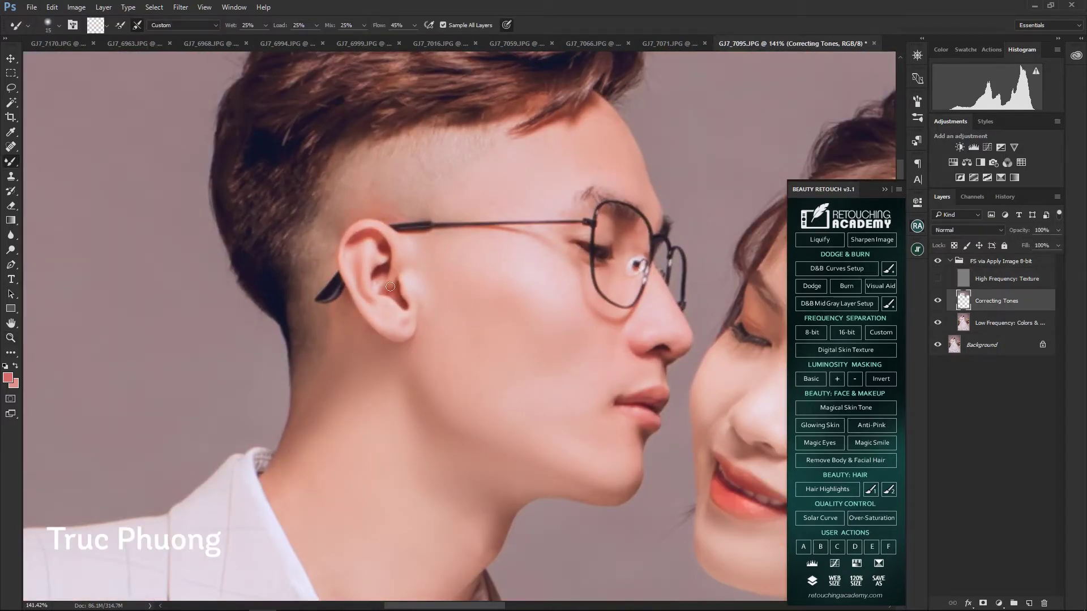
- Alternate Clone Stamp on the texture layer and Mixer Brush on Correcting Tones over the bride's face
key("alt+bracketright")
left_click_drag(886, 447, 579, 323)
key("s")
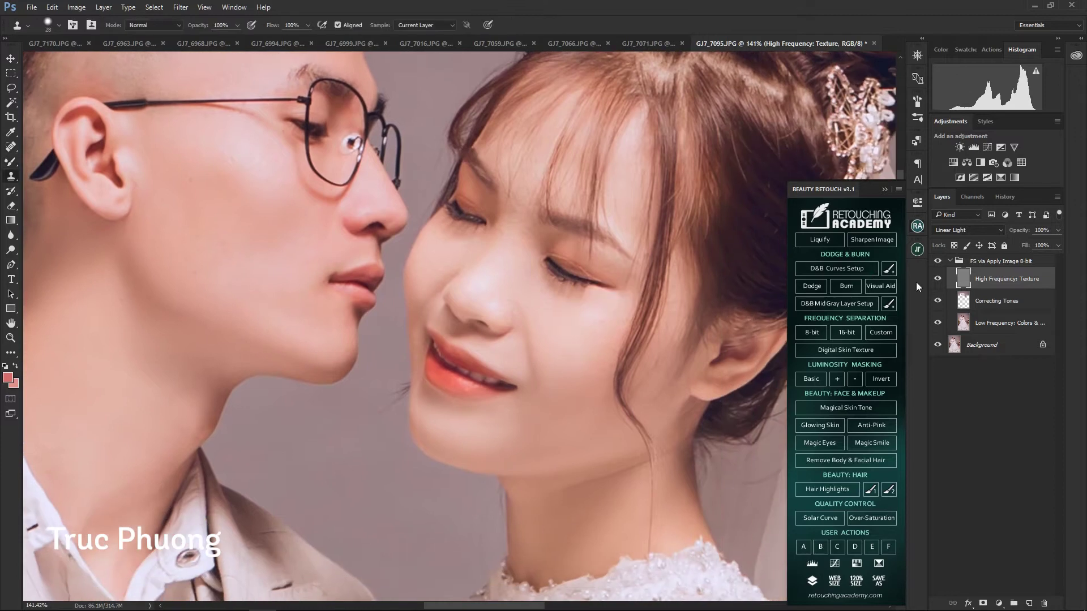
left_click(938, 278)
left_click(996, 301)
key("b")
left_click(938, 279)
left_click(996, 278)
key("s")
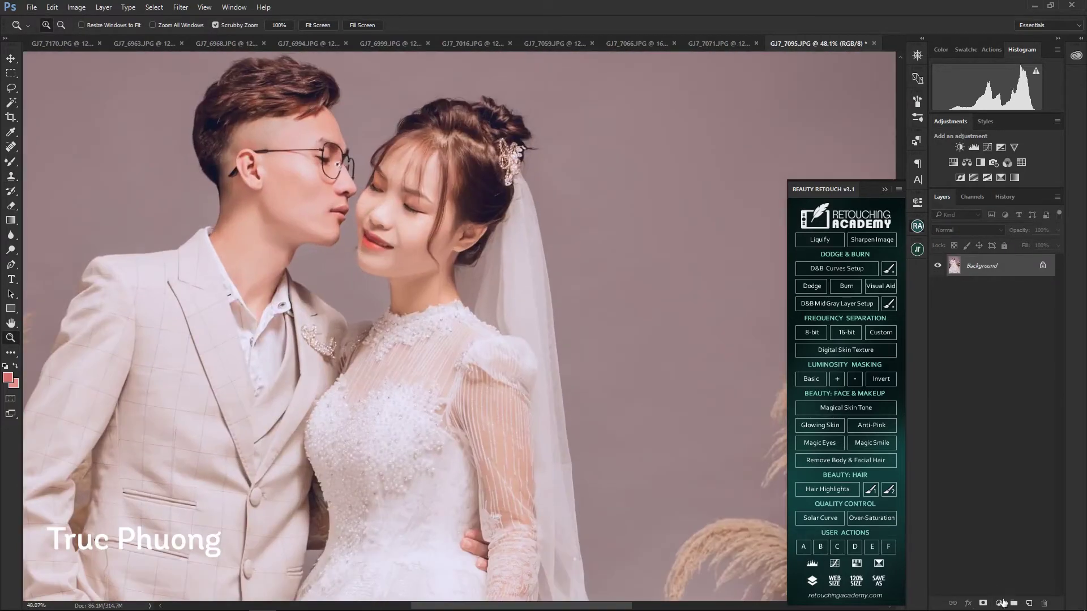
- Add a Selective Color layer shifting yellows toward magenta, with an inverted mask painted onto skin
left_click(1002, 603)
left_click(1011, 600)
left_click_drag(837, 312, 839, 290)
key("ctrl+i")
key("b")
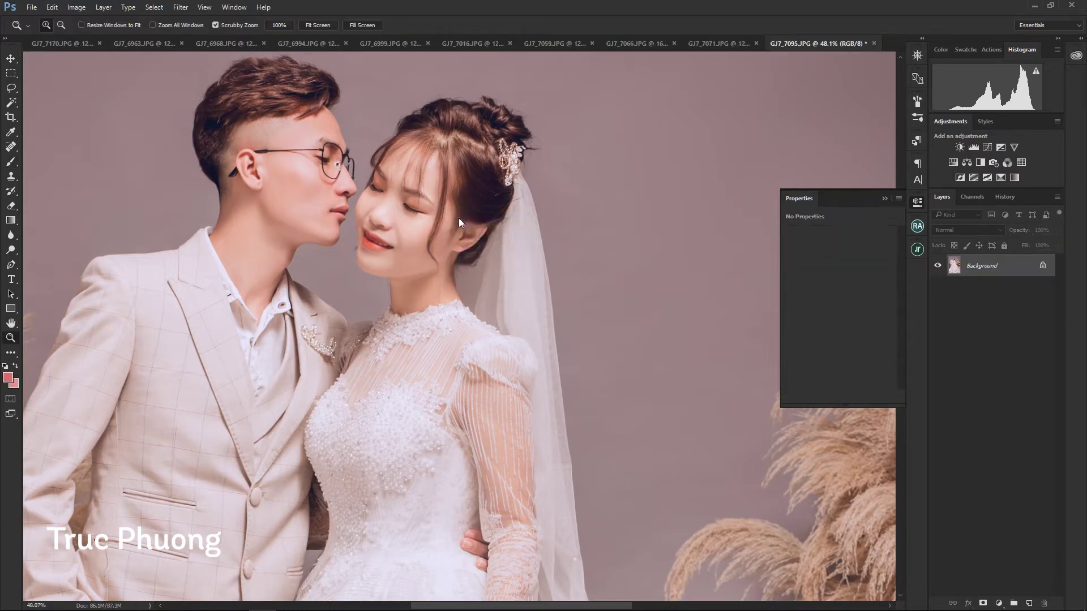
key("ctrl+0")
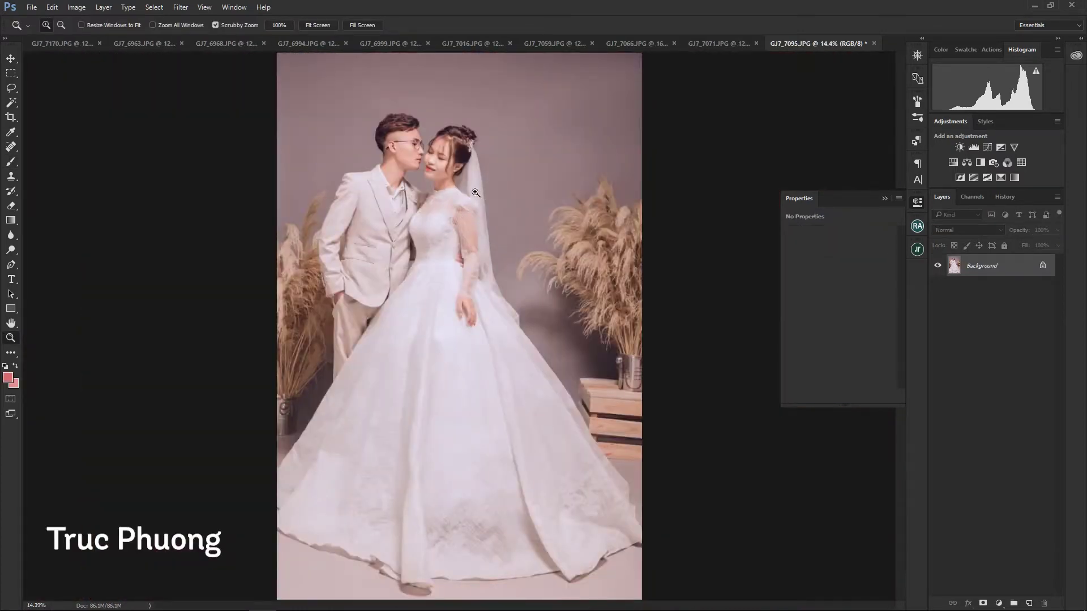
- Marquee the lower part of the photo and reshape it in Liquify
key("m")
left_click_drag(338, 116, 537, 321)
key("ctrl+shift+x")
- Clone-stamp the bride's hair parting on a duplicate layer and merge it into the Background
key("ctrl+j")
key("s")
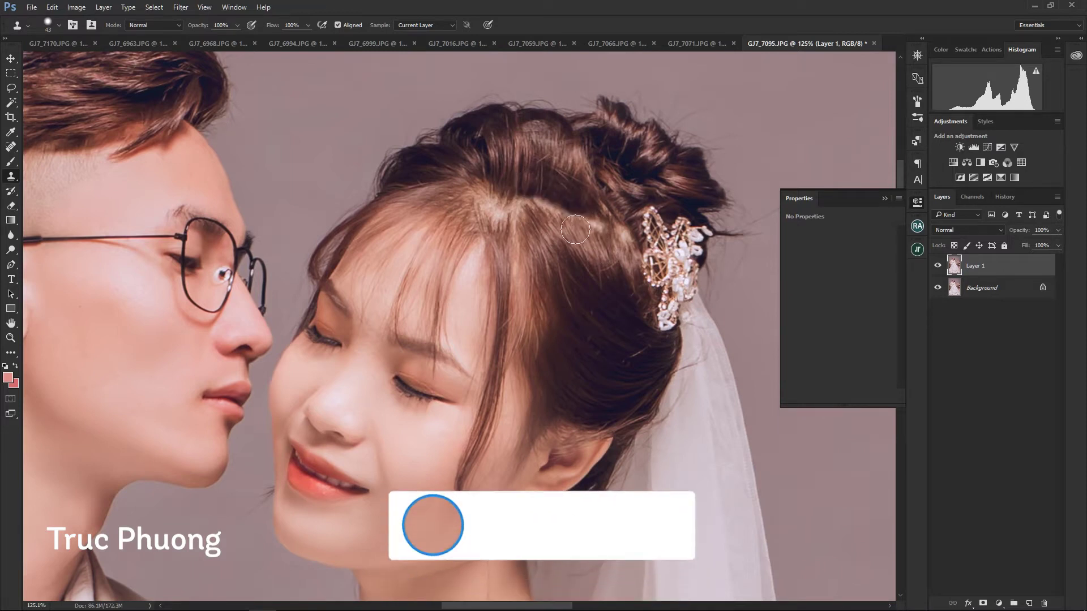
key("z")
left_click_drag(572, 170, 555, 170)
key("ctrl+0")
key("ctrl+e")
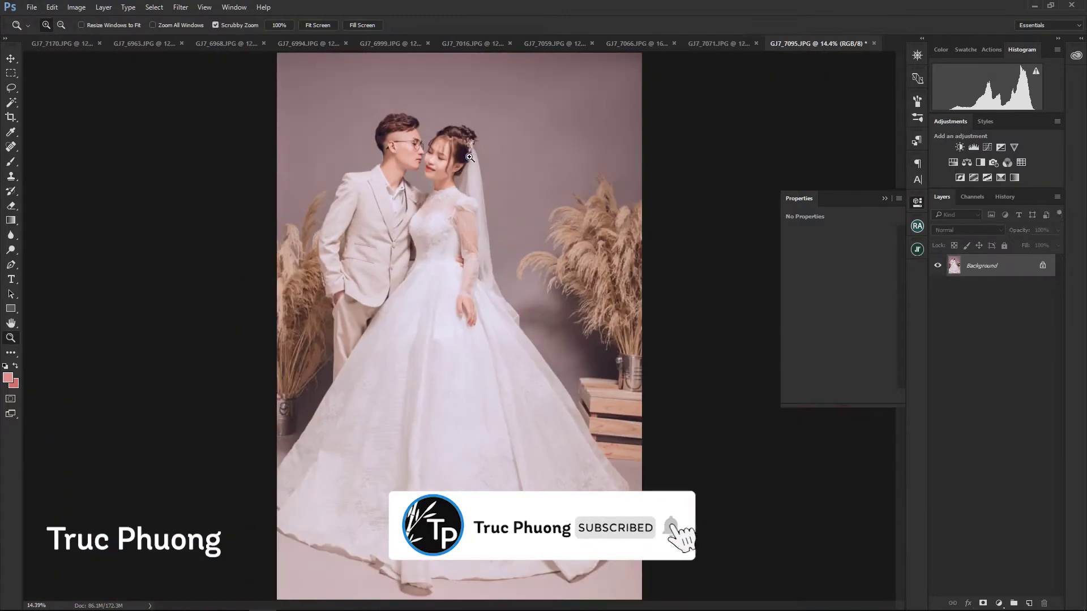
- Brighten the photo with a slight RGB Curves adjustment
key("ctrl+m")
left_click_drag(806, 266, 820, 267)
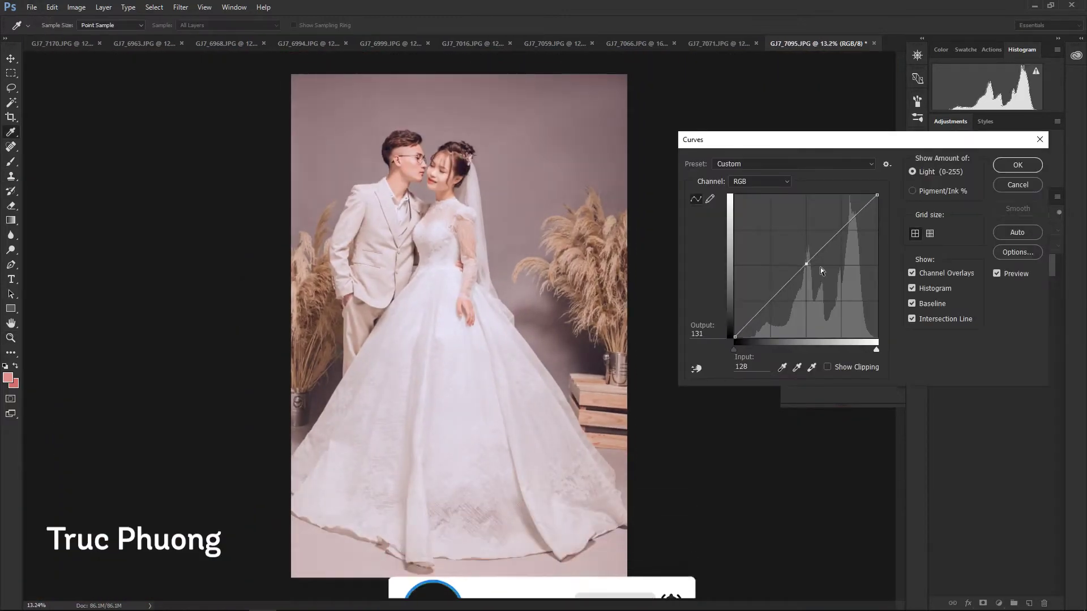
key("Return")
left_click_drag(634, 128, 629, 128)
- Crop the photo to 2:3, save it as JPEG and close it
key("c")
key("ctrl+s")
key("Return")
key("ctrl+w")
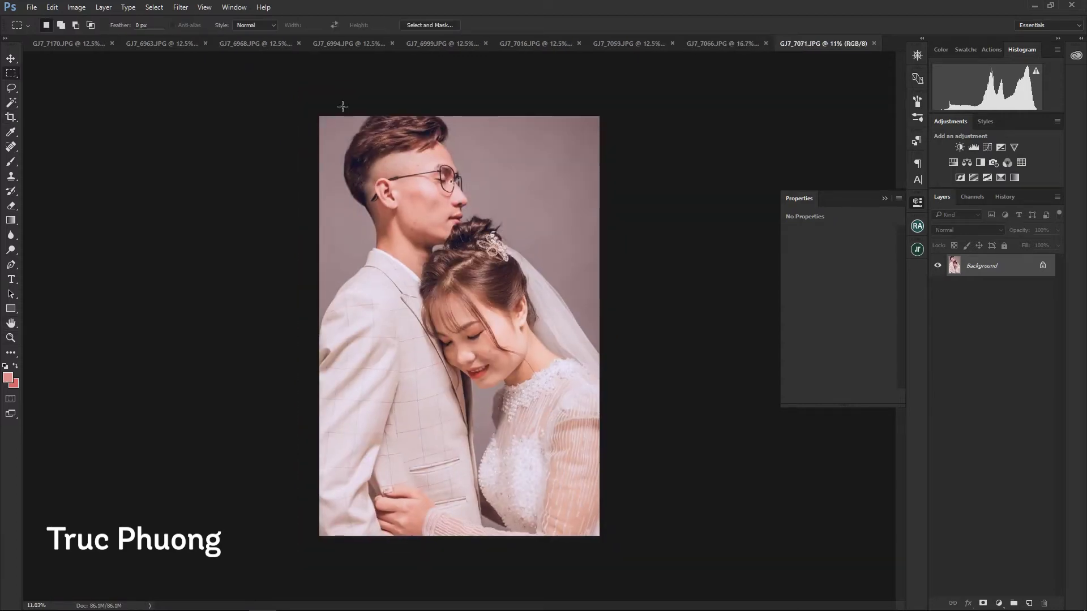
key("shift+ctrl+x")
- Slim the bride's neck in Liquify with Forward Warp at brush sizes 700–1000
key("bracketright")
key("bracketright")
key("bracketright")
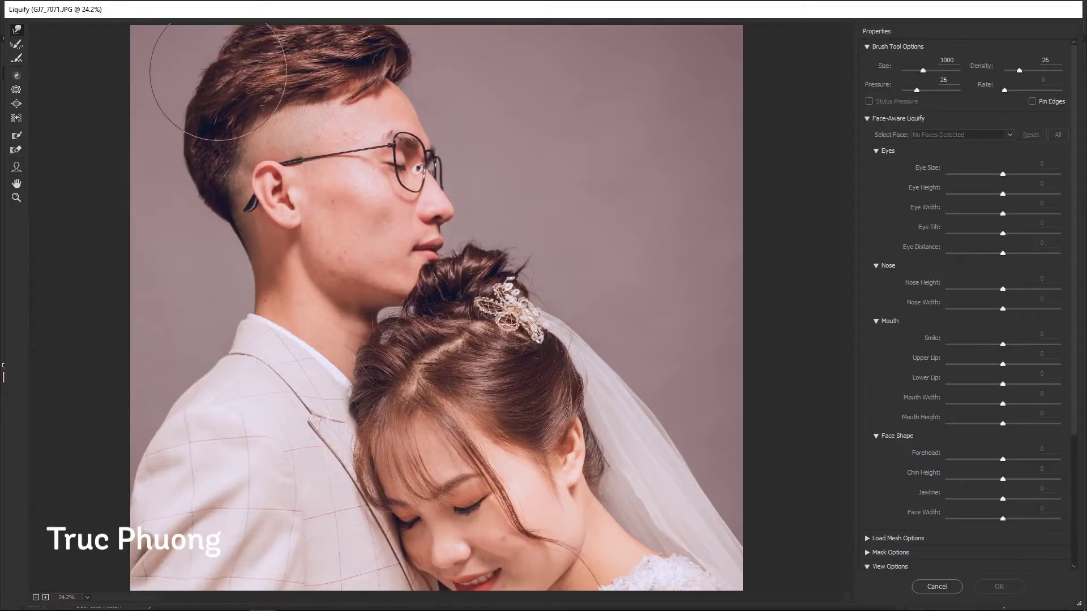
key("bracketleft")
key("bracketleft")
key("bracketleft")
key("ctrl+equal")
key("Escape")
key("shift+ctrl+x")
key("bracketright")
key("bracketright")
key("bracketright")
key("ctrl+equal")
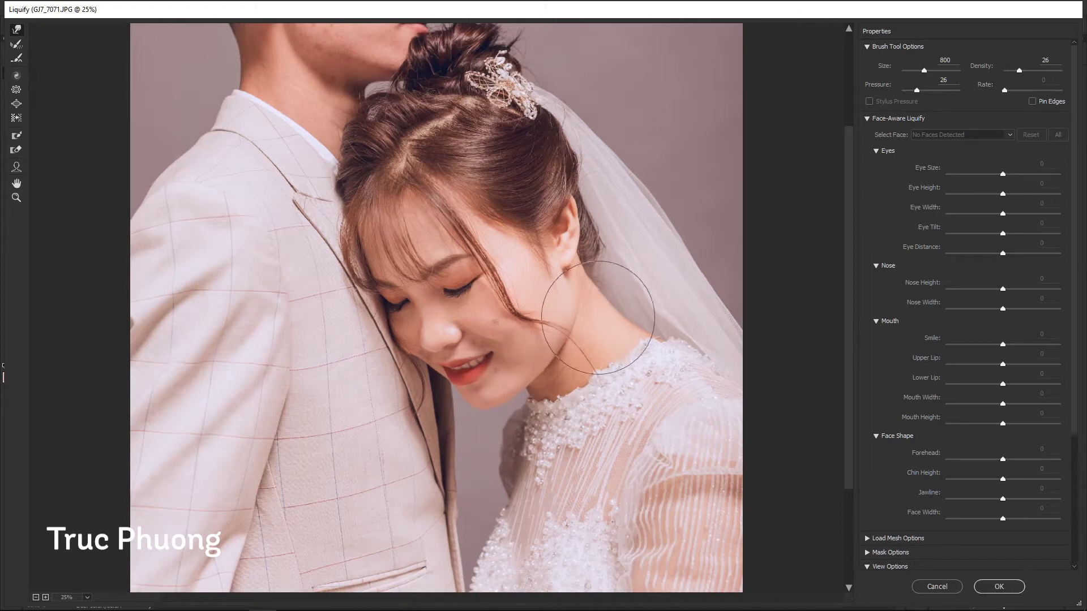
key("bracketleft")
key("bracketleft")
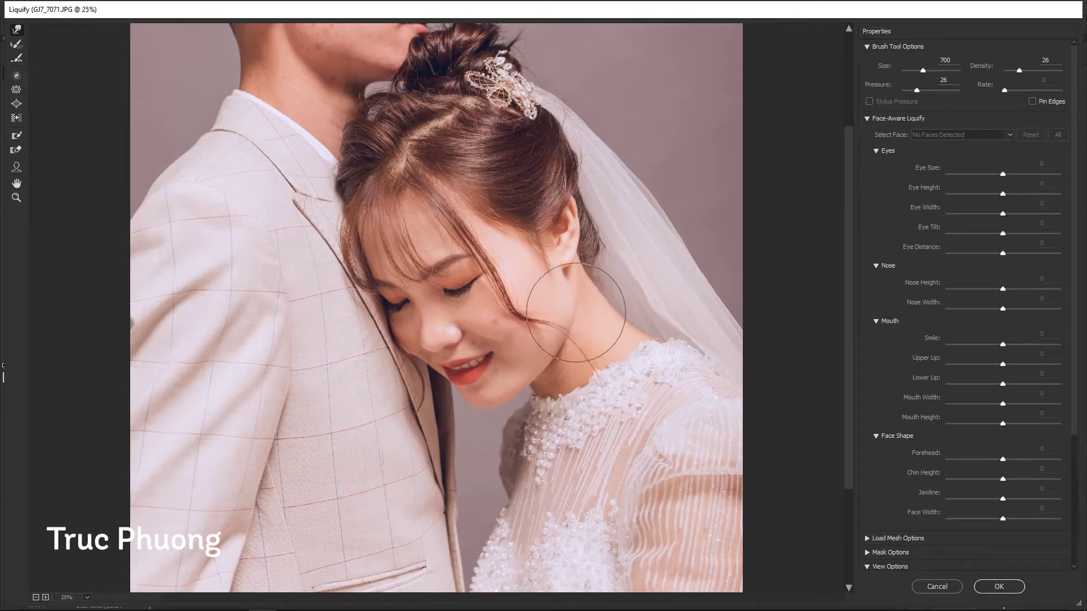
key("bracketright")
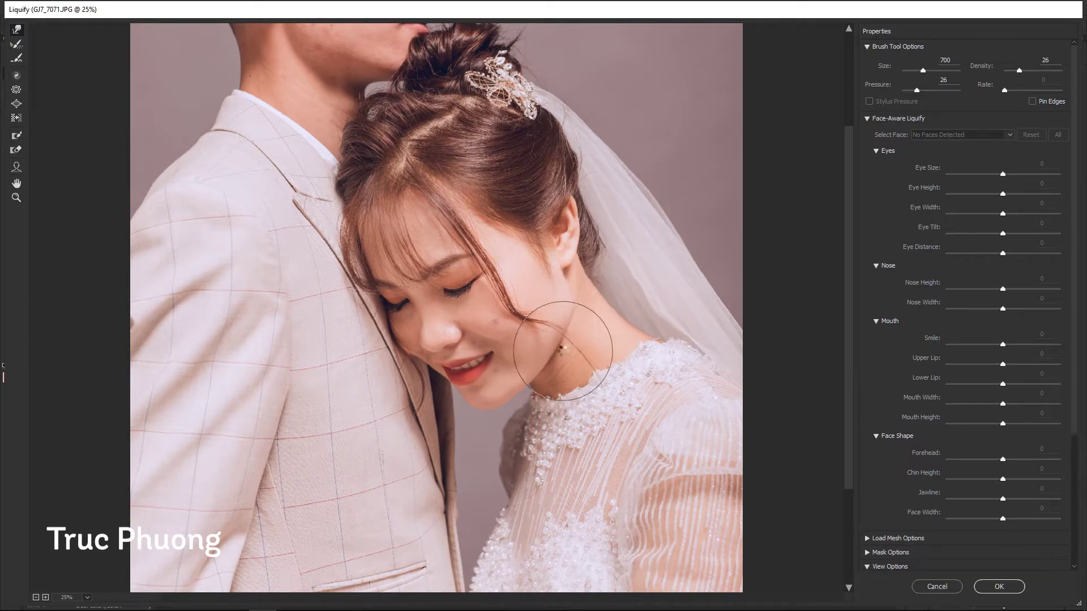
key("Return")
- Reshape the couple's lower body area in a second Liquify pass
key("ctrl+shift+x")
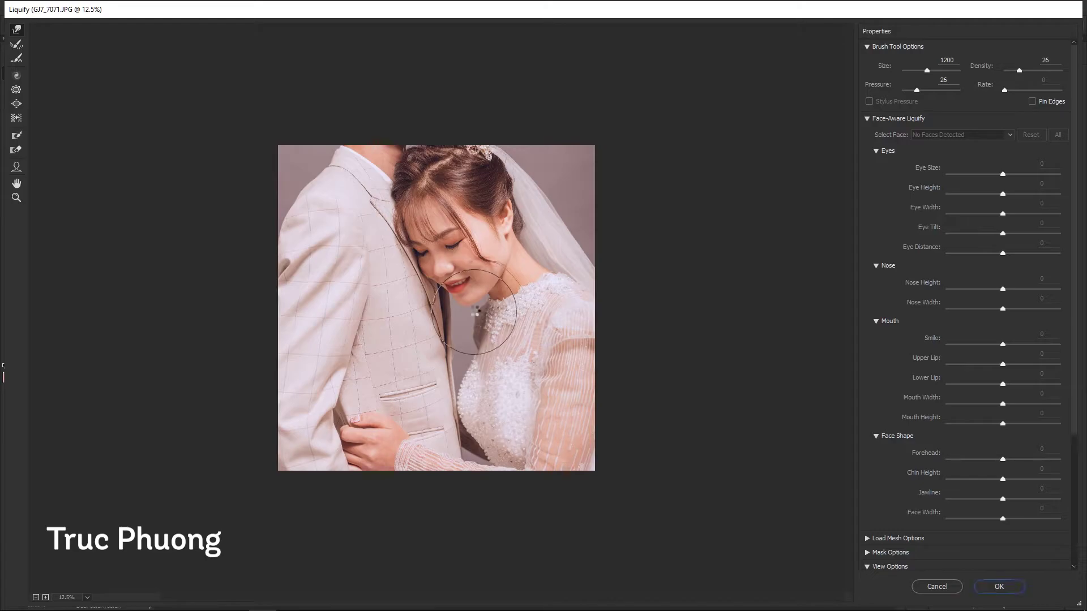
key("Return")
left_click(531, 315)
- Quick-mask the bride's face and brighten it with a raised Curves adjustment
scroll(531, 315, "down", 1)
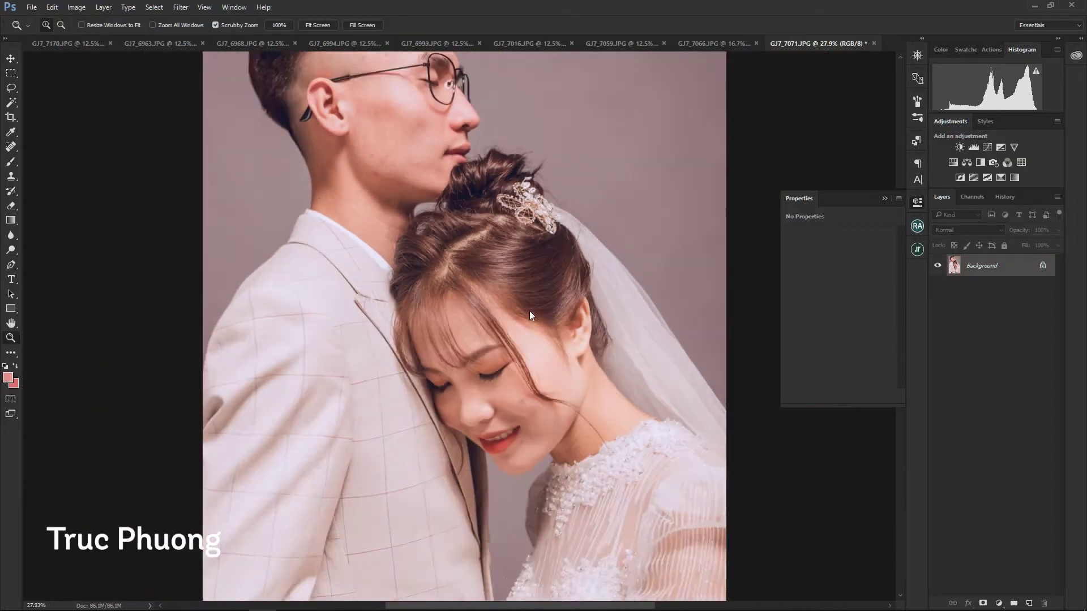
scroll(531, 315, "up", 2)
key("ctrl+0")
key("q")
key("b")
mouse_move(431, 340)
left_mouse_down()
mouse_move(494, 365)
mouse_move(464, 350)
left_mouse_up()
key("q")
key("ctrl+m")
left_click_drag(804, 266, 796, 249)
key("Return")
- Paint on the group mask and set Group 1 opacity to 30%
key("z")
scroll(485, 380, "up", 6)
key("b")
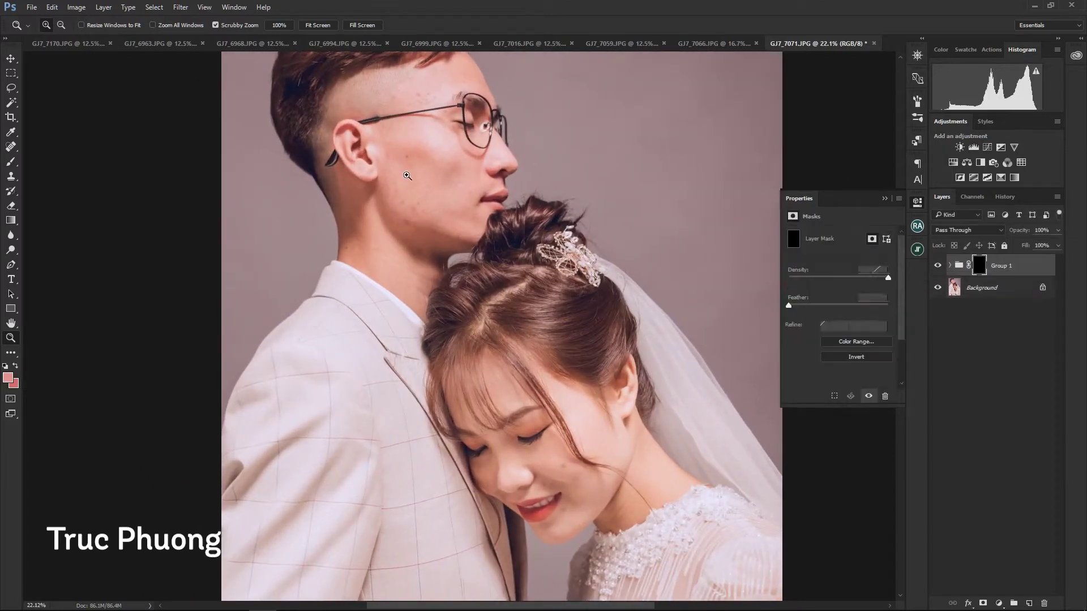
key("ctrl+minus")
key("z")
left_click_drag(504, 287, 467, 261)
key("3")
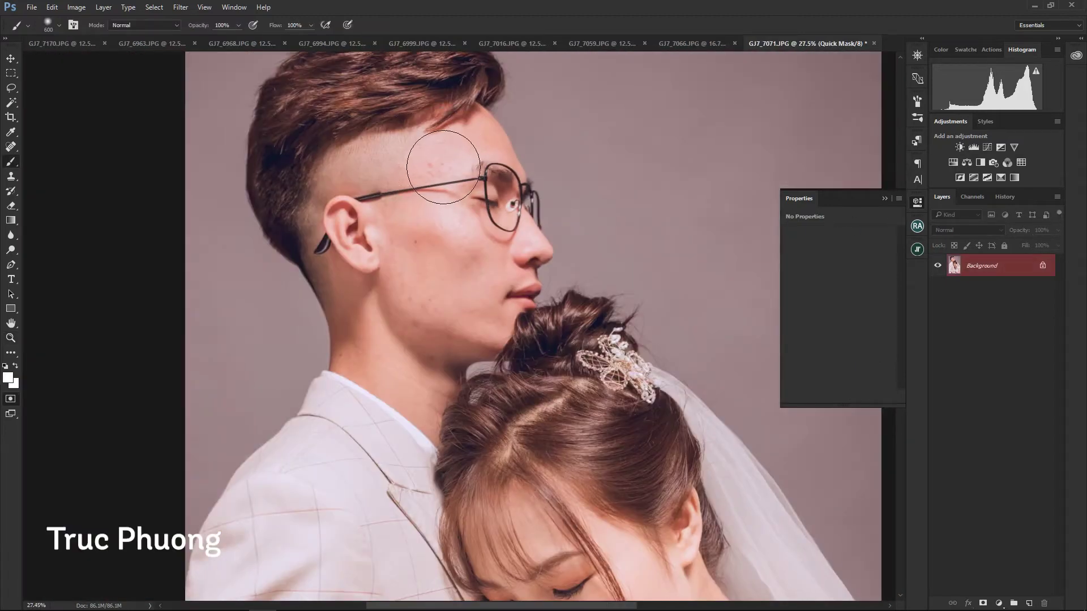
- Quick-mask the groom's forehead and brighten it with Curves
left_click_drag(443, 167, 385, 164)
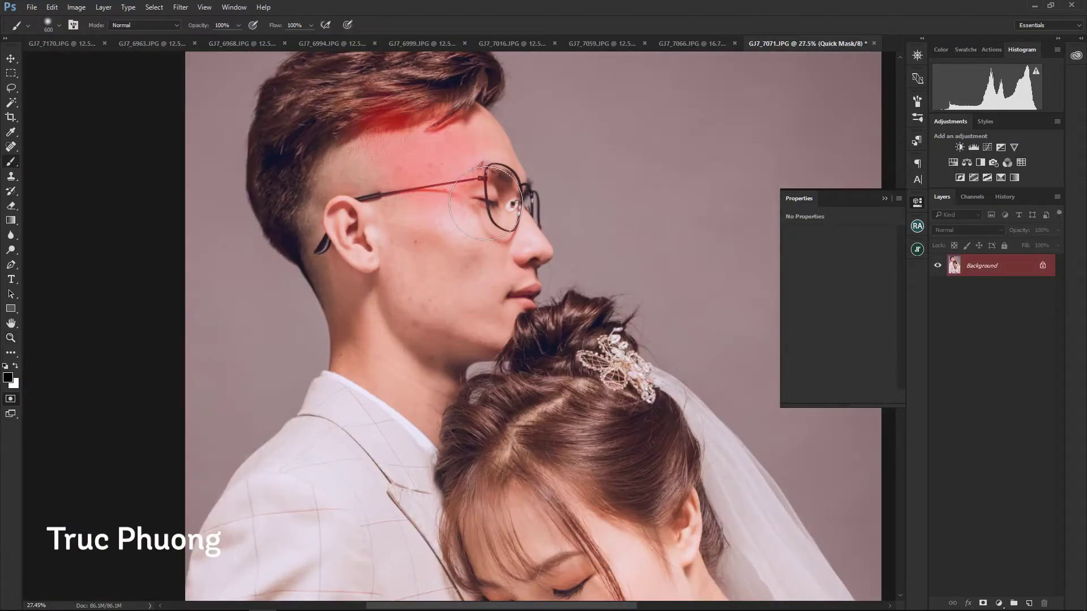
key("q")
key("ctrl+m")
key("Return")
left_click(917, 227)
left_click(812, 333)
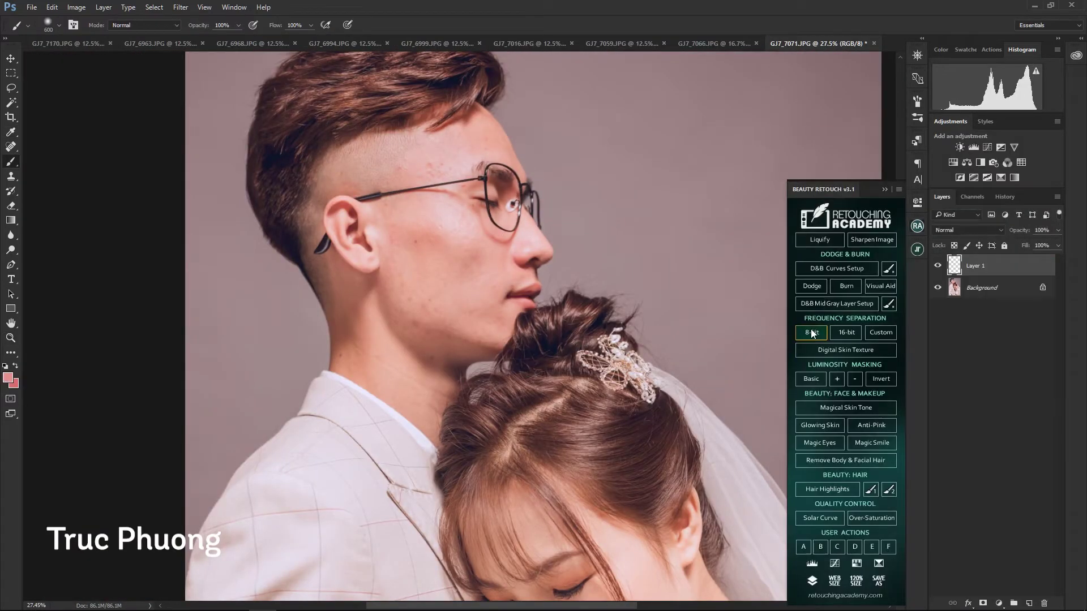
type("1")
- Confirm the Gaussian Blur split and smooth the groom's neck, cheek and jaw tones with Mixer Brush
key("Return")
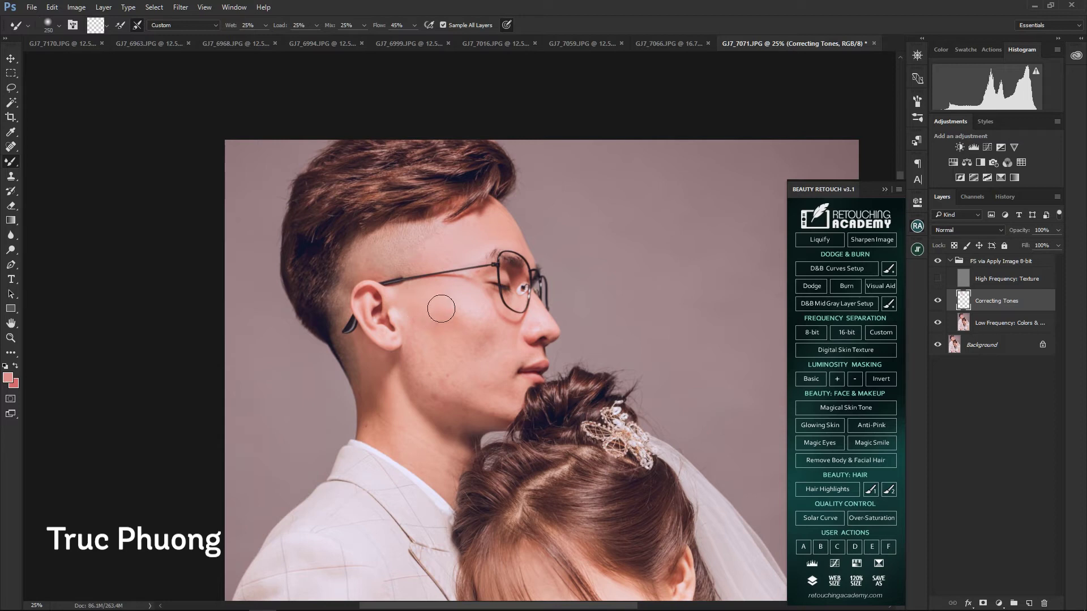
key("bracketleft")
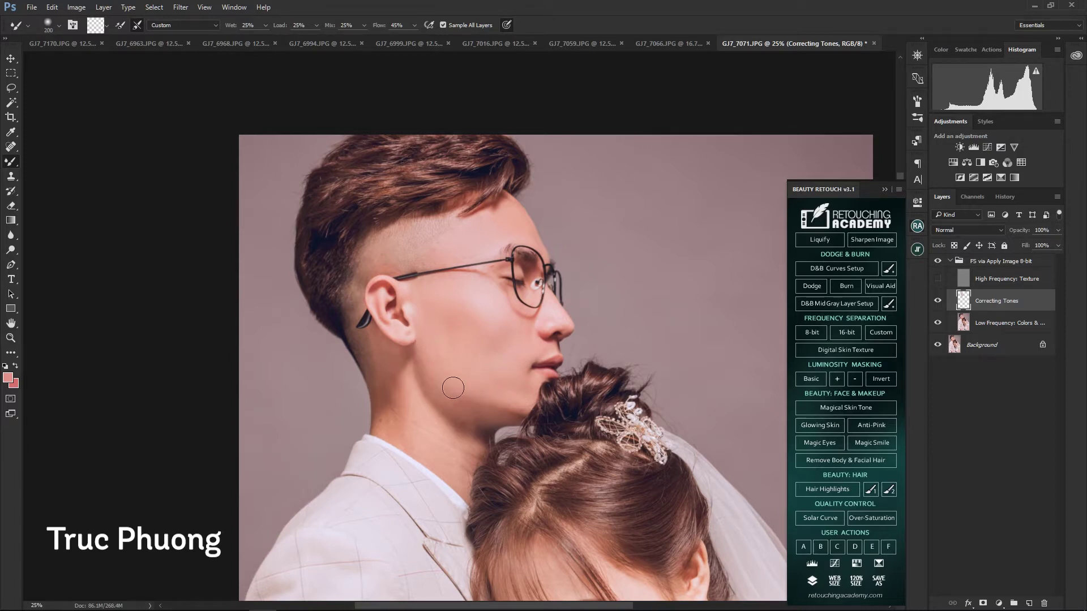
key("bracketright")
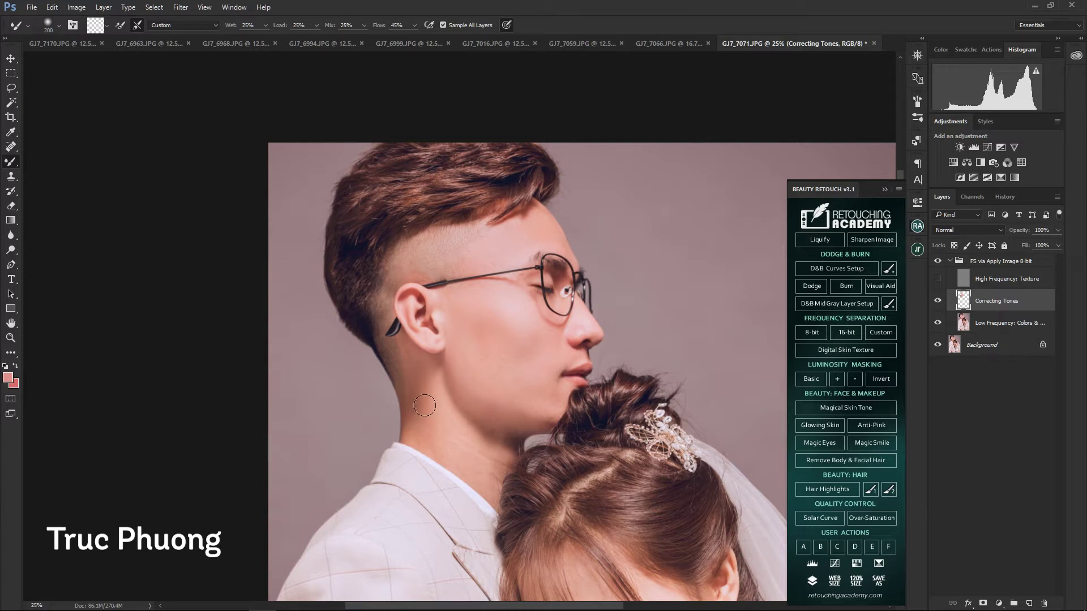
key("bracketright")
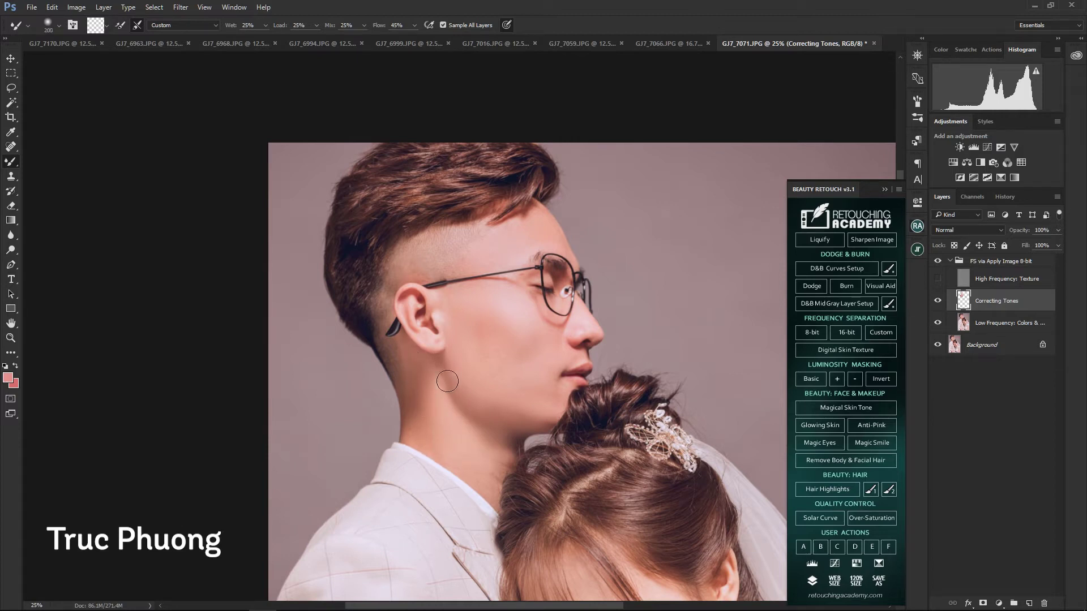
key("bracketright")
key("bracketright")
scroll(511, 386, "down", 5)
scroll(511, 386, "down", 2)
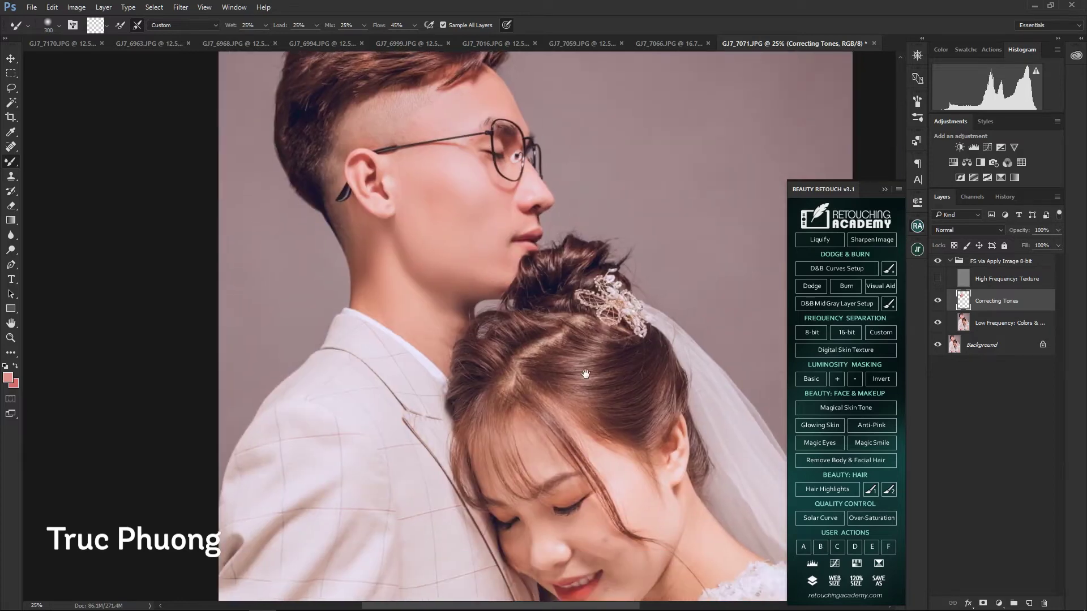
- Blend skin tones on the bride's face with a gradually enlarged Mixer Brush
key("ctrl+plus")
key("bracketleft")
key("bracketleft")
scroll(535, 423, "down", 1)
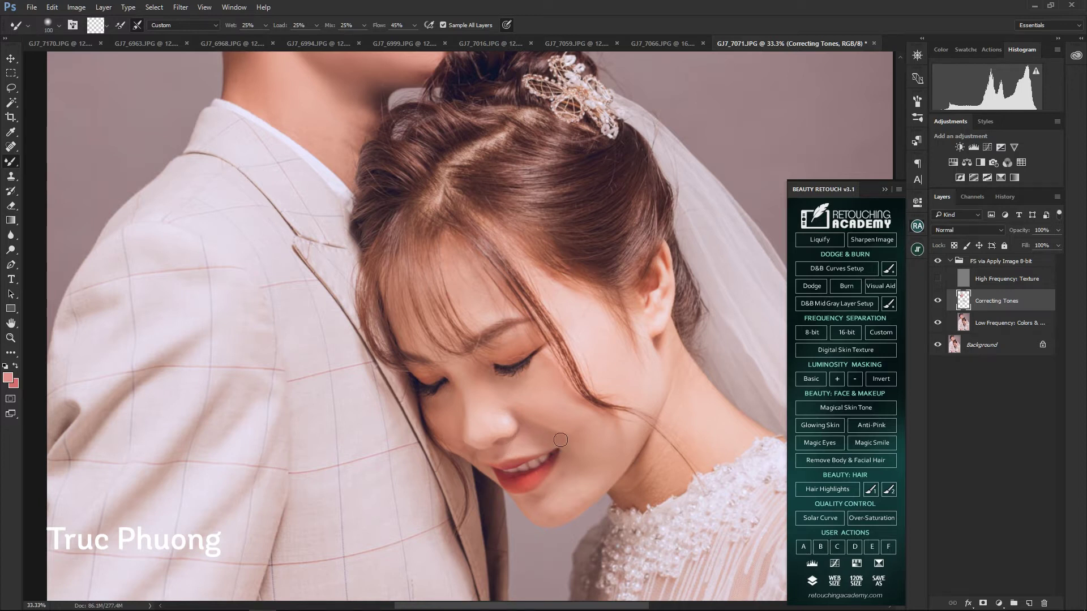
key("bracketright")
key("bracketright")
key("bracketright")
scroll(573, 402, "down", 2)
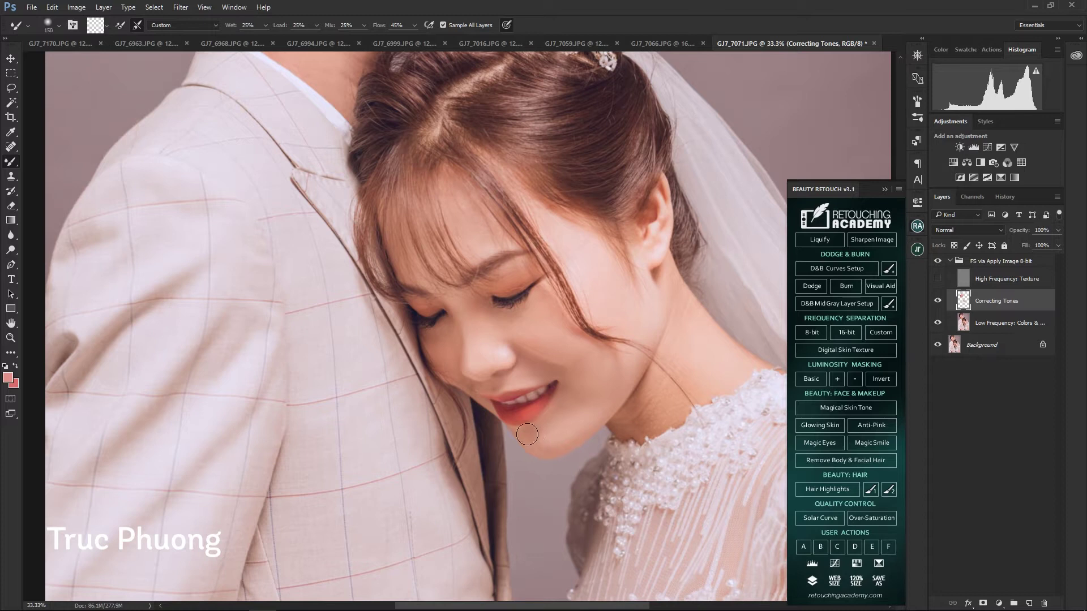
key("bracketright")
scroll(594, 396, "right", 1)
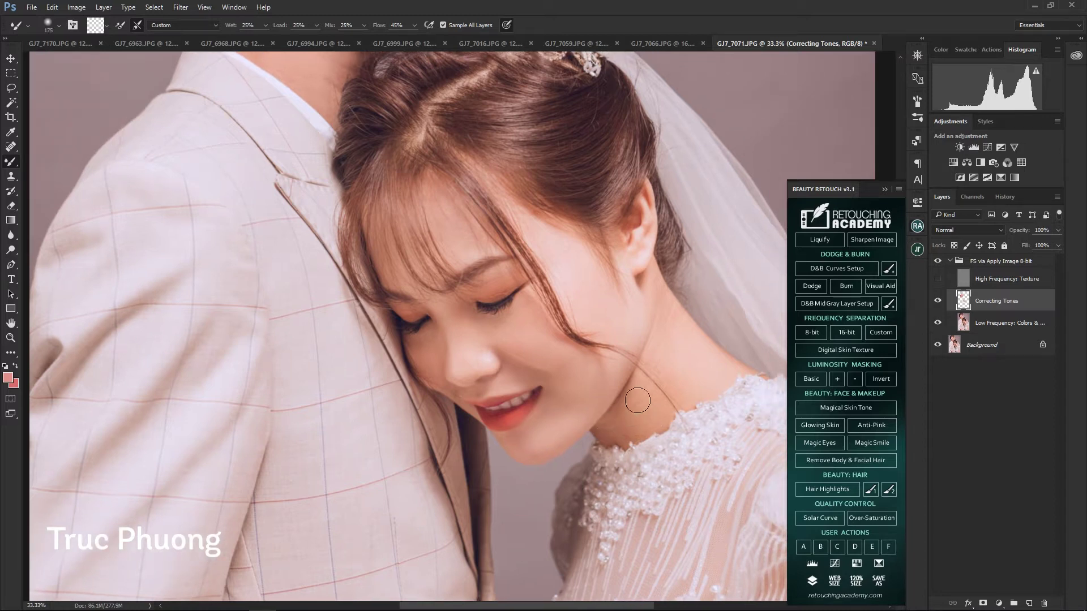
key("bracketright")
scroll(619, 418, "up", 1)
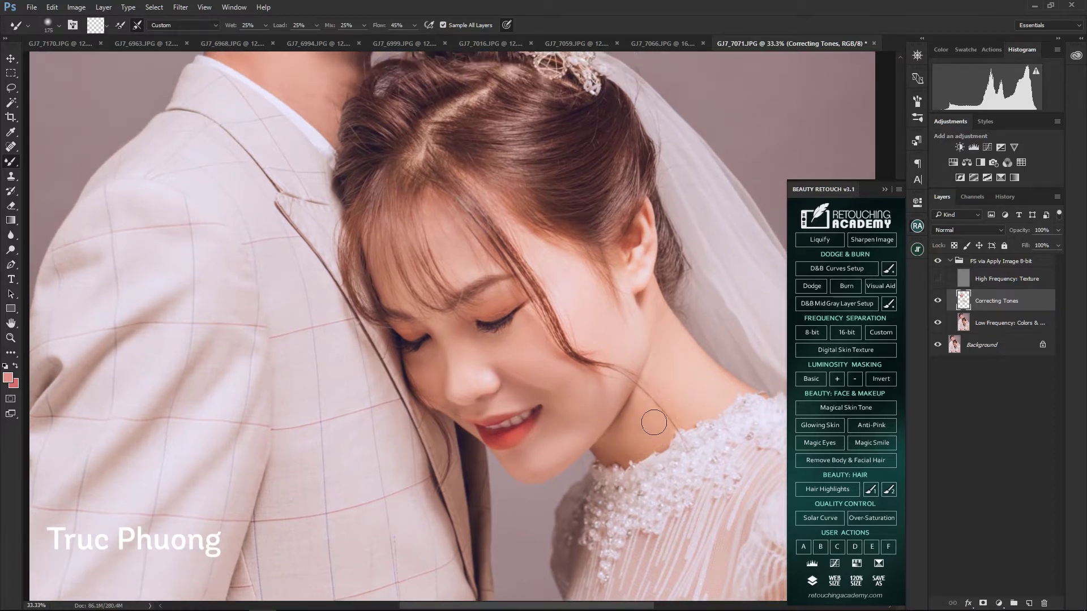
key("bracketright")
scroll(550, 387, "down", 1)
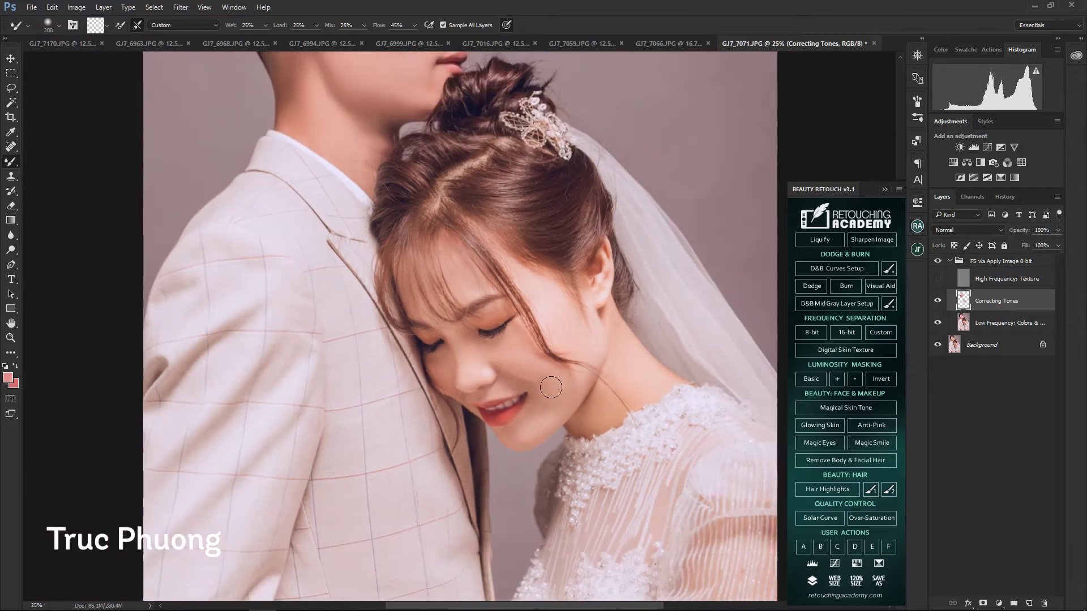
- Blend tones on the hand and faces, then flatten the retouch layers into the Background
left_click_drag(618, 365, 514, 336)
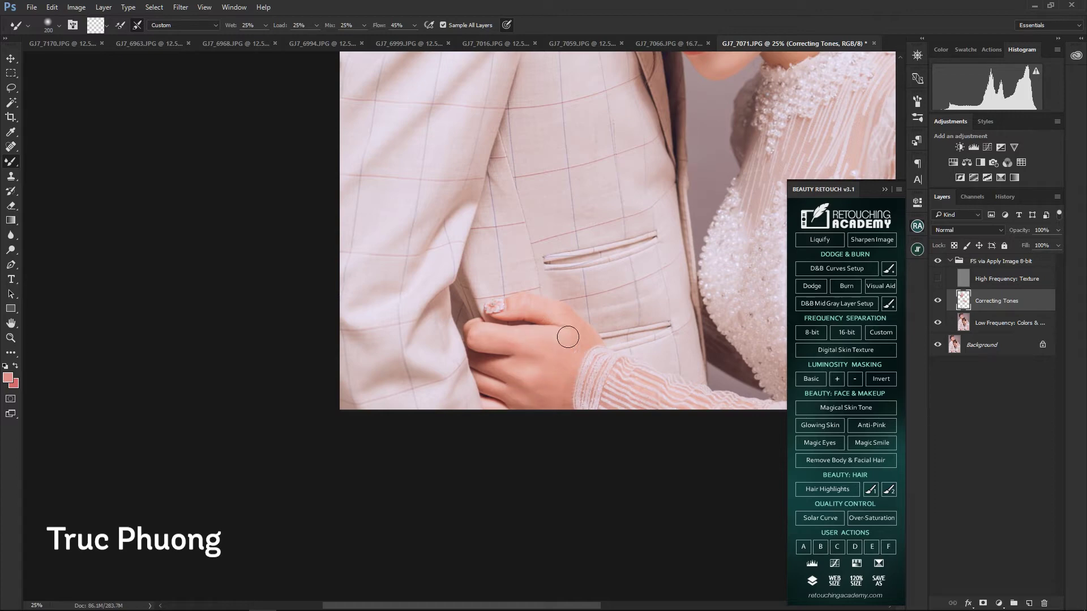
left_click_drag(555, 169, 566, 509)
scroll(646, 222, "down", 1)
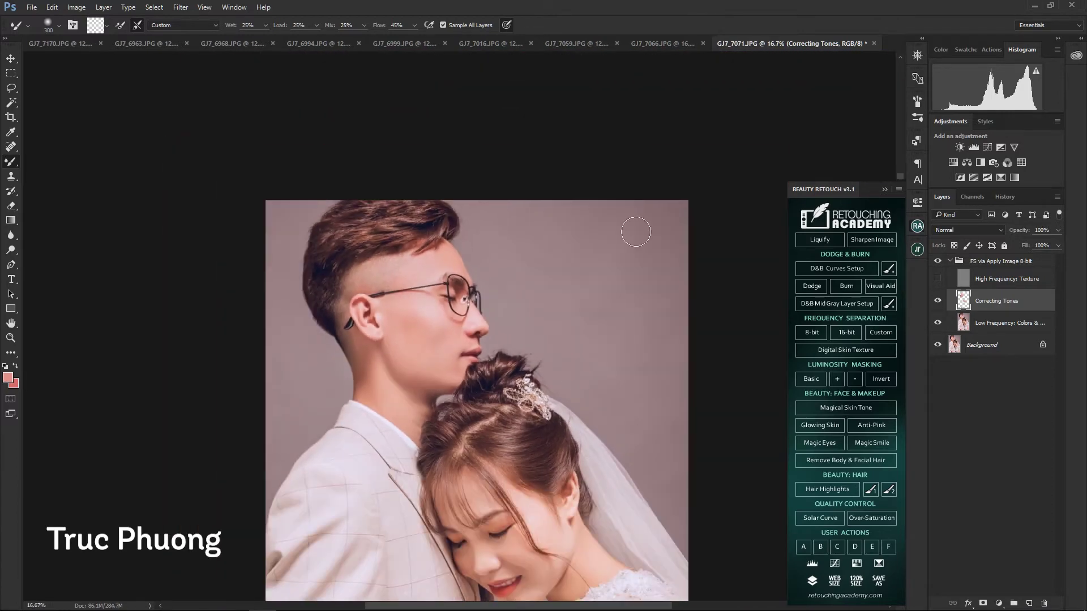
key("bracketright")
key("bracketright")
key("bracketright")
key("z")
left_click_drag(724, 262, 537, 245)
key("ctrl+shift+e")
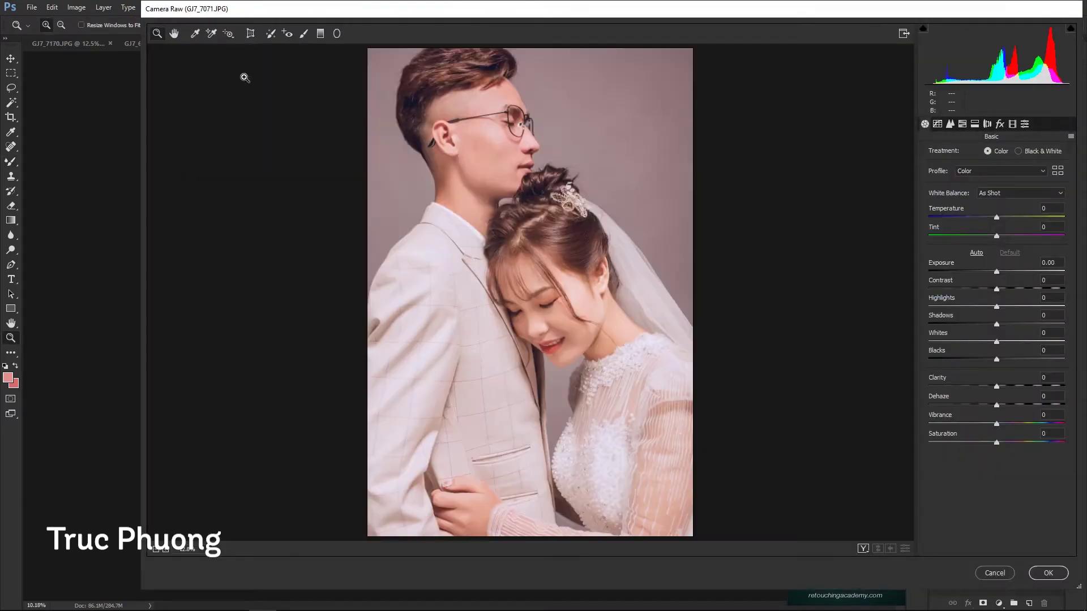
- Make GJ7_7071 black and white with darker shadows and grain, then scale up GJ7_7066's layer
left_click(1018, 151)
left_click_drag(997, 324, 987, 325)
left_click(1000, 124)
left_click_drag(929, 169, 947, 170)
key("Return")
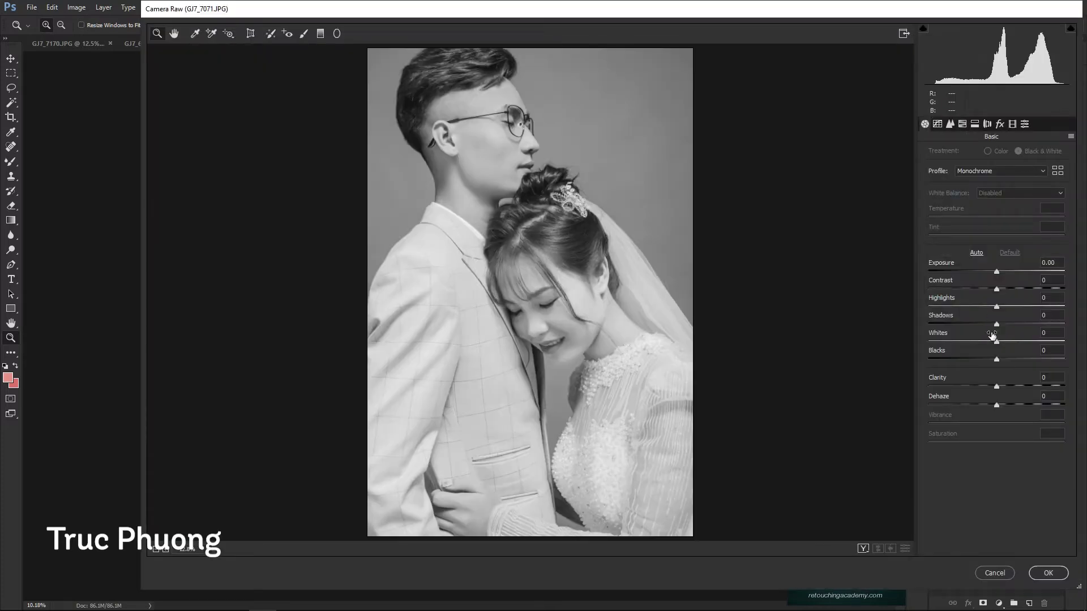
key("Return")
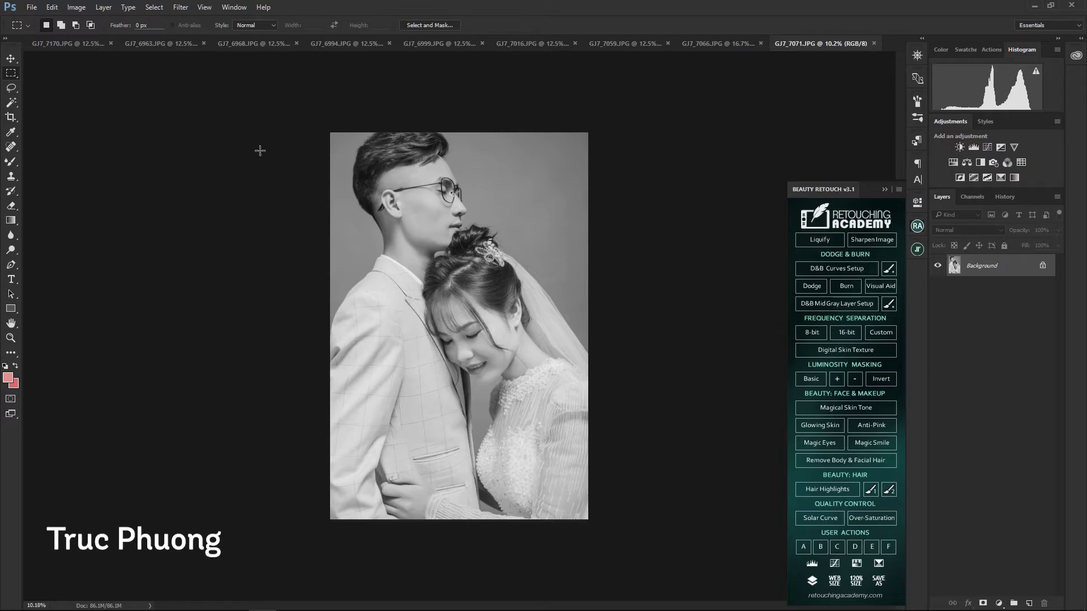
key("ctrl+shift+x")
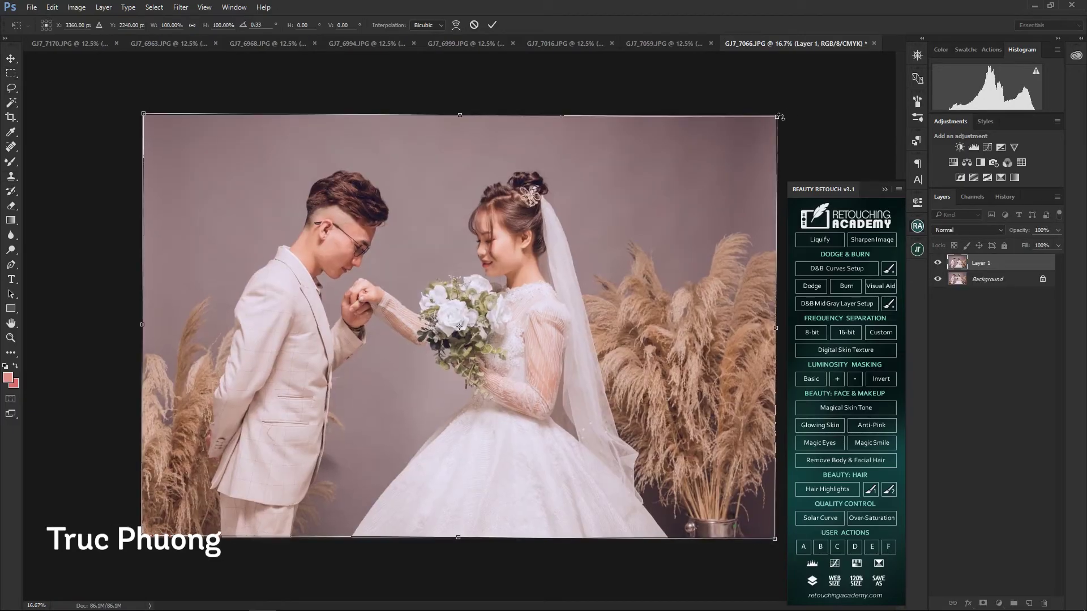
left_click_drag(779, 116, 781, 114)
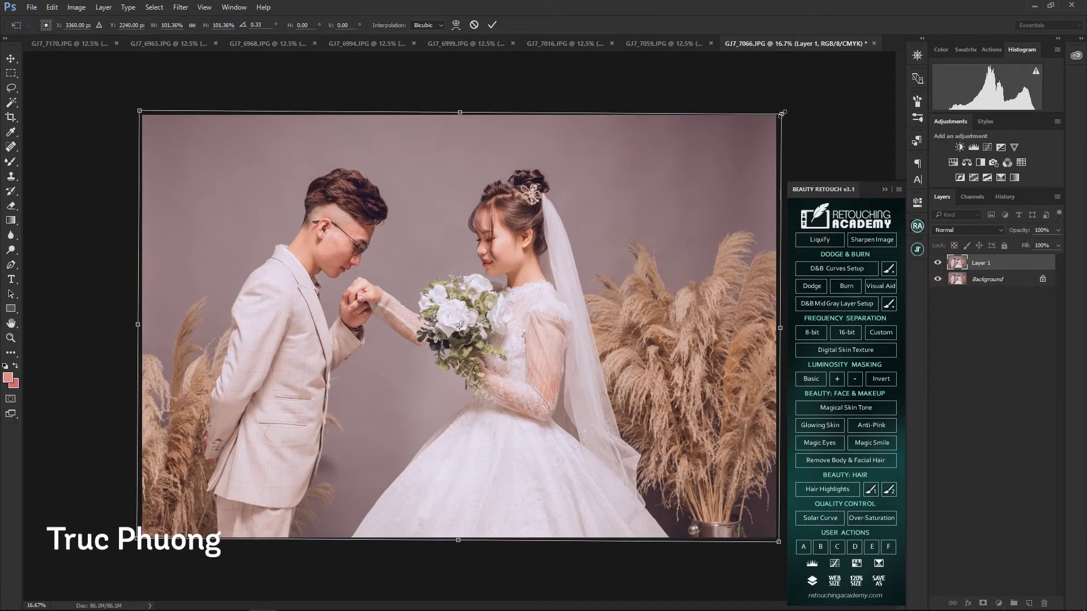
- Commit the enlarged Layer 1, merge it into the background, and spot-heal the flower pot
key("Return")
key("ctrl+e")
key("j")
scroll(545, 381, "up", 3)
scroll(544, 381, "up", 3)
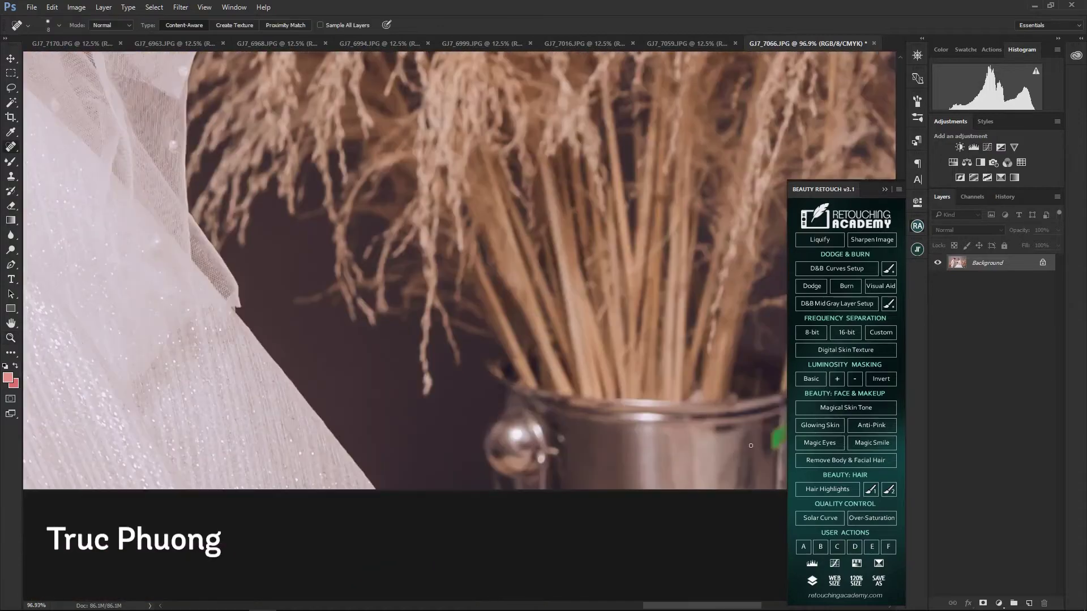
scroll(545, 381, "up", 2)
left_click_drag(545, 381, 552, 362)
- Reshape the top of the groom's hair with the Liquify Forward Warp brush
key("ctrl+0")
key("m")
key("ctrl+shift+x")
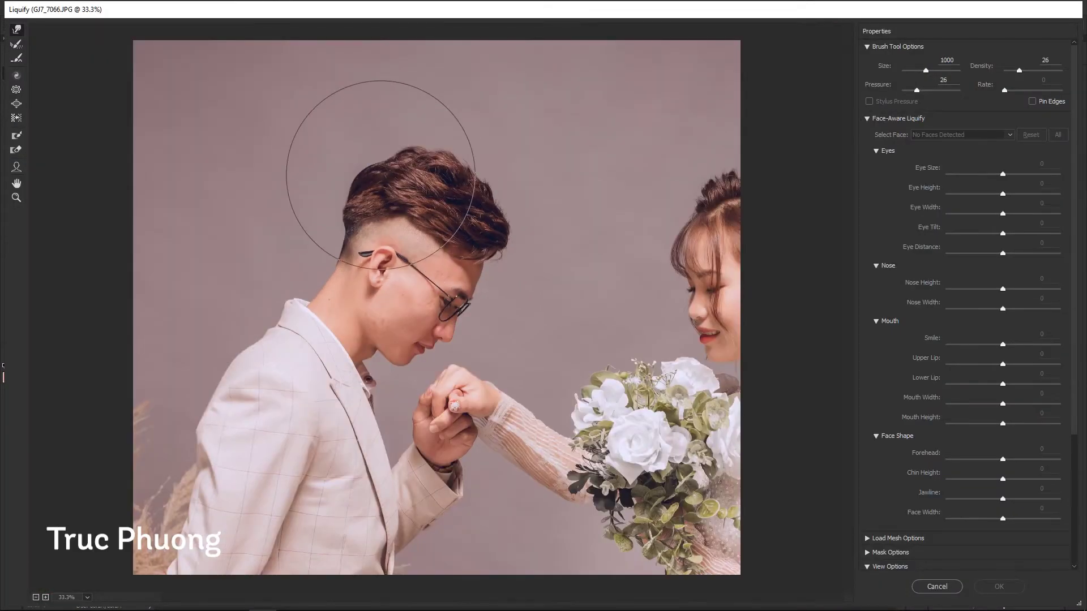
key("bracketright")
key("bracketright")
key("bracketright")
left_click_drag(387, 178, 400, 126)
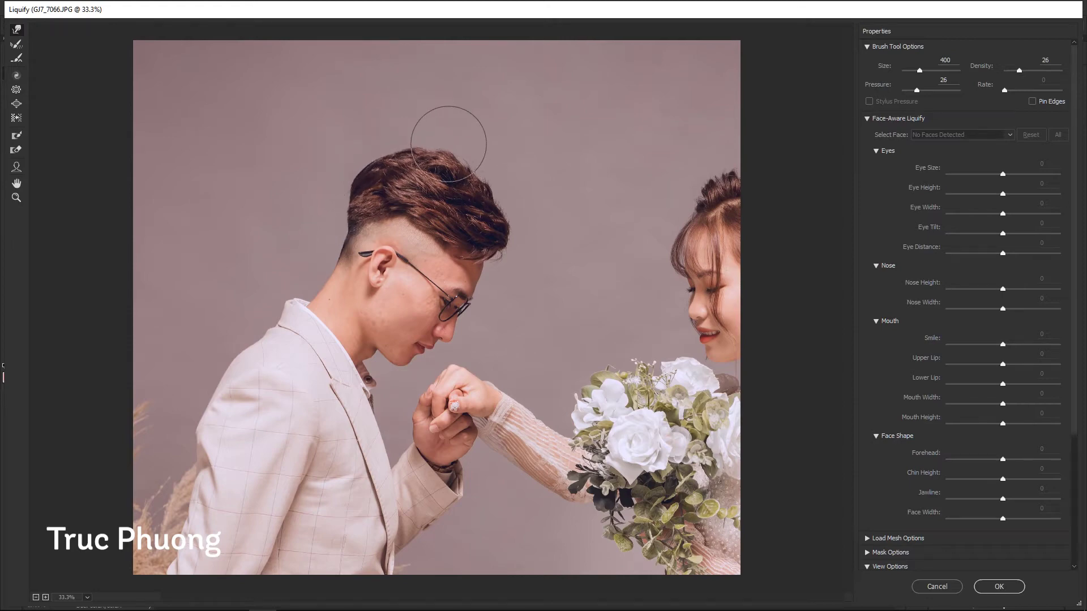
- Zoom in and reshape the groom's face and chin at adjusted brush sizes
key("ctrl+plus")
key("bracketleft")
key("bracketleft")
key("bracketleft")
key("bracketleft")
key("bracketleft")
key("bracketright")
key("bracketright")
left_click(456, 331, "ctrl")
key("bracketleft")
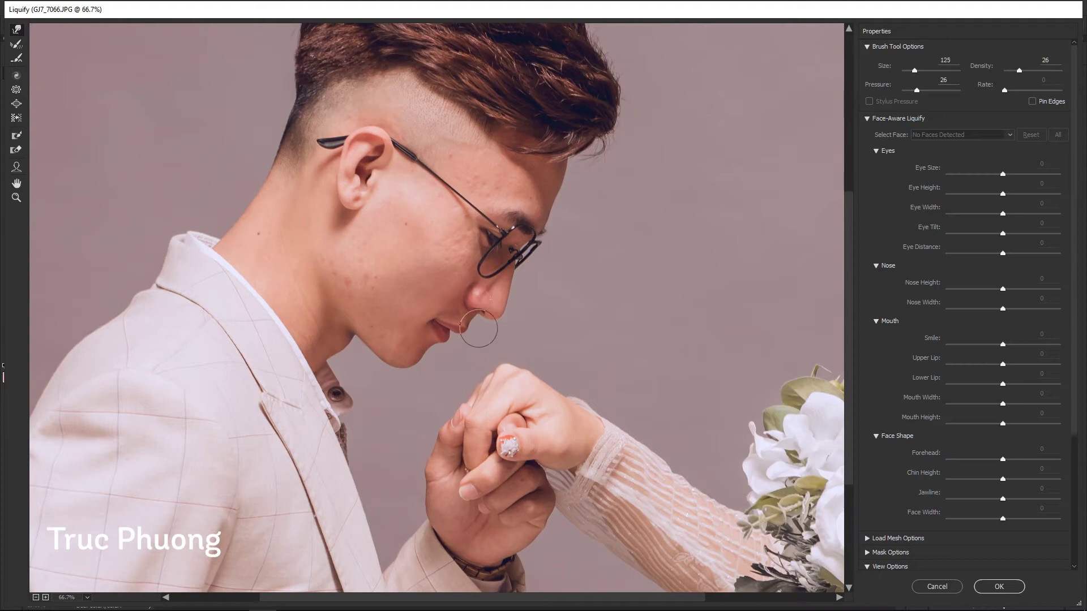
key("bracketright")
left_click_drag(526, 278, 550, 247)
key("bracketright")
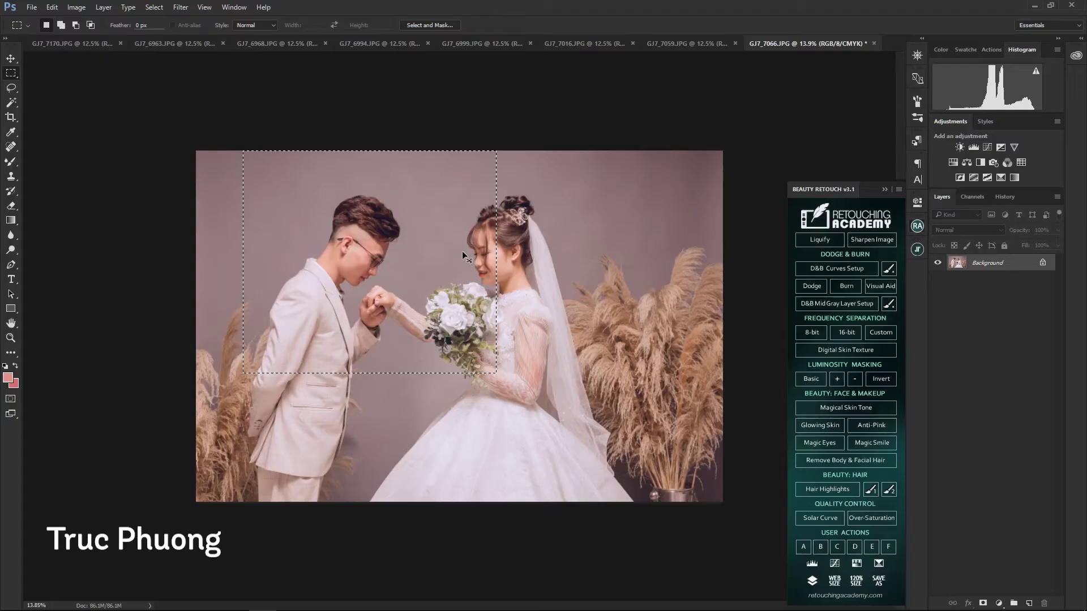
- Reshape the groom's body, then warp the bride's dress and sleeve in a second Liquify pass
key("bracketright")
key("bracketright")
key("bracketright")
key("bracketright")
key("bracketright")
key("bracketright")
key("bracketright")
key("bracketright")
key("bracketright")
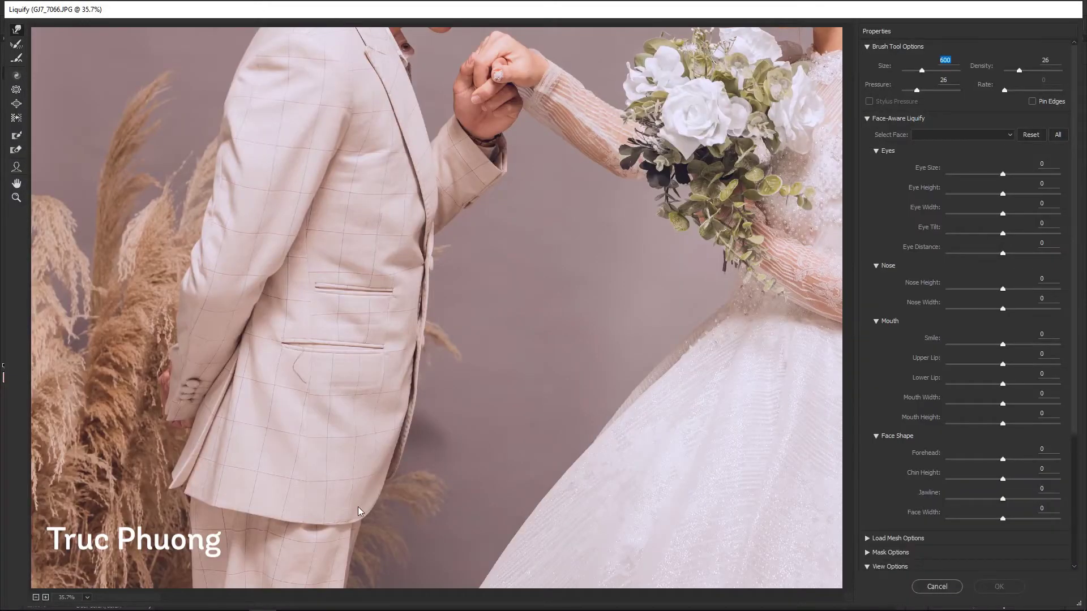
key("ctrl+minus")
key("ctrl+minus")
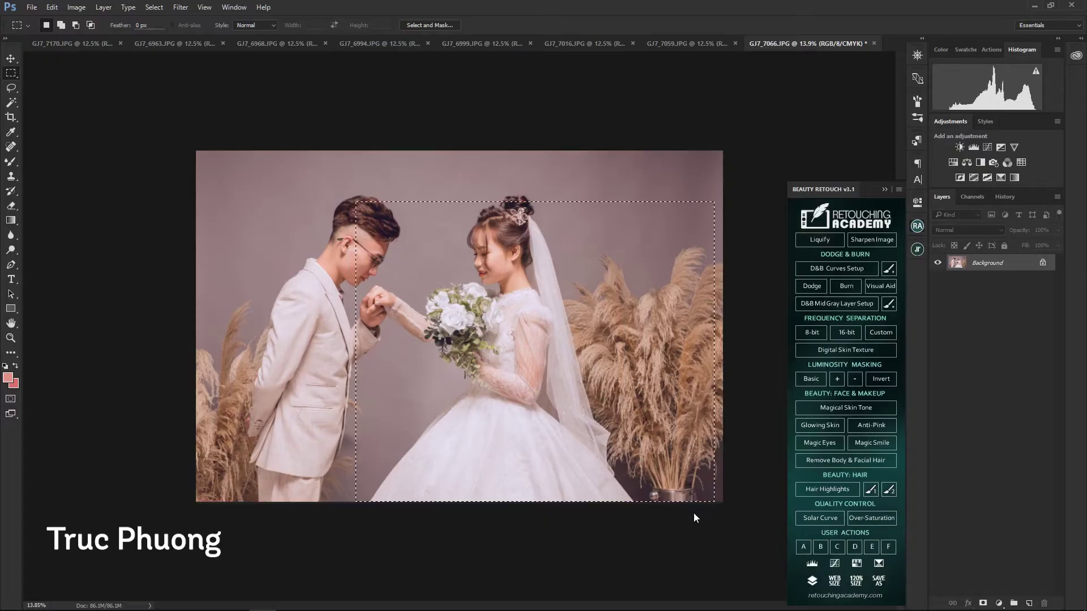
key("ctrl+shift+x")
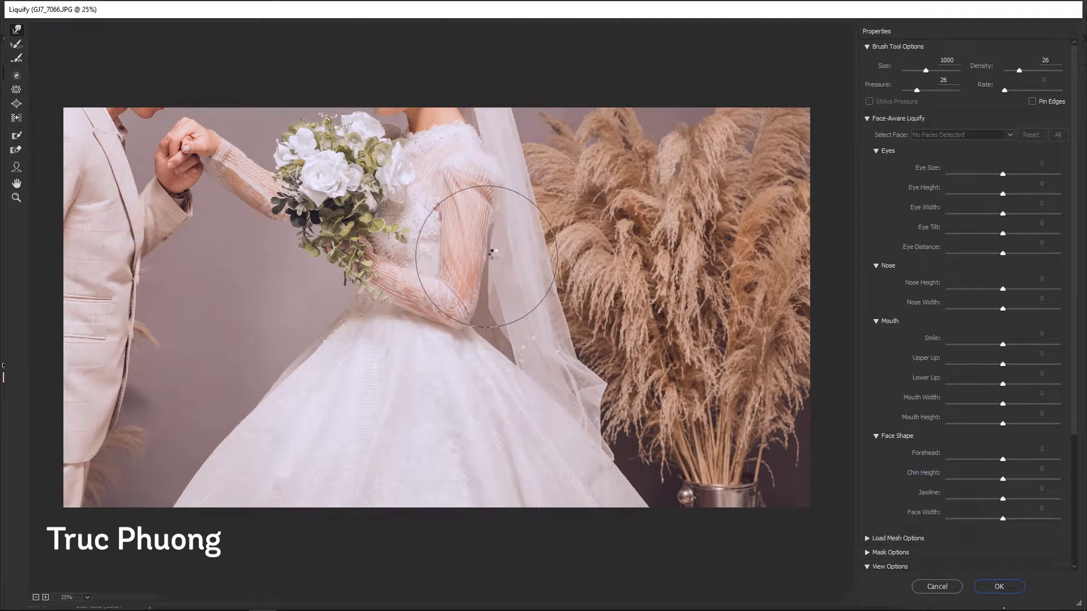
key("Return")
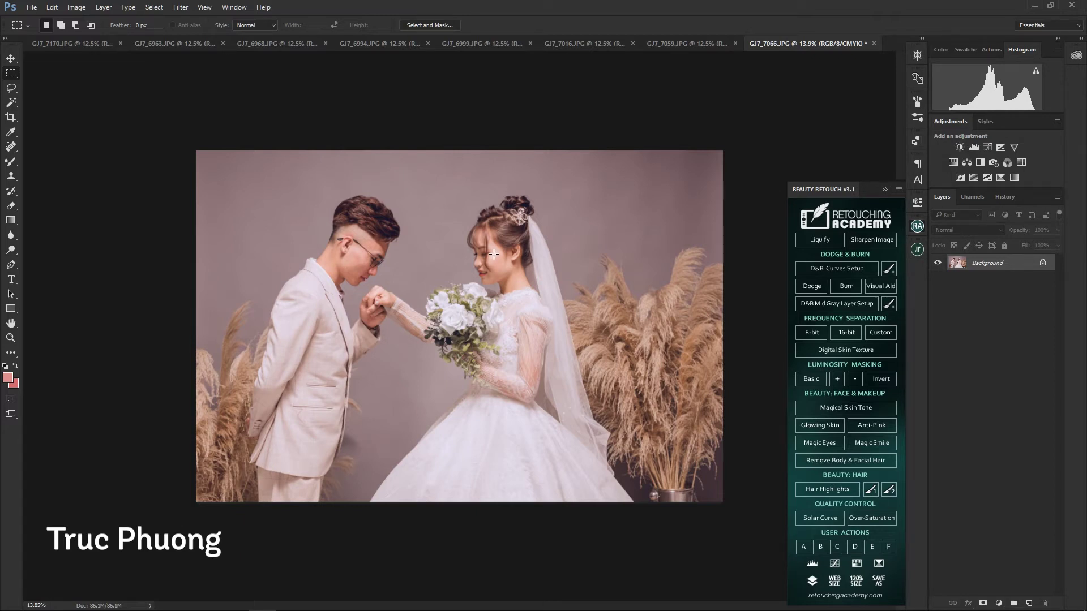
key("F2")
- Paint the masked brightening onto the groom's face and reduce it to 40% strength
scroll(413, 277, "up", 3)
key("bracketleft")
key("bracketleft")
key("bracketleft")
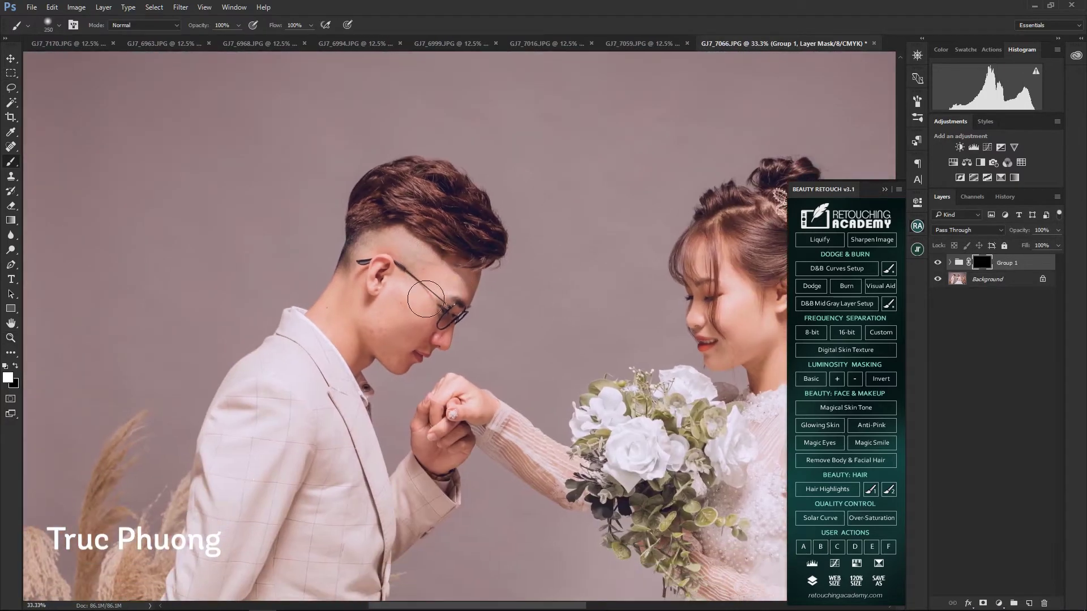
left_click_drag(419, 283, 442, 333)
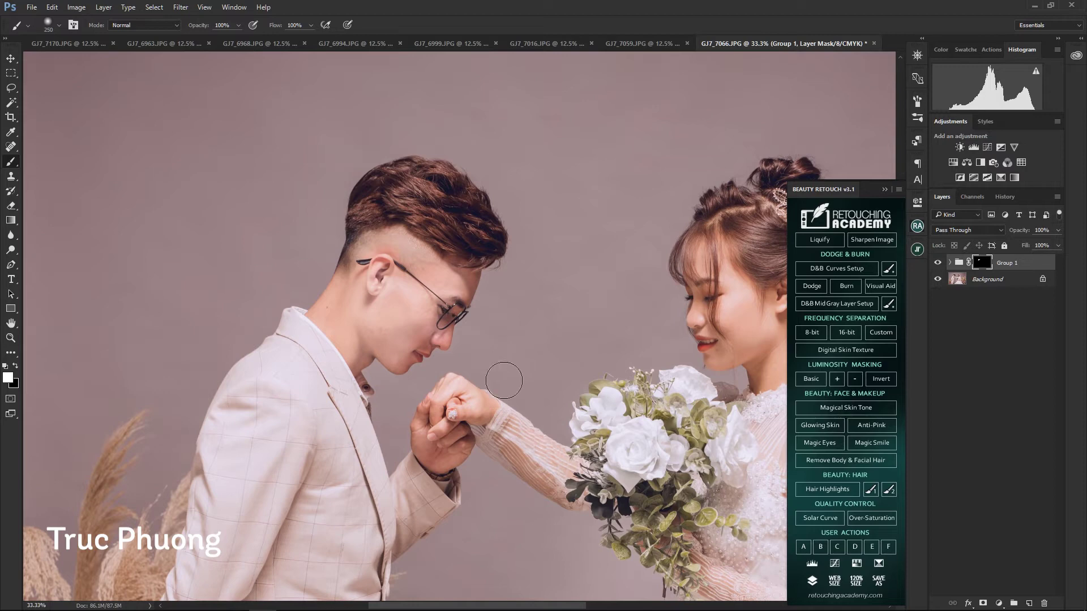
scroll(594, 316, "right", 5)
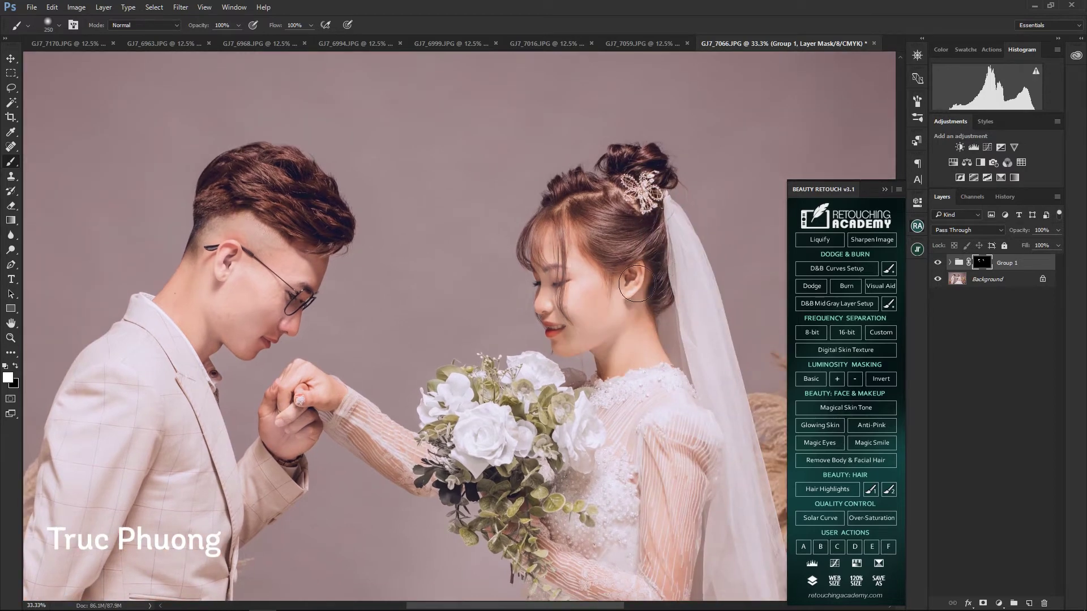
key("z")
key("4")
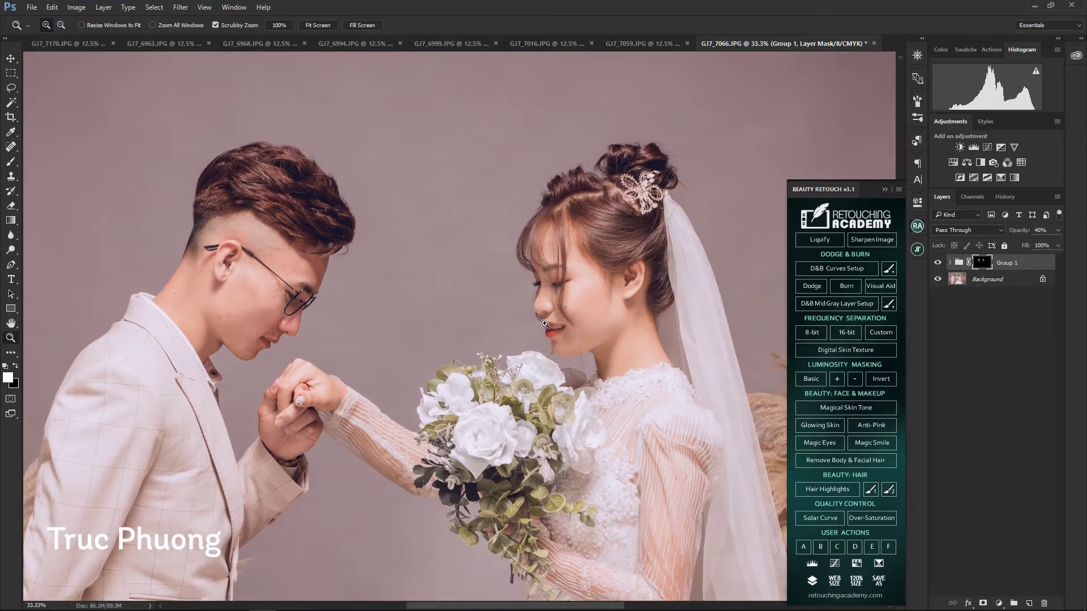
key("ctrl+0")
key("b")
- Add a Selective Color layer with reduced yellow behind an inverted mask for the bride's lips
key("z")
key("Delete")
left_click(999, 604)
left_click_drag(838, 312, 834, 312)
key("ctrl+i")
key("b")
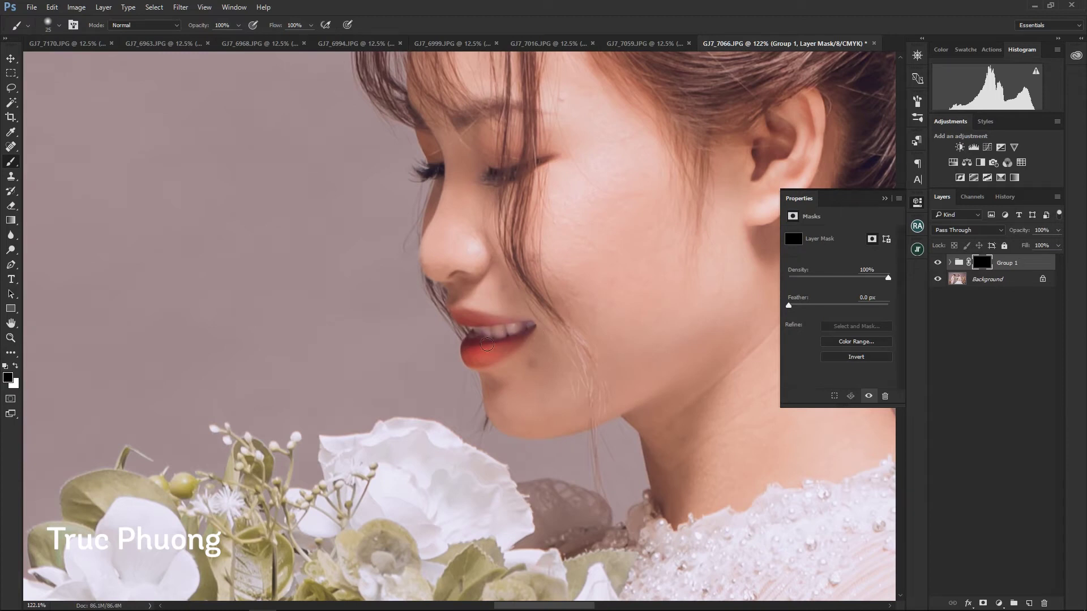
- Flatten the image and create 8-bit frequency separation layers from the Beauty Retouch panel
key("z")
key("Delete")
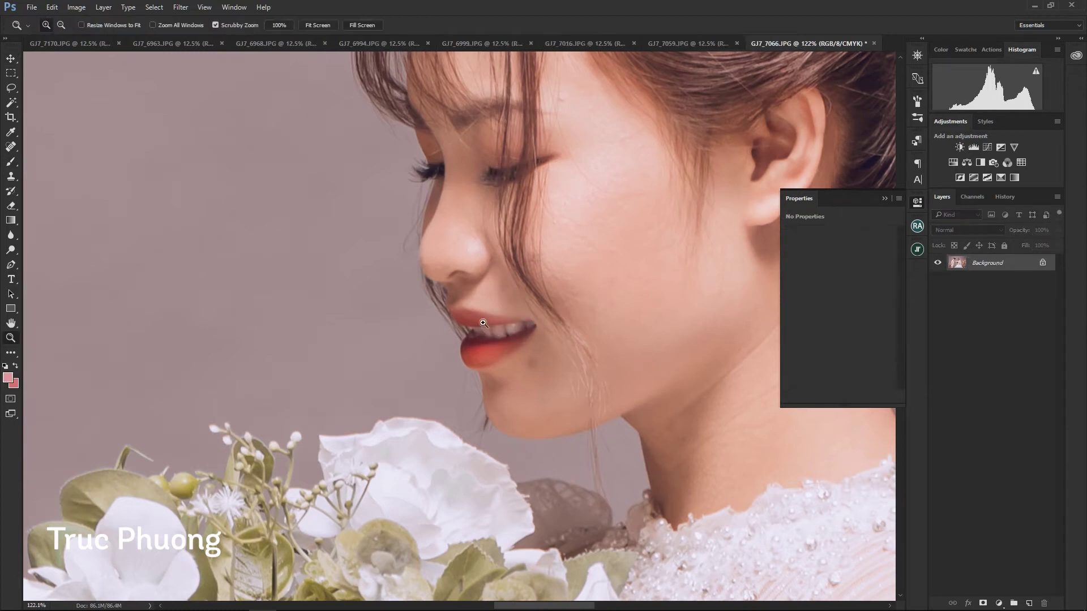
key("ctrl+0")
left_click(917, 226)
left_click(811, 333)
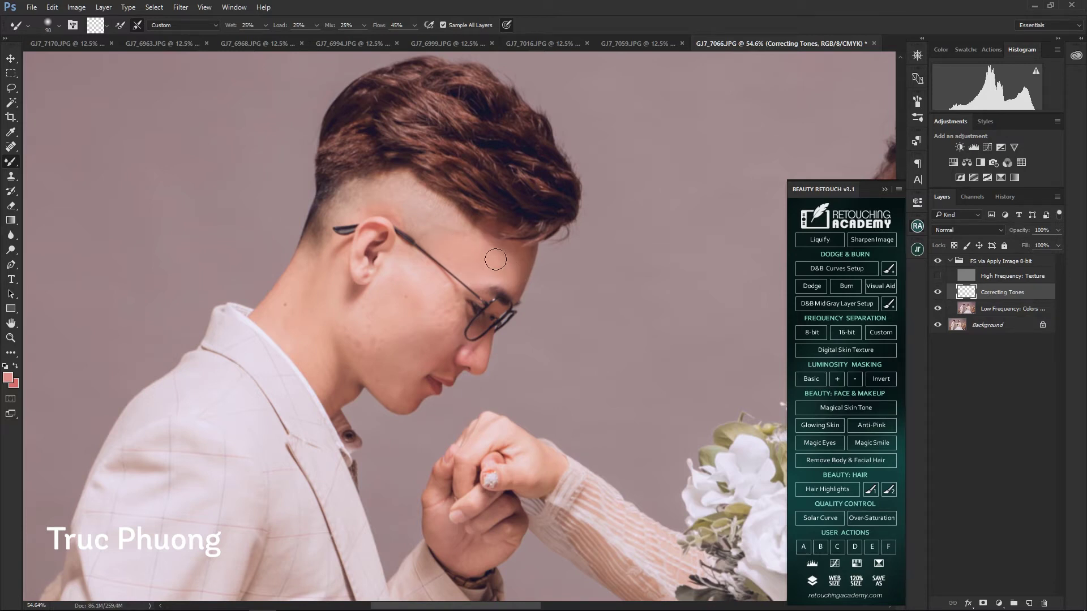
- Blend the groom's facial skin tones with the Mixer Brush on the Correcting Tones layer
scroll(514, 258, "up", 1)
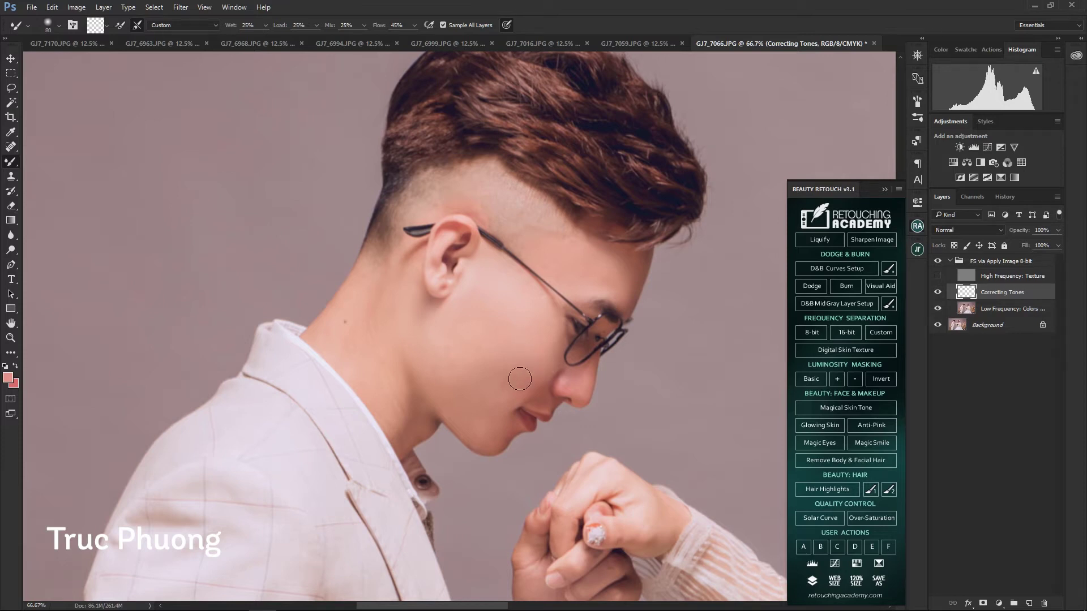
left_click_drag(437, 336, 472, 347)
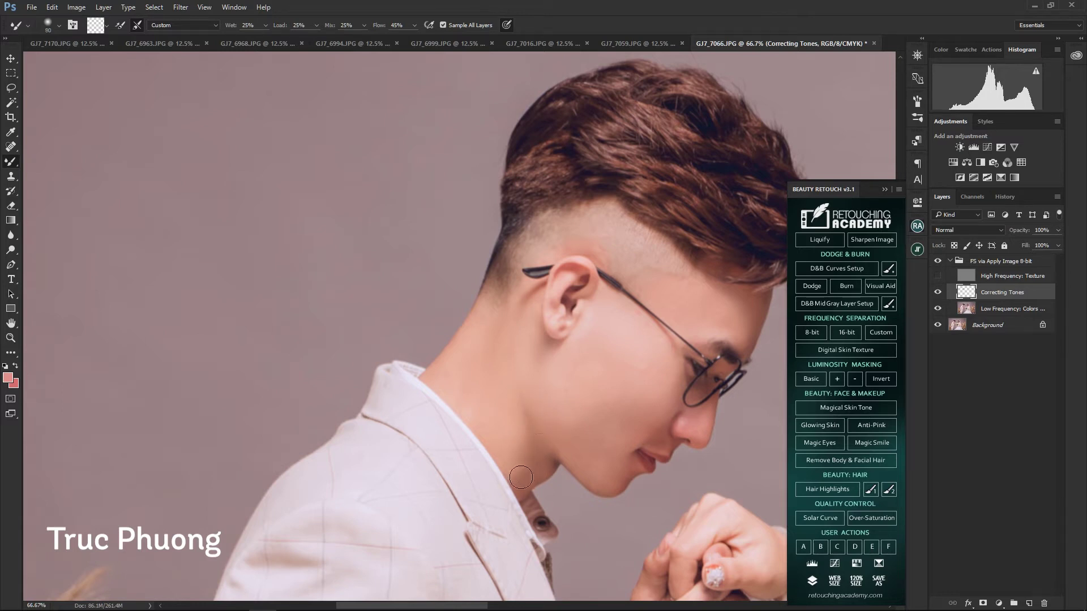
key("ctrl+minus")
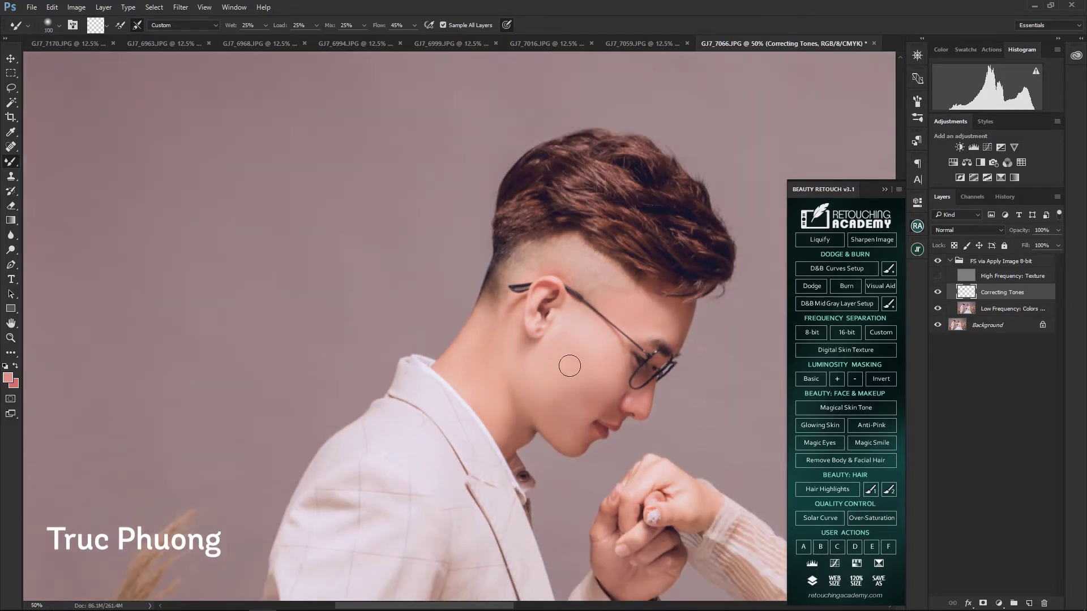
key("bracketright")
key("bracketright")
key("bracketright")
scroll(544, 323, "right", 10)
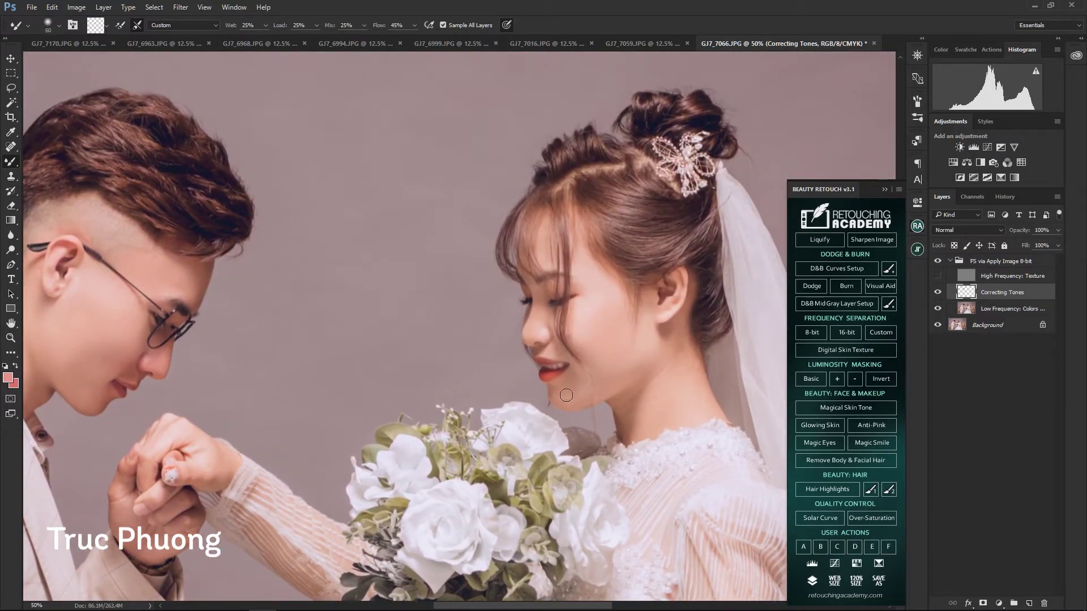
key("bracketright")
key("bracketright")
scroll(563, 345, "right", 3)
scroll(563, 345, "down", 1)
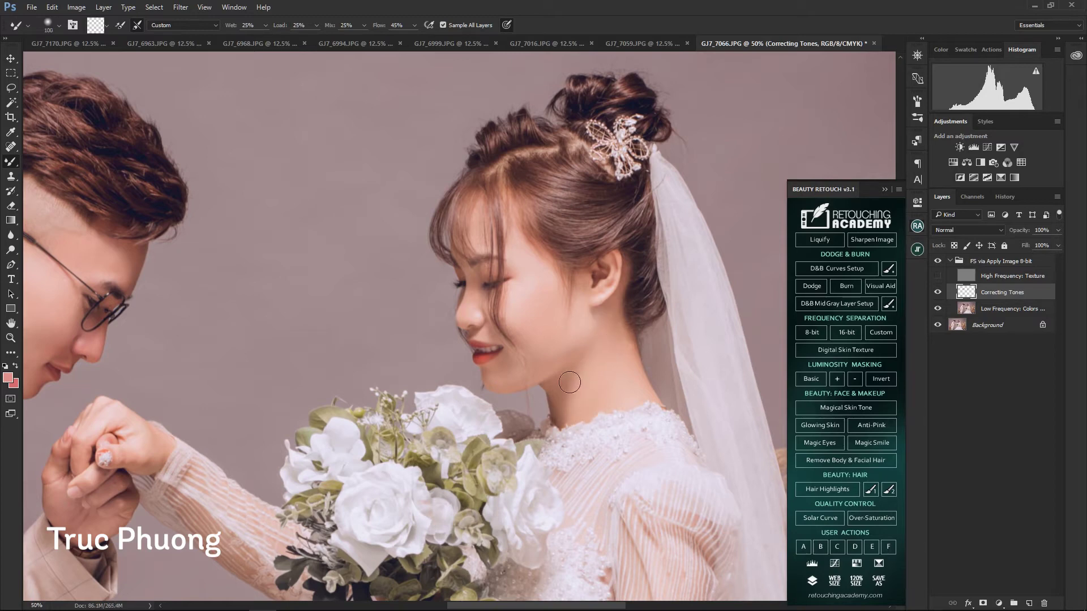
scroll(598, 363, "down", 2)
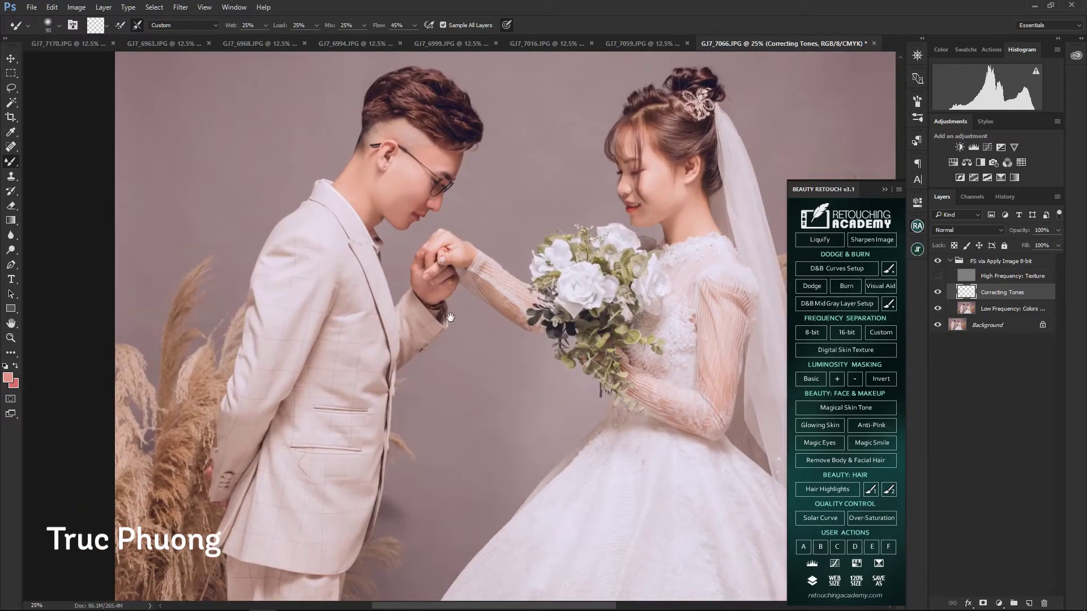
scroll(534, 343, "down", 1)
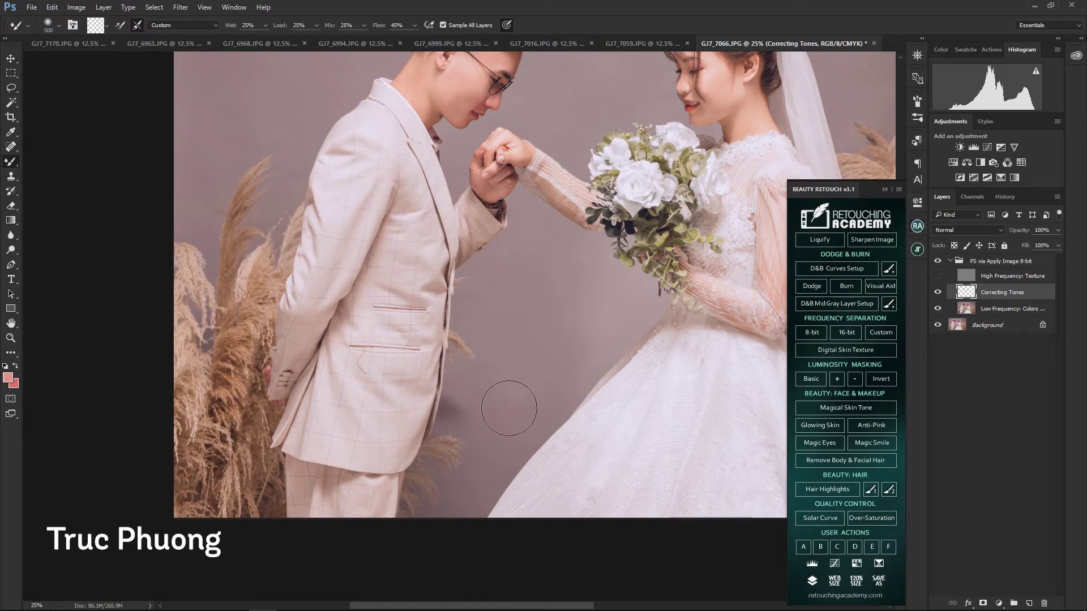
scroll(492, 449, "down", 1)
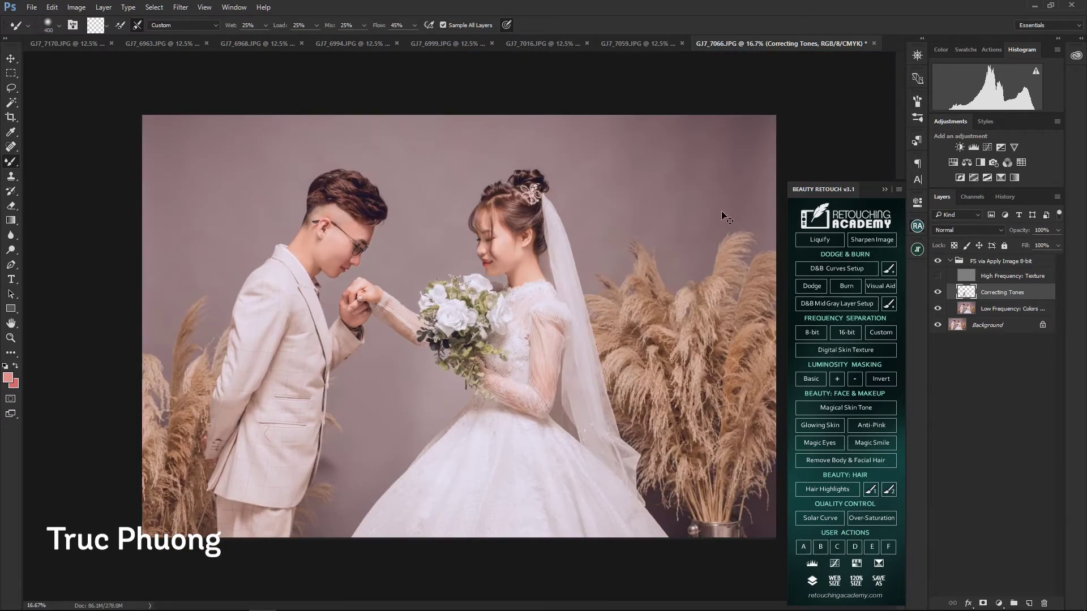
- Even out the backdrop along the top edge and blend the bride's face
left_click_drag(753, 179, 752, 152)
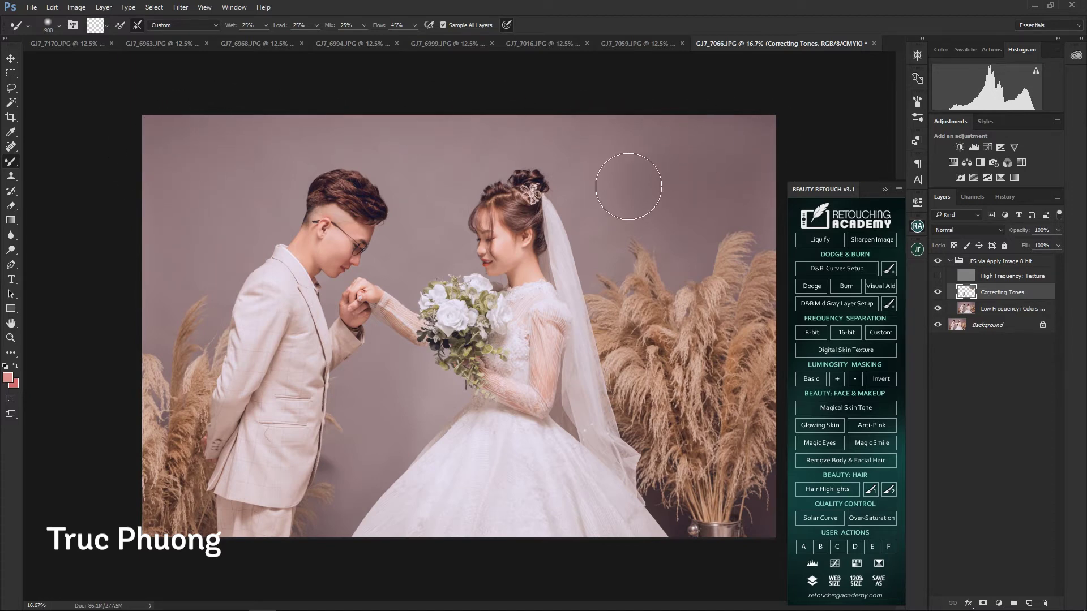
scroll(438, 180, "up", 1)
scroll(439, 180, "up", 3)
key("bracketleft")
key("bracketleft")
key("bracketleft")
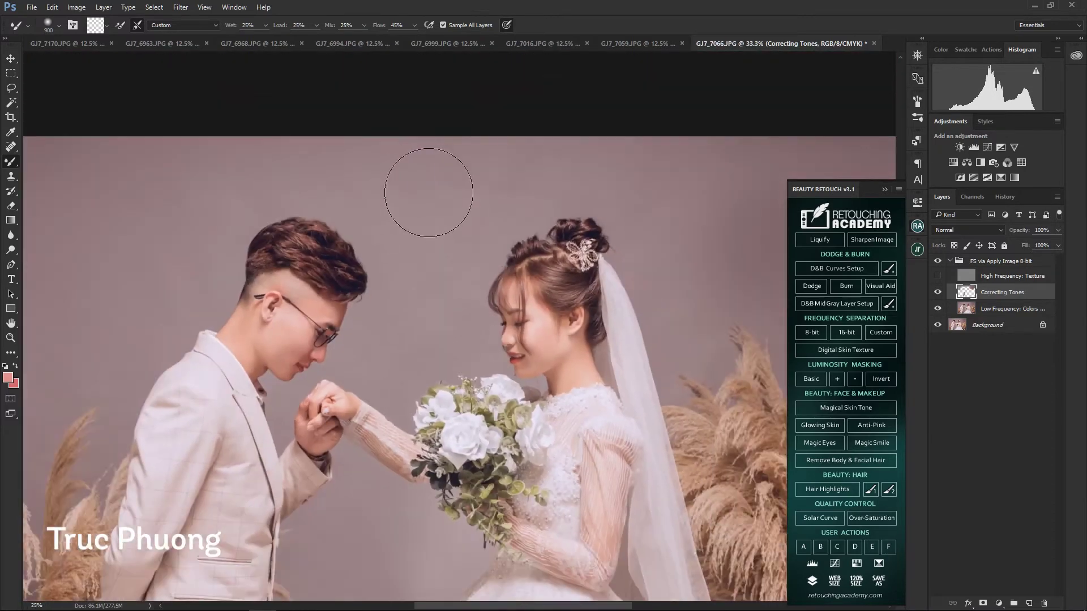
key("bracketright")
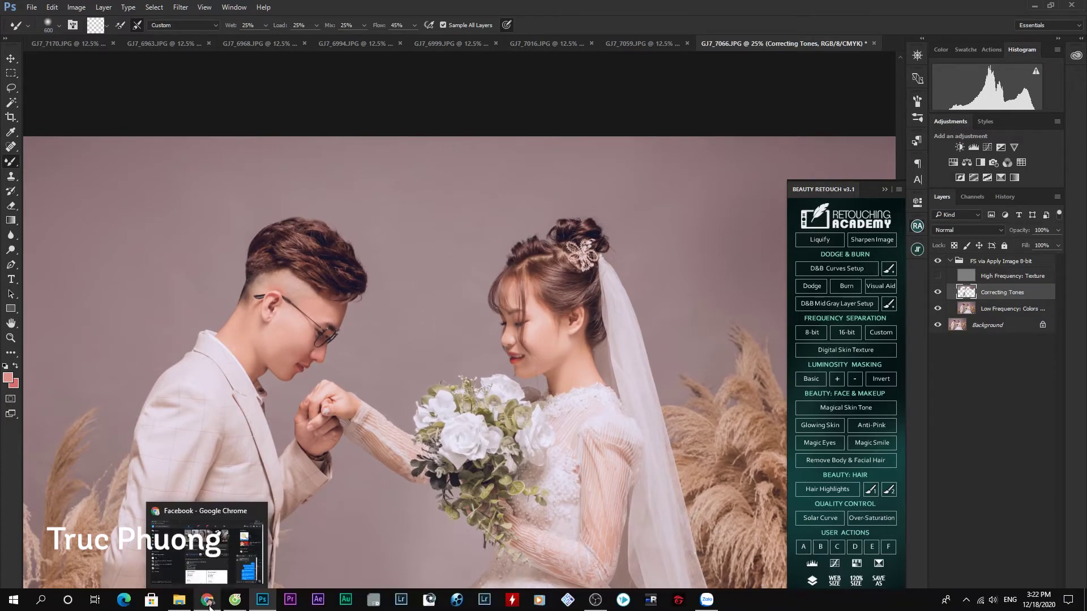
scroll(217, 251, "left", 2)
key("z")
left_click_drag(711, 371, 639, 320)
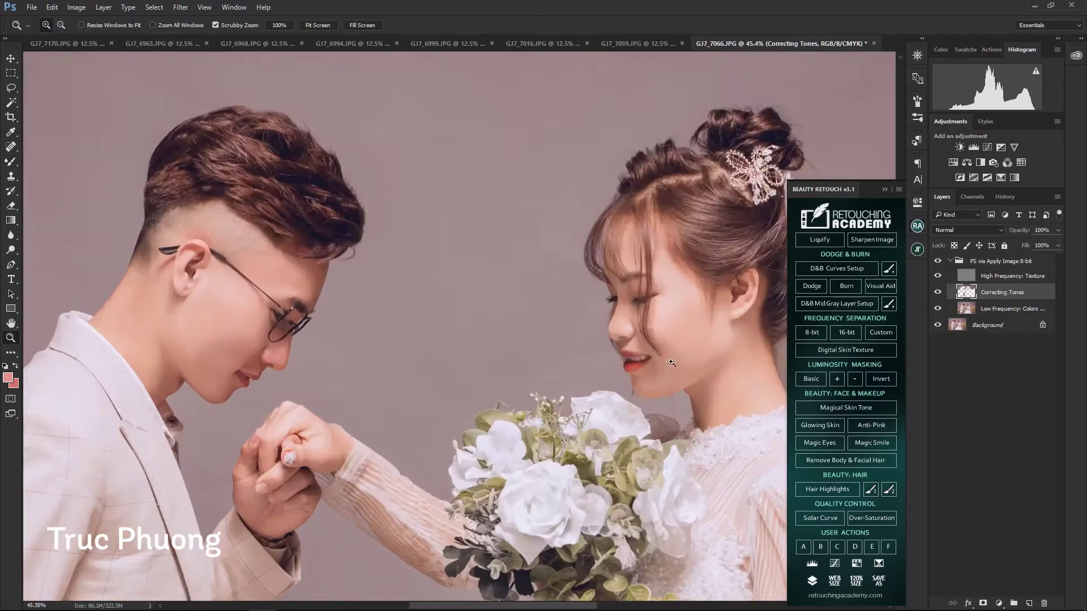
- Flatten the retouching layers, apply a Curves adjustment, and save the photo
key("ctrl+0")
key("ctrl+minus")
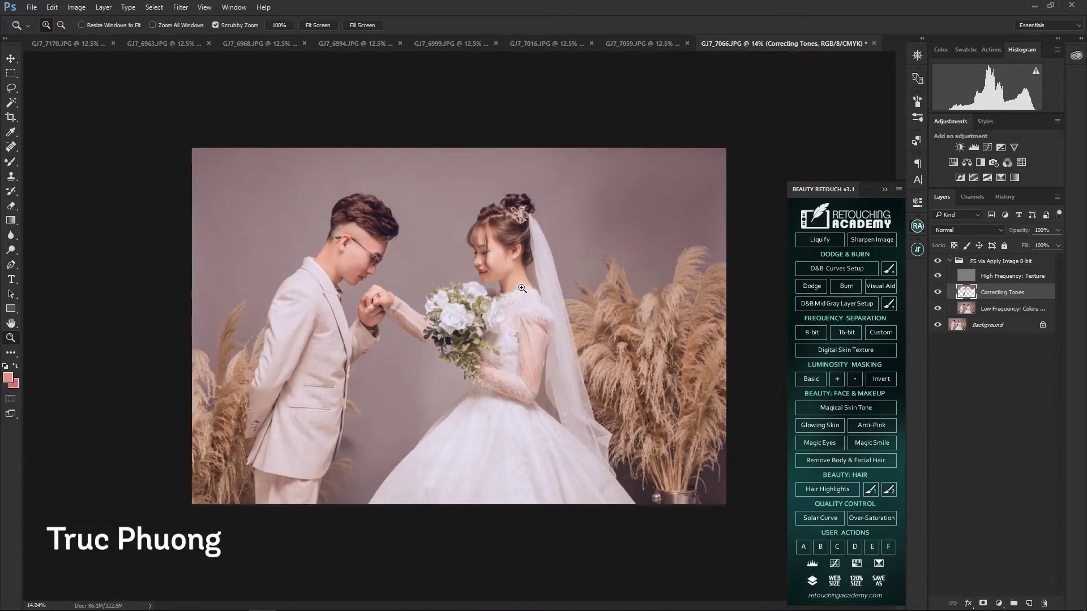
key("ctrl+shift+e")
key("ctrl+m")
key("Return")
key("ctrl+s")
- Save GJ7_7066 as JPEG and close it, then duplicate GJ7_7059's layer nudged upward
key("Return")
key("ctrl+w")
key("ctrl+j")
key("ctrl+t")
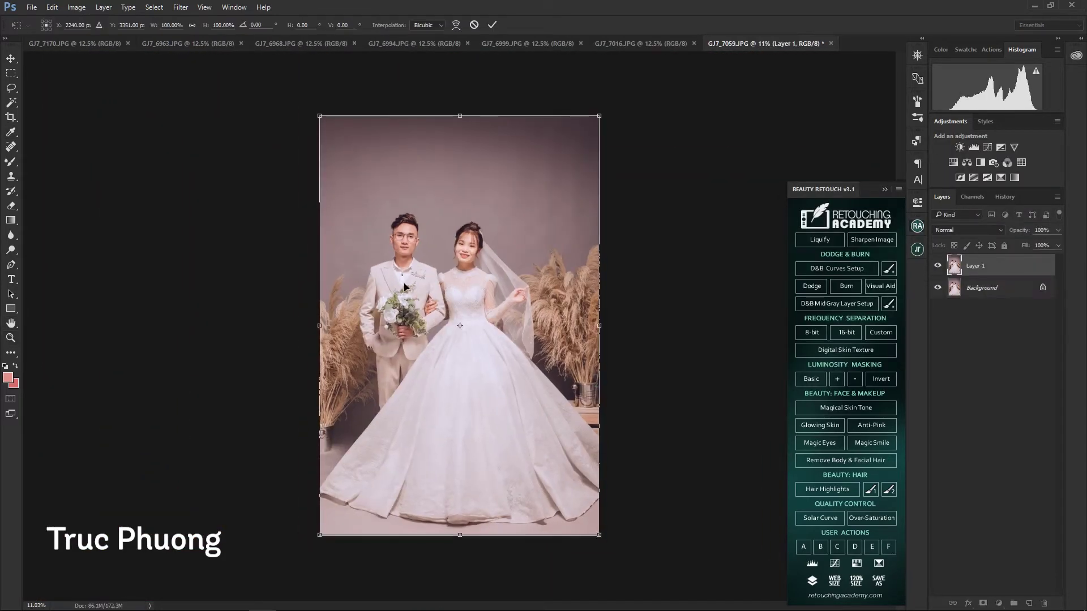
key("shift+Up")
key("shift+Up")
key("shift+Up")
key("shift+Up")
key("shift+Up")
key("shift+Up")
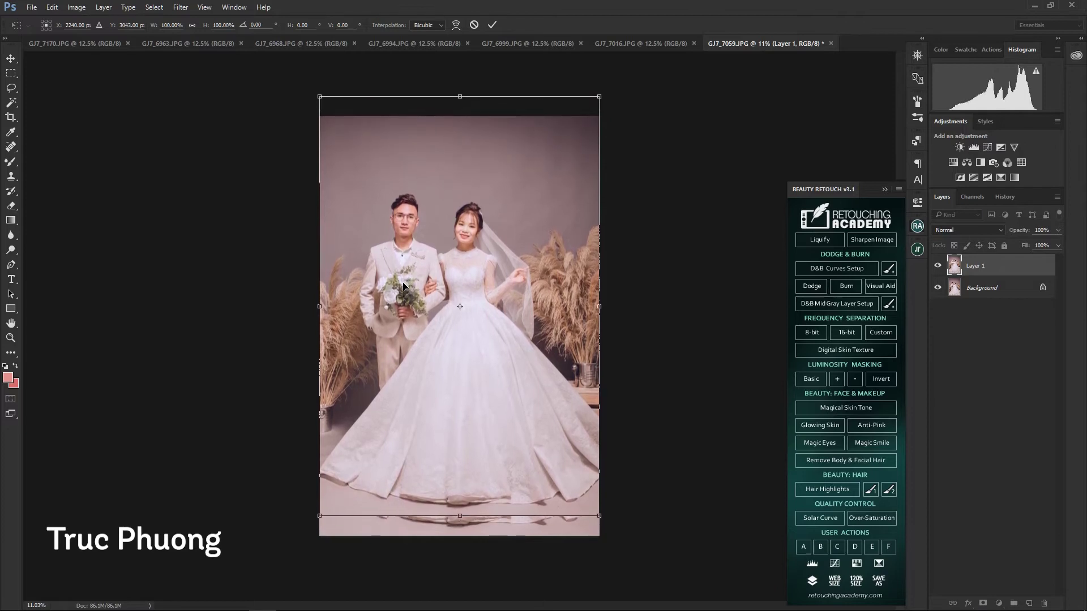
key("Return")
- Select the dress hem strip and stretch it down over the empty bottom area
left_click(938, 288)
left_click_drag(319, 350, 599, 535)
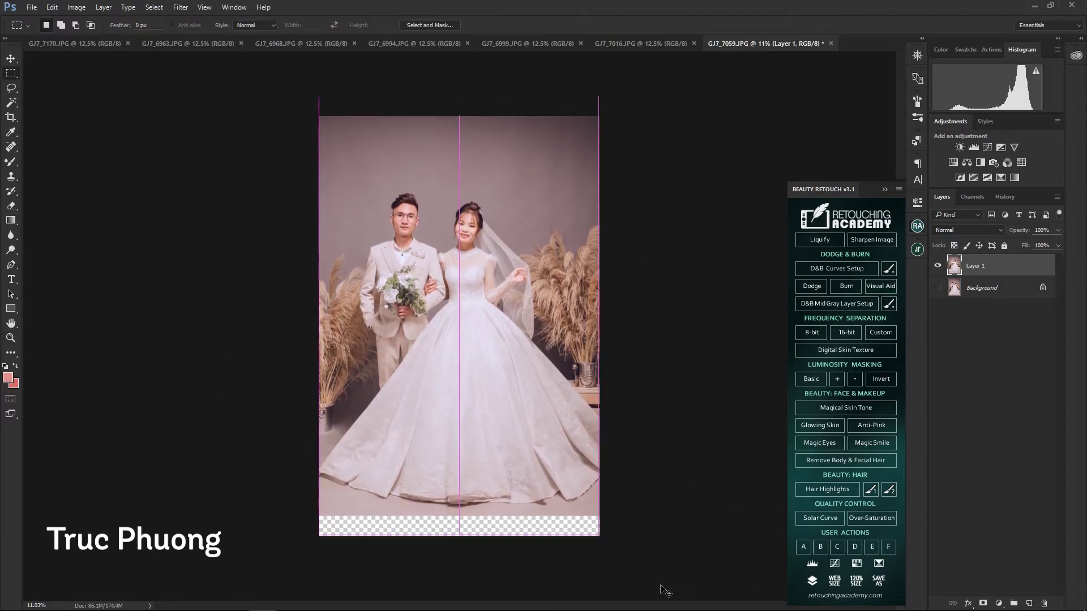
key("ctrl+t")
left_click_drag(462, 537, 463, 564)
key("Return")
key("ctrl+d")
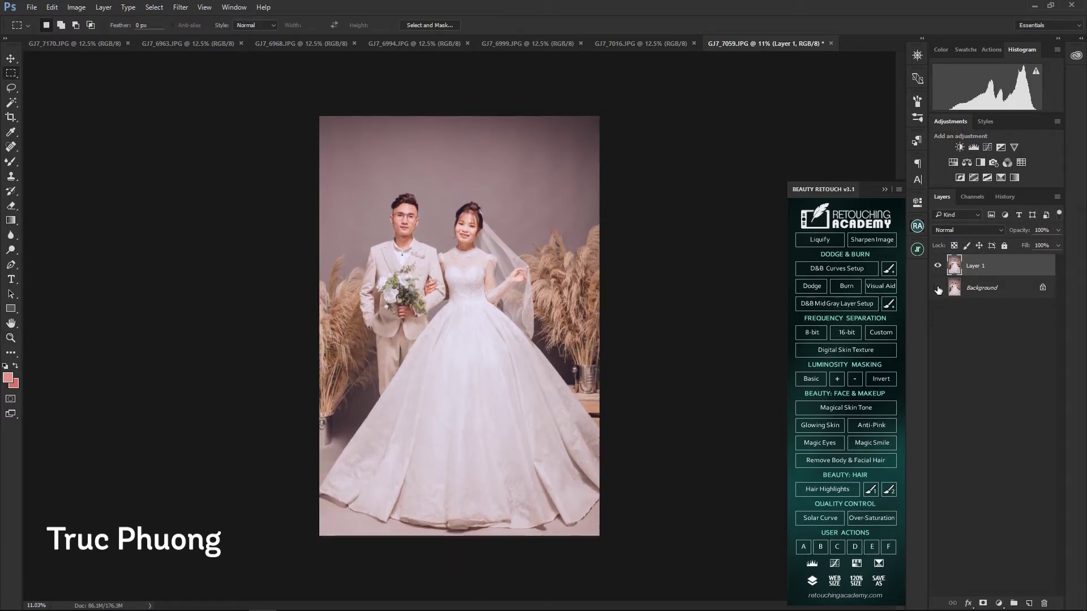
left_click(938, 288)
- Nudge the duplicate layer up again and trial a scale-up, cancelling that transform
key("ctrl+t")
key("shift+Up")
key("Return")
key("ctrl+t")
left_click_drag(600, 117, 604, 83)
left_click_drag(319, 88, 320, 75)
key("Escape")
- Stretch the dress bottom to the canvas edge and merge the layers
left_click_drag(319, 416, 600, 535)
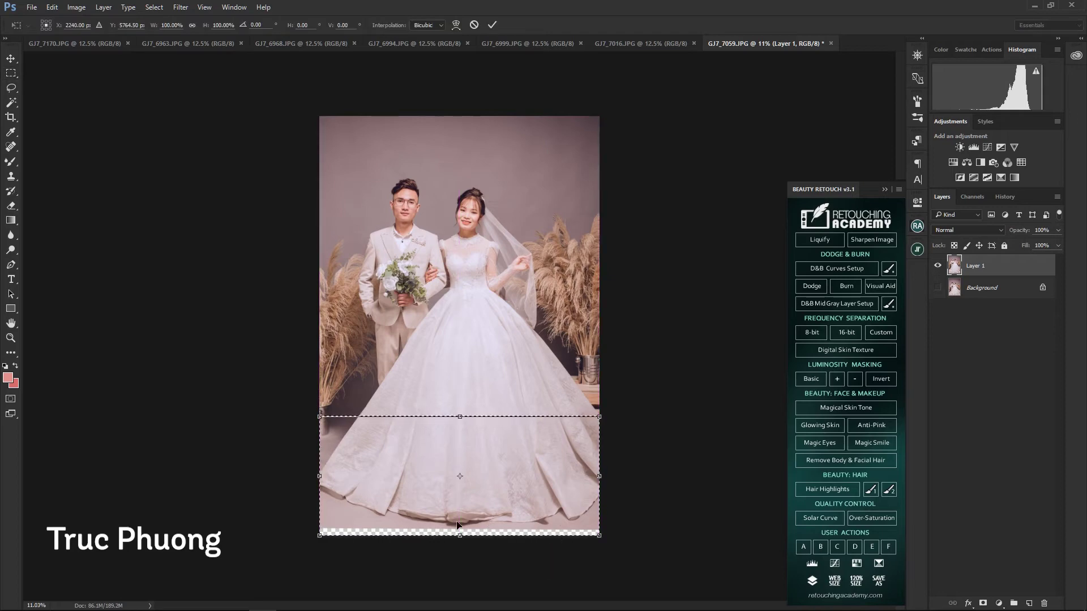
key("ctrl+t")
left_click_drag(460, 536, 460, 543)
key("Return")
left_click(937, 288)
key("ctrl+e")
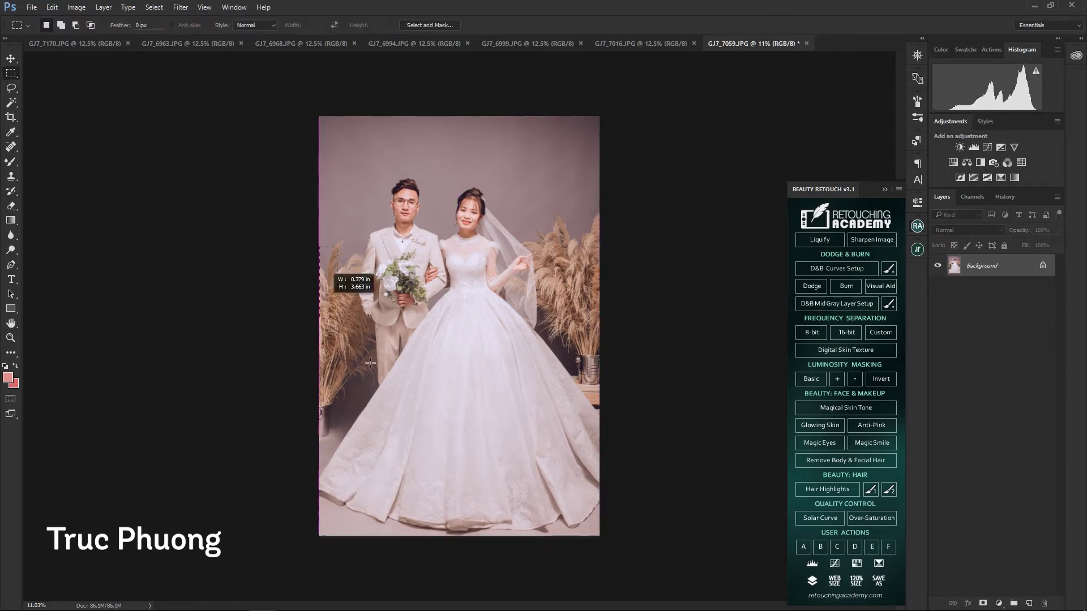
- Reshape the groom's body in several Liquify passes on a selected area
key("ctrl+shift+x")
key("bracketleft")
key("bracketleft")
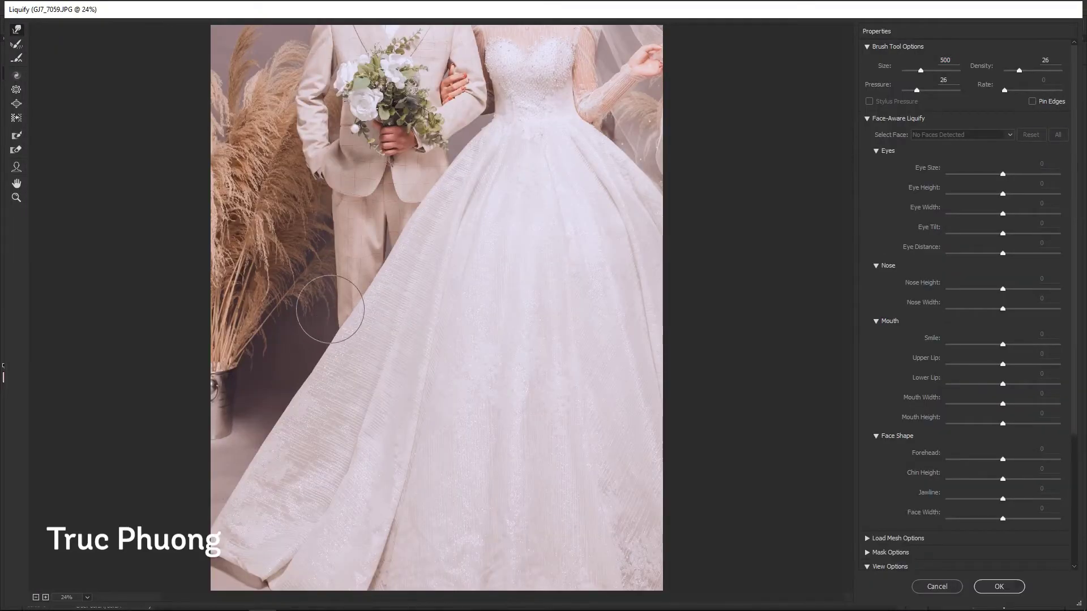
key("Return")
left_click_drag(320, 148, 486, 390)
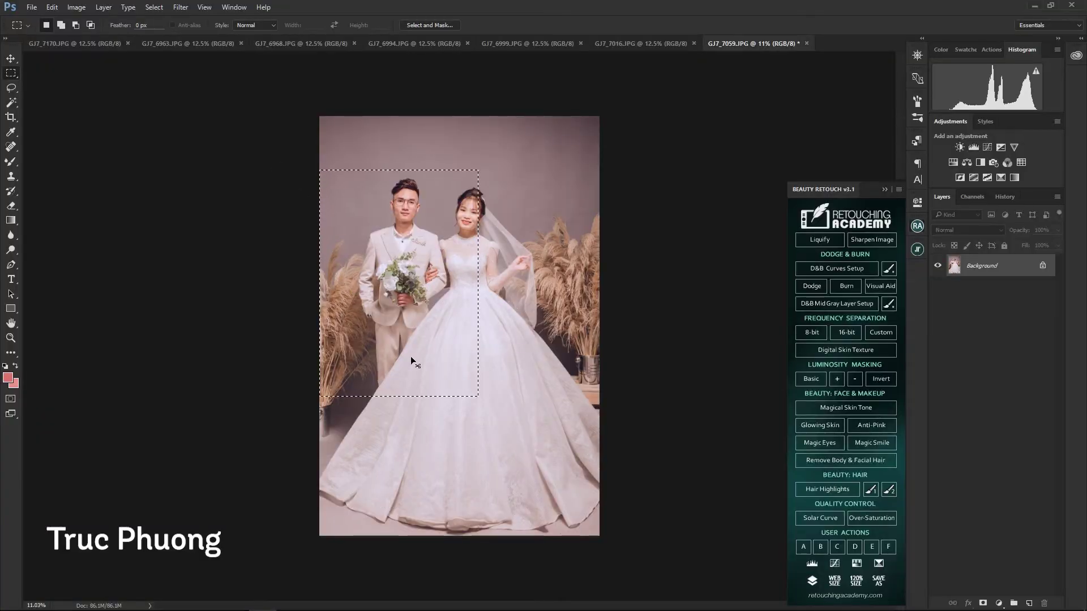
key("ctrl+plus")
key("ctrl+shift+x")
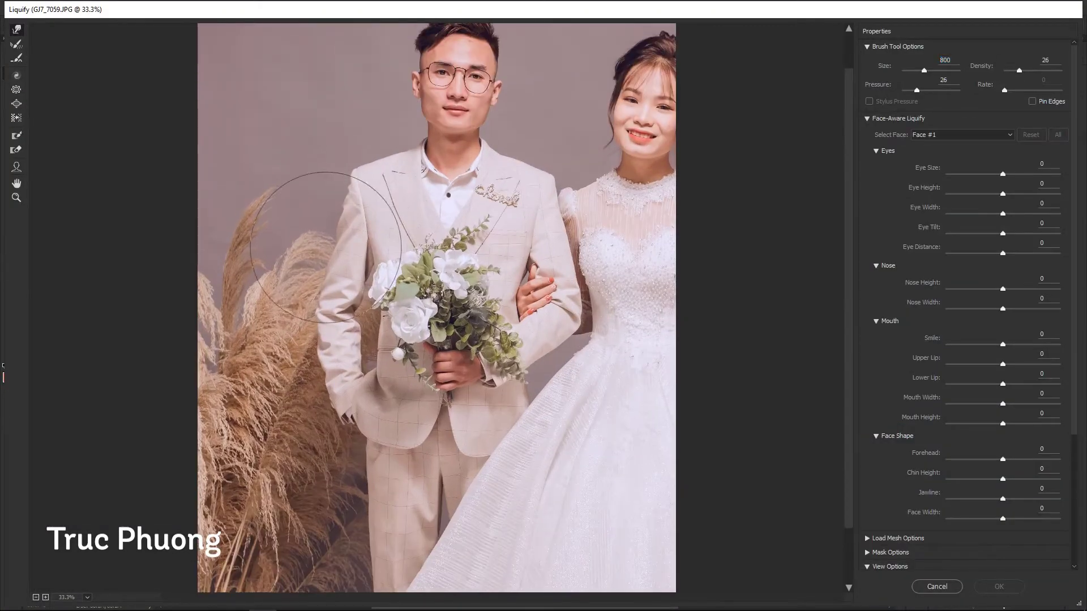
key("bracketleft")
key("bracketleft")
key("bracketleft")
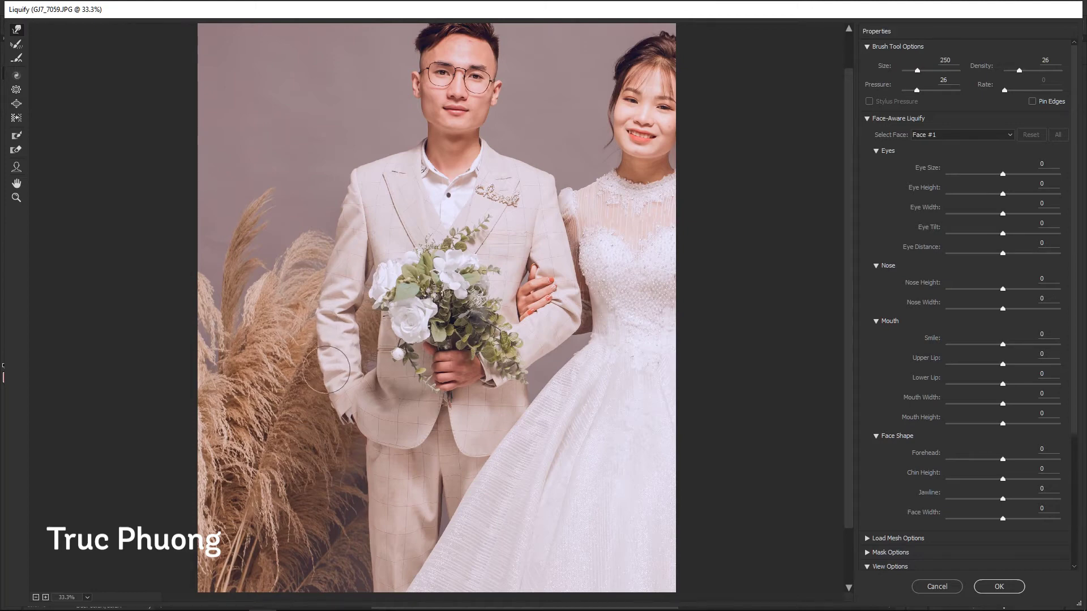
key("Return")
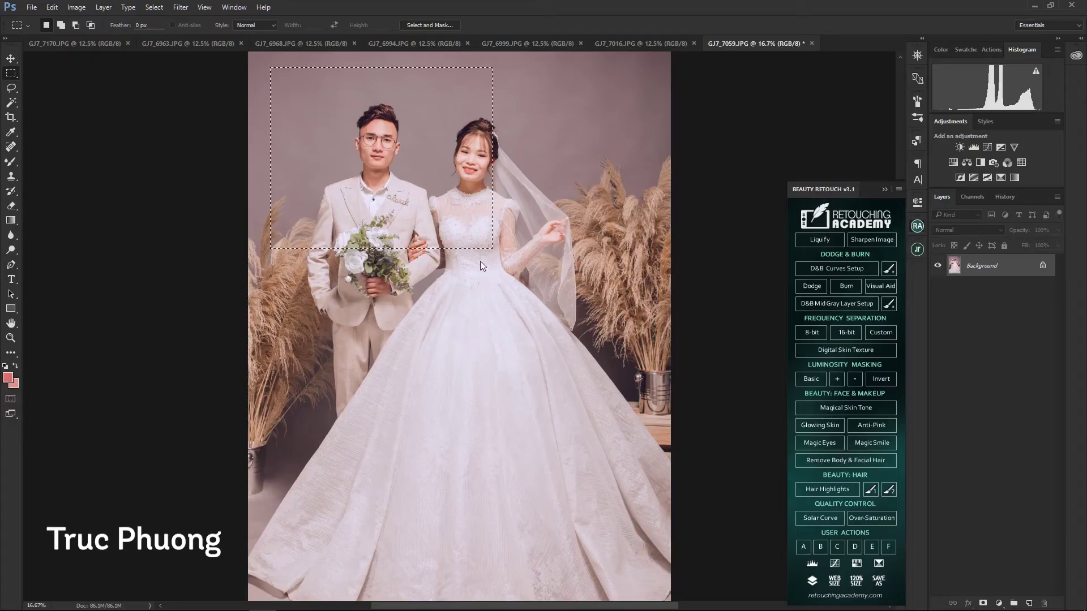
key("ctrl+shift+x")
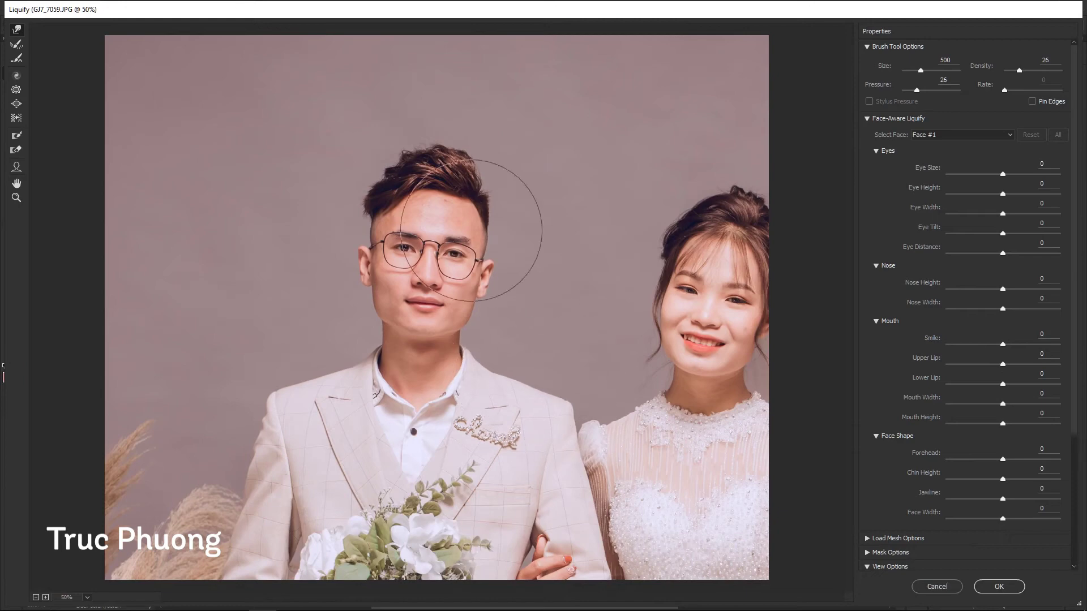
key("Return")
- Reshape the bride's face in Liquify, raising her eye height and refining her mouth
key("ctrl+shift+x")
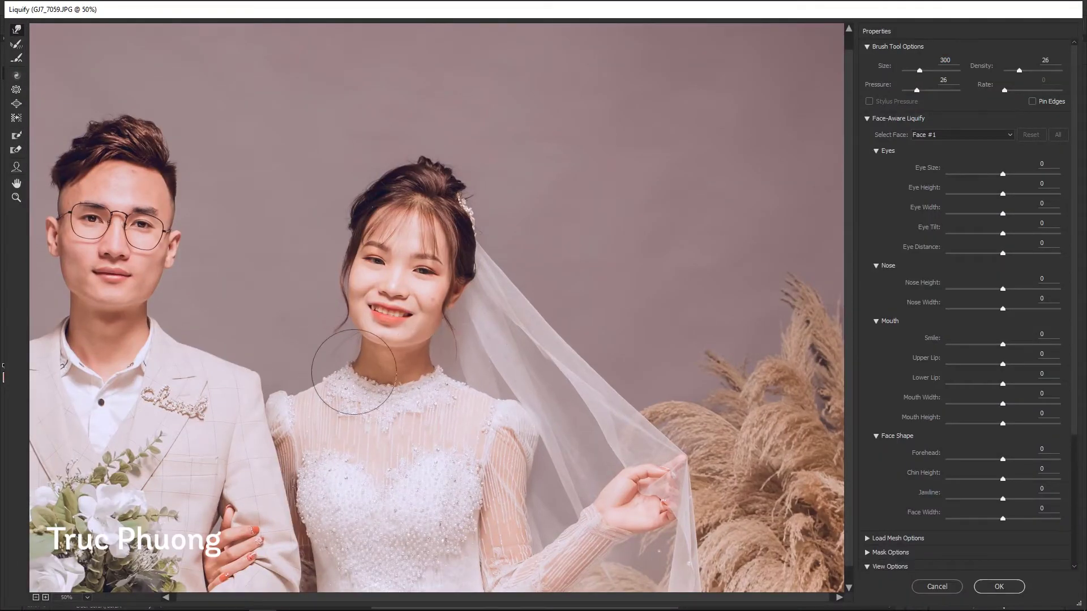
key("ctrl+plus")
key("bracketleft")
key("bracketleft")
scroll(382, 170, "up", 1)
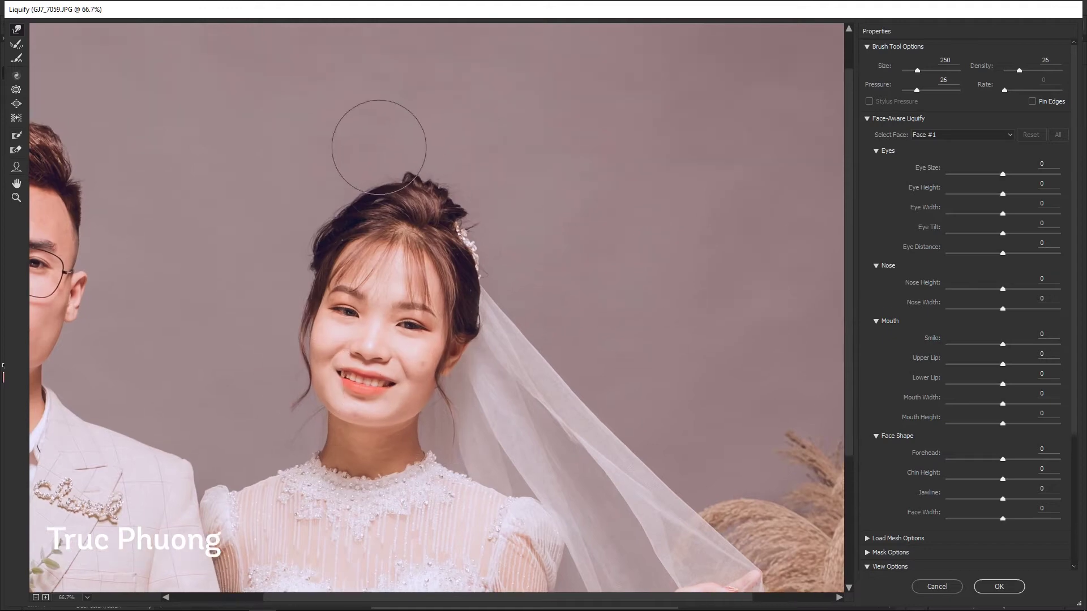
key("ctrl+plus")
key("bracketleft")
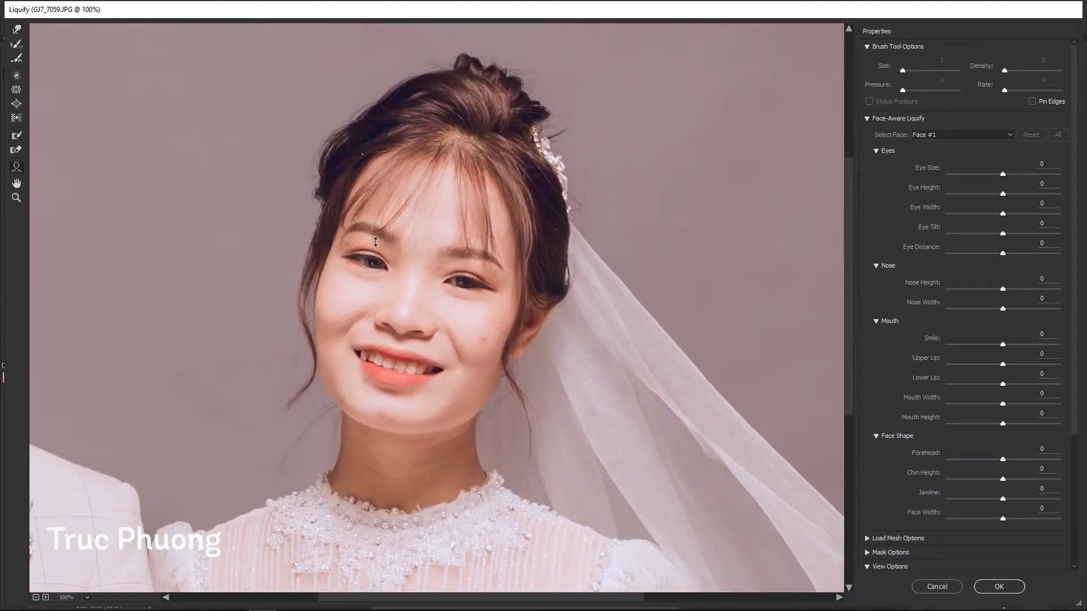
left_click(12, 30)
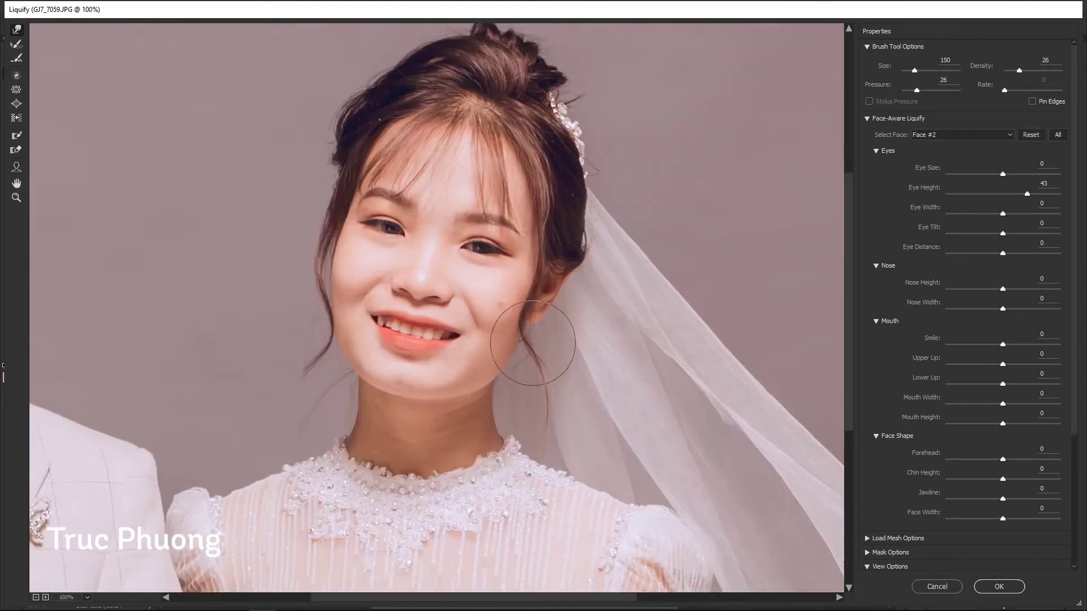
key("bracketleft")
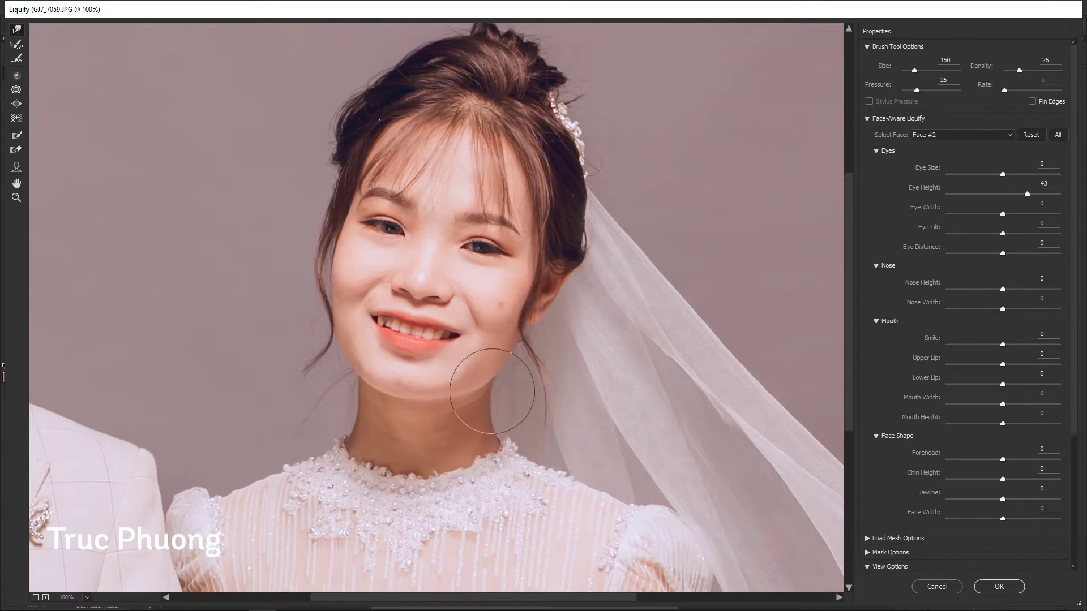
key("ctrl+plus")
key("bracketleft")
key("bracketleft")
key("bracketleft")
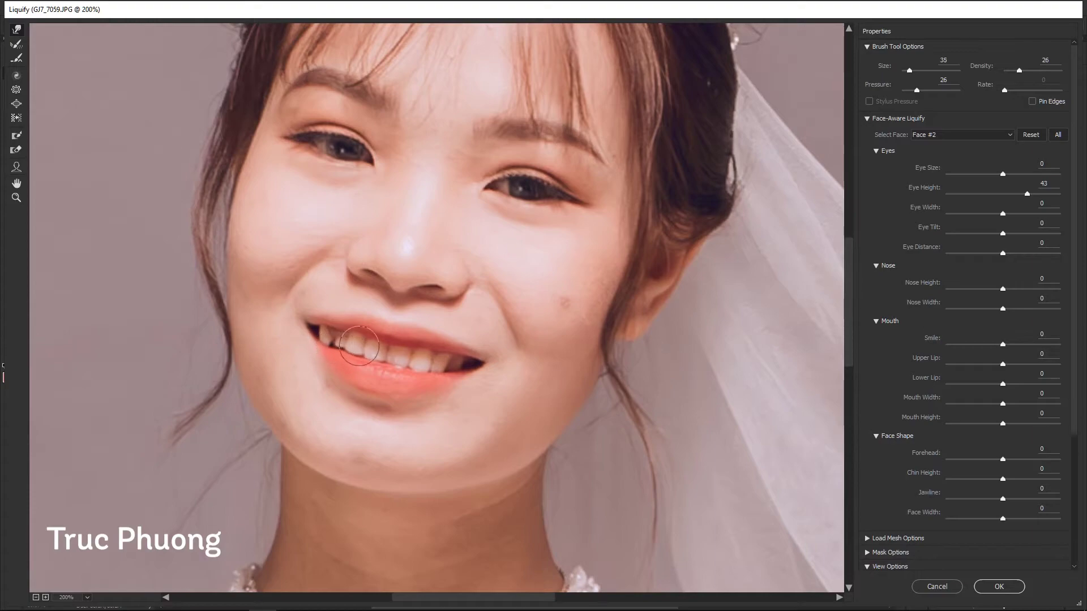
key("Return")
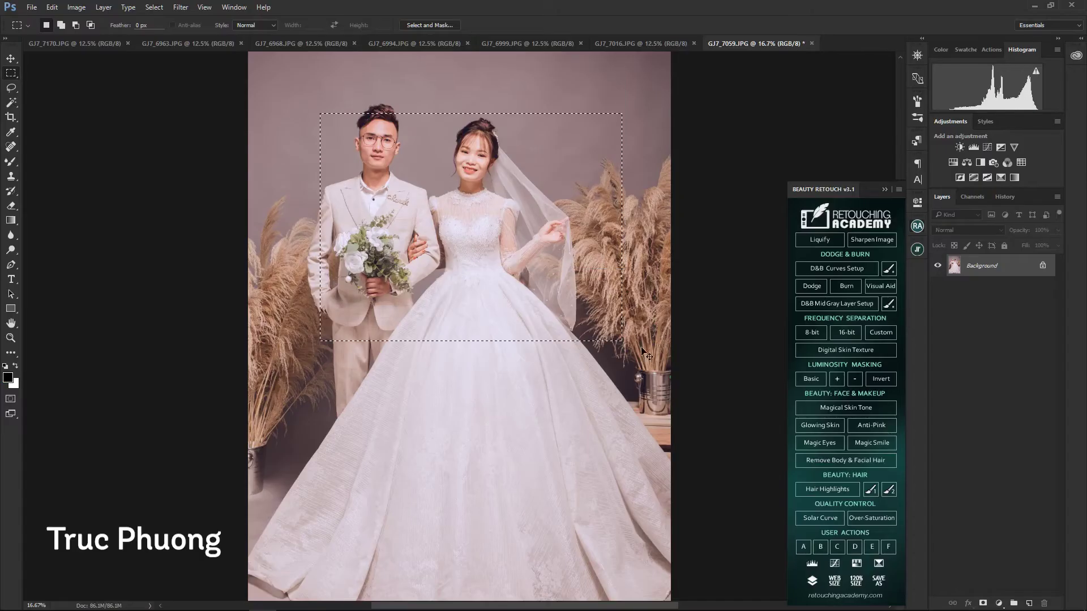
- Reshape the selected dress area in Liquify with an enlarged Forward Warp brush
key("ctrl+shift+x")
key("bracketright")
key("bracketright")
key("bracketright")
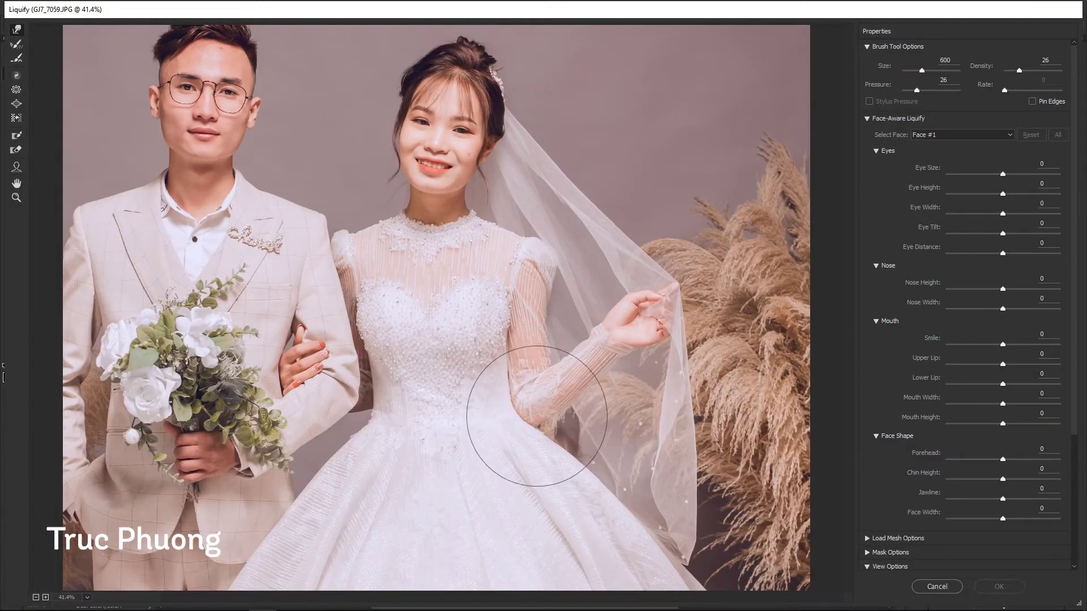
left_click(999, 586)
- Select the lower part of the dress and warp it in two Liquify passes
left_click_drag(250, 214, 762, 503)
key("ctrl+shift+x")
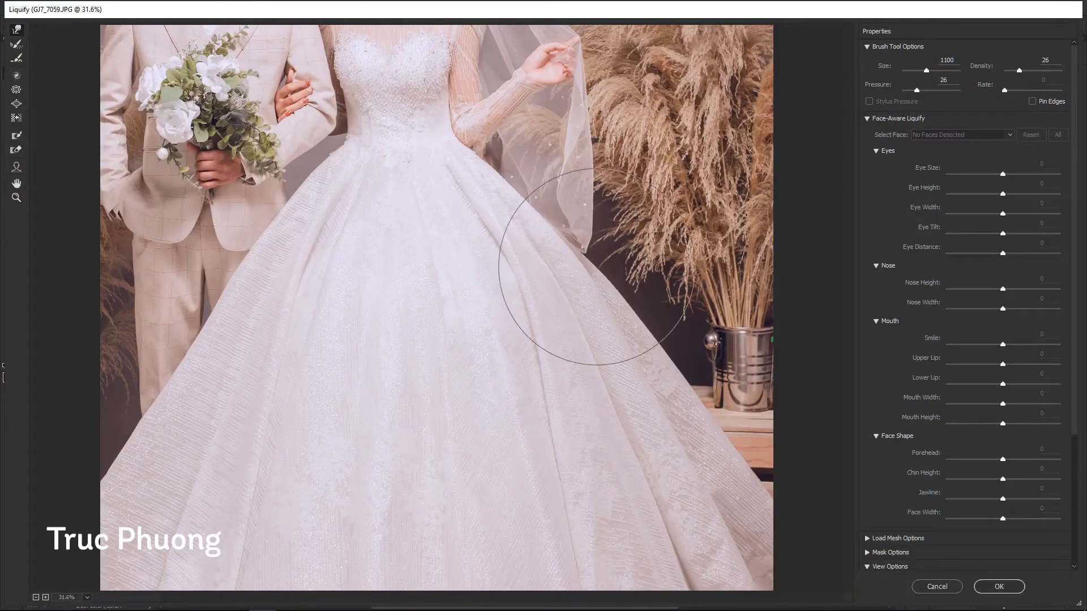
key("Return")
key("ctrl+shift+x")
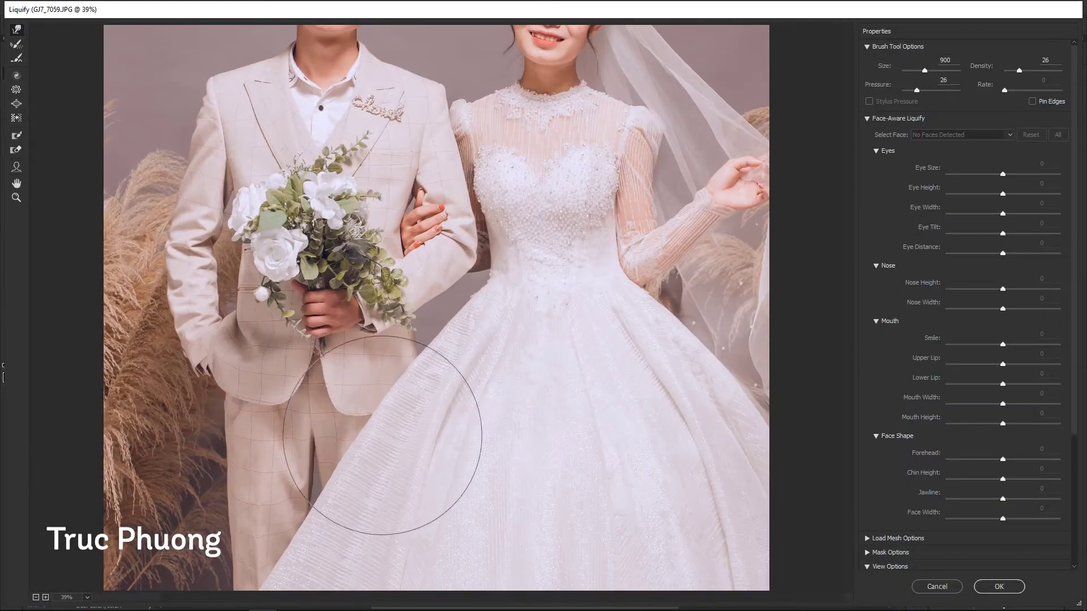
key("Return")
- Marquee-select a small lower area of the dress and reshape it in Liquify
left_click_drag(589, 350, 627, 350)
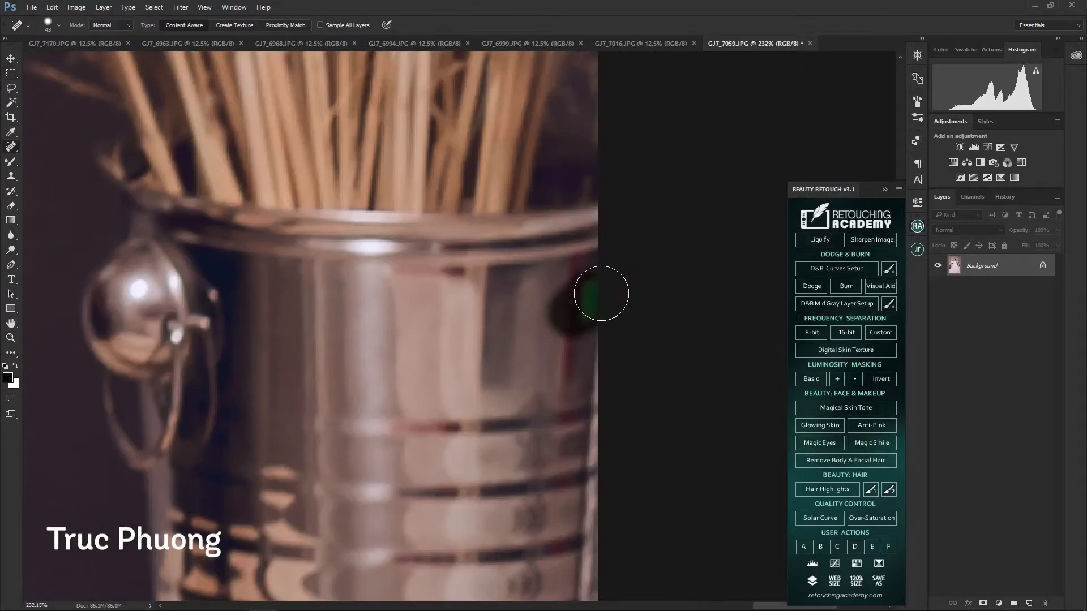
key("ctrl+0")
key("m")
left_click_drag(552, 524, 611, 557)
key("ctrl+shift+x")
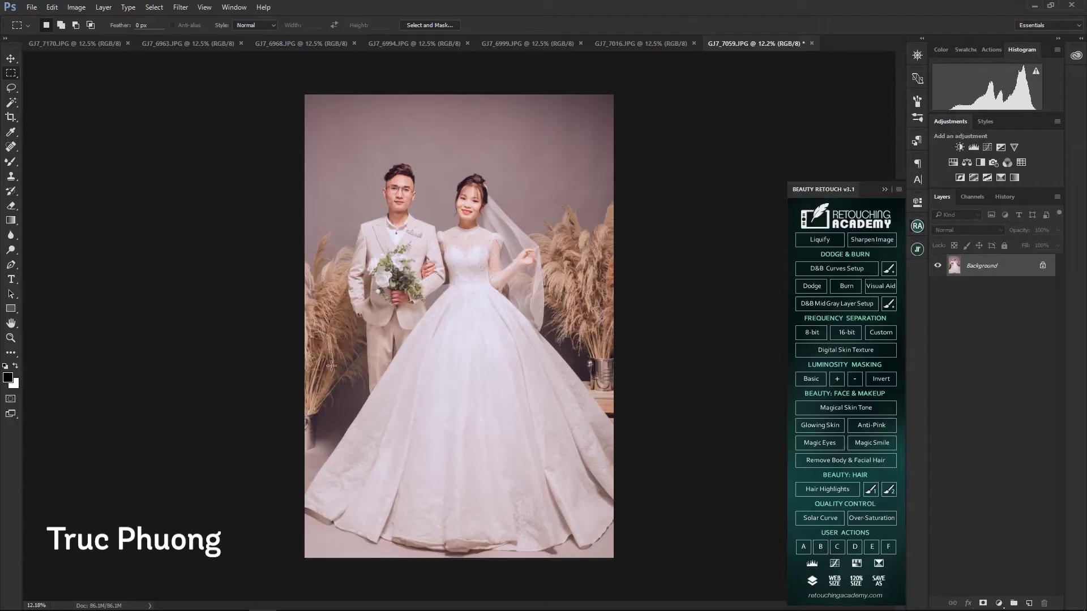
key("q")
- Quick-mask the dress hem and adjust it with Curves
left_click_drag(485, 509, 522, 516)
key("q")
key("ctrl+m")
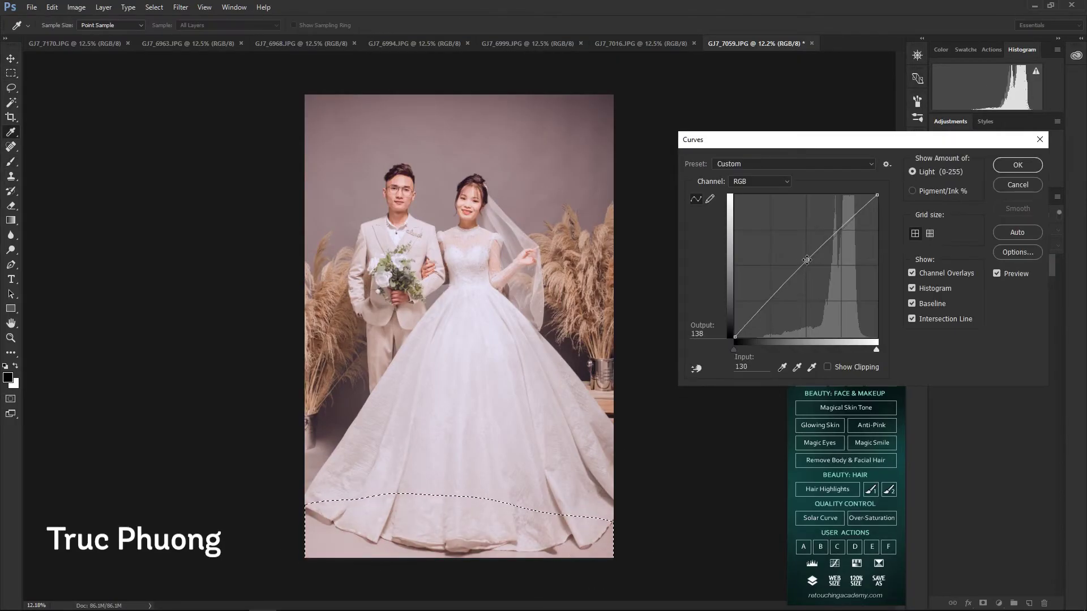
key("Return")
- Run two more Liquify passes on the dress, then zoom in on the bride's face
key("ctrl+shift+x")
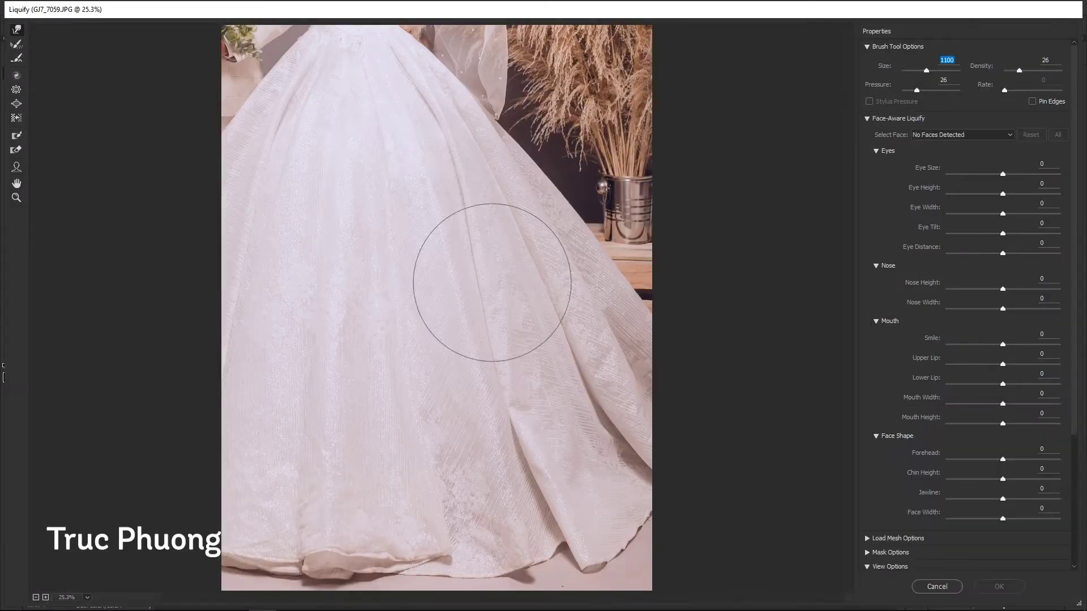
key("Return")
key("ctrl+shift+x")
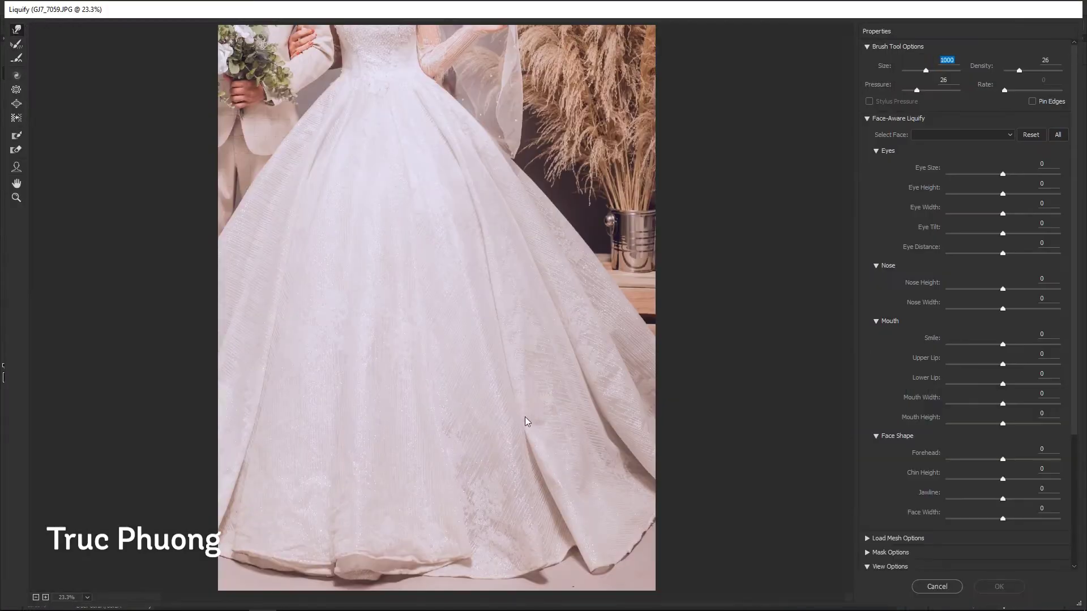
key("Return")
key("z")
left_click(623, 299)
left_click_drag(623, 298, 681, 316)
- Paint over the bride's eyes on a new retouch layer with a small brush, checking opacity
left_click(828, 430)
key("bracketleft")
key("bracketleft")
key("bracketleft")
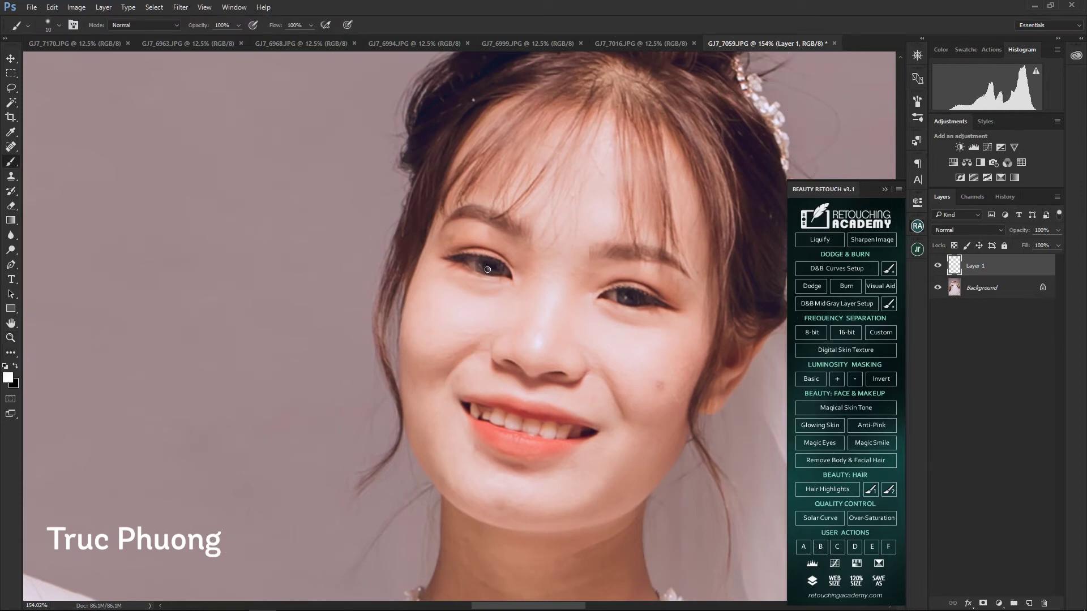
key("z")
left_click_drag(652, 325, 566, 325)
key("3")
left_click_drag(680, 285, 731, 284)
key("0")
key("b")
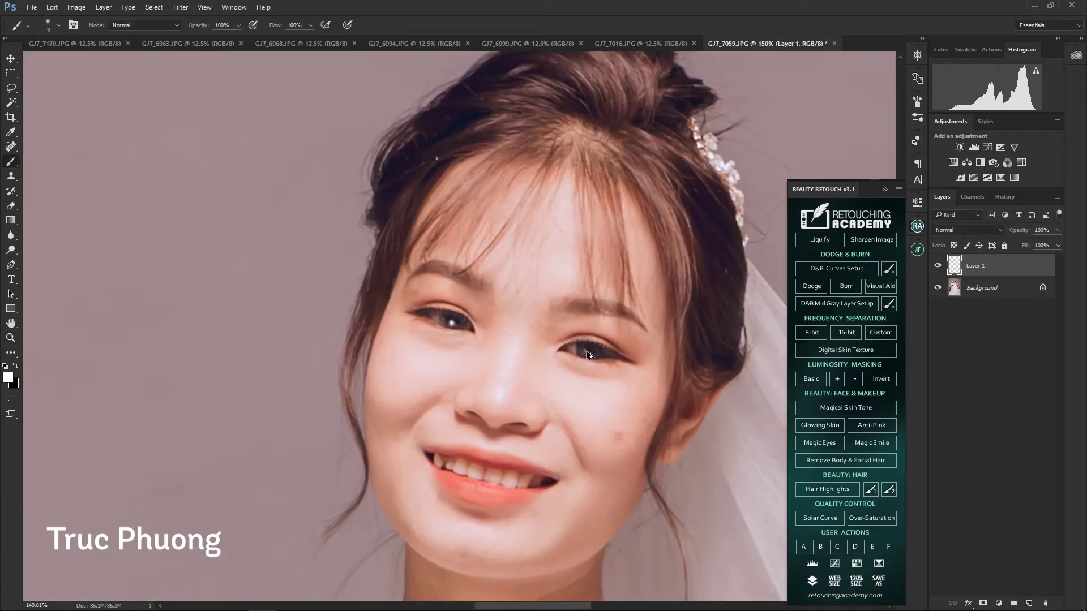
key("z")
mouse_move(612, 365)
left_mouse_down()
mouse_move(538, 362)
mouse_move(572, 357)
left_mouse_up()
- Group the retouch layer with a black mask, paint it in, flatten, and view the groom
key("ctrl+g")
key("b")
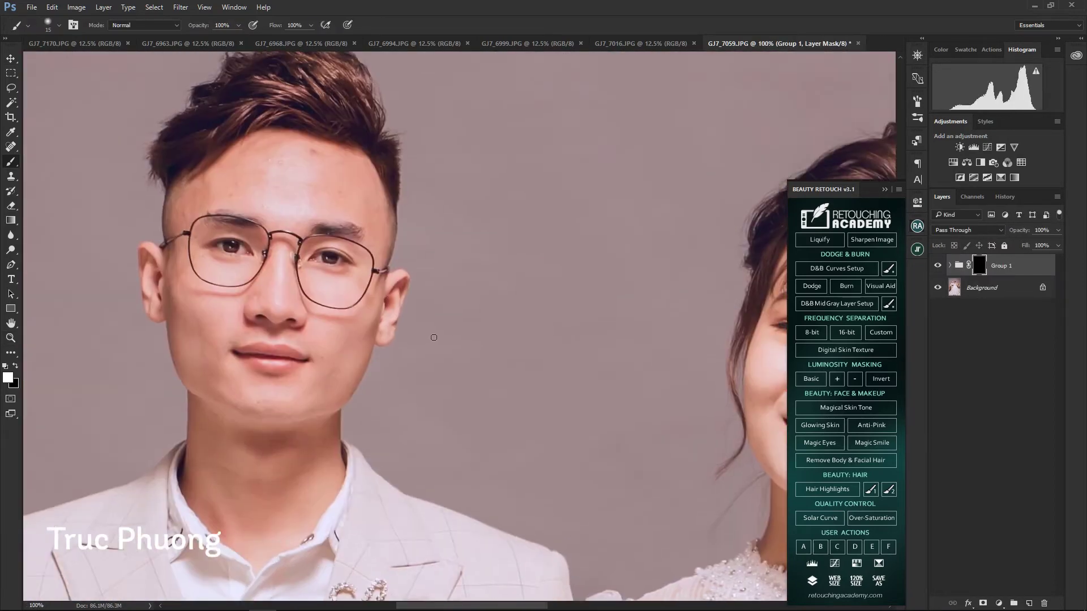
key("z")
key("ctrl+0")
left_click_drag(373, 347, 410, 347)
key("ctrl+0")
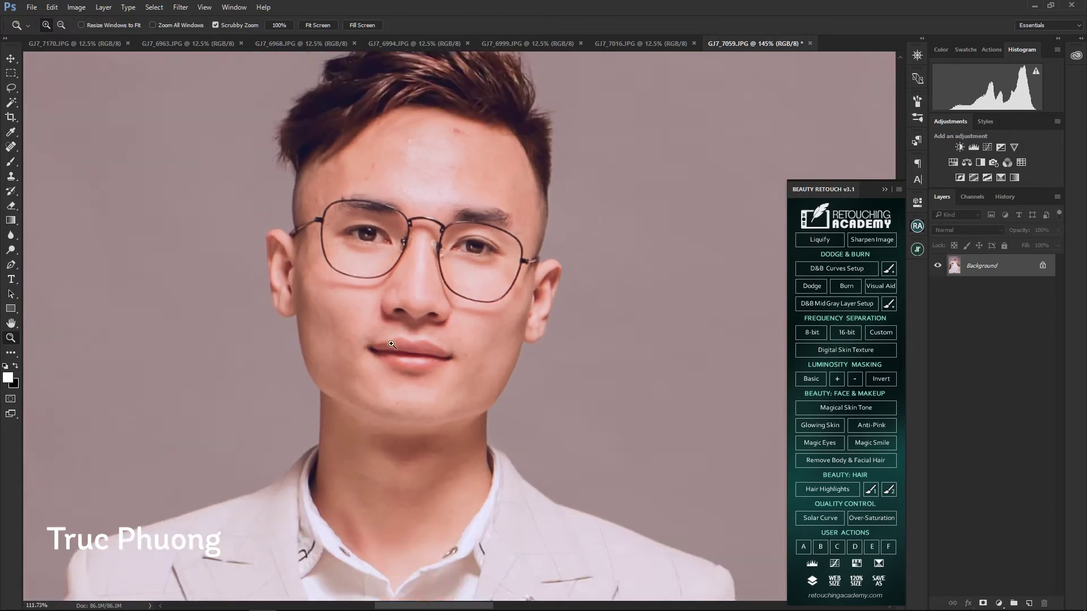
- Warp the groom's lips, jawline, temples and ear area in Liquify, resizing the brush as needed
key("ctrl+shift+x")
key("bracketleft")
key("bracketleft")
key("bracketleft")
key("ctrl+plus")
key("ctrl+plus")
key("ctrl+plus")
key("ctrl+minus")
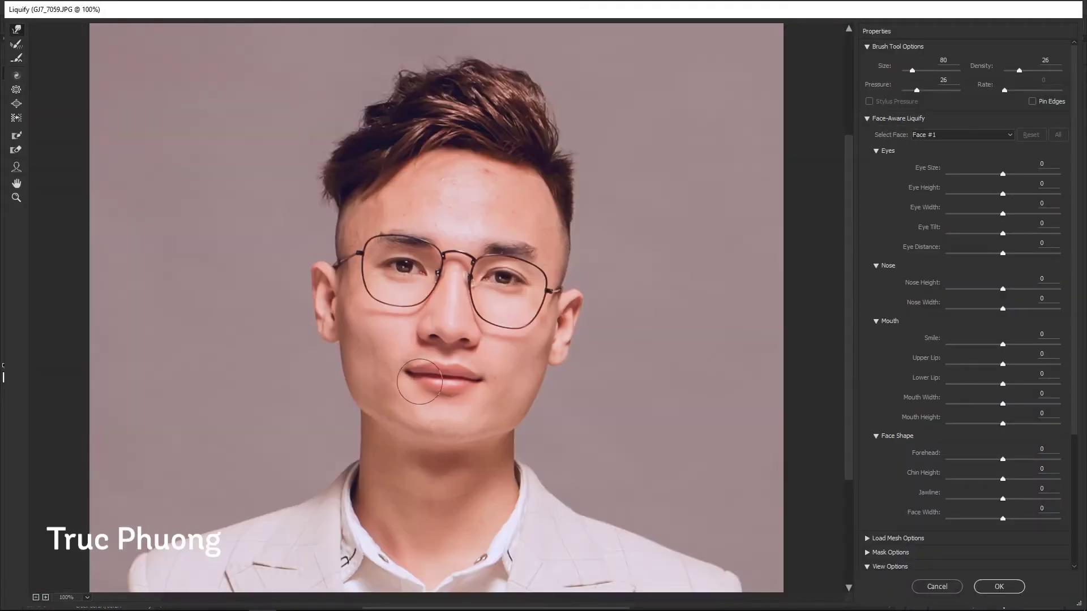
key("bracketright")
key("bracketright")
key("bracketright")
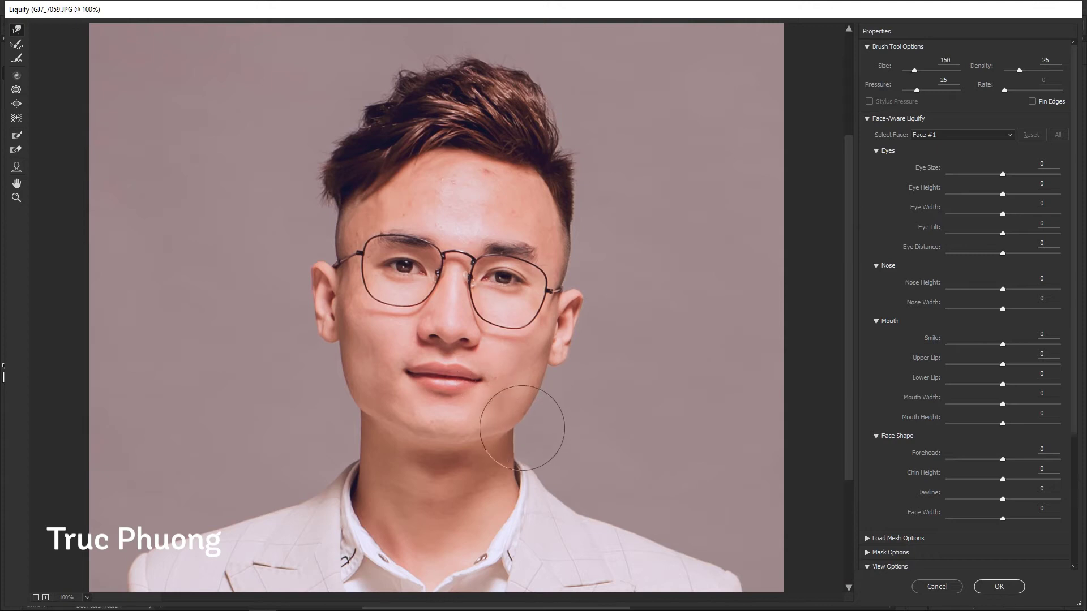
key("bracketleft")
key("bracketleft")
key("bracketleft")
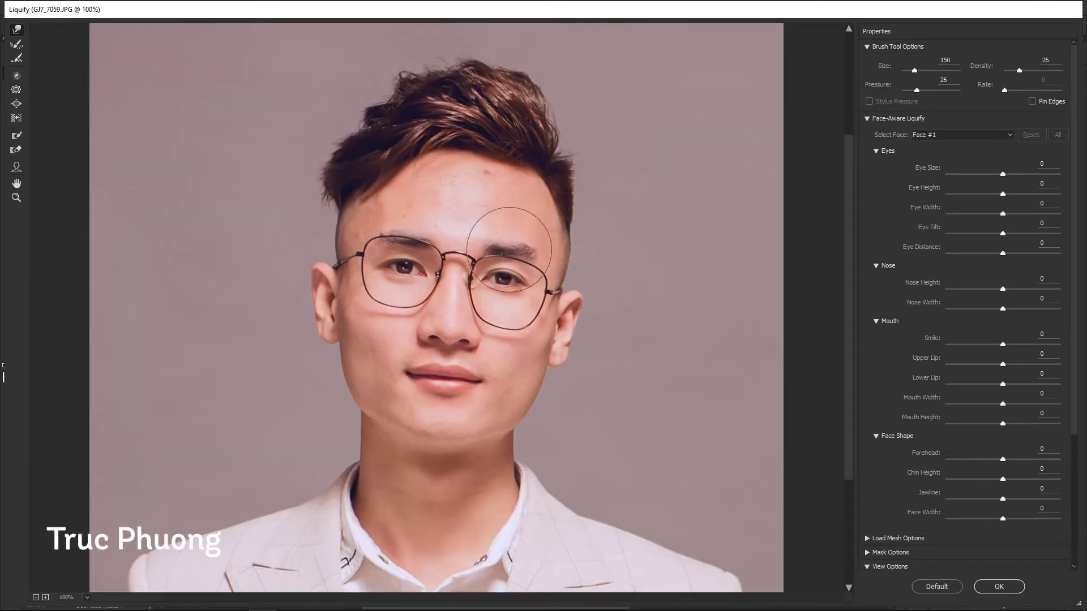
key("bracketleft")
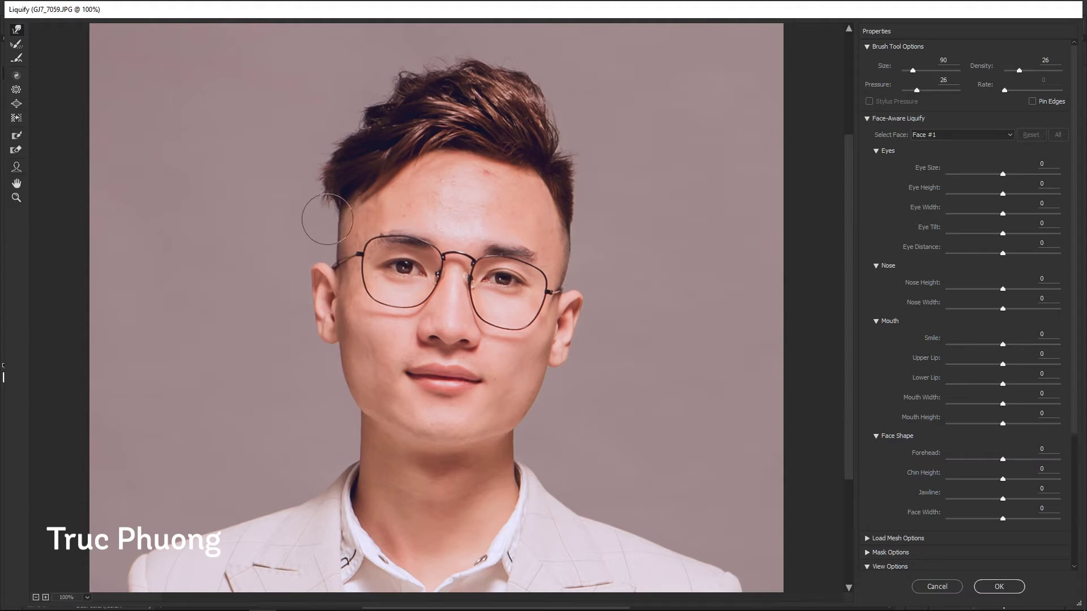
key("bracketright")
key("bracketright")
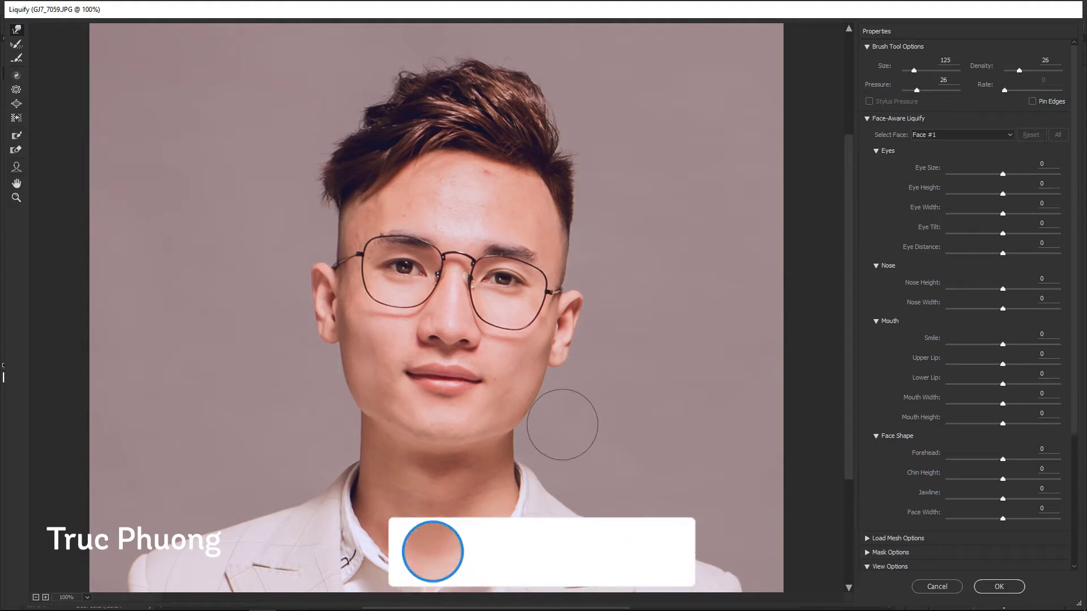
key("Return")
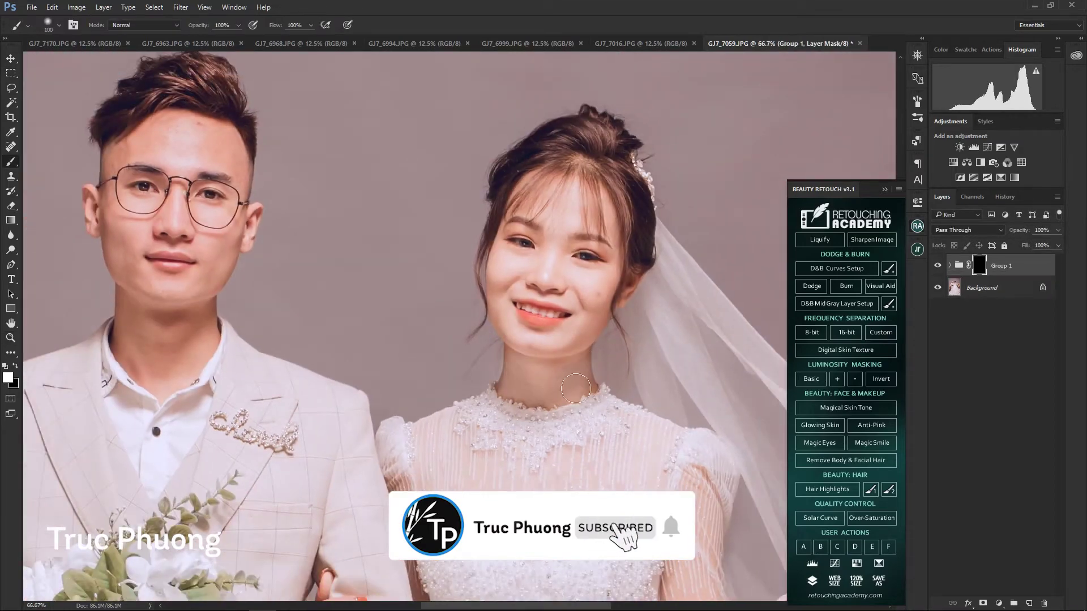
- Brighten the groom's face by painting through the group's black mask
key("ctrl+minus")
key("ctrl+minus")
key("bracketright")
key("bracketright")
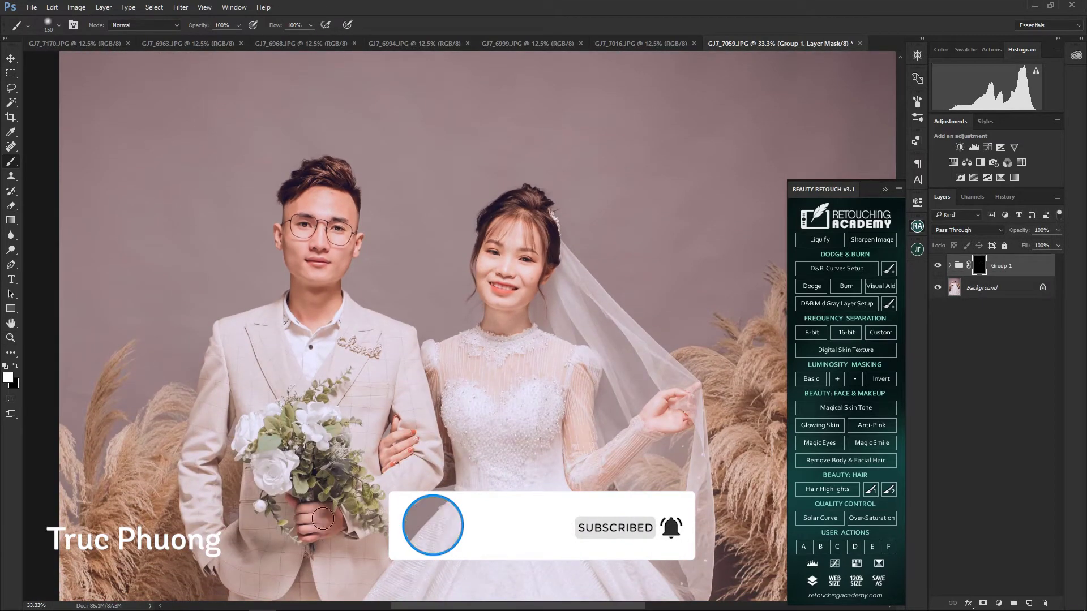
key("z")
key("Delete")
key("ctrl+0")
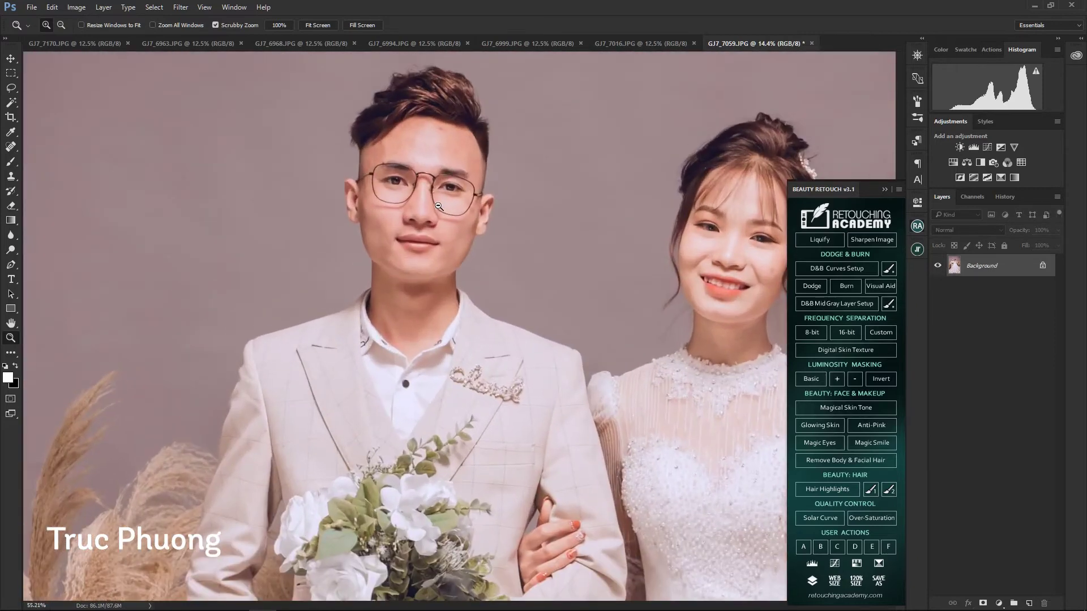
mouse_move(387, 267)
left_mouse_down()
mouse_move(452, 213)
mouse_move(436, 266)
mouse_move(379, 215)
left_mouse_up()
key("bracketleft")
- Flatten the brightening group and apply a Curves adjustment to the hair selection
key("z")
key("Delete")
key("ctrl+0")
left_click_drag(472, 166, 529, 166)
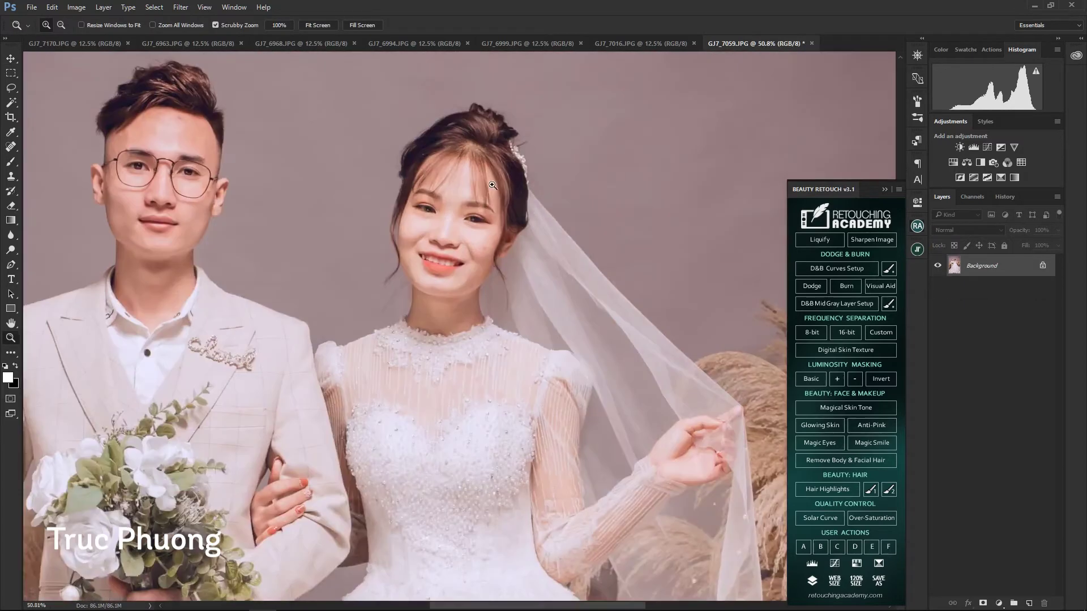
key("ctrl+m")
key("Escape")
key("ctrl+d")
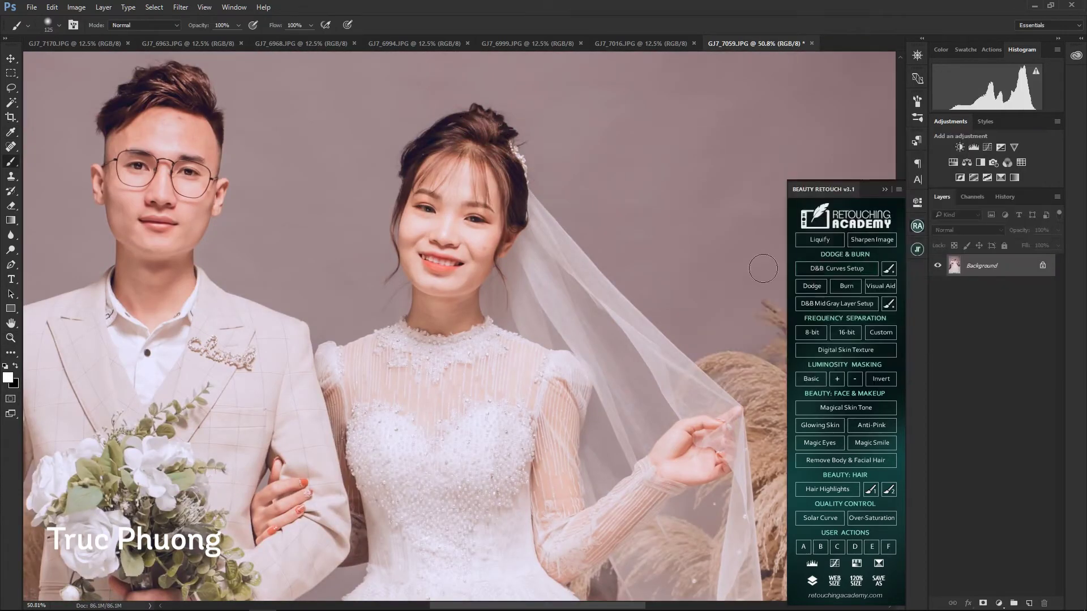
key("z")
left_click_drag(453, 255, 407, 255)
- Add an inverted-mask Selective Color layer to fix the bride's skin yellows, then flatten
left_click(1000, 604)
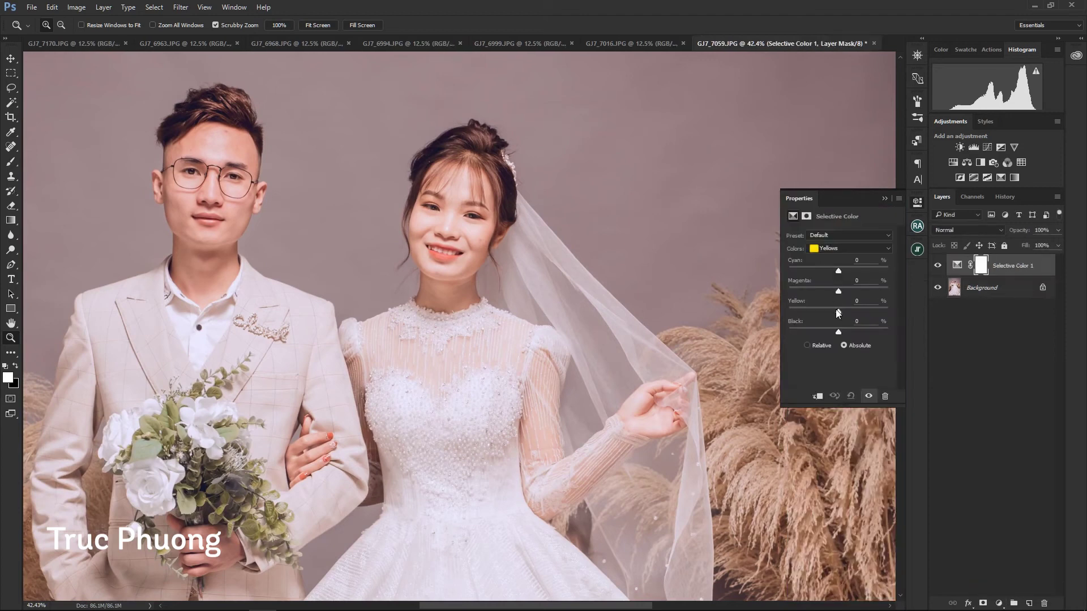
key("ctrl+i")
key("b")
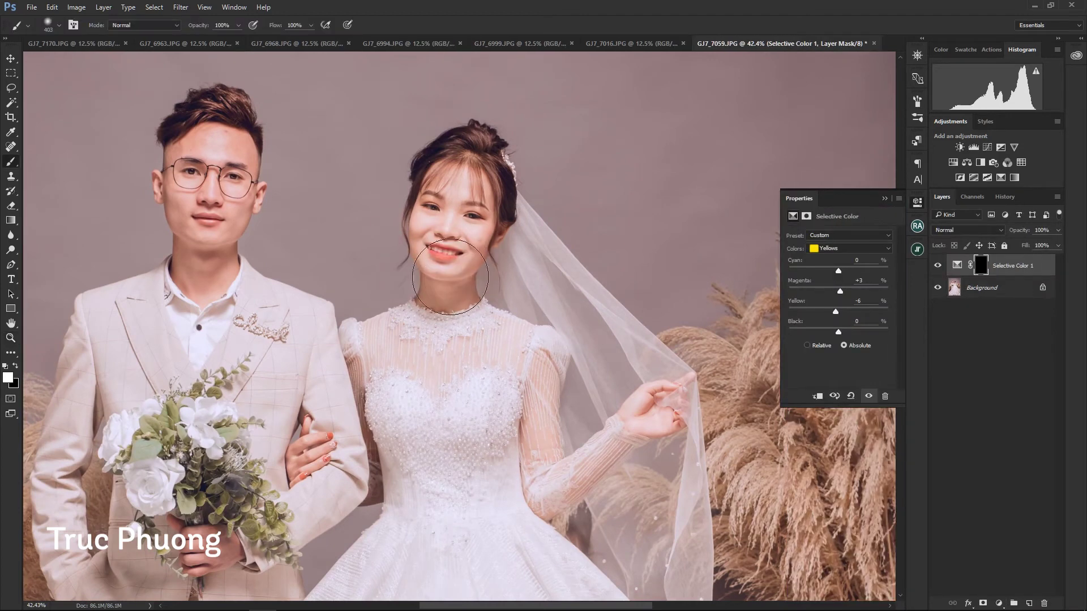
key("z")
key("ctrl+0")
key("Delete")
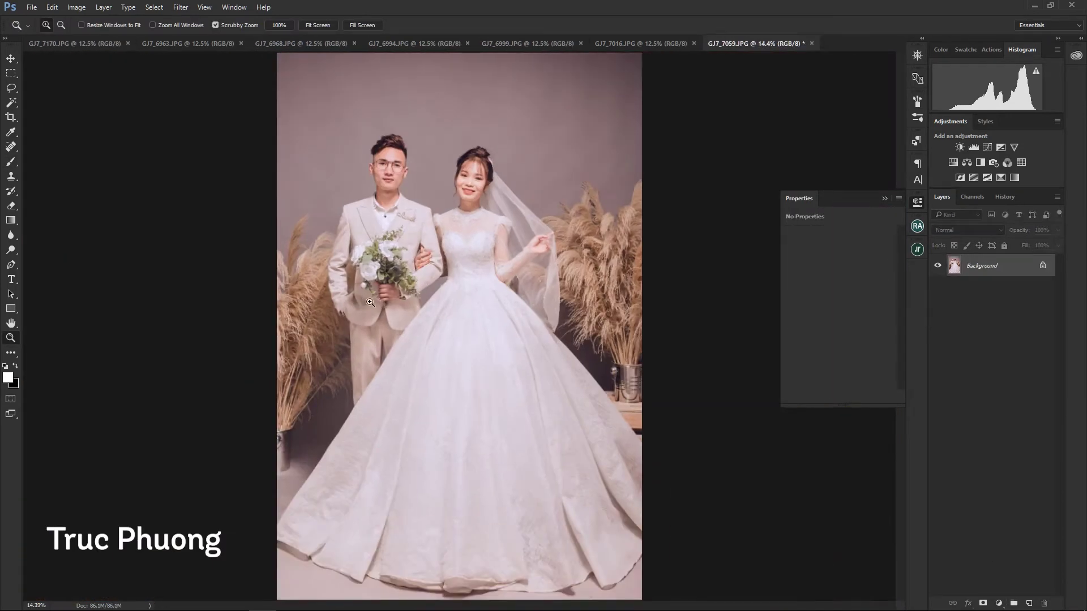
- Liquify the dress with a large brush and the groom's face with a small one, then deselect
key("ctrl+shift+x")
key("bracketright")
key("bracketright")
key("bracketright")
key("bracketright")
key("bracketright")
key("bracketright")
key("bracketright")
key("bracketright")
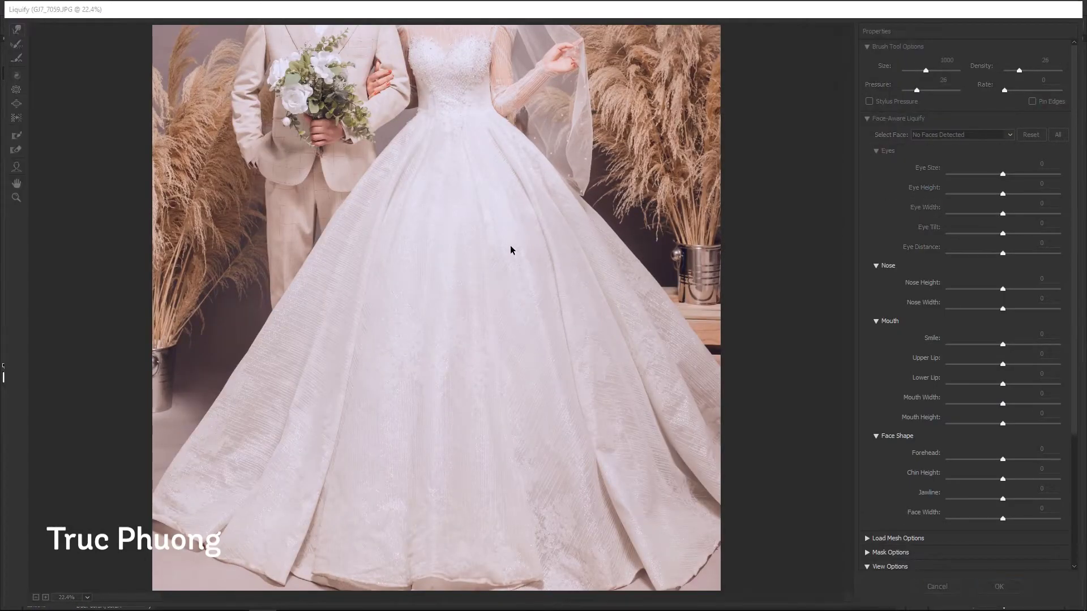
key("Return")
left_click_drag(481, 227, 485, 225)
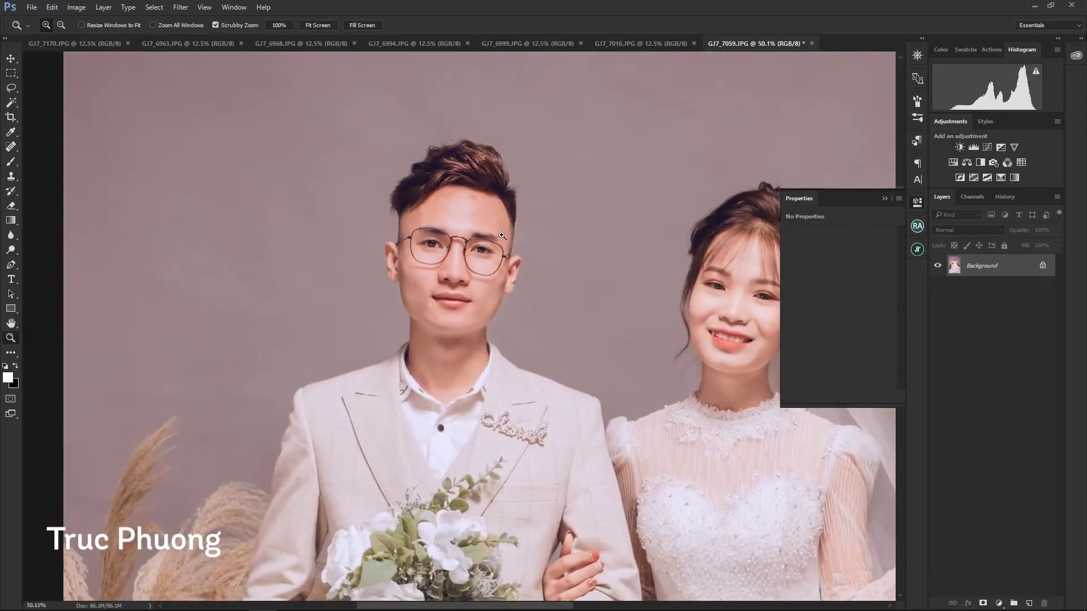
key("ctrl+shift+x")
key("bracketleft")
key("bracketleft")
key("bracketleft")
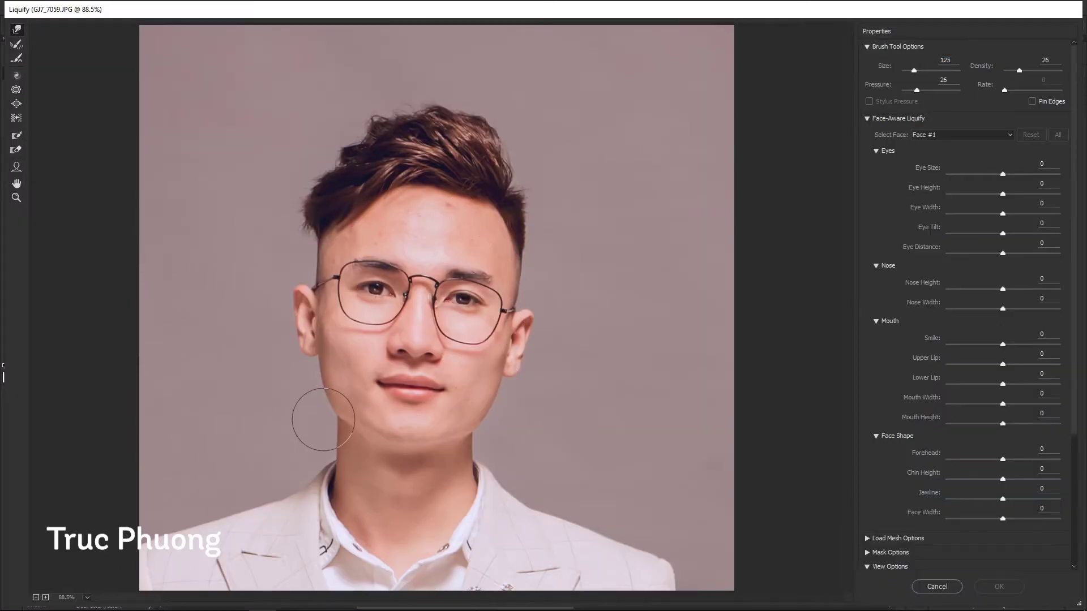
key("Return")
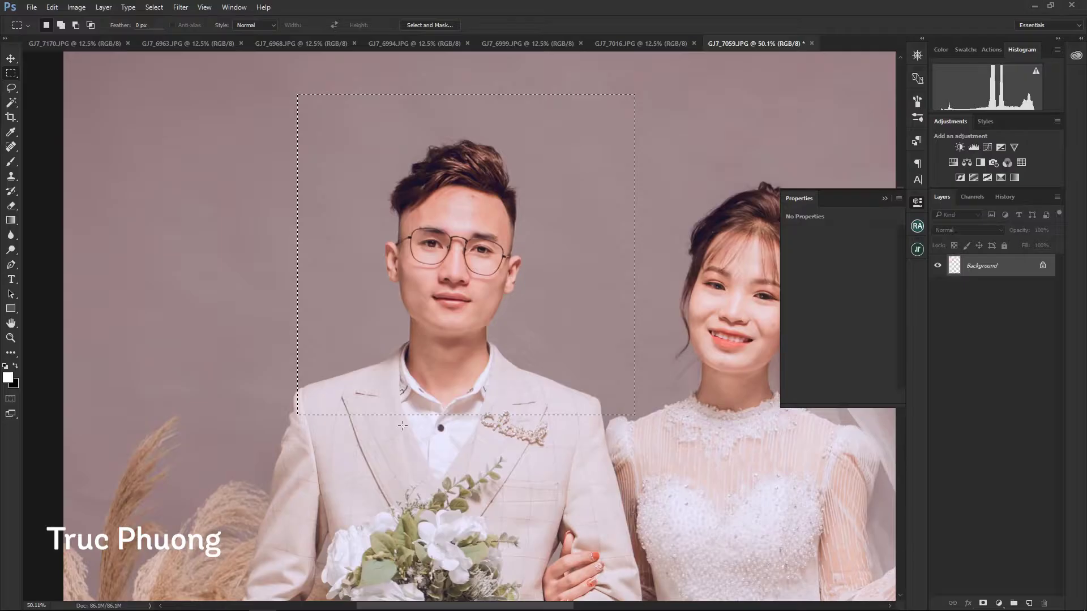
key("ctrl+d")
- Run the 8-bit Frequency Separation action, confirming the low-frequency blur
left_click_drag(488, 215, 483, 335)
left_click(918, 226)
left_click(812, 333)
key("Return")
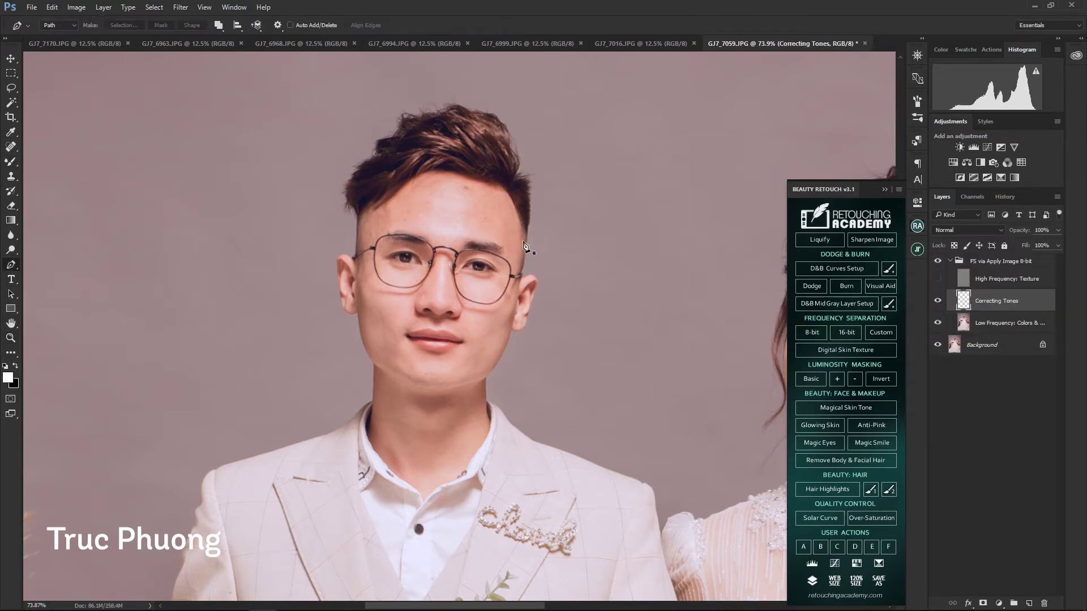
- Blend facial skin tones with the Mixer Brush on the Correcting Tones layer, adjusting brush size
key("bracketleft")
key("bracketleft")
key("bracketleft")
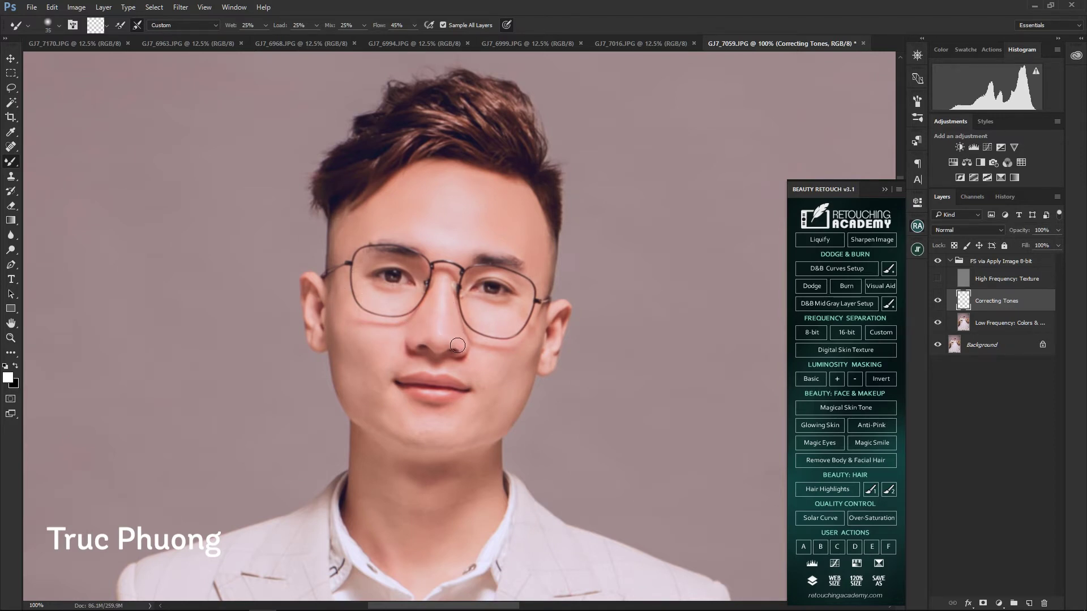
key("bracketright")
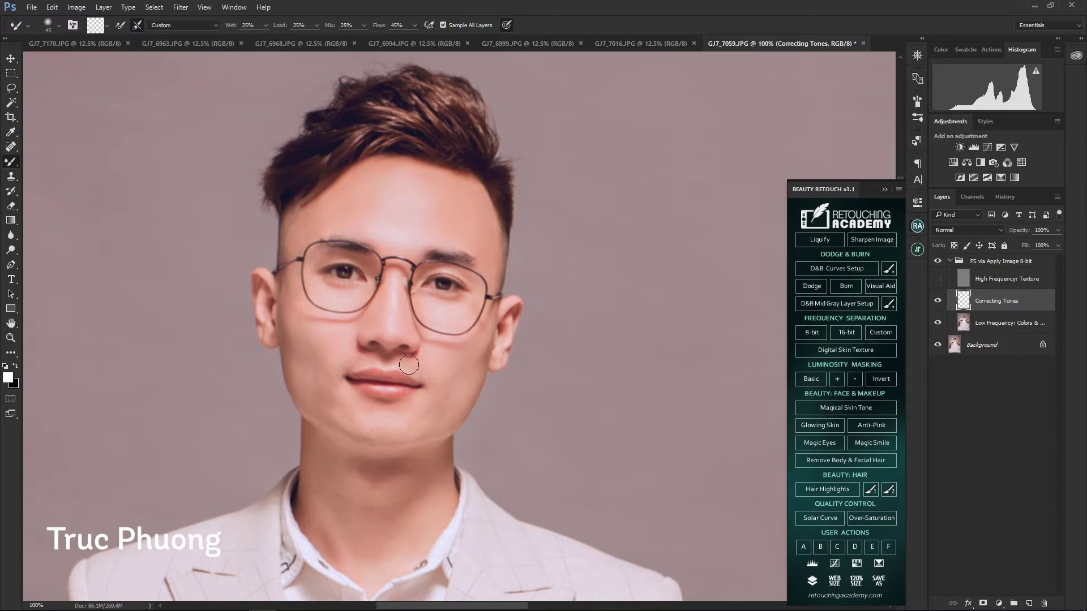
key("bracketright")
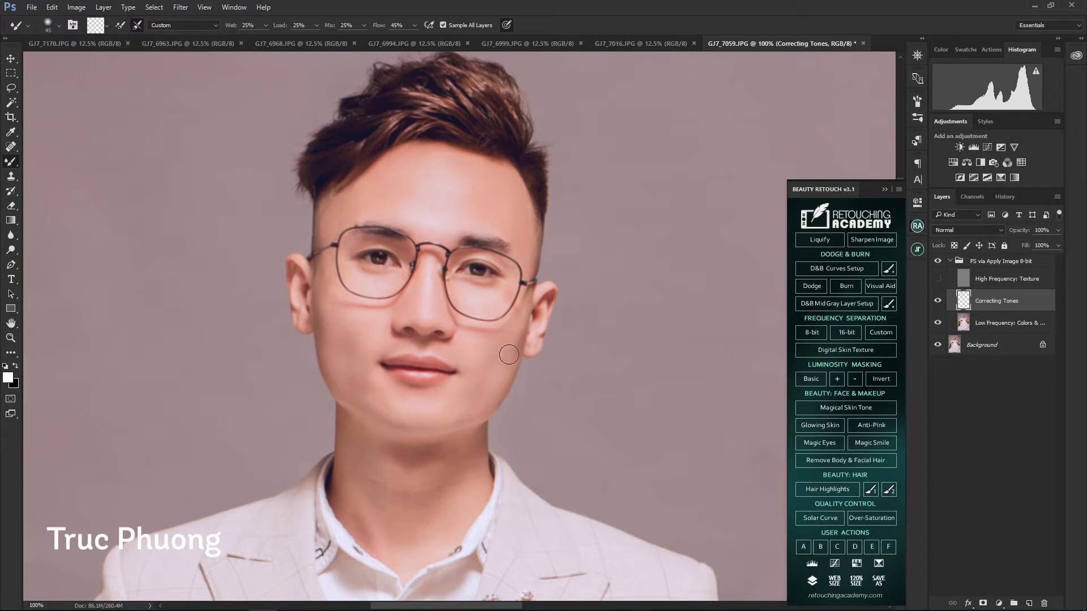
key("bracketright")
key("bracketright")
key("bracketright")
scroll(485, 364, "down", 3)
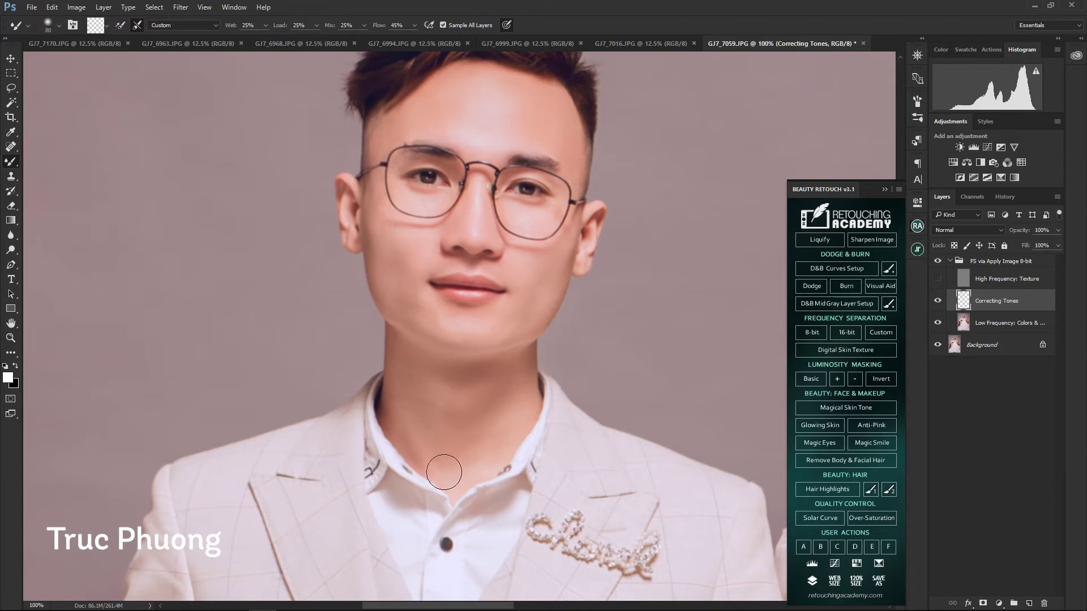
mouse_move(516, 365)
left_mouse_down()
mouse_move(502, 402)
mouse_move(457, 405)
left_mouse_up()
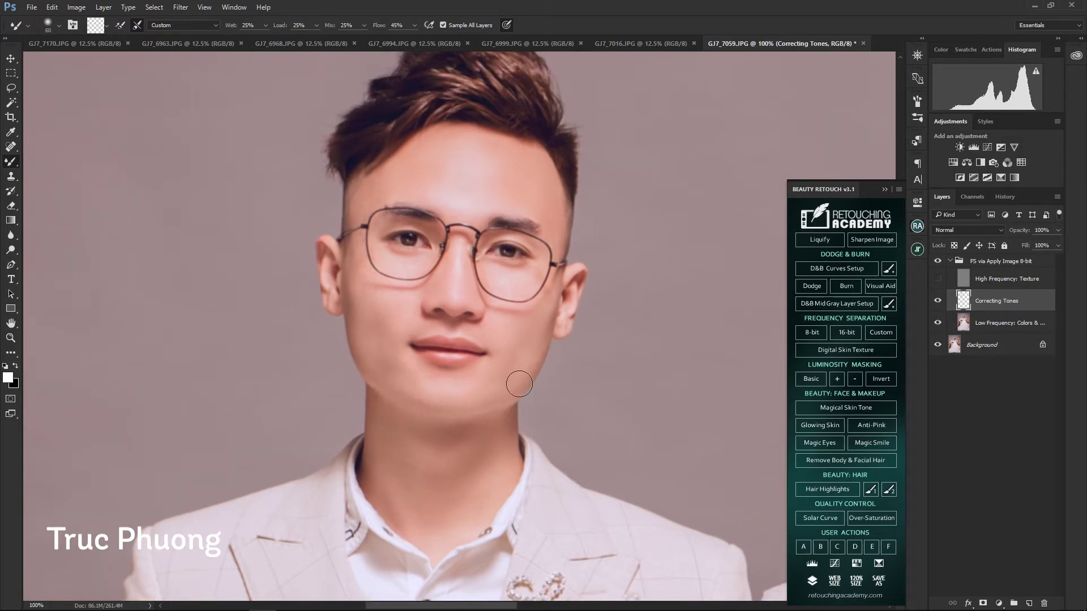
- Smooth the bride's facial tones, briefly erasing part of the tone layer
key("ctrl+minus")
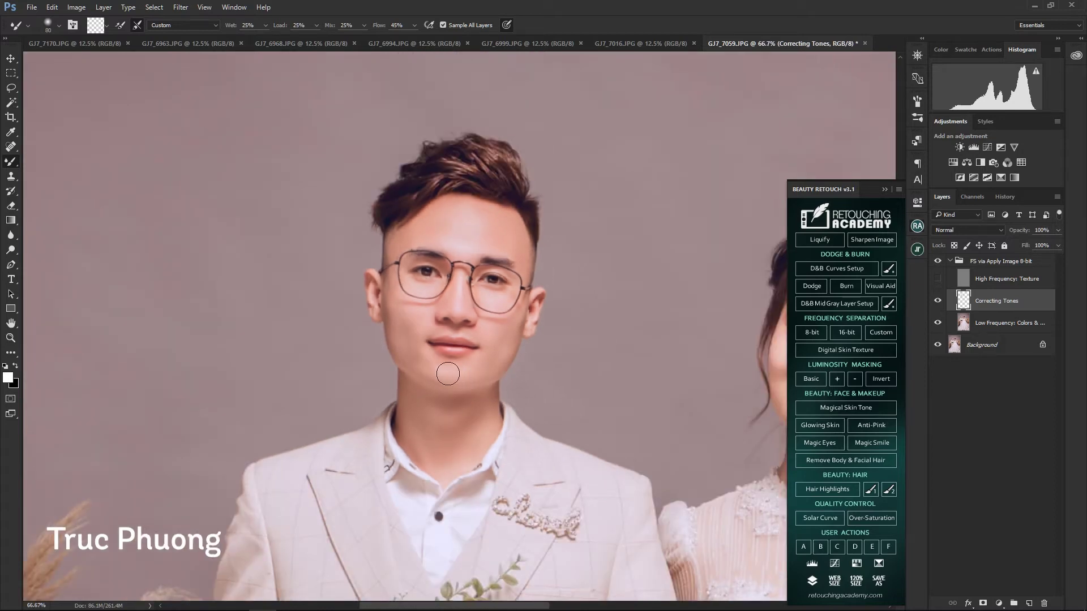
left_click_drag(502, 402, 204, 436)
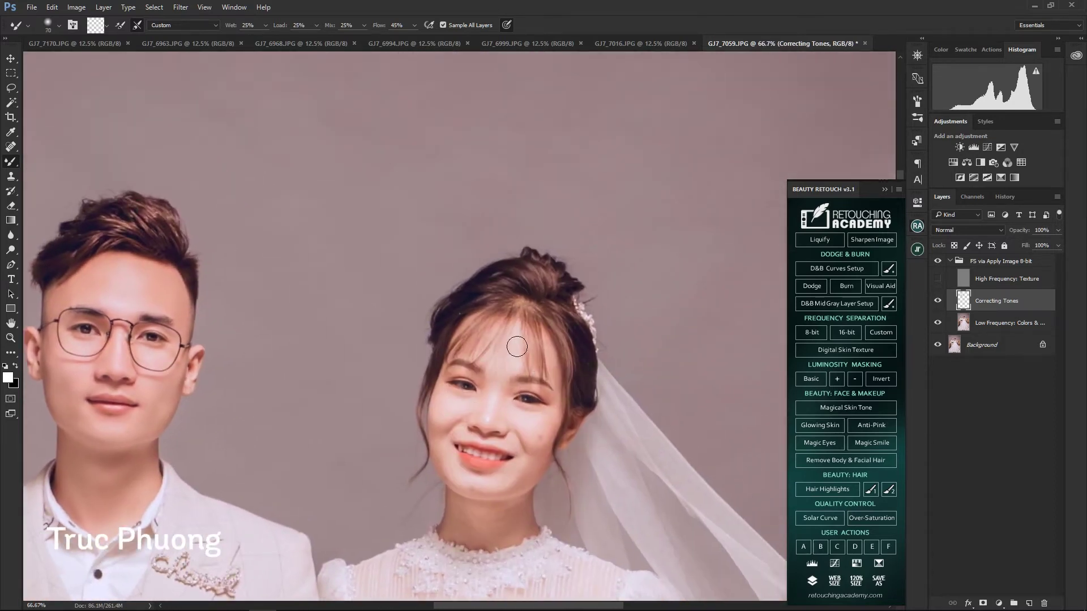
key("ctrl+plus")
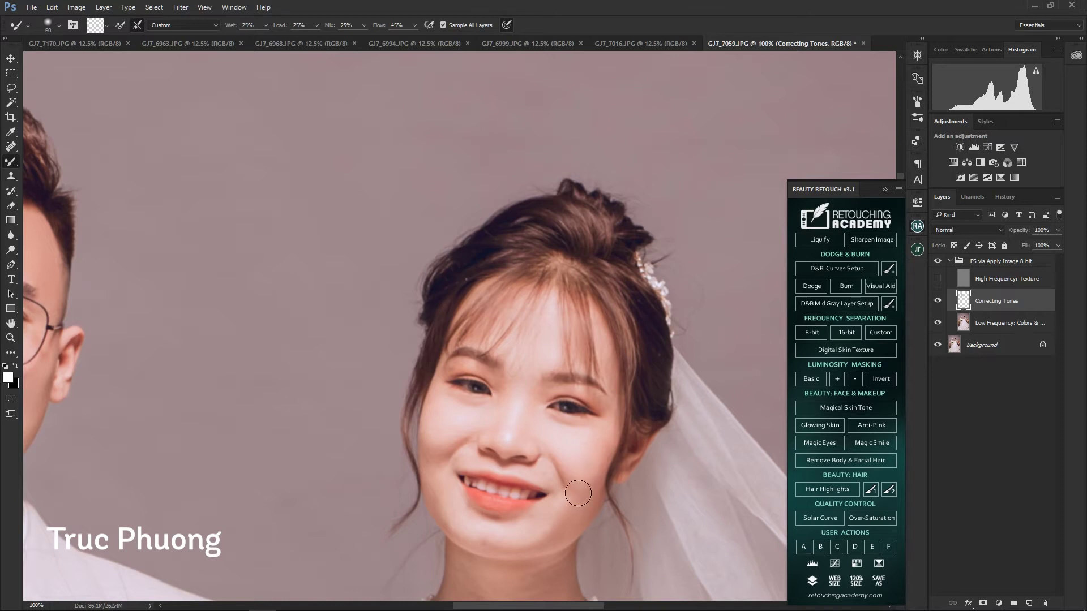
left_click_drag(578, 493, 637, 417)
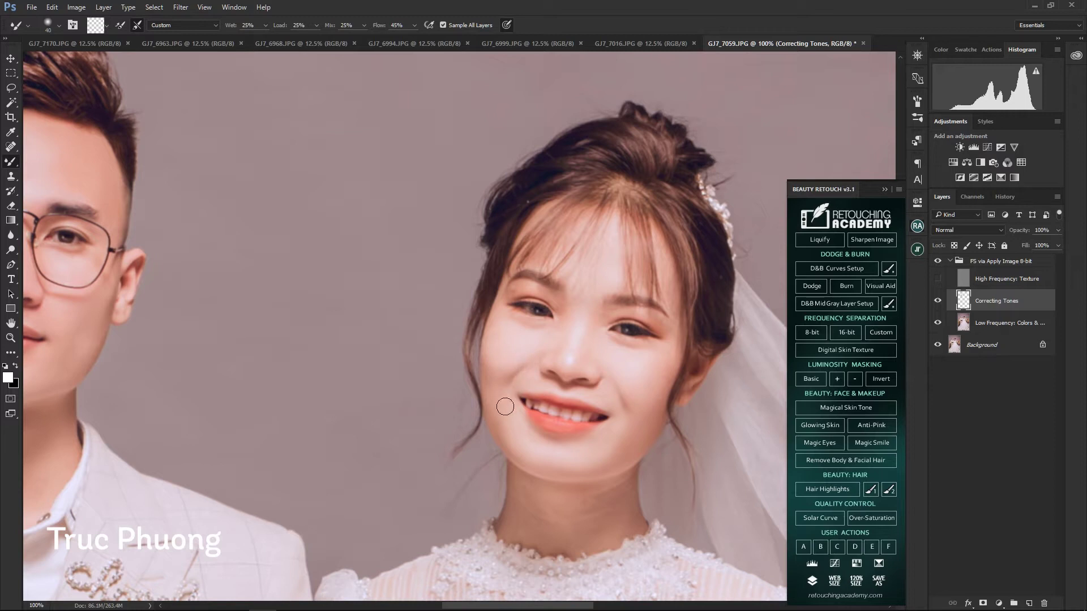
key("e")
key("b")
key("ctrl+minus")
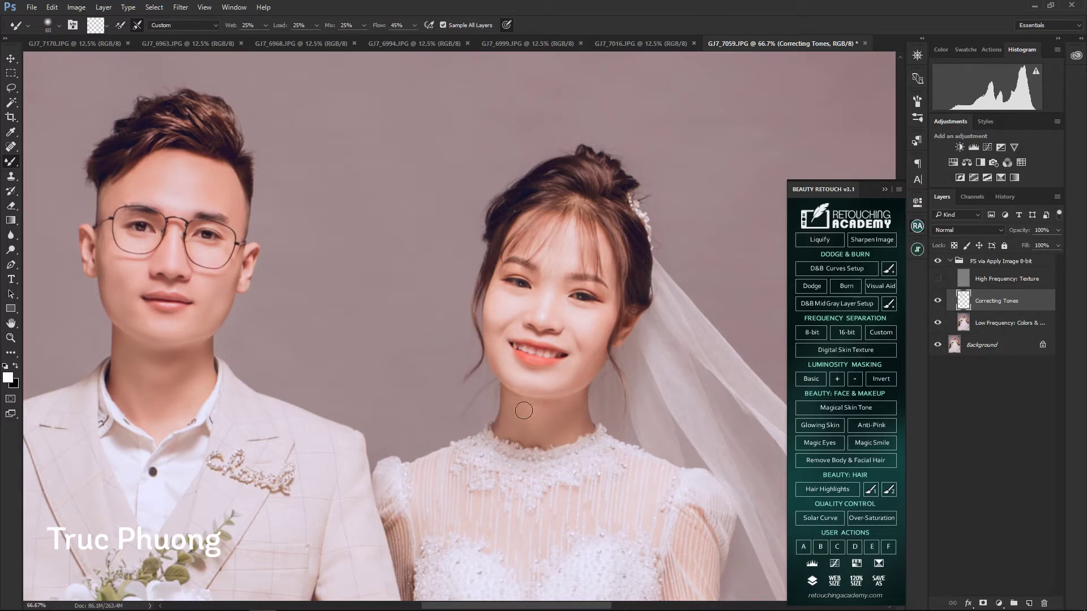
left_click_drag(553, 413, 545, 357)
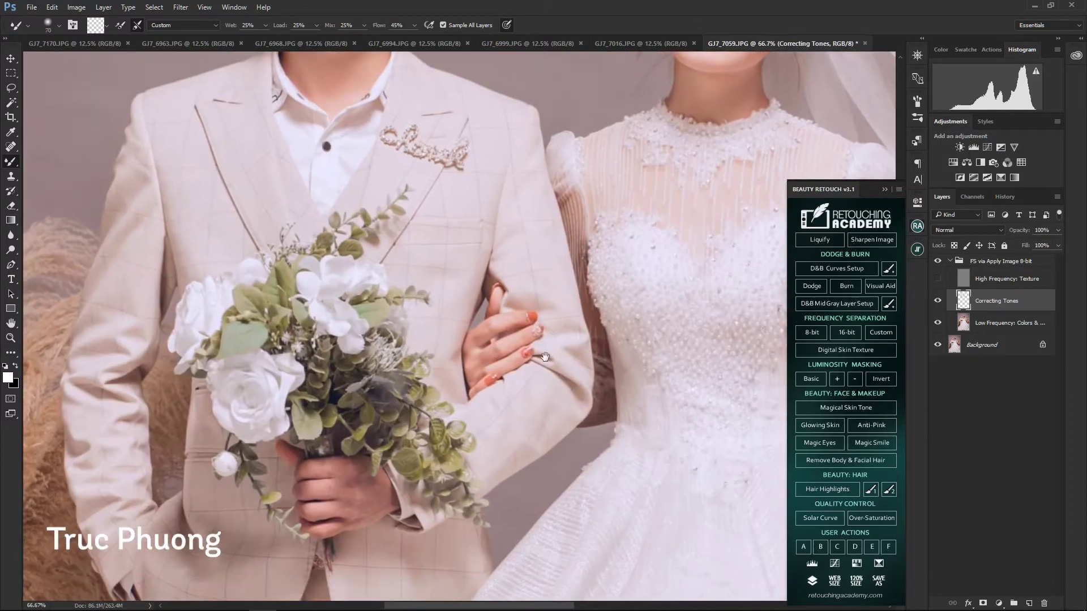
- Blend tones around the bouquet, hands and dress with the Mixer Brush
left_click_drag(494, 324, 605, 210)
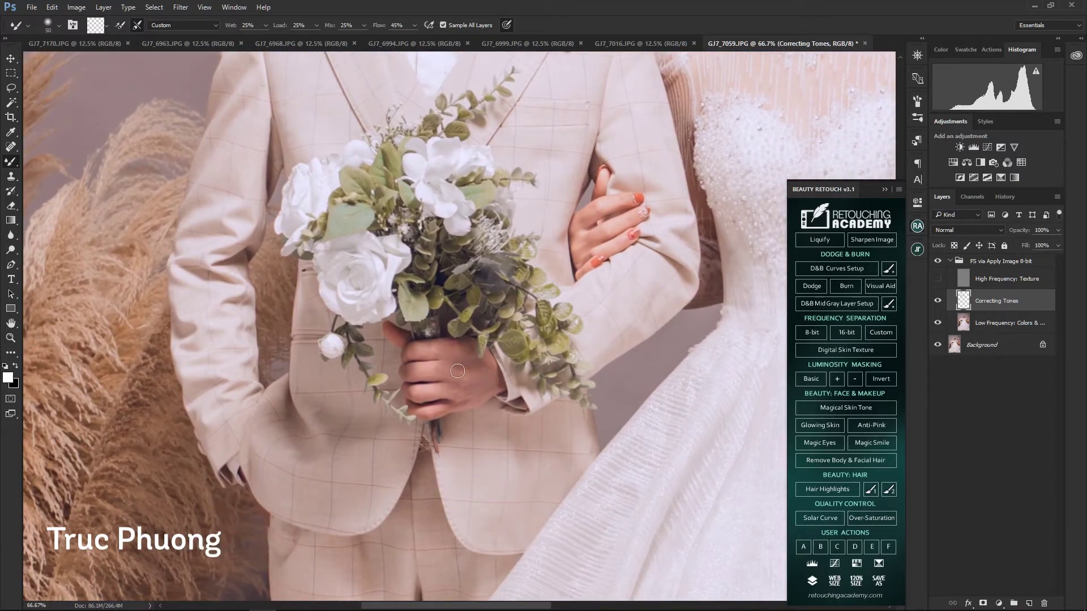
scroll(476, 398, "down", 3)
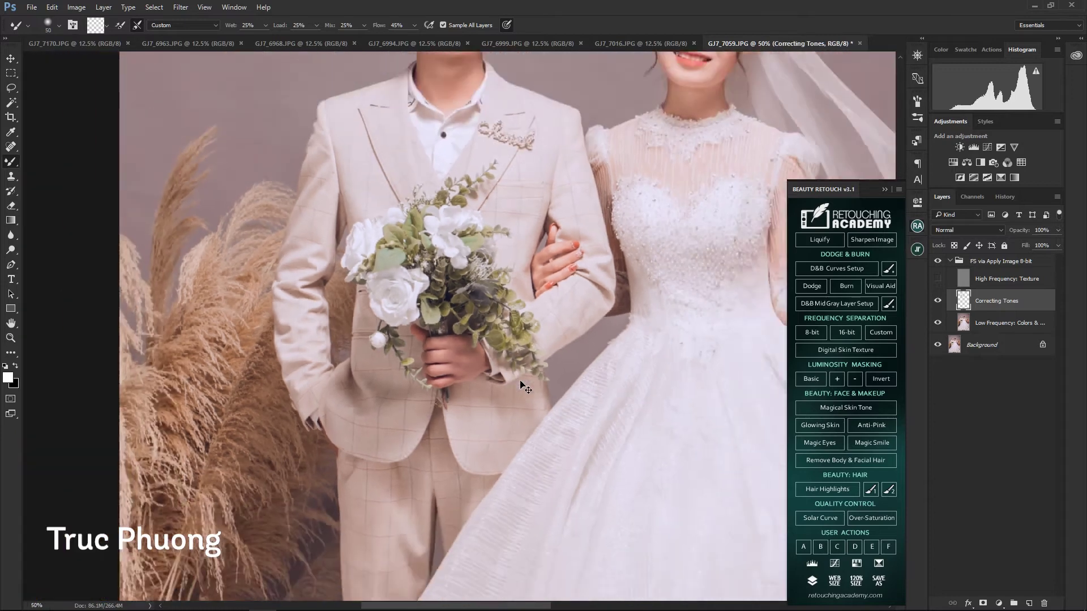
scroll(557, 304, "up", 2)
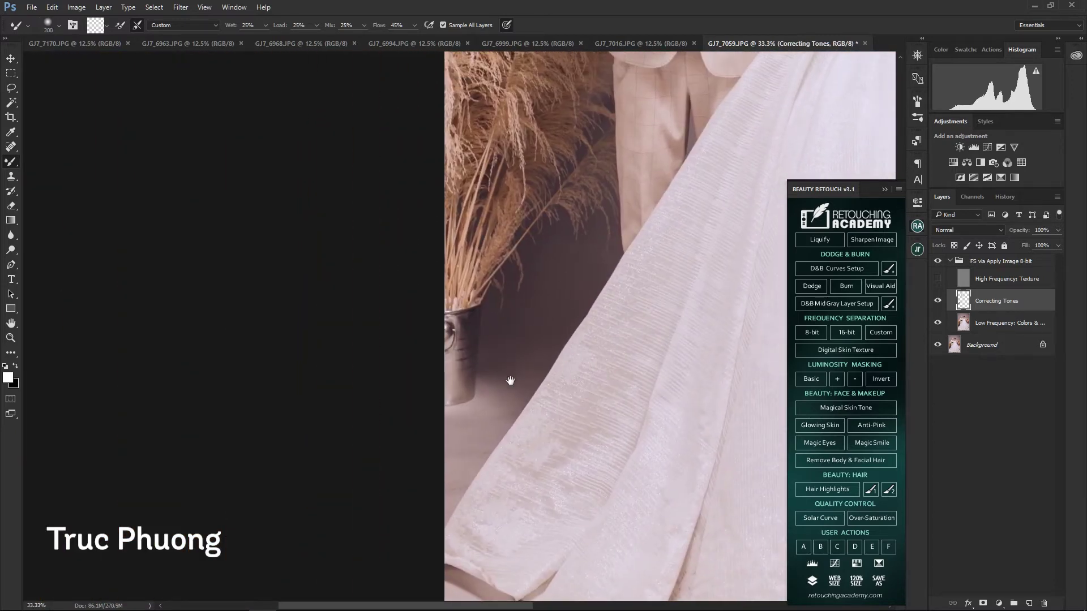
scroll(513, 368, "down", 2)
scroll(512, 368, "left", 1)
left_click_drag(513, 366, 515, 366)
key("bracketleft")
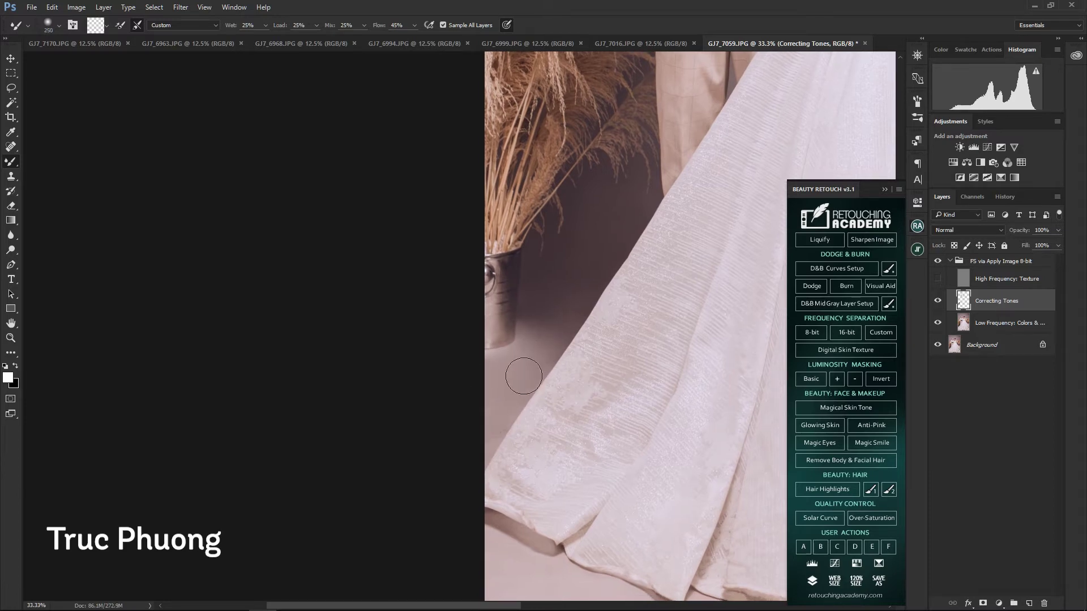
scroll(492, 317, "down", 3)
scroll(485, 400, "down", 3)
key("bracketright")
key("bracketright")
key("bracketright")
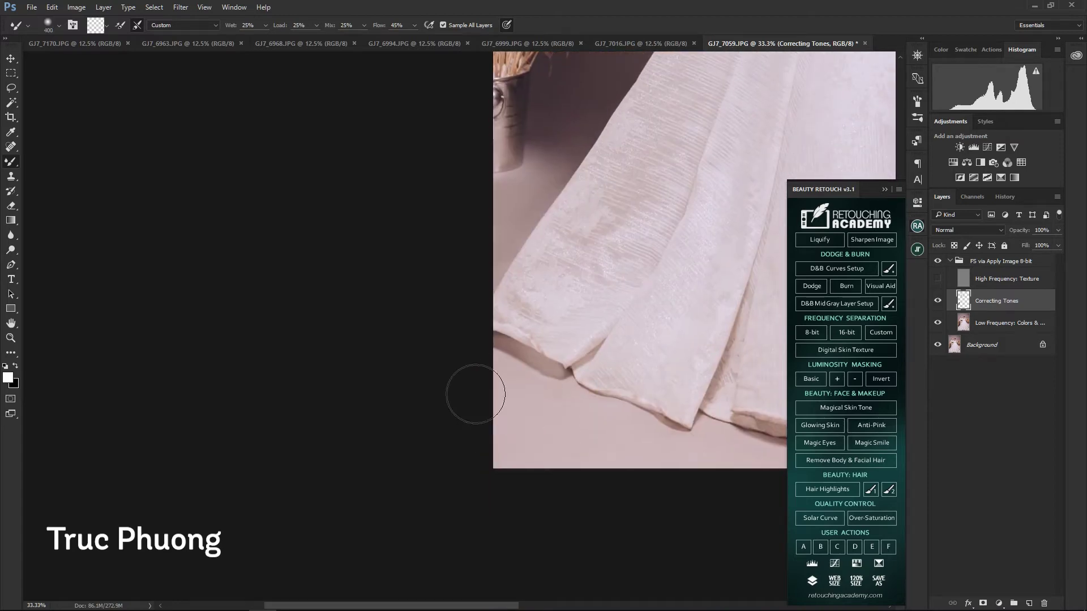
scroll(401, 412, "right", 3)
scroll(552, 428, "right", 5)
scroll(553, 444, "up", 3)
scroll(657, 451, "up", 10)
key("bracketleft")
key("ctrl+minus")
- Enlarge the Mixer Brush to about 800 px and even out the grey backdrop around the couple
key("bracketright")
key("bracketright")
key("bracketright")
key("bracketright")
key("bracketright")
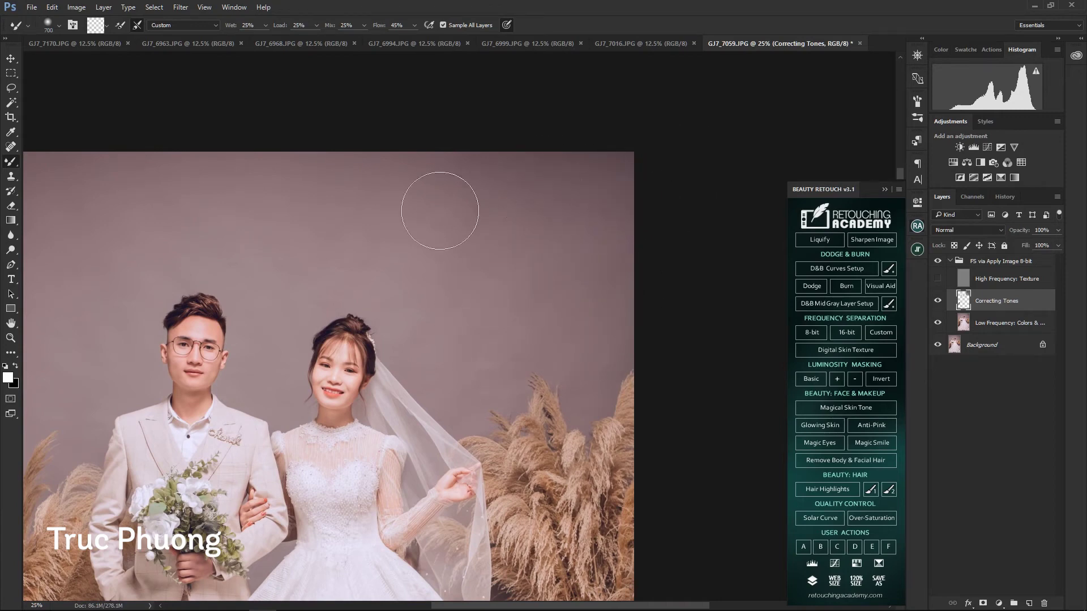
scroll(493, 221, "left", 5)
key("bracketright")
scroll(522, 214, "left", 5)
scroll(522, 213, "down", 1)
scroll(553, 133, "left", 1)
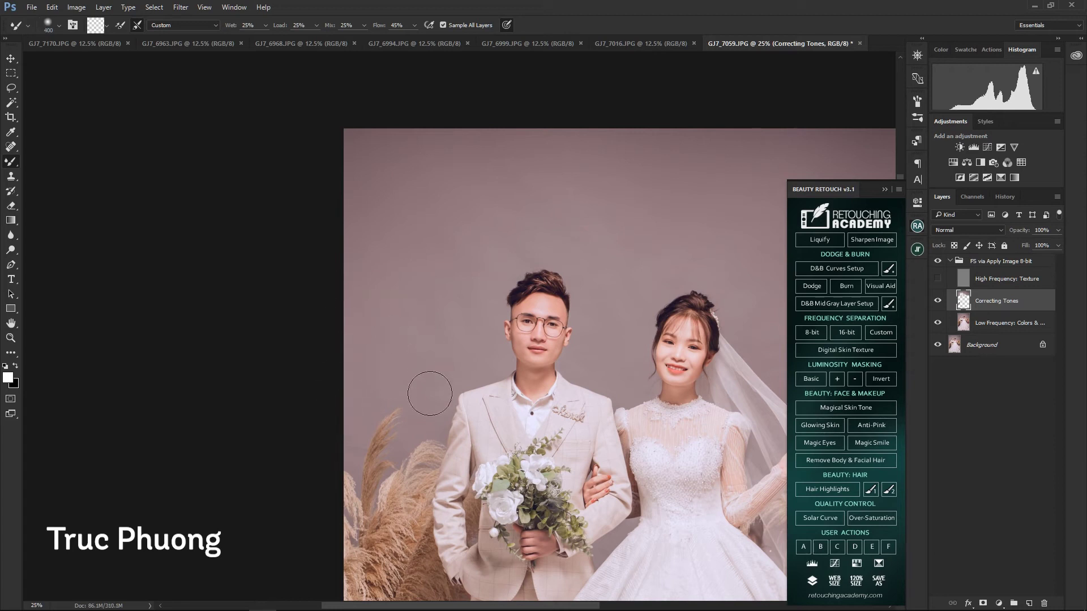
scroll(427, 389, "right", 4)
scroll(397, 317, "down", 1)
scroll(360, 251, "right", 3)
scroll(340, 170, "down", 1)
scroll(453, 238, "right", 1)
scroll(481, 255, "up", 1)
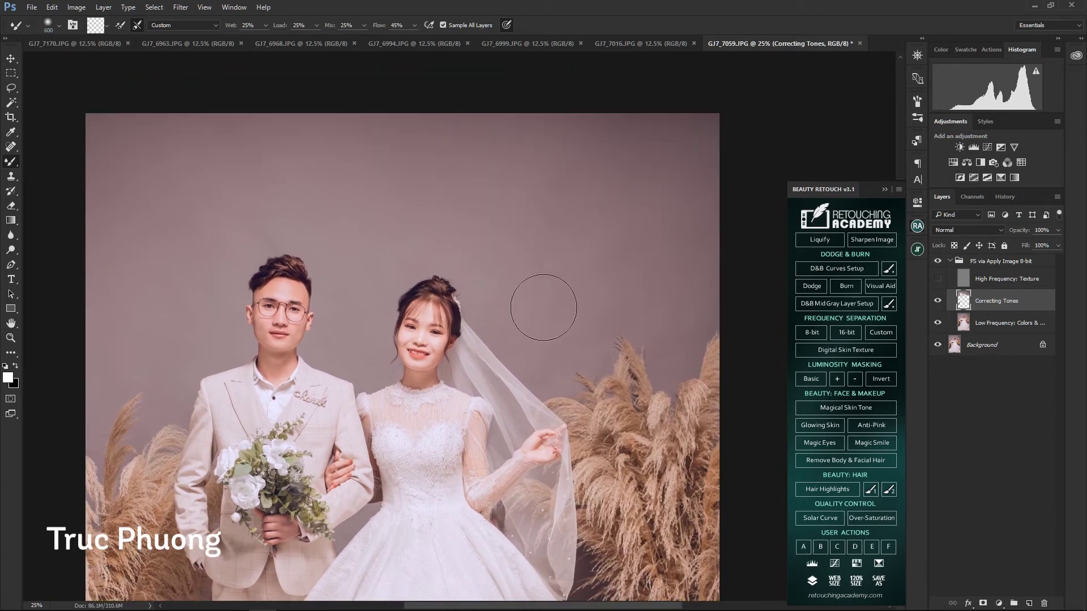
key("bracketright")
key("bracketright")
mouse_move(704, 146)
left_mouse_down()
mouse_move(145, 182)
mouse_move(134, 165)
mouse_move(647, 166)
left_mouse_up()
key("bracketleft")
key("bracketleft")
key("bracketleft")
key("bracketleft")
key("bracketleft")
key("bracketright")
key("bracketright")
scroll(630, 250, "down", 2)
scroll(623, 227, "down", 5)
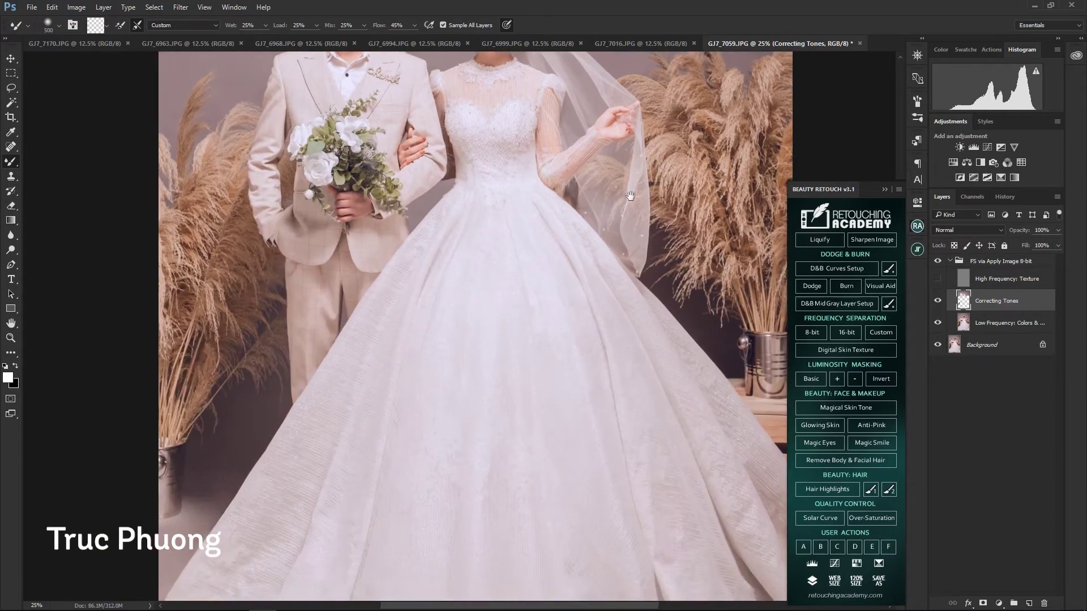
scroll(594, 198, "up", 2)
scroll(571, 166, "down", 7)
key("ctrl+0")
- Zoom in on the bride's face, hide the texture layer, and blend her skin tones with the Mixer Brush
key("z")
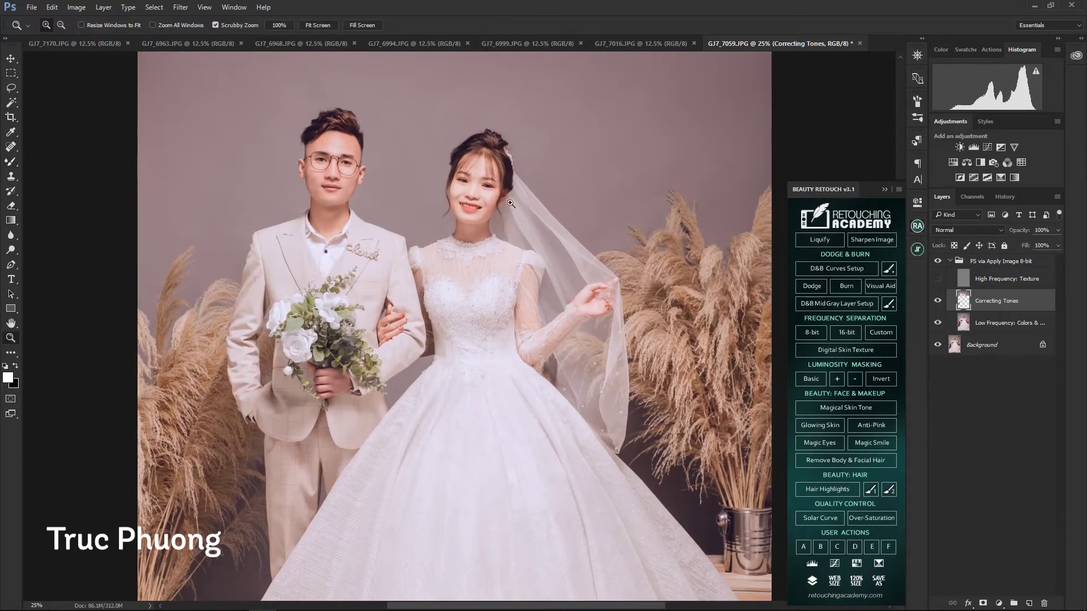
left_click(562, 281)
left_click(938, 278)
key("b")
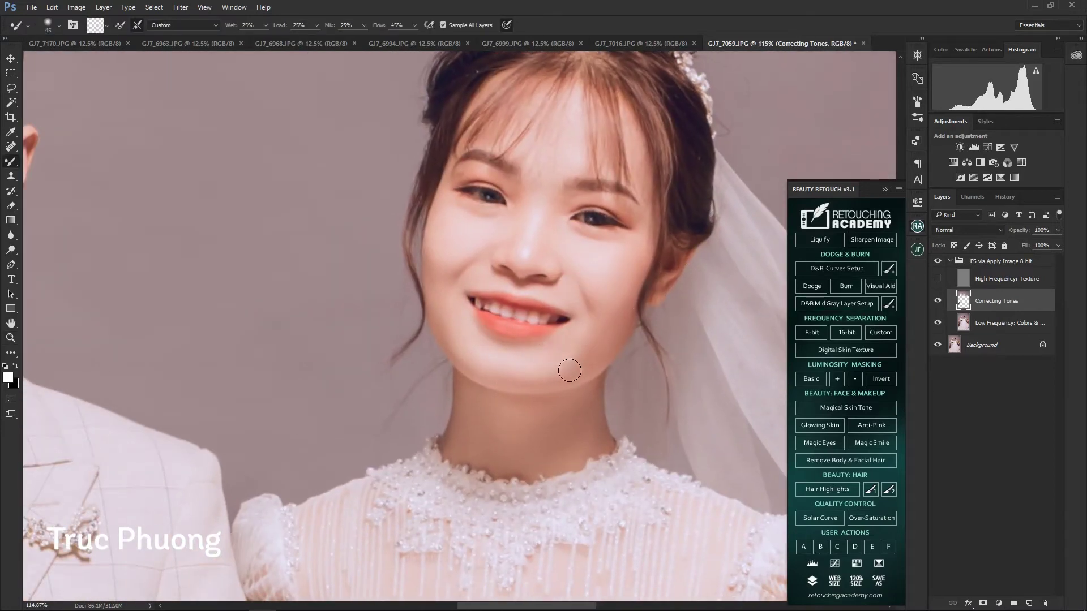
mouse_move(450, 226)
left_mouse_down()
mouse_move(651, 243)
mouse_move(526, 268)
left_mouse_up()
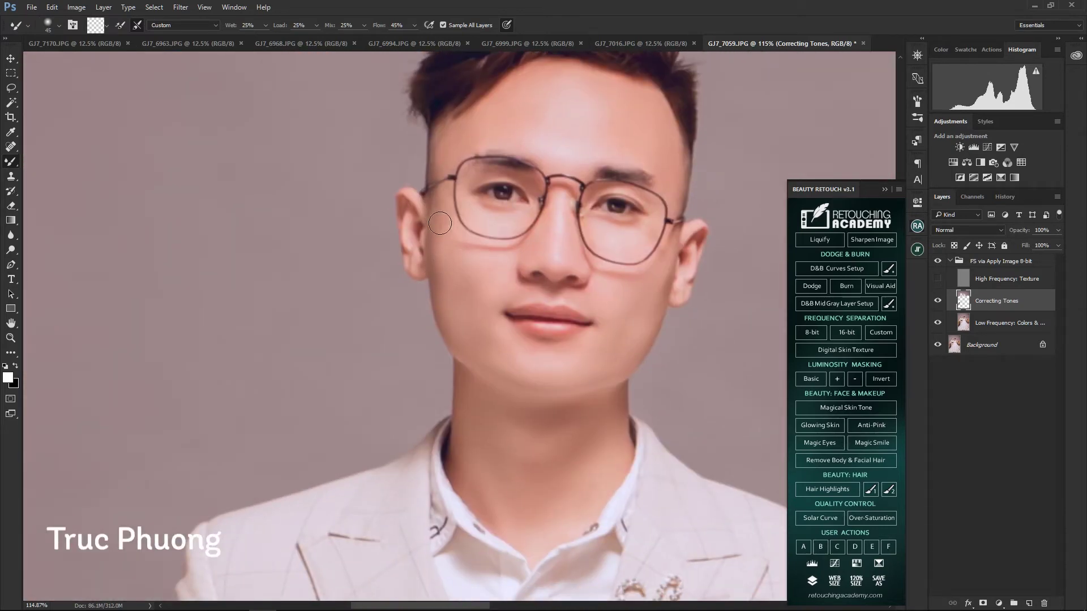
- Reactivate the High Frequency: Texture layer and clone texture detail on the groom's face
left_click(1006, 278)
left_click(937, 279)
key("z")
scroll(638, 315, "up", 3)
key("s")
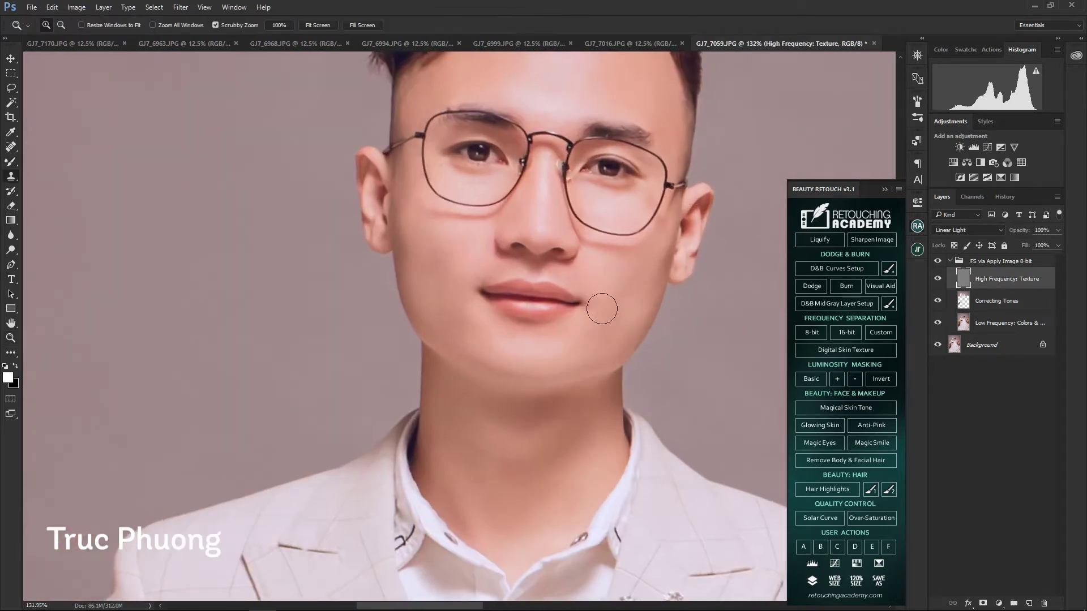
left_click(938, 262)
left_click(938, 261)
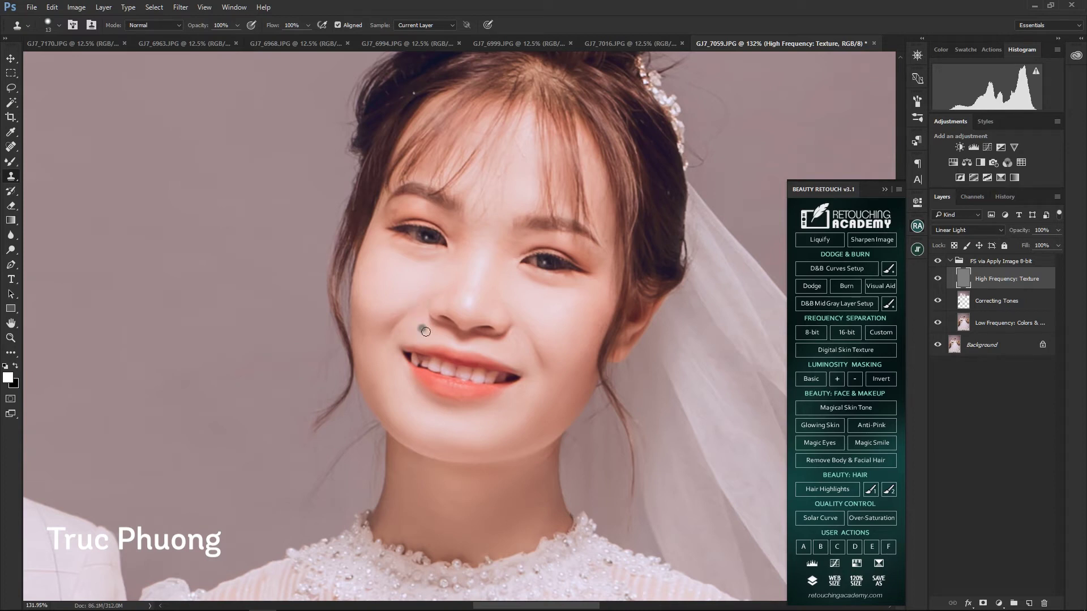
scroll(504, 403, "down", 3)
scroll(527, 367, "down", 2)
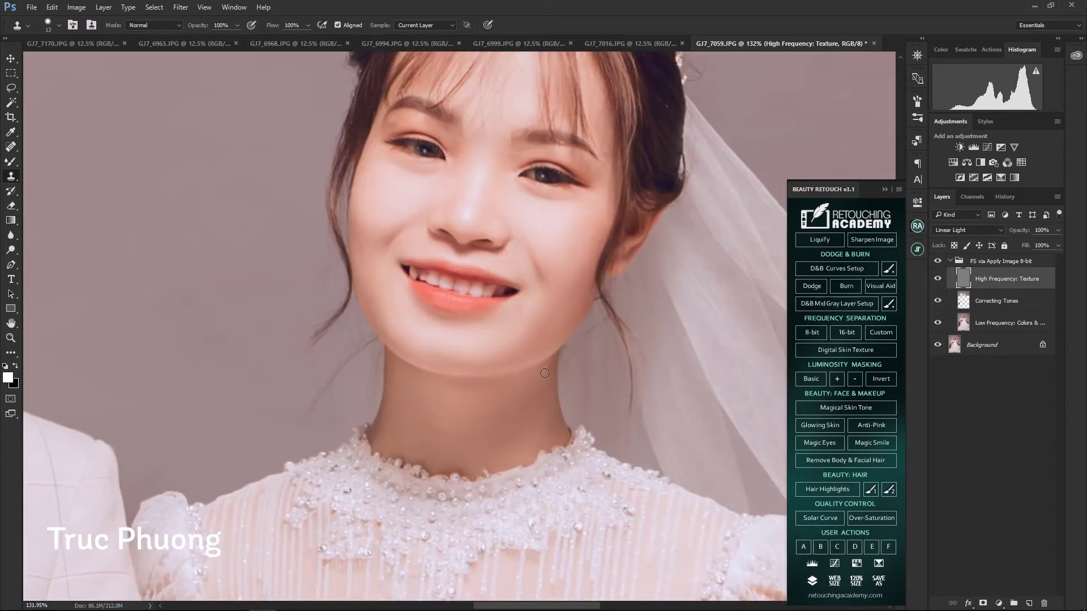
- Blend skin tones on the Correcting Tones layer with texture hidden, viewing both faces
left_click(938, 279)
left_click(996, 300)
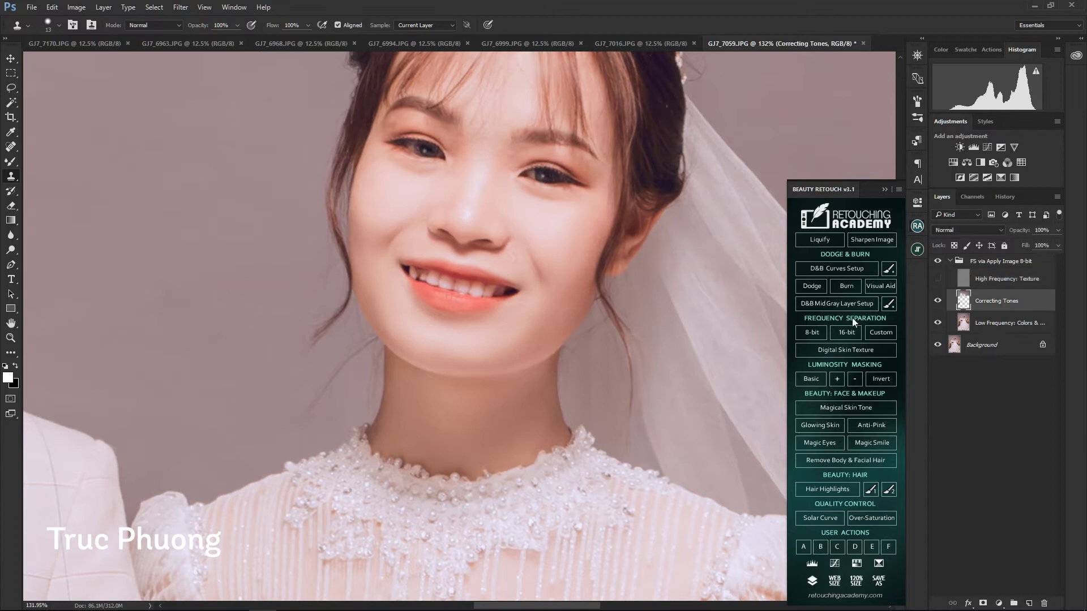
key("b")
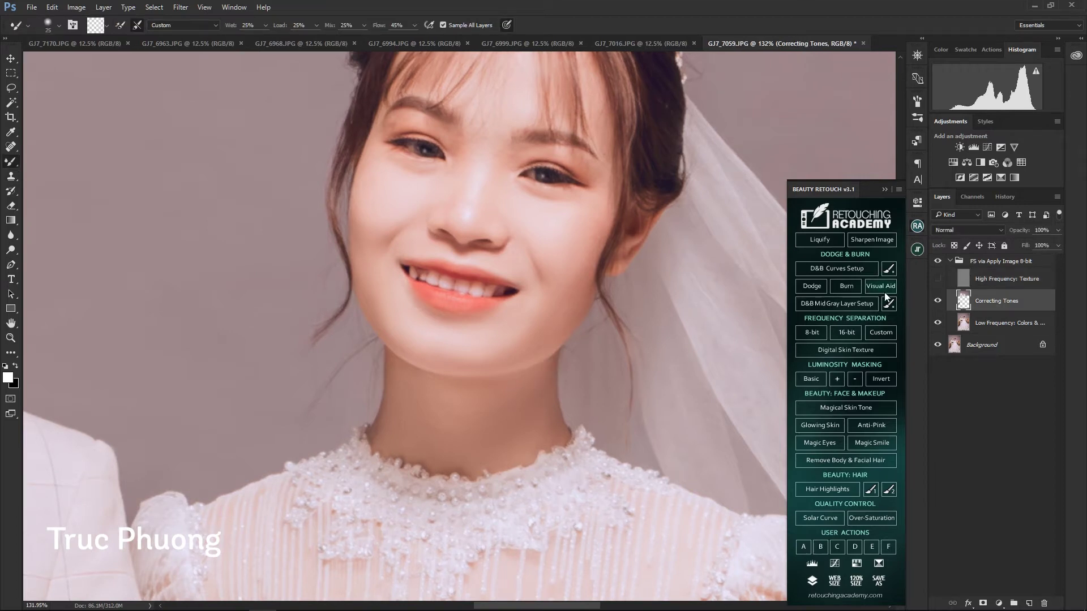
key("z")
left_click_drag(583, 271, 548, 270)
left_click(938, 279)
key("b")
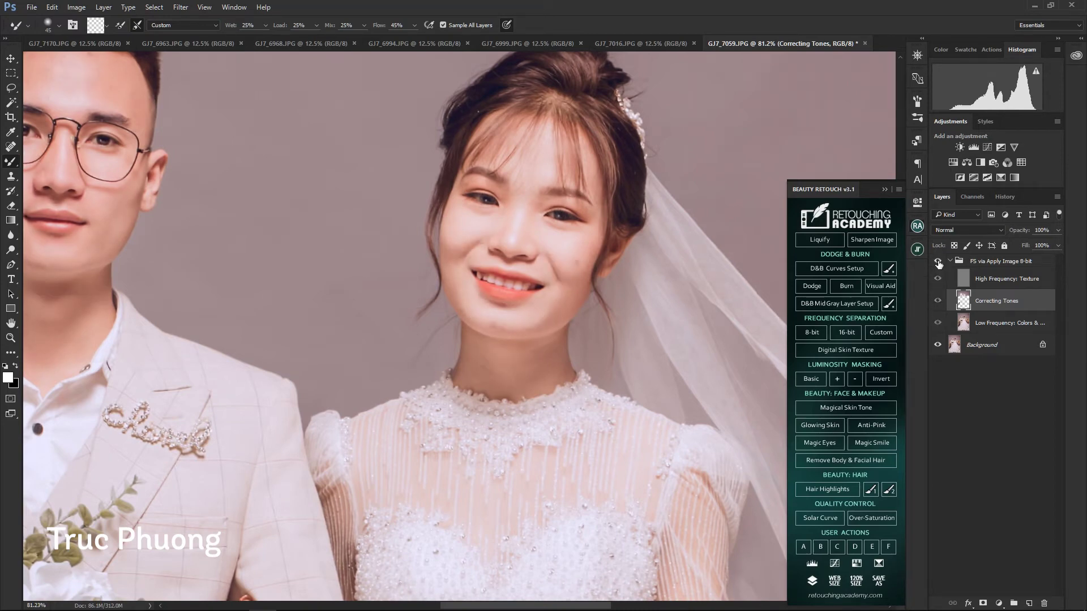
- Blend the bride's skin tones further, then zoom in close on her teeth
key("z")
mouse_move(479, 237)
left_mouse_down()
mouse_move(667, 246)
mouse_move(573, 247)
left_mouse_up()
left_click(880, 286)
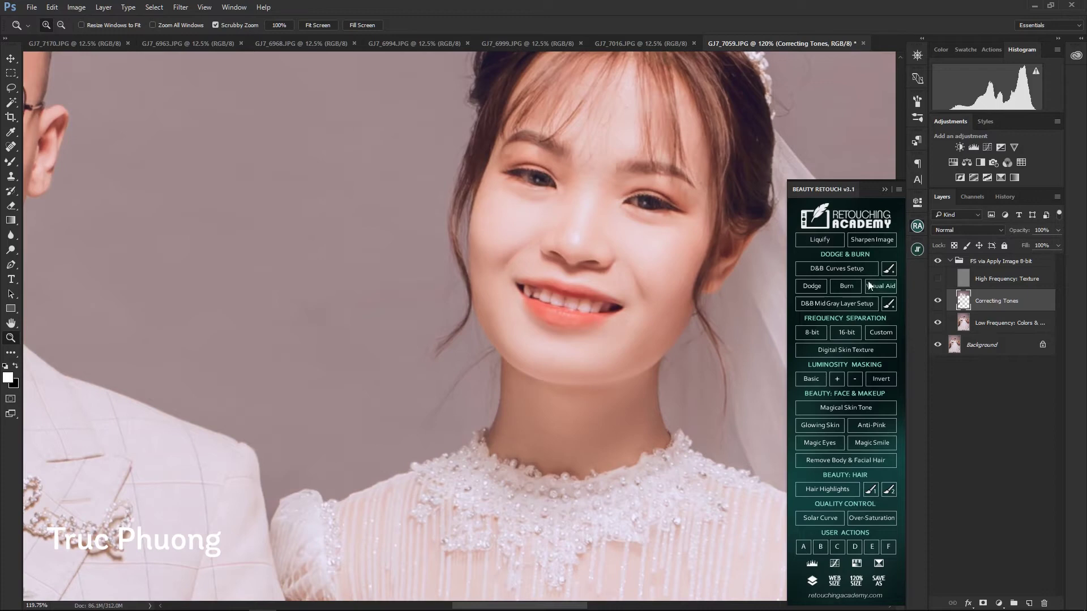
key("b")
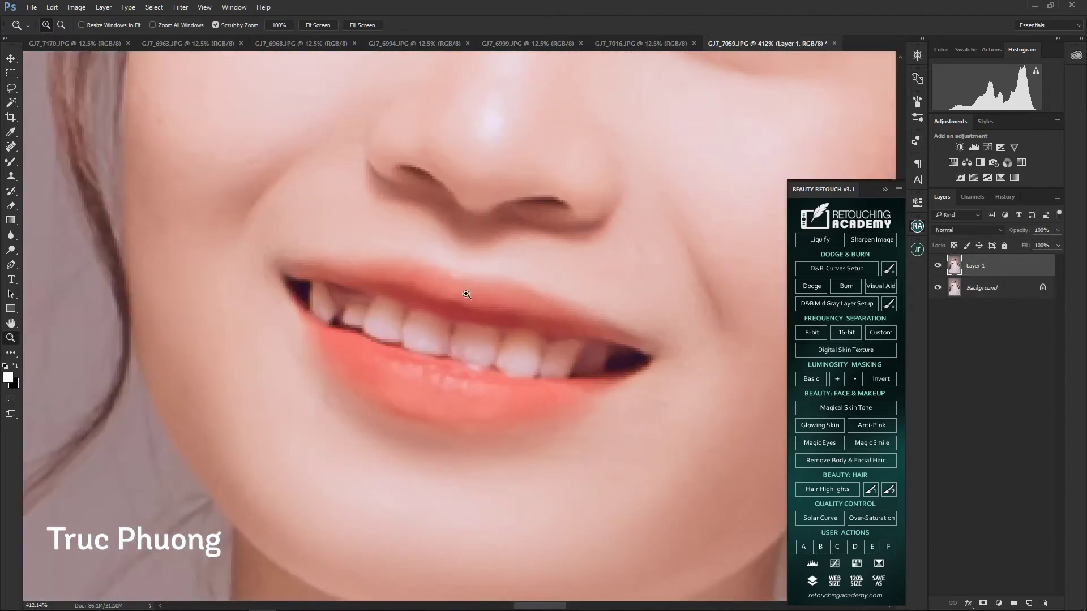
left_click_drag(466, 295, 480, 294)
key("l")
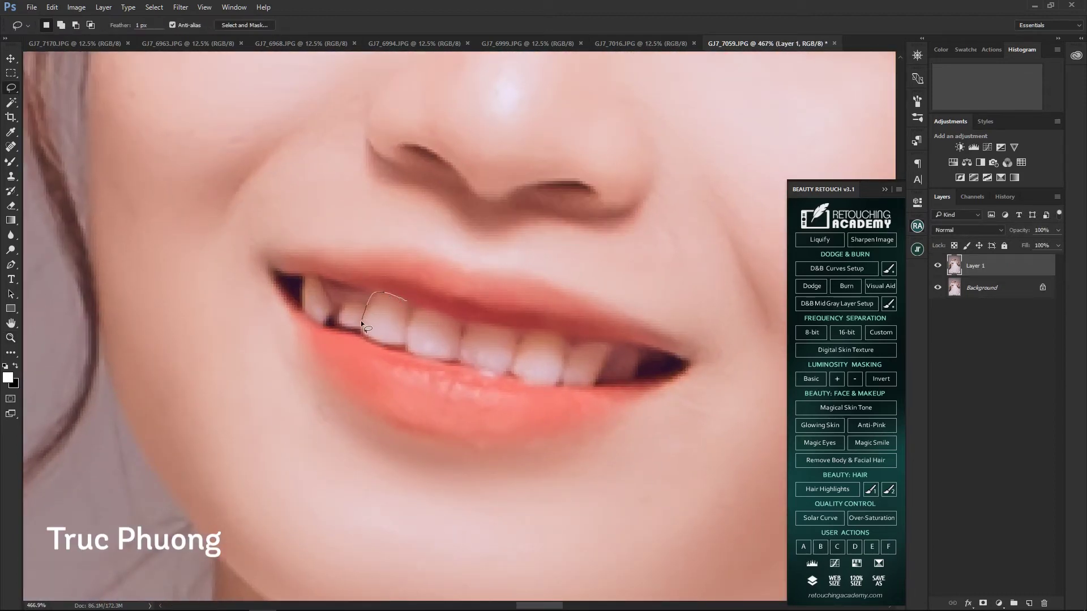
- Select the bride's uneven upper tooth and copy it onto a new layer
left_click_drag(409, 342, 413, 300)
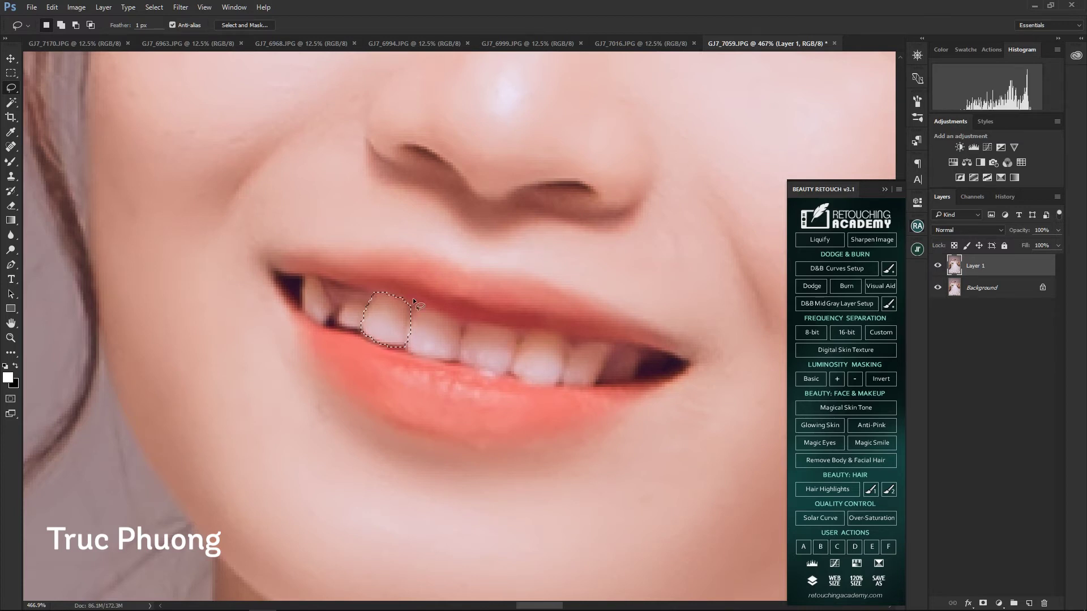
key("ctrl+j")
key("z")
scroll(377, 304, "down", 5)
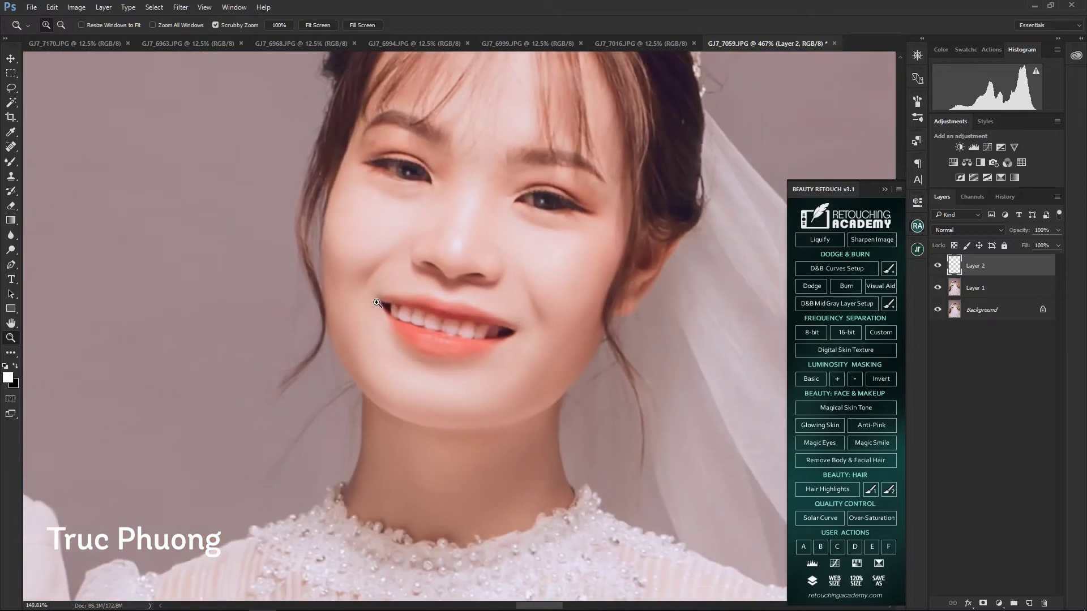
scroll(377, 304, "up", 4)
- Narrow the copied tooth to about 88% width and shrink it to fit the smile
key("ctrl+t")
left_click_drag(396, 314, 390, 313)
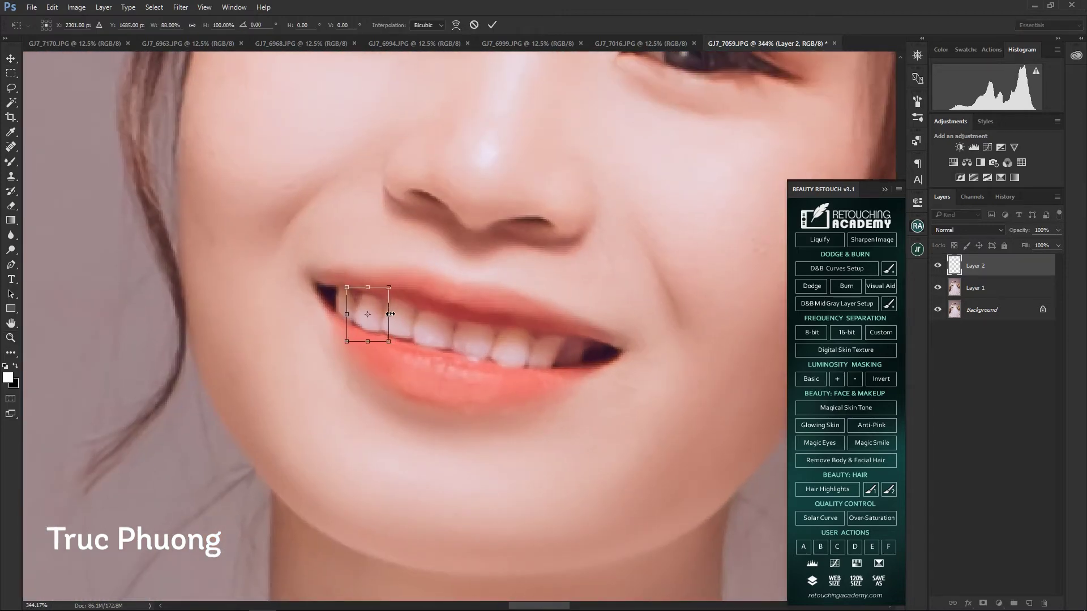
key("Return")
key("z")
scroll(379, 308, "down", 4)
scroll(379, 308, "up", 4)
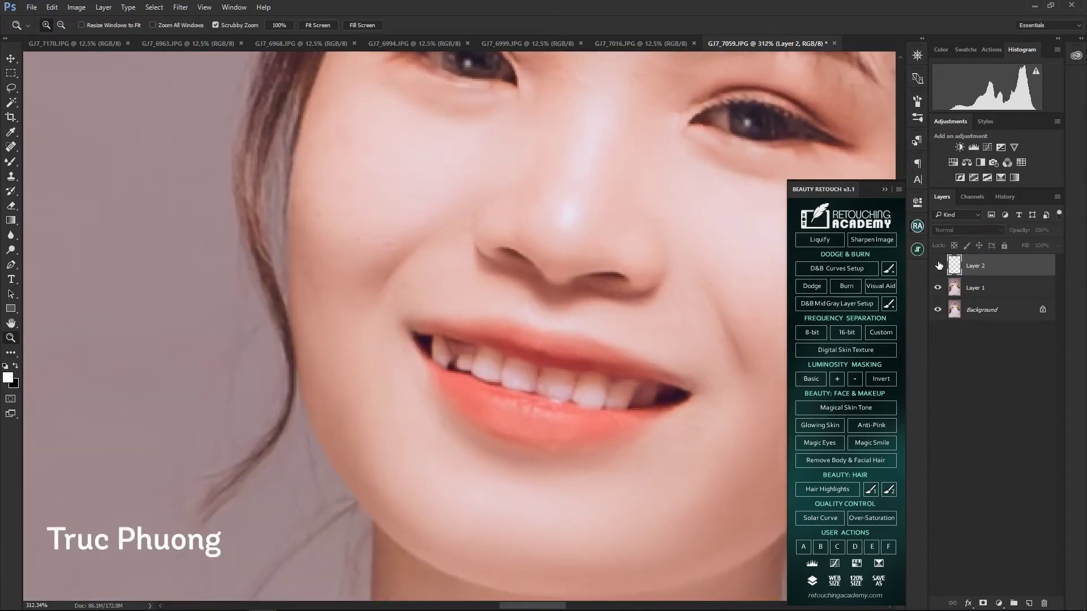
key("ctrl+t")
left_click_drag(460, 363, 468, 369)
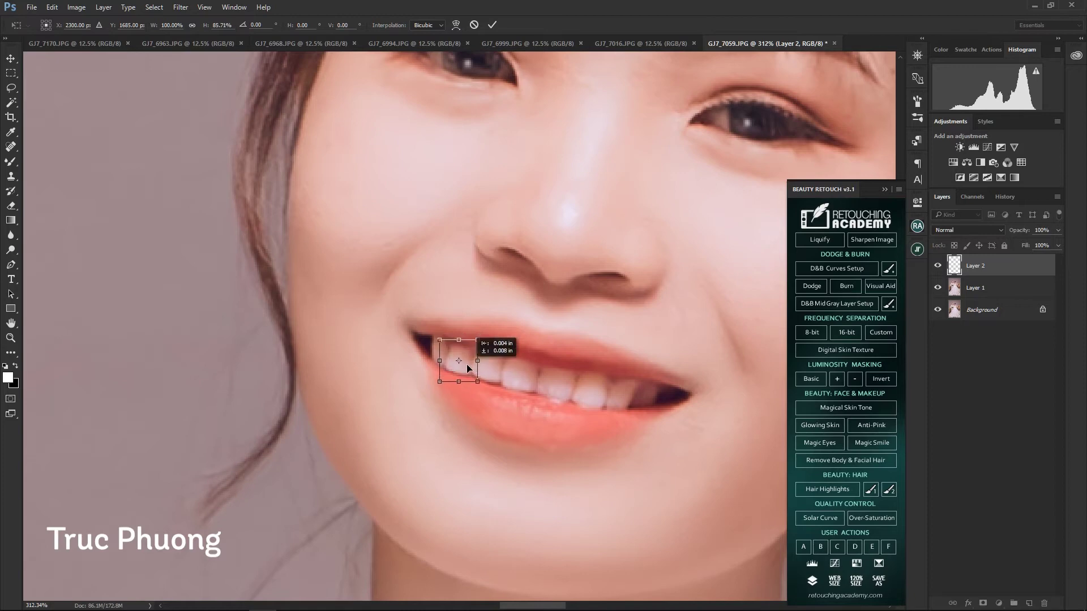
key("Return")
scroll(468, 368, "down", 5)
scroll(468, 368, "up", 3)
- Zoom out and toggle the tooth layer to compare the smile with and without the fix
left_click(937, 265)
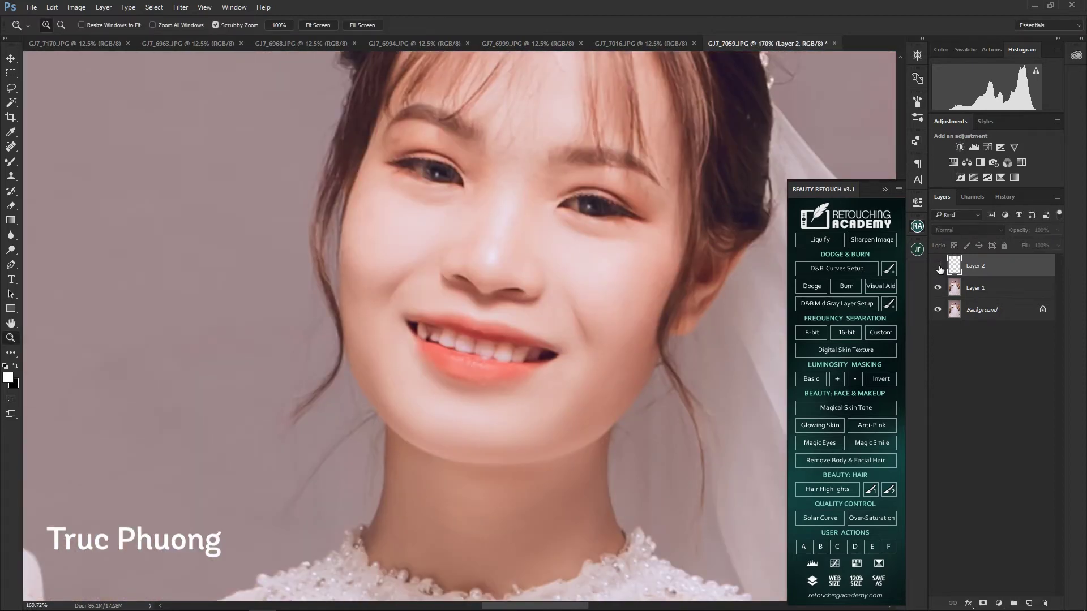
left_click(938, 266)
left_click(938, 266)
left_click(938, 267)
left_click(975, 287)
- Marquee the bride's mouth and reshape it in Liquify with a smaller brush
key("m")
left_click_drag(365, 278, 498, 391)
key("ctrl+shift+x")
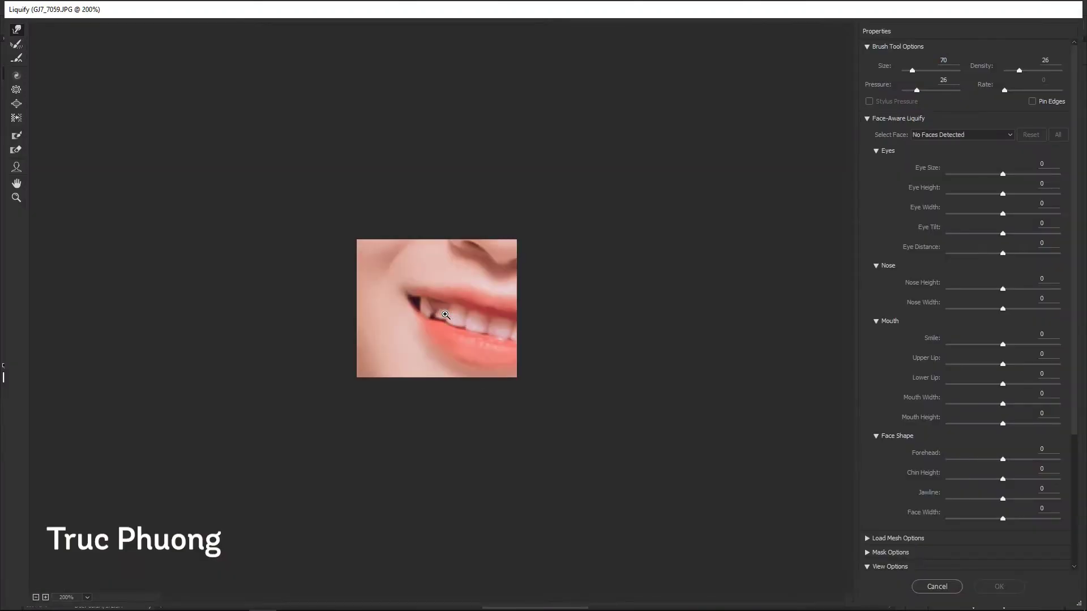
key("bracketleft")
key("bracketleft")
key("bracketleft")
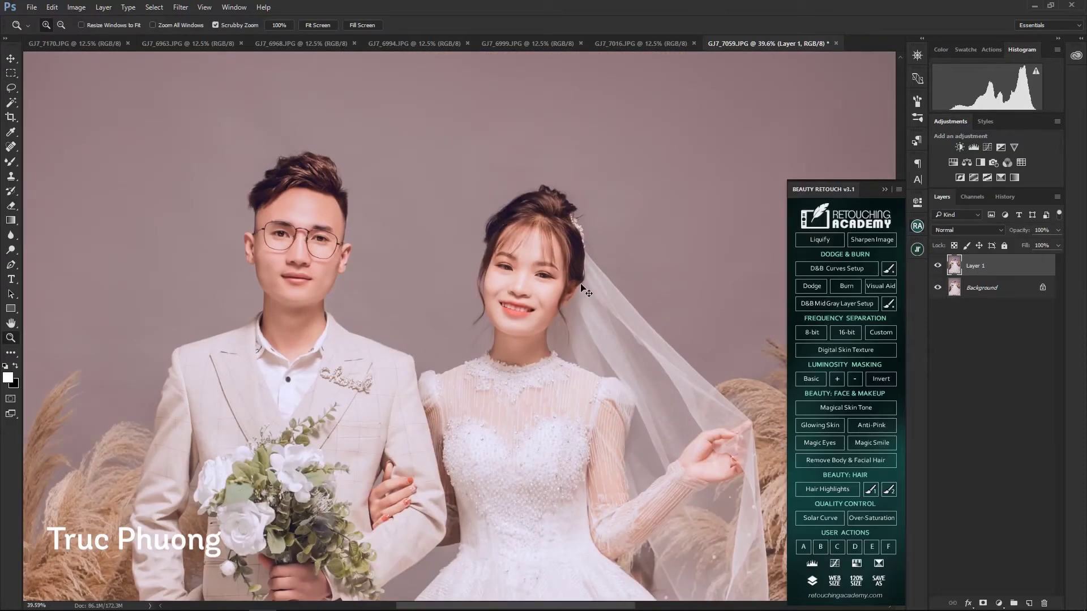
- Liquify the bride's whole face, then the groom's head area
key("m")
left_click_drag(426, 160, 605, 368)
key("ctrl+shift+x")
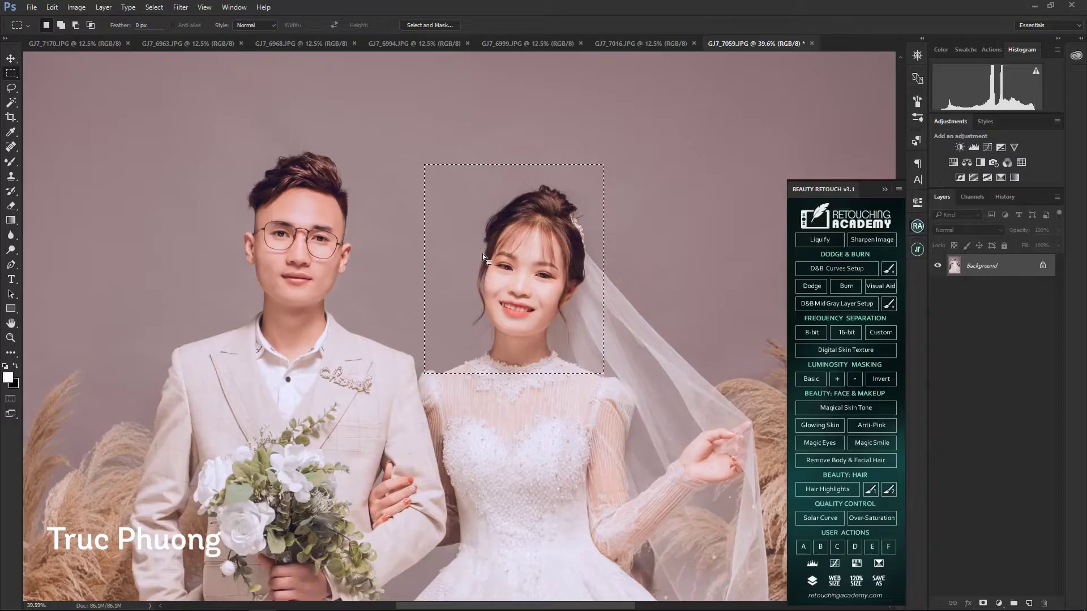
left_click_drag(413, 125, 601, 266)
key("ctrl+shift+x")
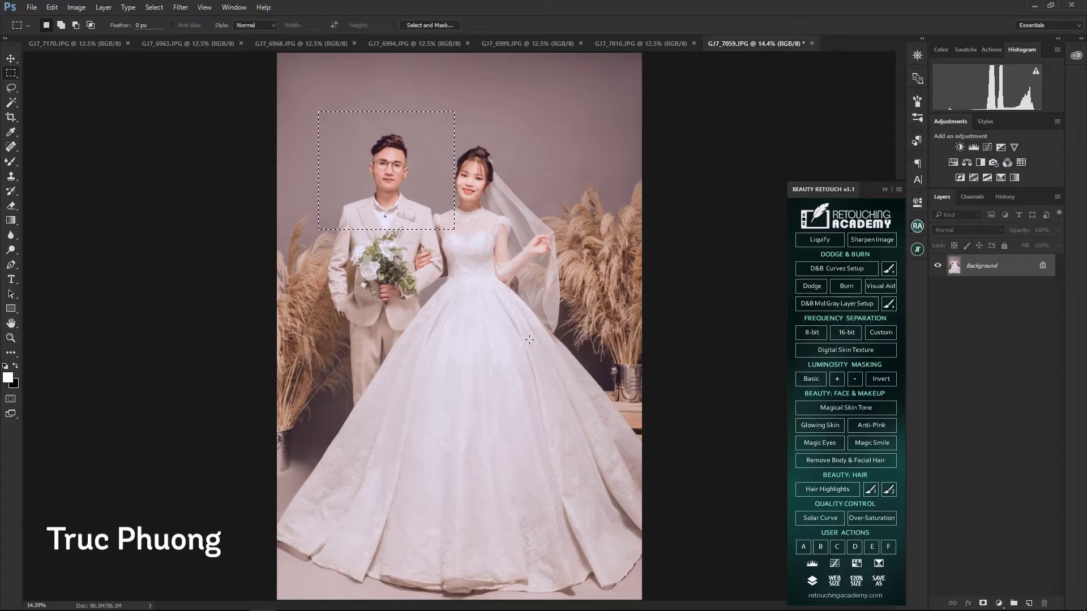
- Brighten the dress hem with a quick-mask selection and Curves
key("b")
mouse_move(589, 408)
left_mouse_down()
mouse_move(589, 529)
mouse_move(510, 538)
mouse_move(627, 472)
left_mouse_up()
key("q")
key("ctrl+m")
key("Return")
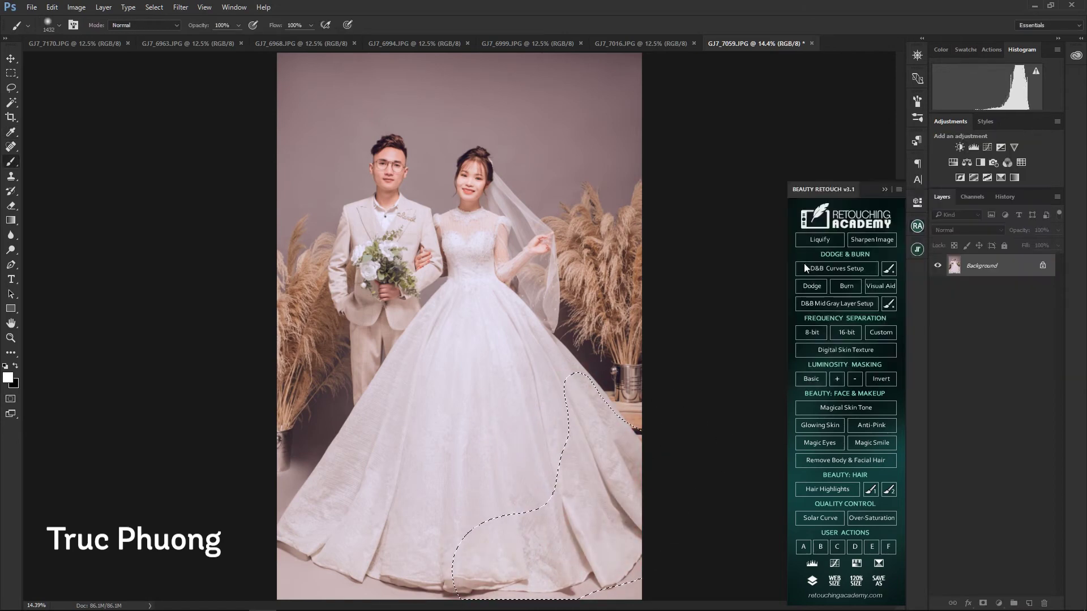
key("z")
- Brighten the bride's neck the same way, then move on to GJ7_7016's Layer 1
key("q")
key("Return")
scroll(476, 313, "up", 5)
key("b")
left_click_drag(466, 263, 477, 252)
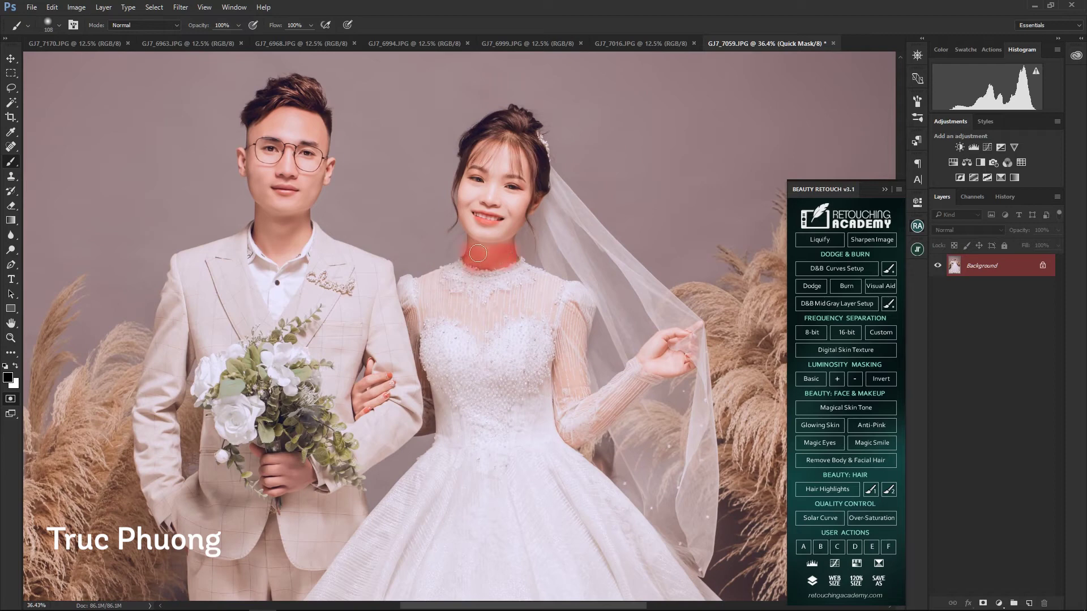
key("q")
key("ctrl+m")
key("Return")
key("z")
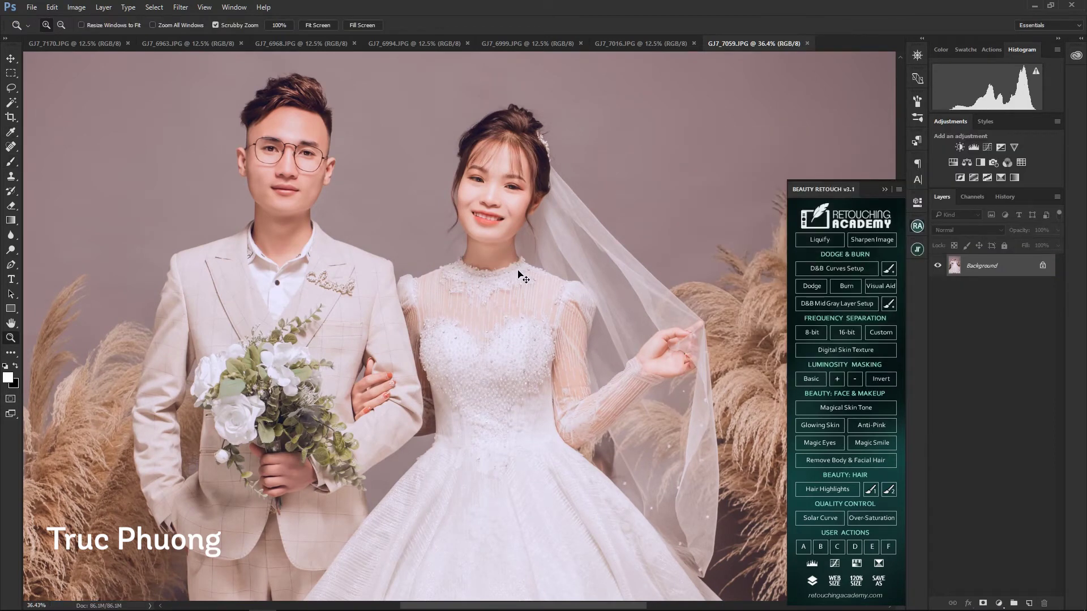
right_click(513, 266)
key("ctrl+t")
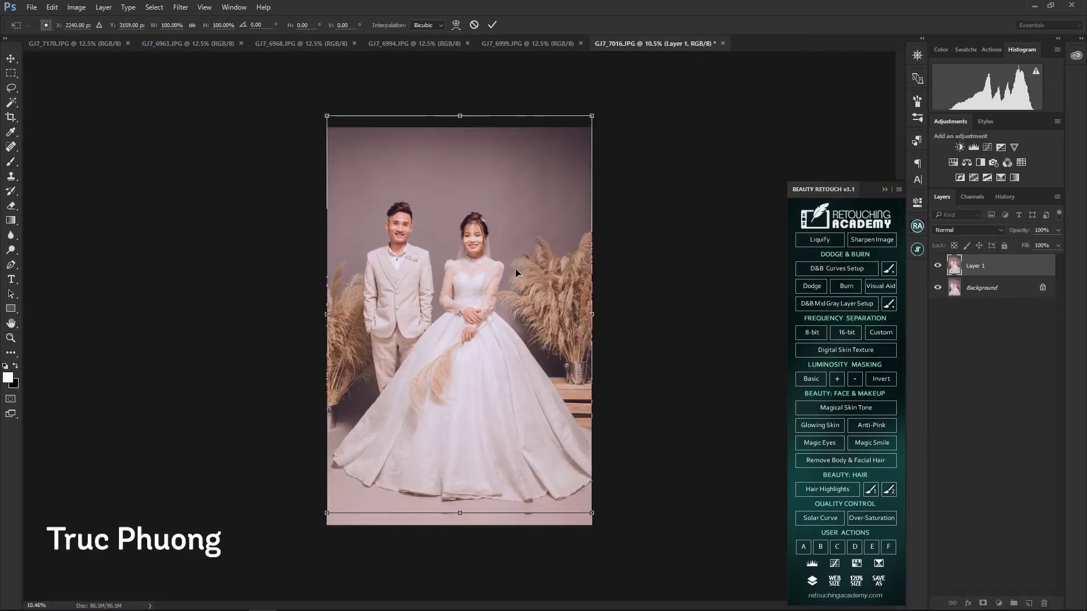
- Apply the Layer 1 enlargement, hide Background, and stretch the lower half downward
key("Return")
left_click(937, 288)
key("m")
left_click_drag(327, 351, 614, 502)
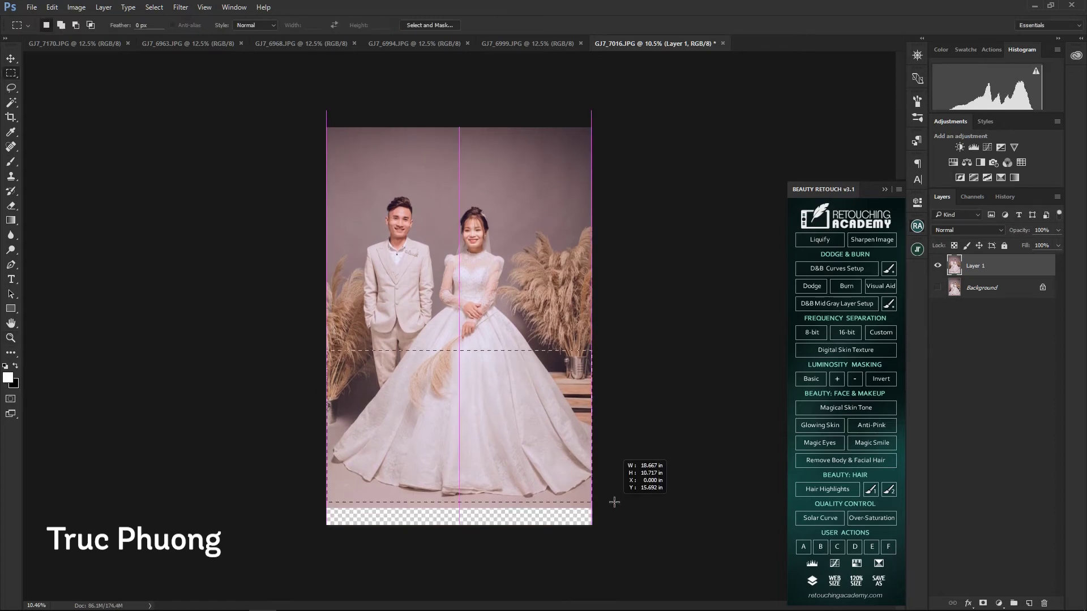
key("ctrl+t")
left_click_drag(459, 502, 461, 525)
key("Return")
key("ctrl+d")
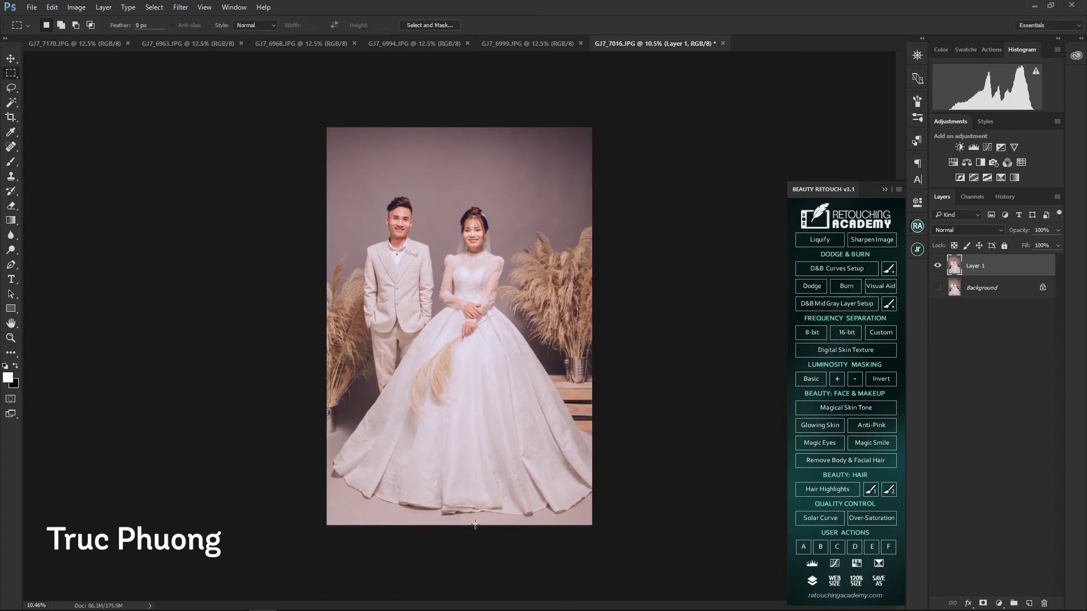
- Nudge the layer up and restretch the lower half so it fills the empty bottom strip
key("v")
left_click_drag(485, 528, 485, 518)
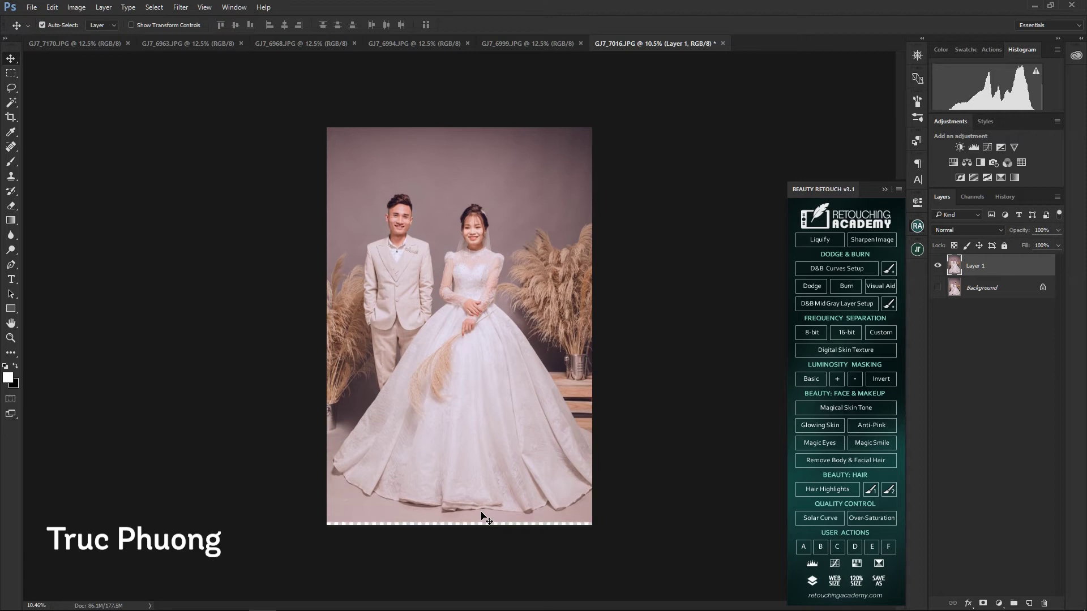
key("m")
left_click_drag(326, 344, 623, 517)
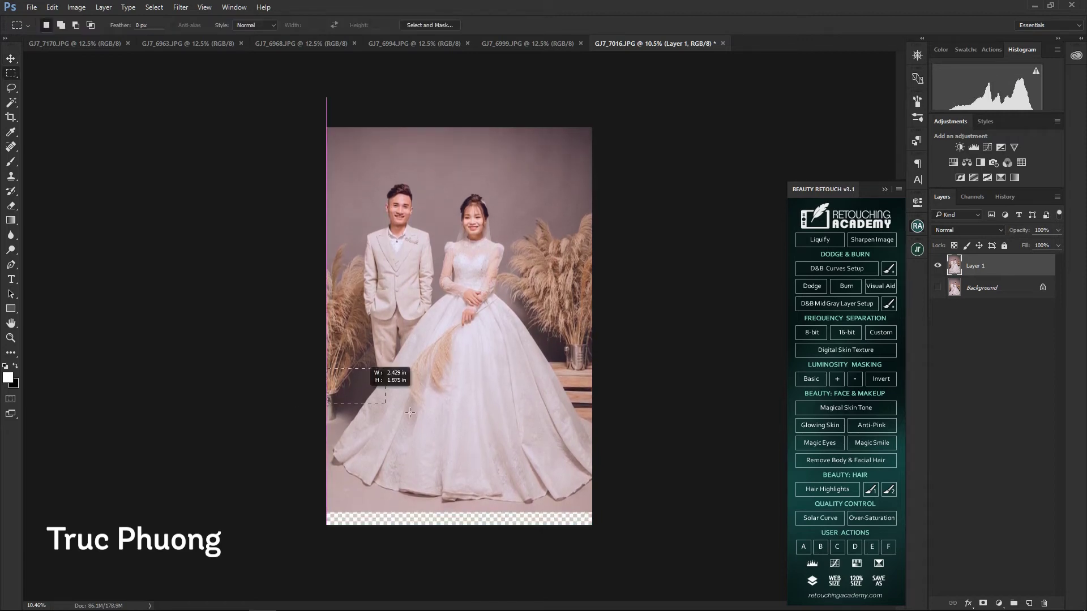
key("ctrl+t")
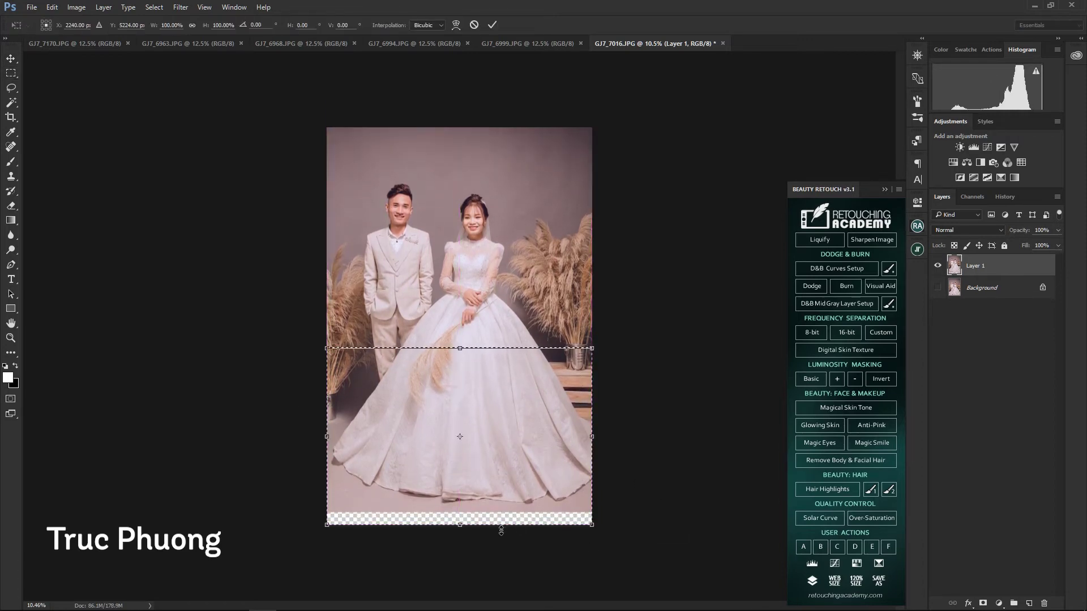
left_click_drag(459, 517, 459, 525)
key("Return")
key("ctrl+d")
- Merge the photo into the background and open it in Liquify with a larger brush
key("ctrl+e")
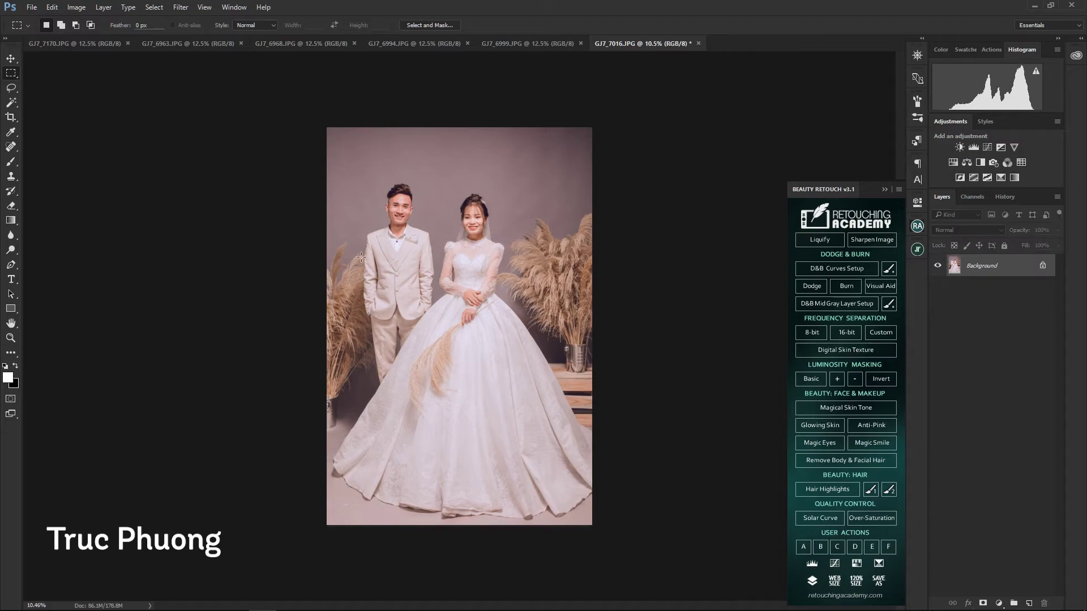
key("ctrl+shift+x")
key("bracketright")
key("bracketright")
key("bracketright")
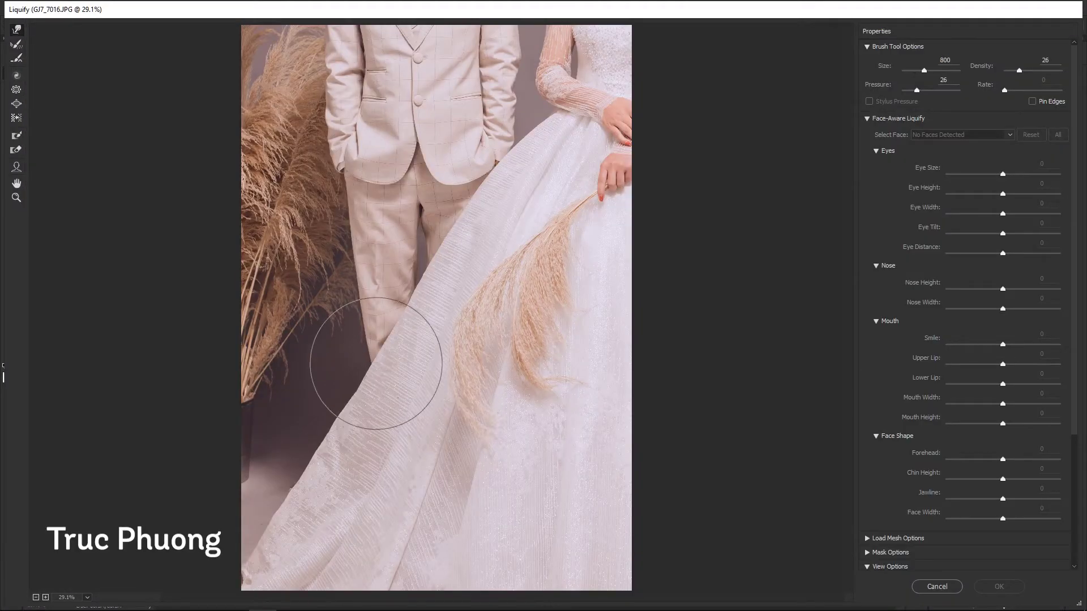
- Apply the skirt-slimming Liquify edits and reopen Liquify on the photo
key("Return")
key("ctrl+shift+x")
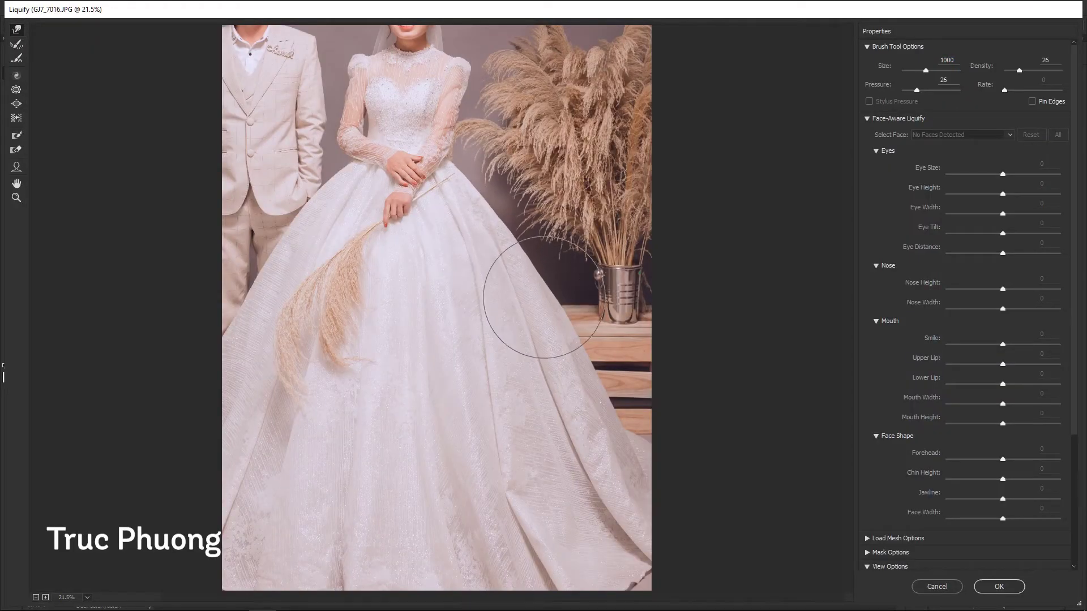
key("Return")
key("ctrl+shift+x")
- Push the groom's jacket sleeve edge inward and apply the body reshaping
key("ctrl+plus")
key("ctrl+plus")
key("bracketleft")
key("bracketleft")
key("bracketleft")
key("bracketleft")
key("bracketleft")
key("bracketleft")
scroll(302, 258, "down", 1)
key("bracketright")
key("bracketright")
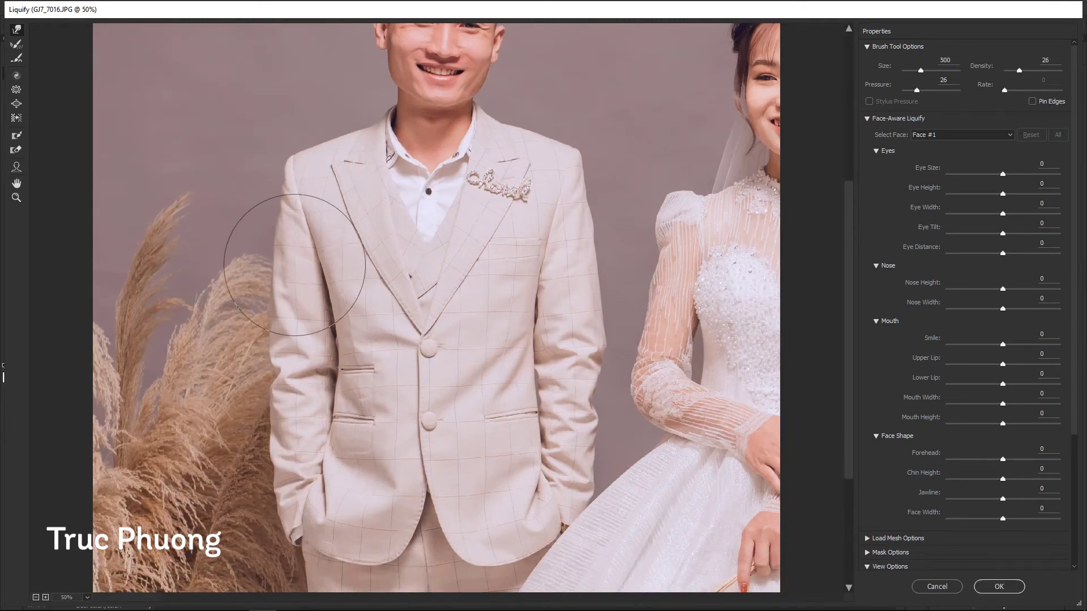
scroll(280, 336, "down", 1)
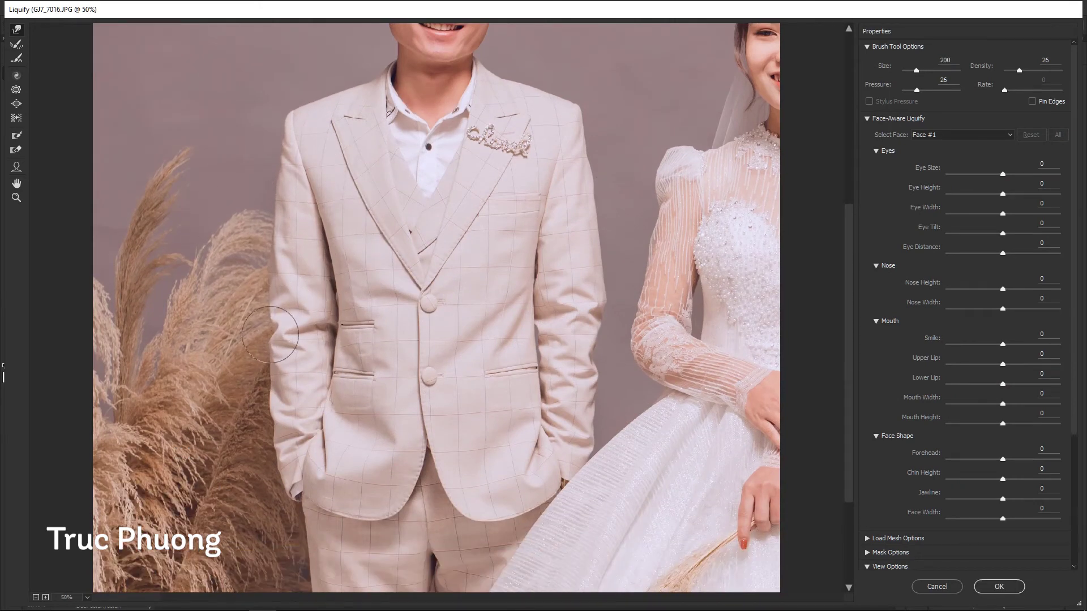
key("bracketleft")
left_click_drag(584, 289, 558, 368)
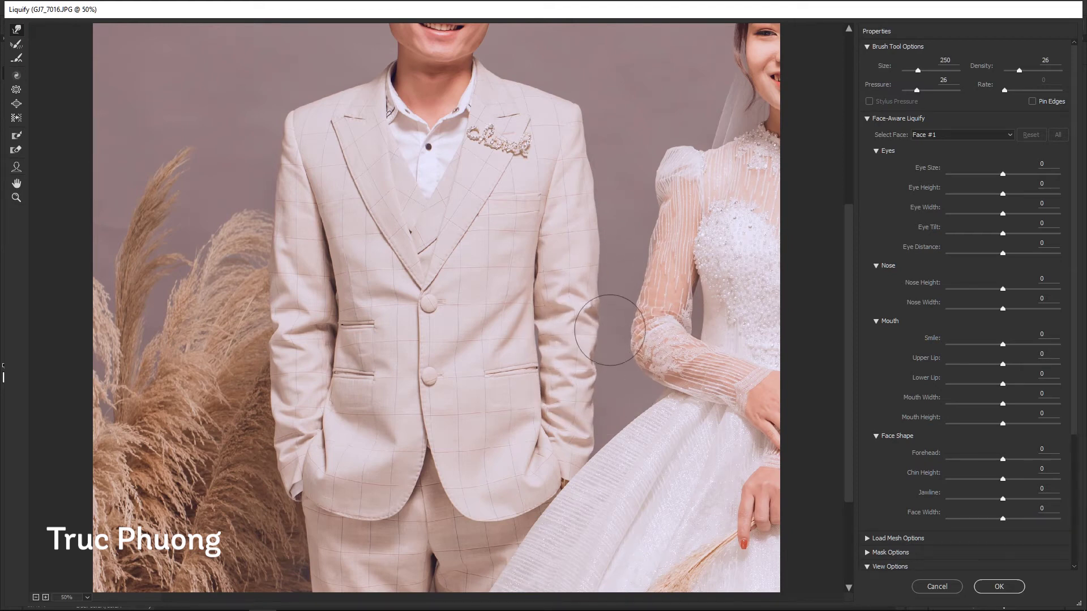
scroll(601, 252, "up", 1)
key("bracketright")
left_click(999, 586)
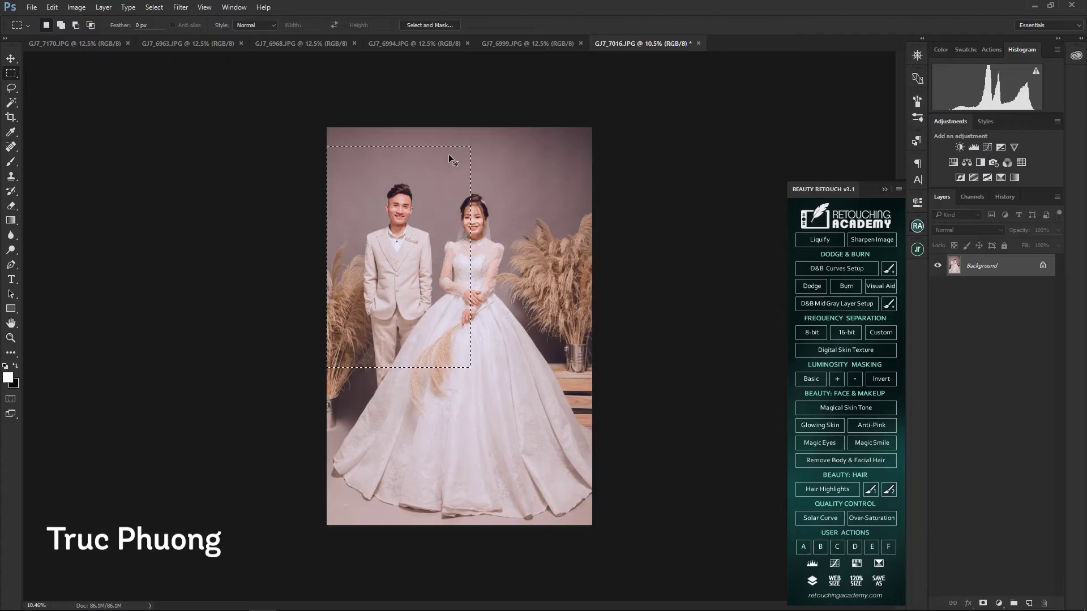
- Reopen Liquify and zoom in on the groom's face, shrinking the brush for fine detail
key("ctrl+shift+x")
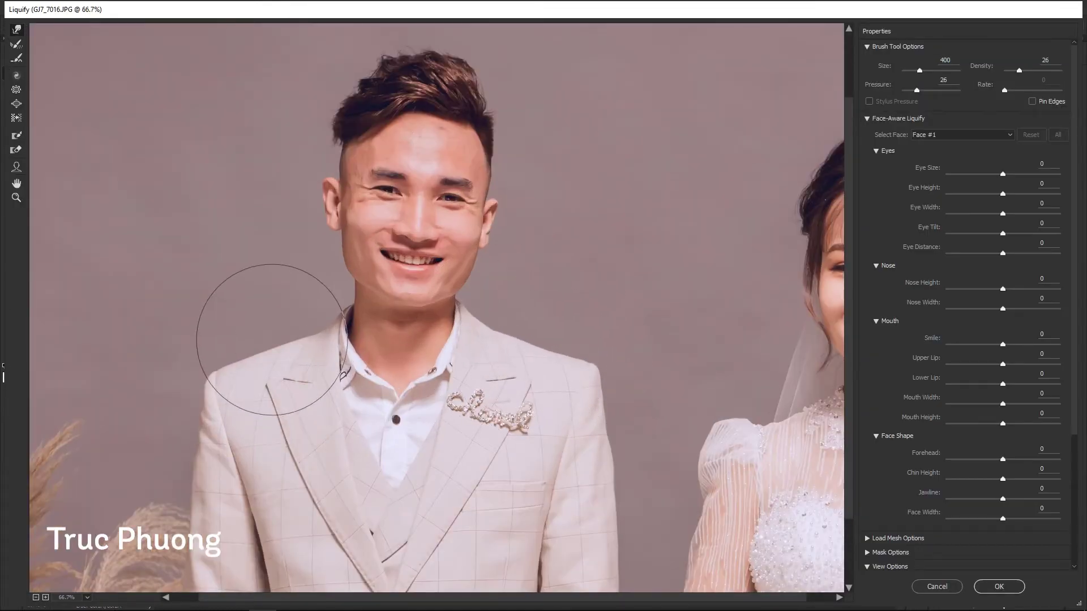
scroll(267, 340, "up", 1)
key("bracketleft")
key("bracketleft")
key("bracketleft")
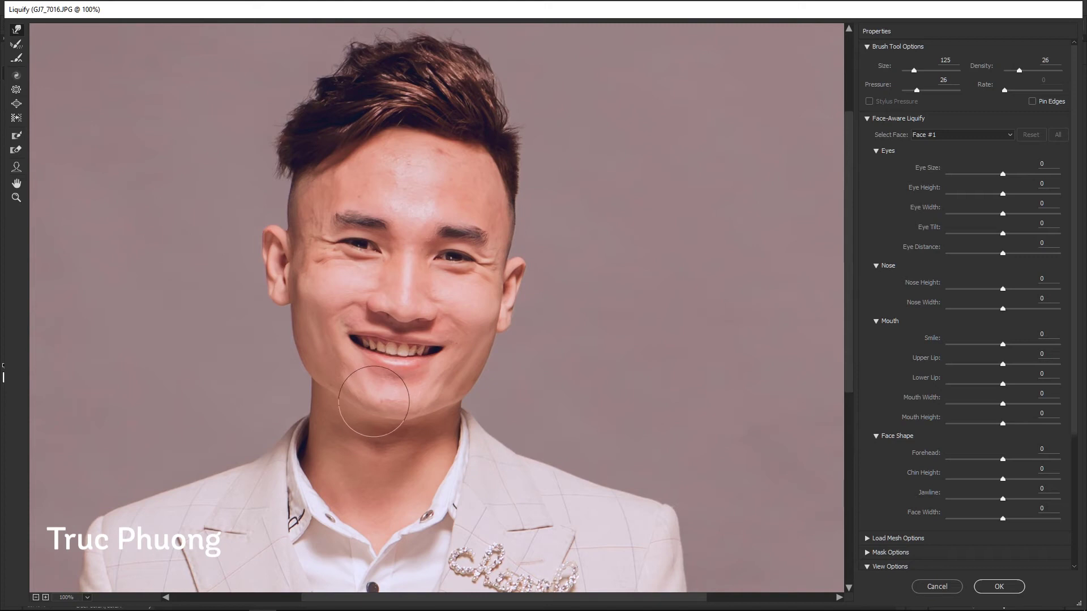
left_click_drag(521, 261, 536, 296)
key("bracketright")
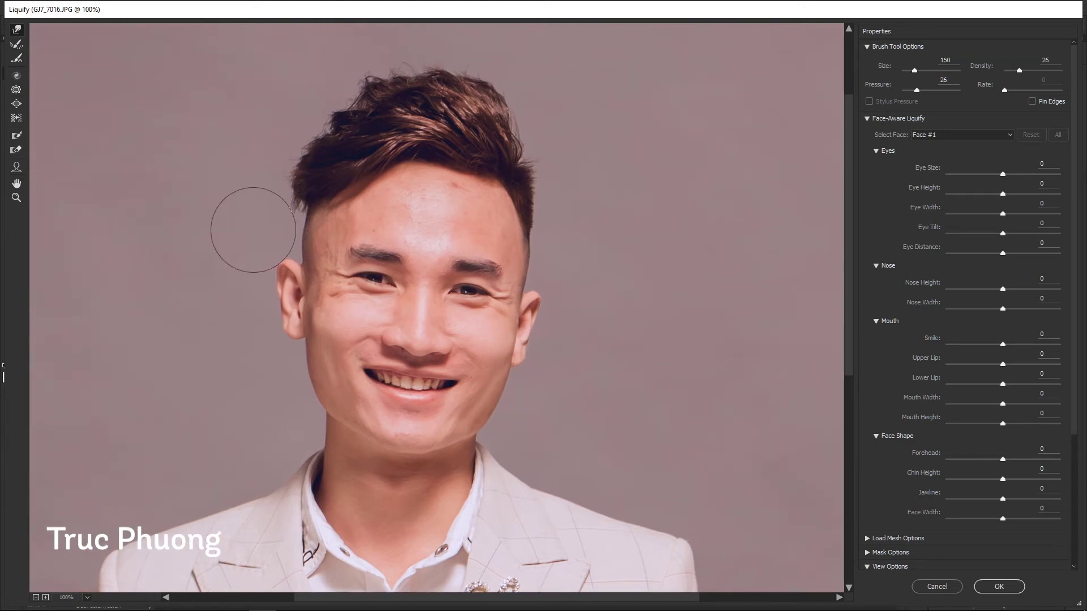
key("ctrl+minus")
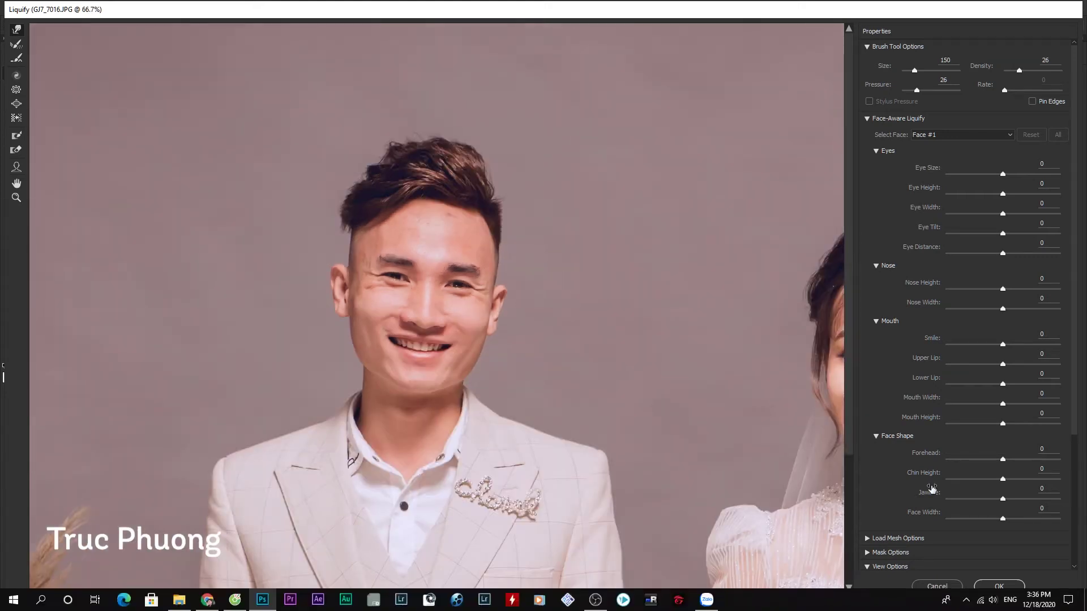
key("ctrl+plus")
key("bracketleft")
key("bracketleft")
key("bracketleft")
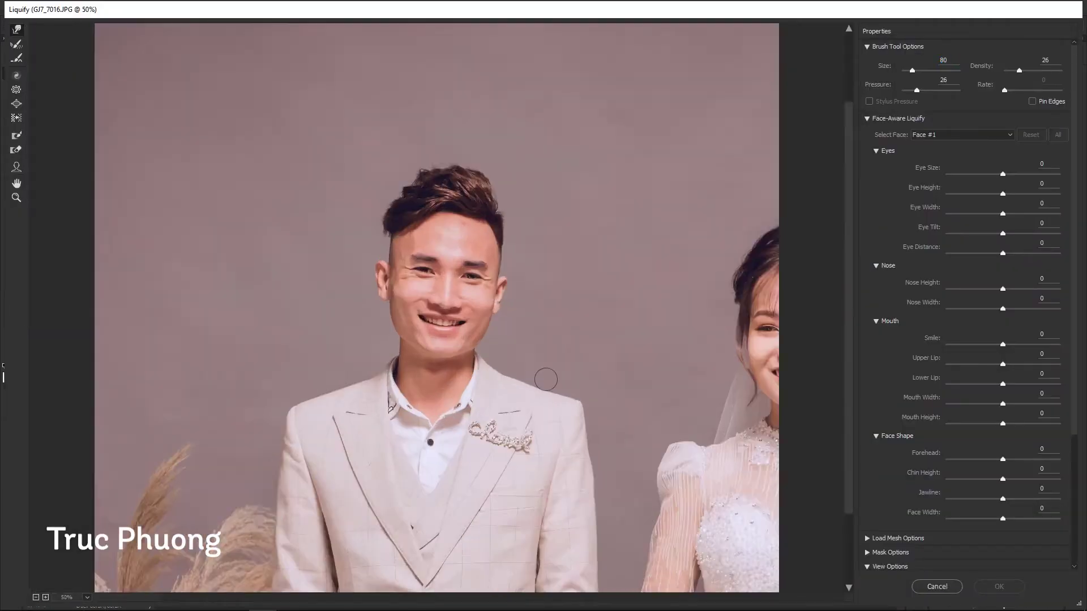
key("ctrl+plus")
key("ctrl+plus")
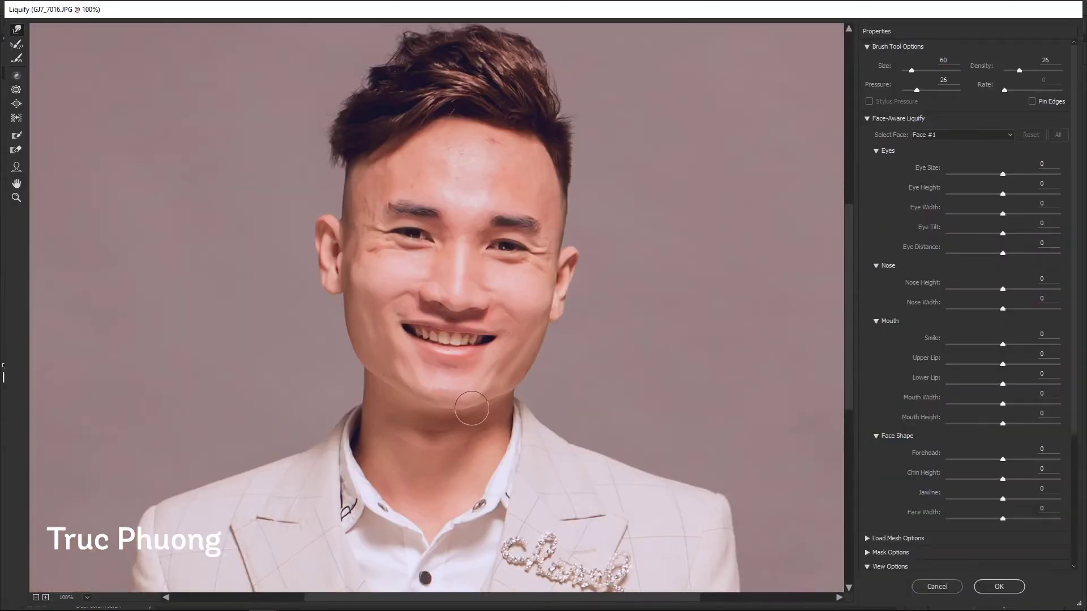
key("ctrl+plus")
key("bracketleft")
key("bracketleft")
key("bracketleft")
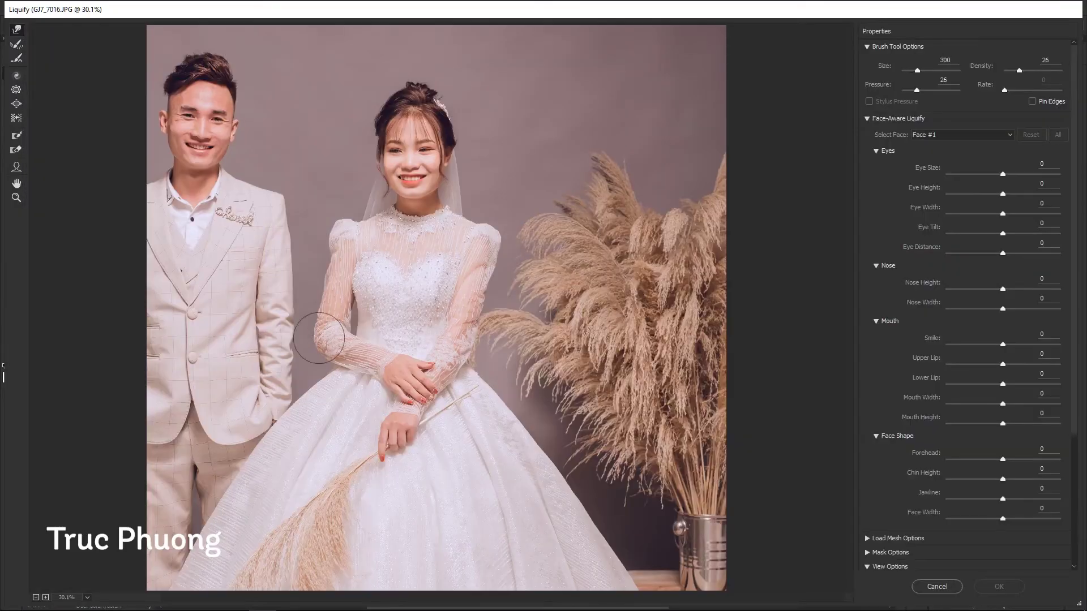
- Slim the bride's sleeve edge inward and apply the Liquify pass
left_click_drag(319, 338, 326, 338)
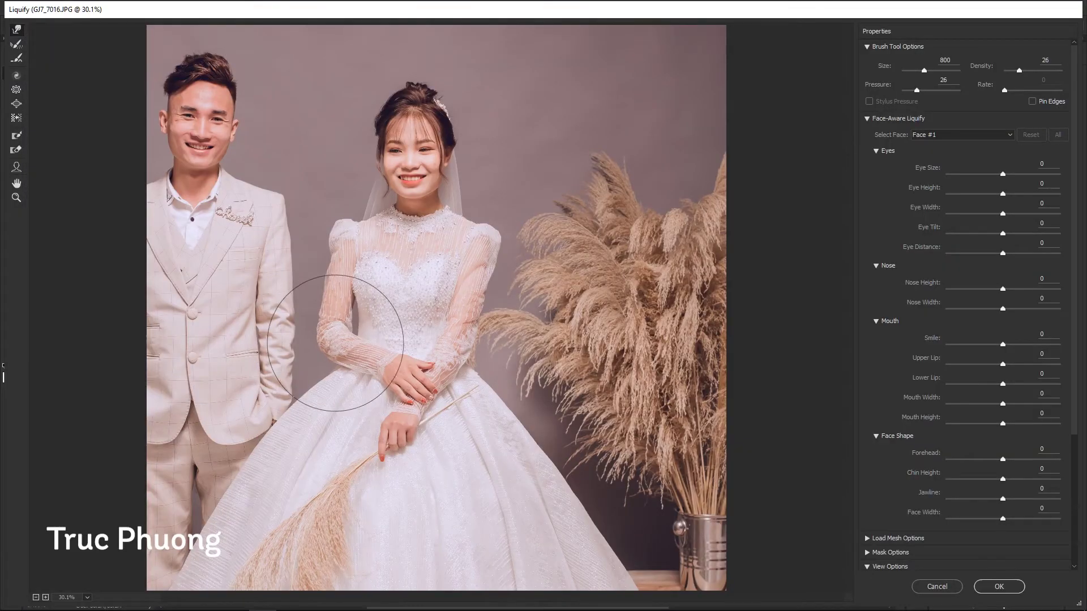
key("bracketright")
key("bracketright")
key("bracketright")
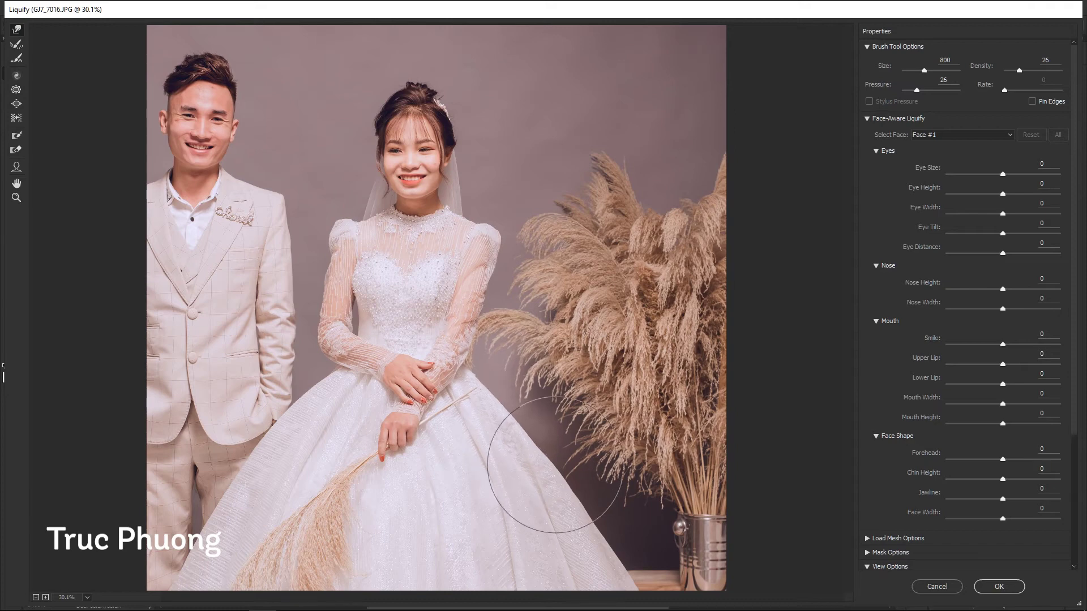
key("ctrl+plus")
scroll(351, 362, "up", 3)
key("bracketleft")
key("bracketleft")
key("bracketleft")
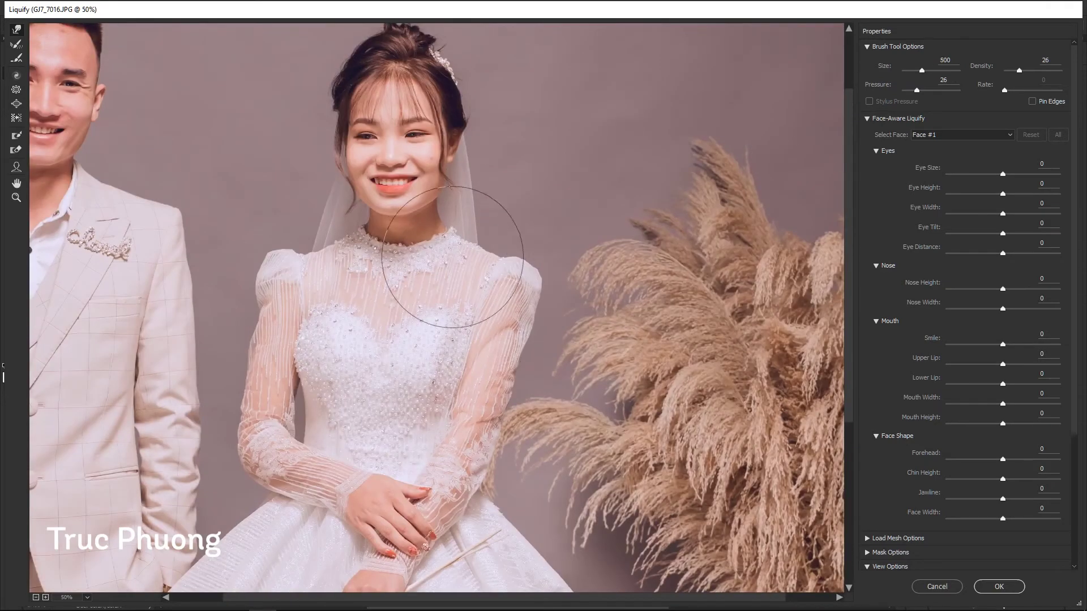
key("bracketleft")
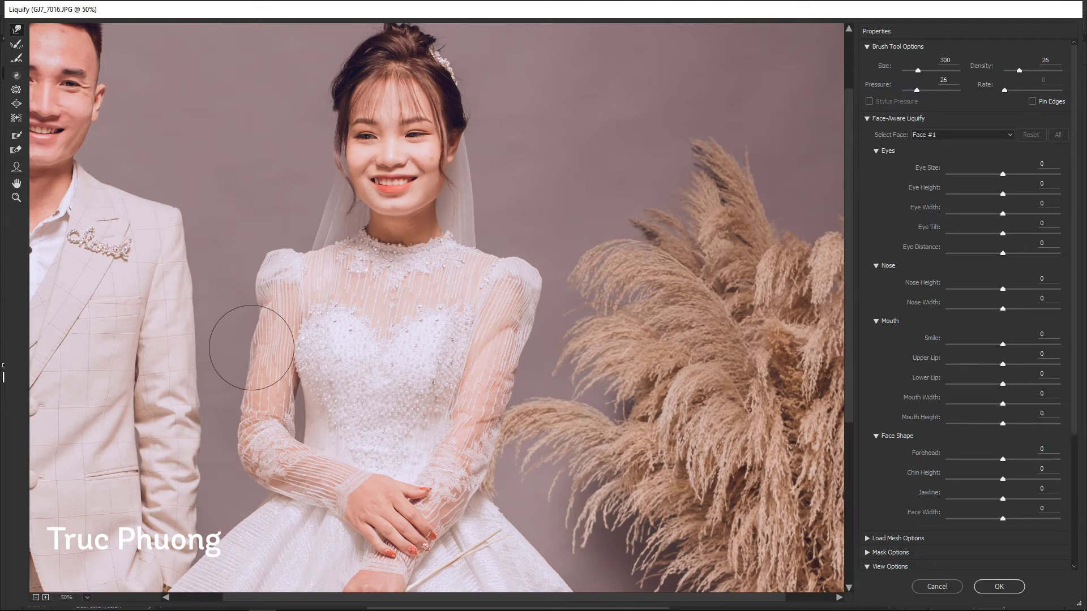
key("Return")
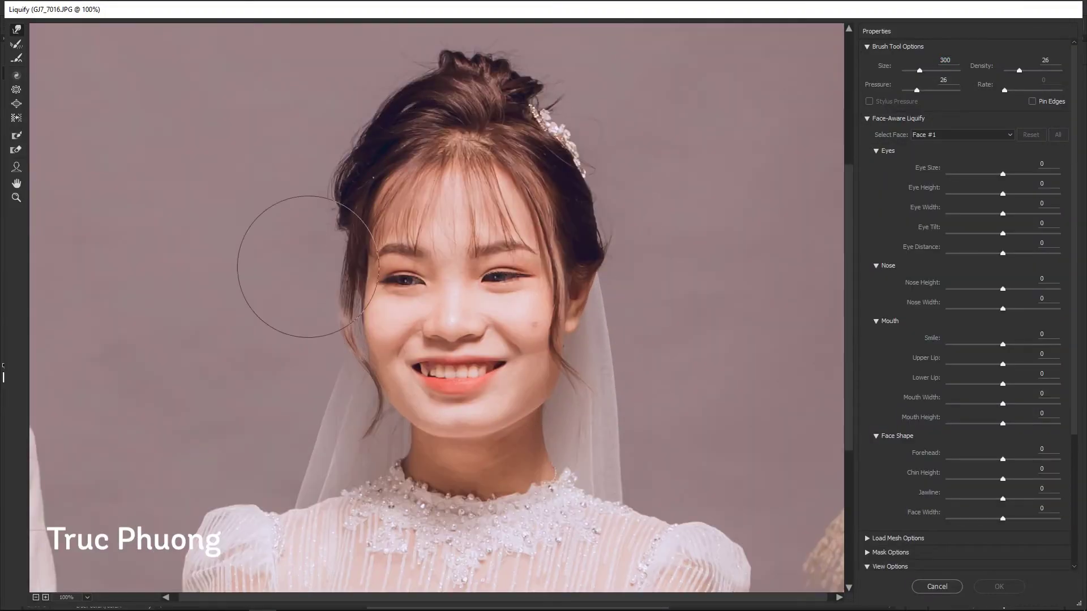
- Reopen Liquify with Forward Warp, zoomed in on the bride's mouth with a small brush
left_click(16, 168)
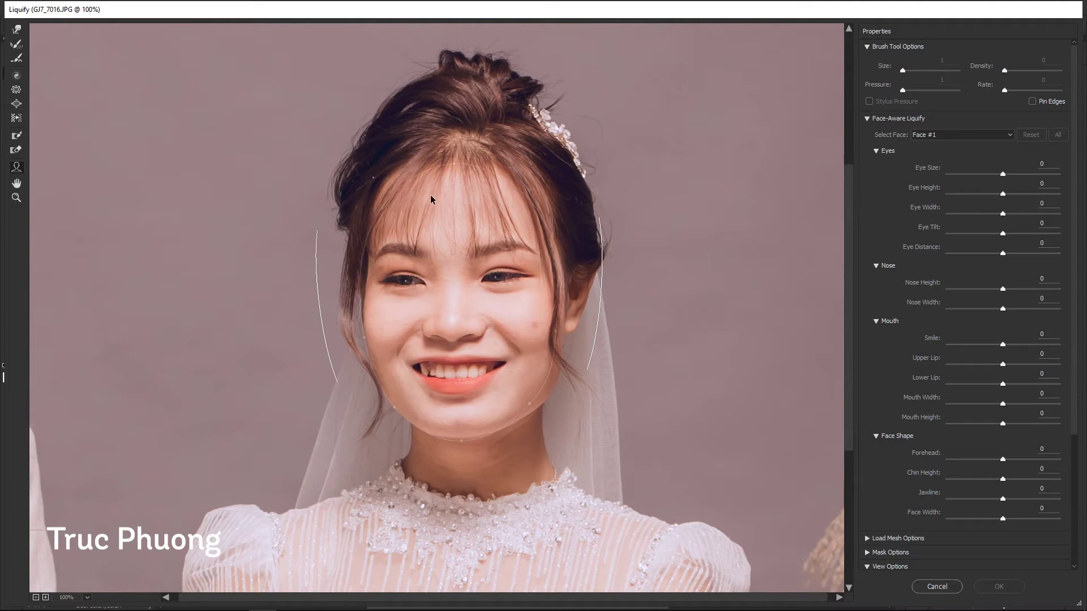
key("w")
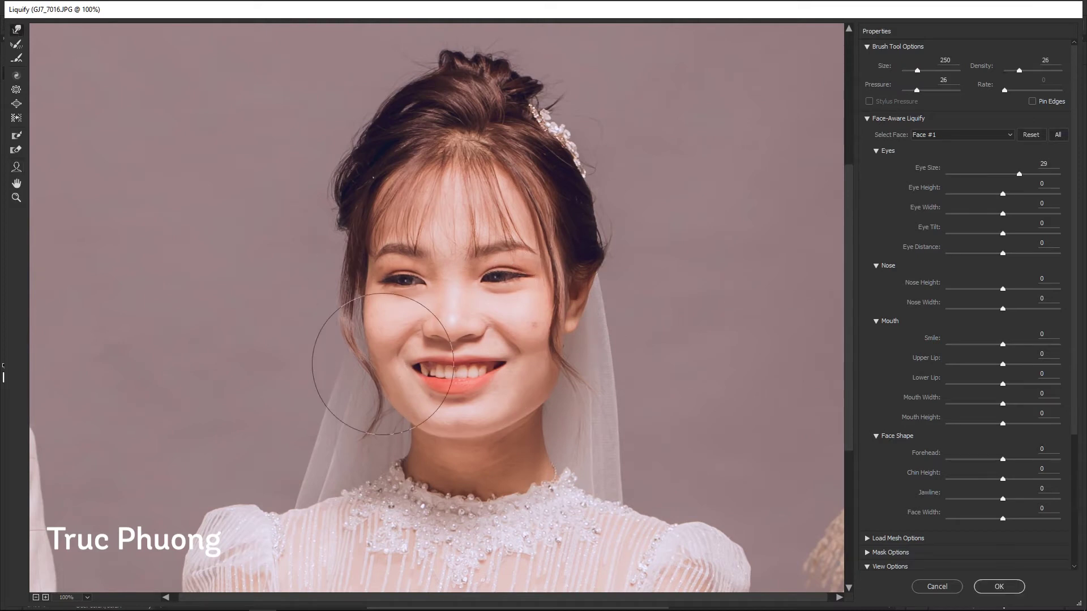
key("bracketright")
key("ctrl+plus")
key("ctrl+minus")
key("ctrl+minus")
key("bracketleft")
key("bracketleft")
key("bracketleft")
key("ctrl+plus")
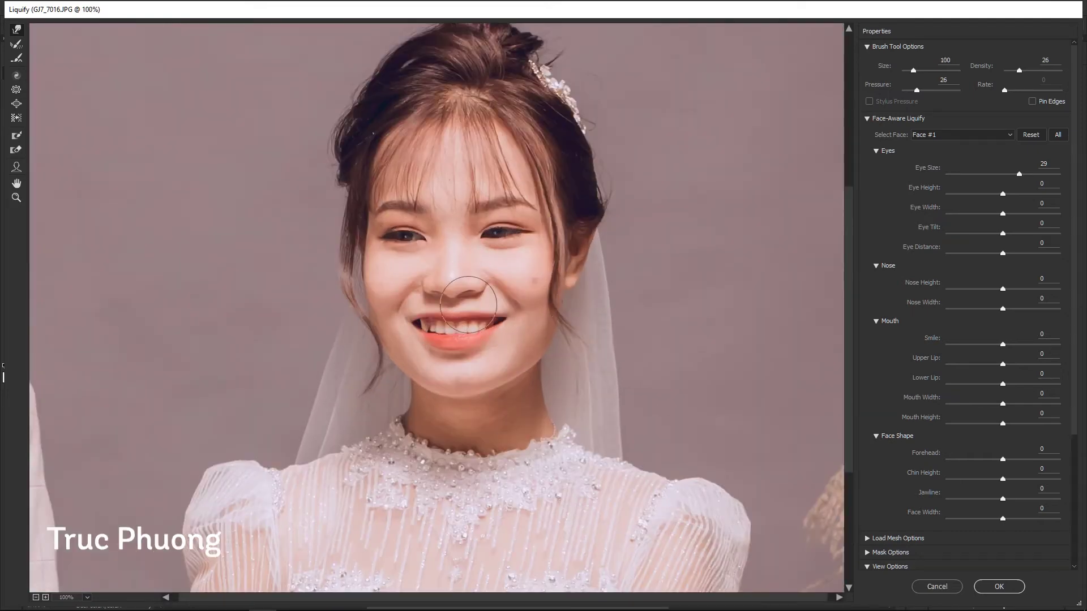
key("ctrl+plus")
key("bracketleft")
key("bracketleft")
key("bracketleft")
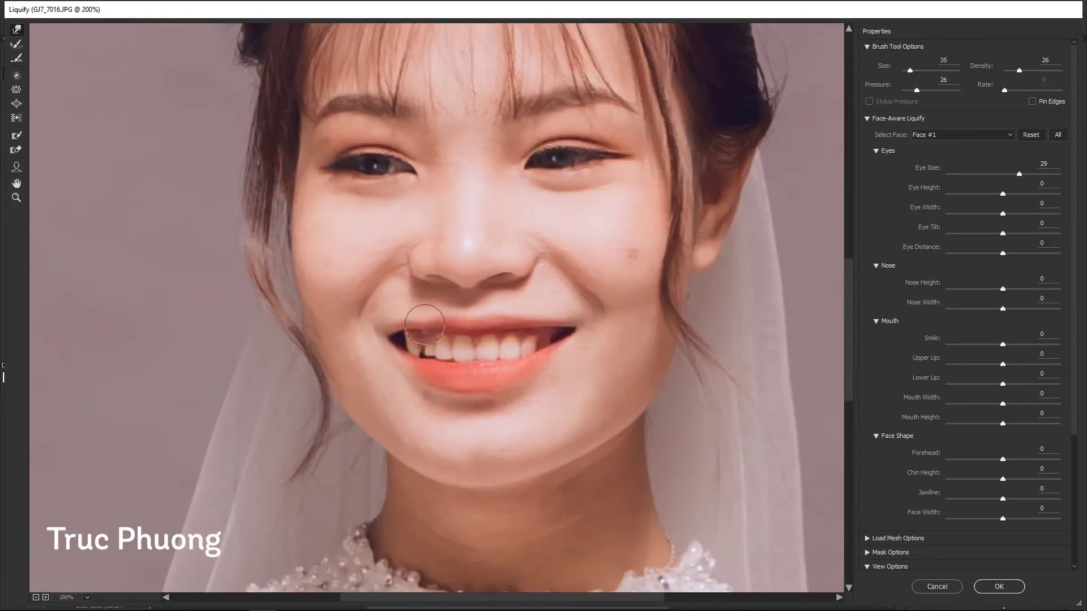
- Use the freeze/thaw mask brush to clear the protective mask from the bride's teeth
key("r")
key("bracketleft")
key("bracketleft")
key("bracketleft")
key("bracketleft")
key("bracketleft")
key("bracketleft")
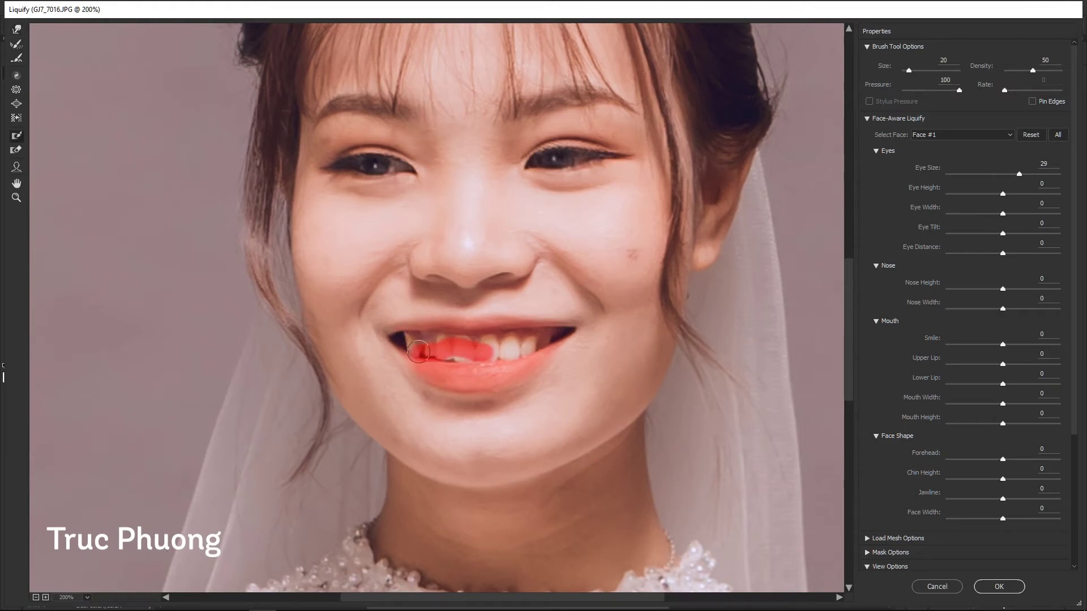
key("bracketright")
key("bracketright")
key("bracketright")
key("bracketleft")
key("bracketleft")
key("bracketleft")
key("bracketleft")
key("bracketleft")
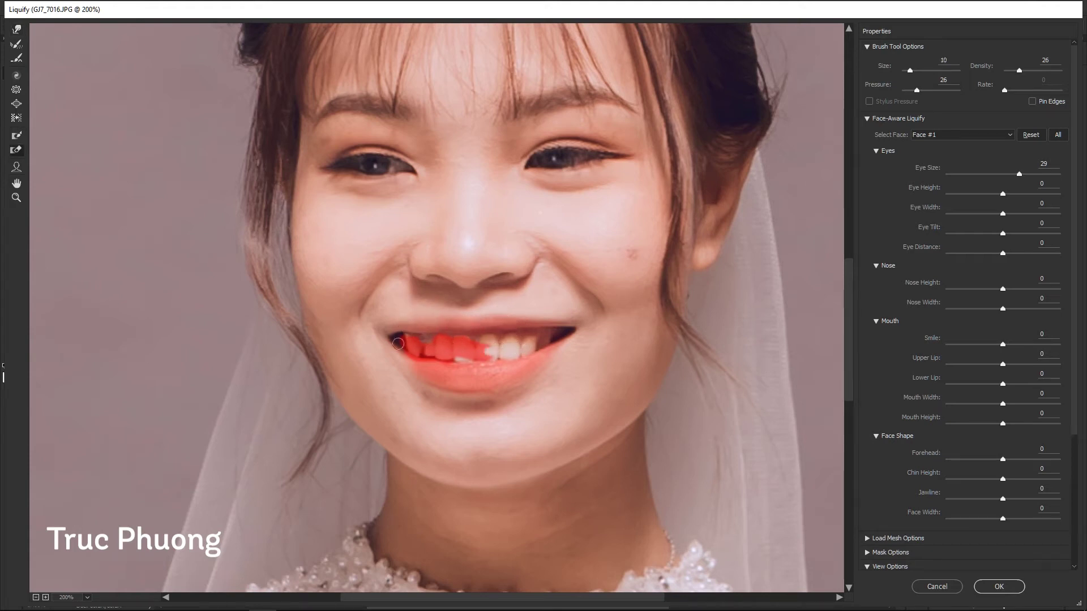
left_click_drag(504, 340, 489, 357)
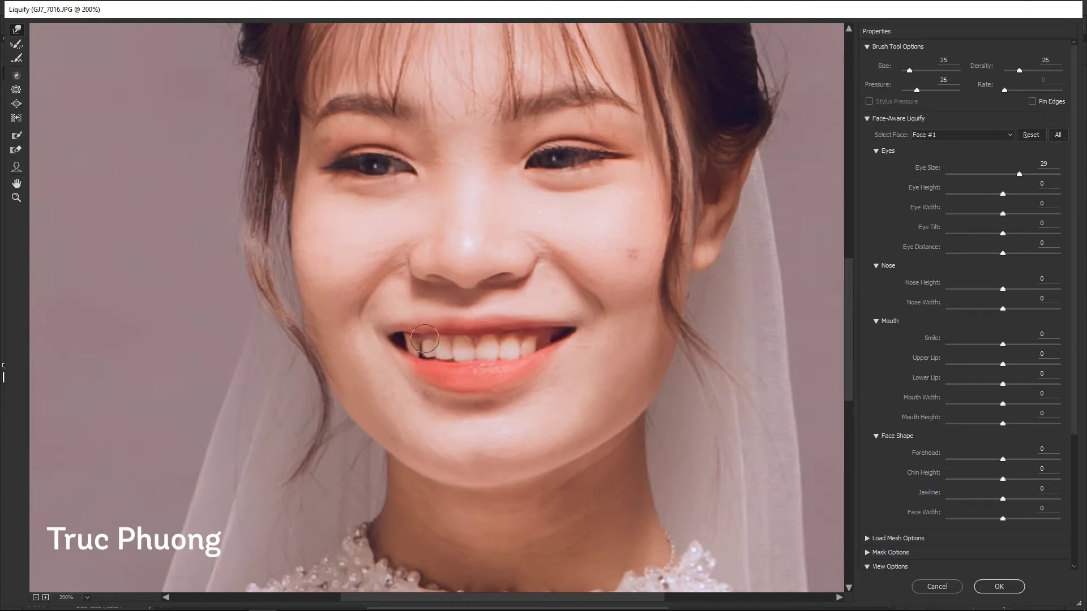
- Check the teeth up close, zoom out to the whole bride, and apply the Liquify edits
key("ctrl+plus")
key("bracketleft")
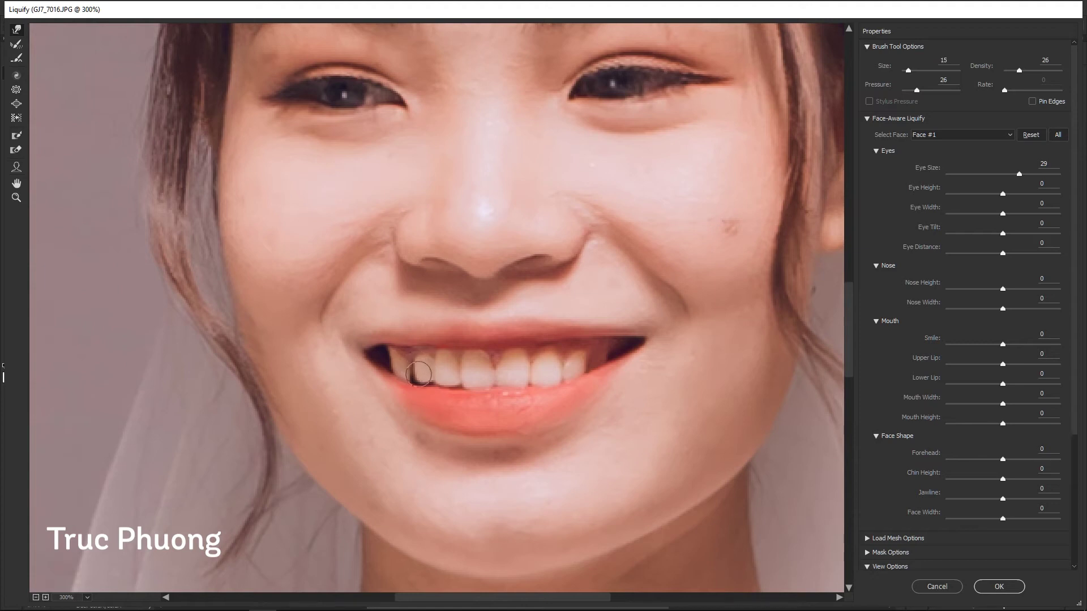
scroll(427, 383, "down", 2)
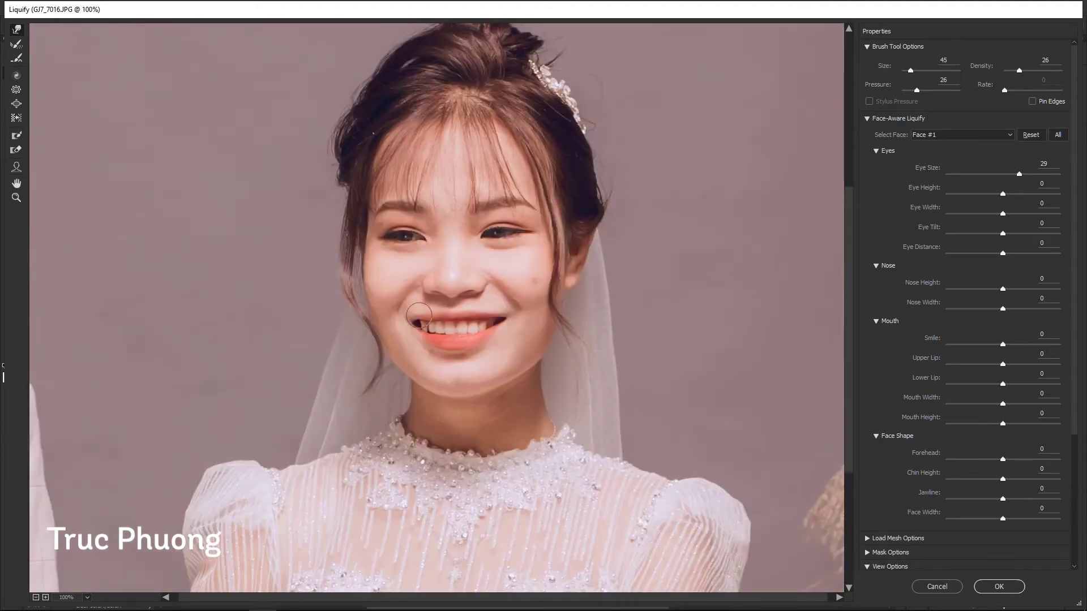
key("bracketleft")
scroll(419, 315, "up", 1, "alt")
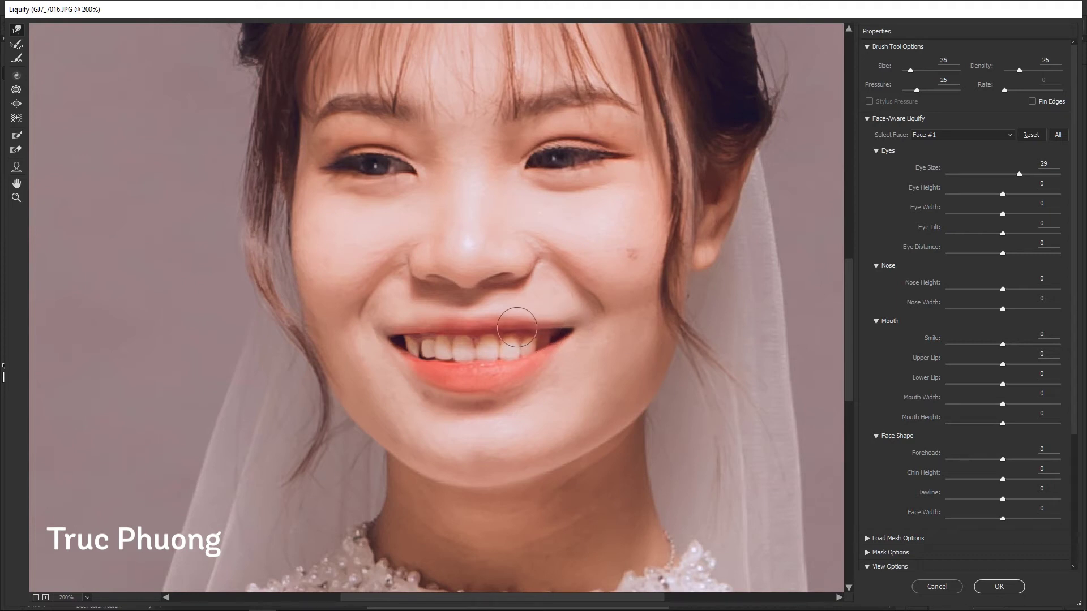
key("bracketleft")
scroll(533, 341, "down", 1, "alt")
key("Return")
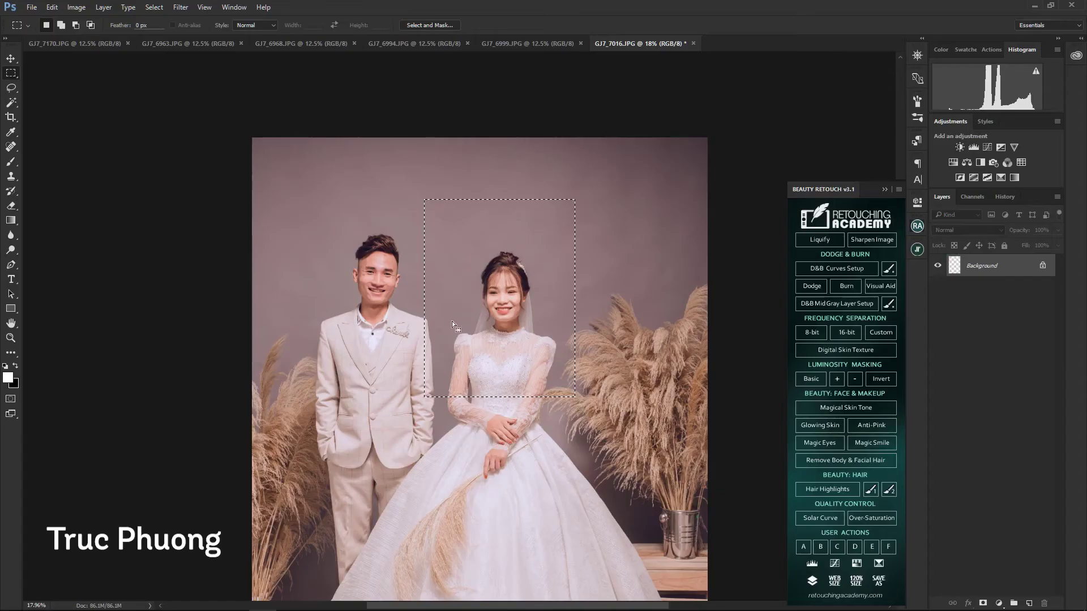
- Reopen Liquify and raise the bride's eyes with the face tool
scroll(569, 325, "up", 3, "alt")
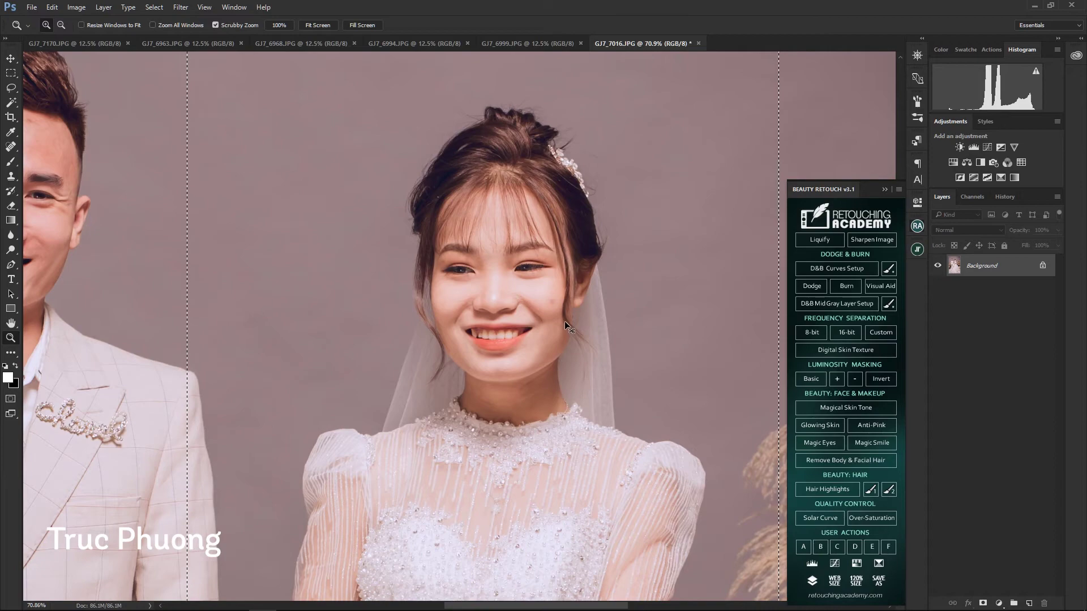
key("ctrl+shift+x")
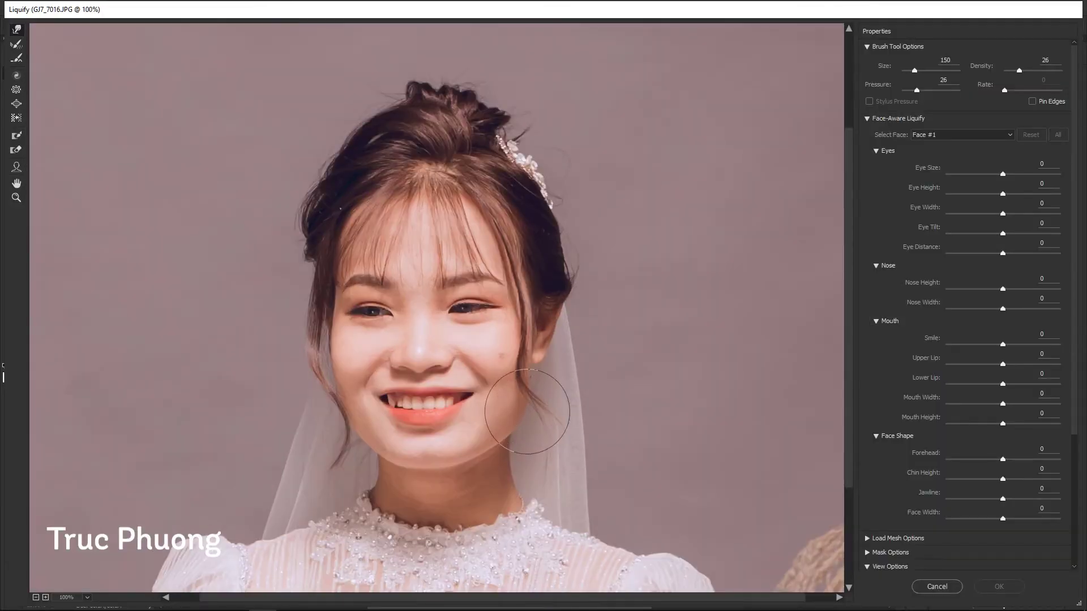
key("bracketright")
key("bracketright")
key("bracketright")
left_click(16, 167)
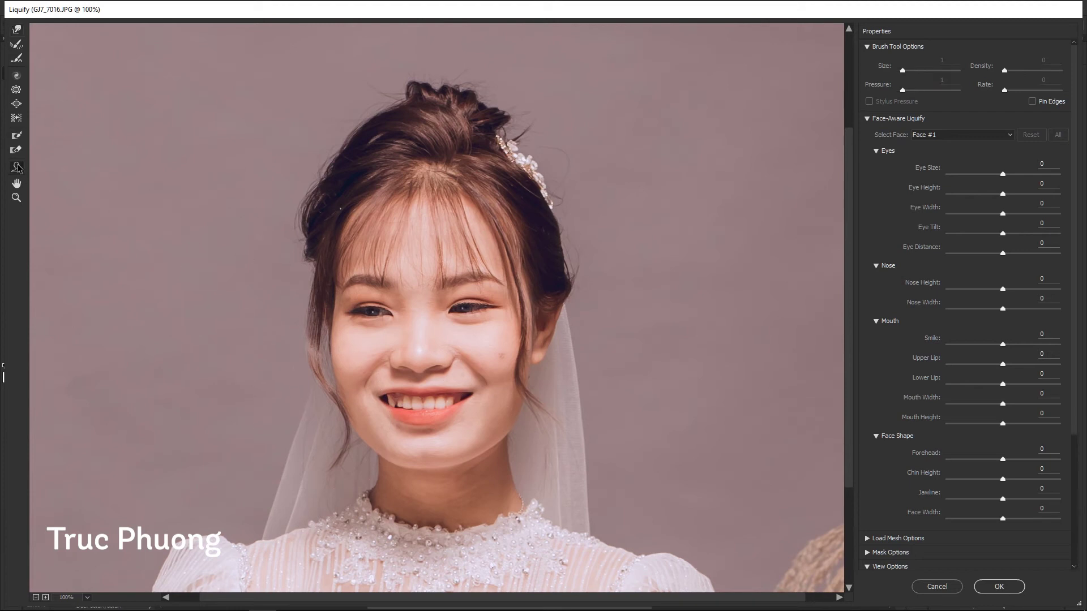
left_click(17, 30)
- Size the warp brush to fit the teeth, then close Liquify
key("bracketleft")
key("bracketleft")
key("bracketleft")
key("bracketleft")
key("bracketleft")
key("bracketright")
key("ctrl+minus")
key("bracketright")
key("bracketright")
key("bracketright")
key("bracketright")
key("bracketright")
key("bracketright")
key("bracketright")
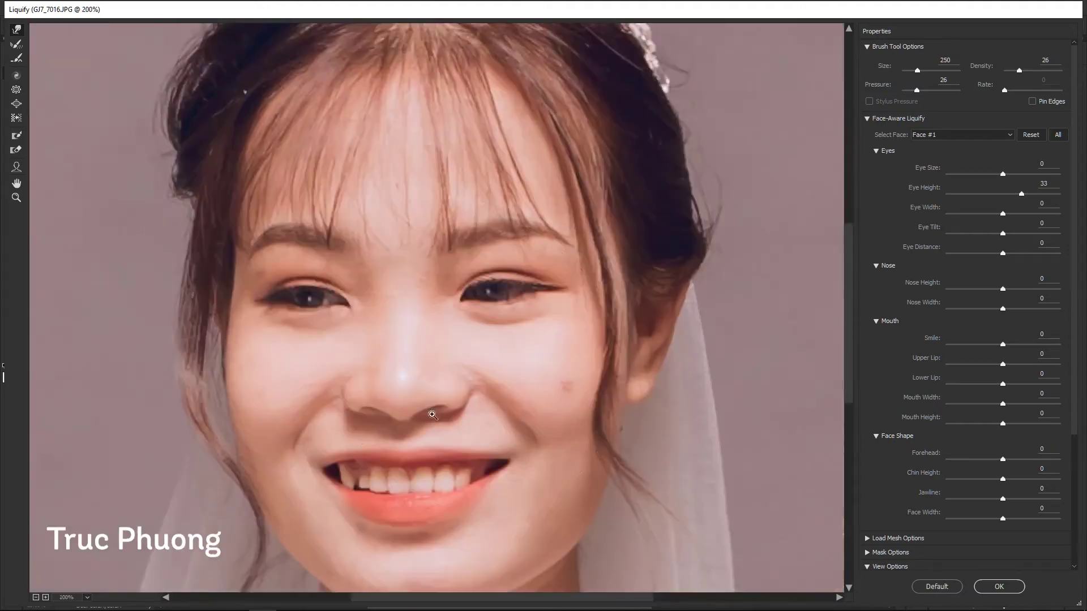
key("bracketleft")
key("bracketleft")
key("bracketleft")
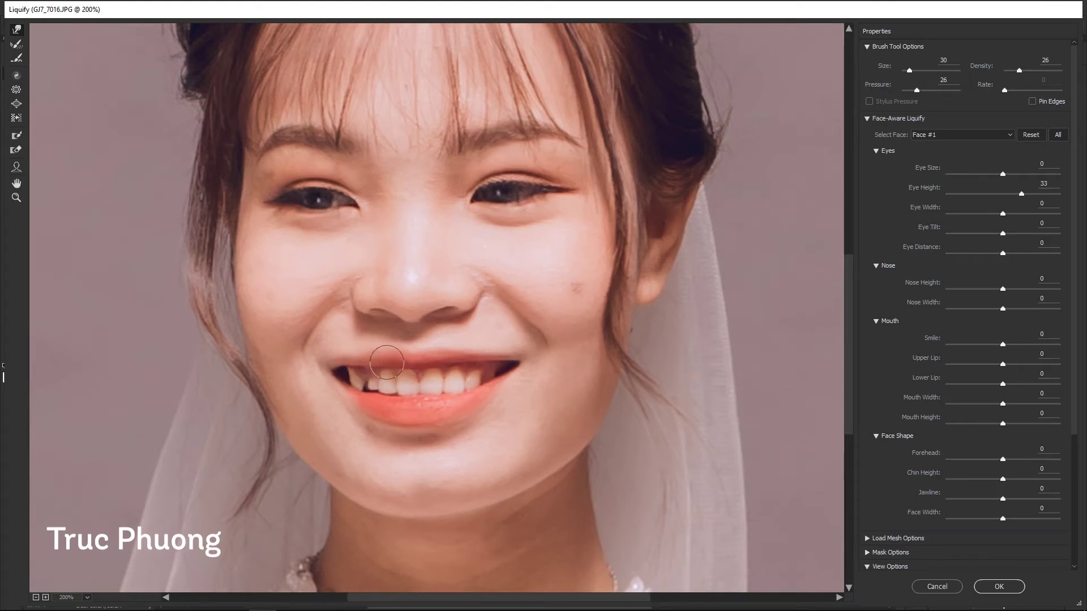
key("bracketright")
key("bracketright")
key("bracketleft")
key("bracketleft")
key("bracketleft")
key("Return")
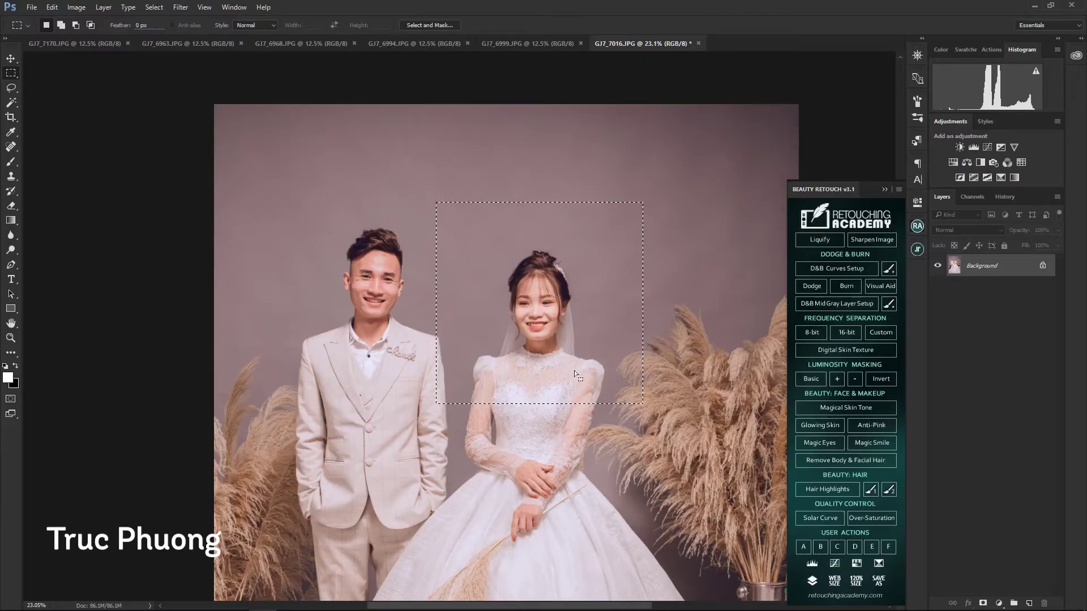
- In a new Liquify pass, push a tooth edge on the left of her smile slightly left with Forward Warp
key("ctrl+shift+x")
key("a")
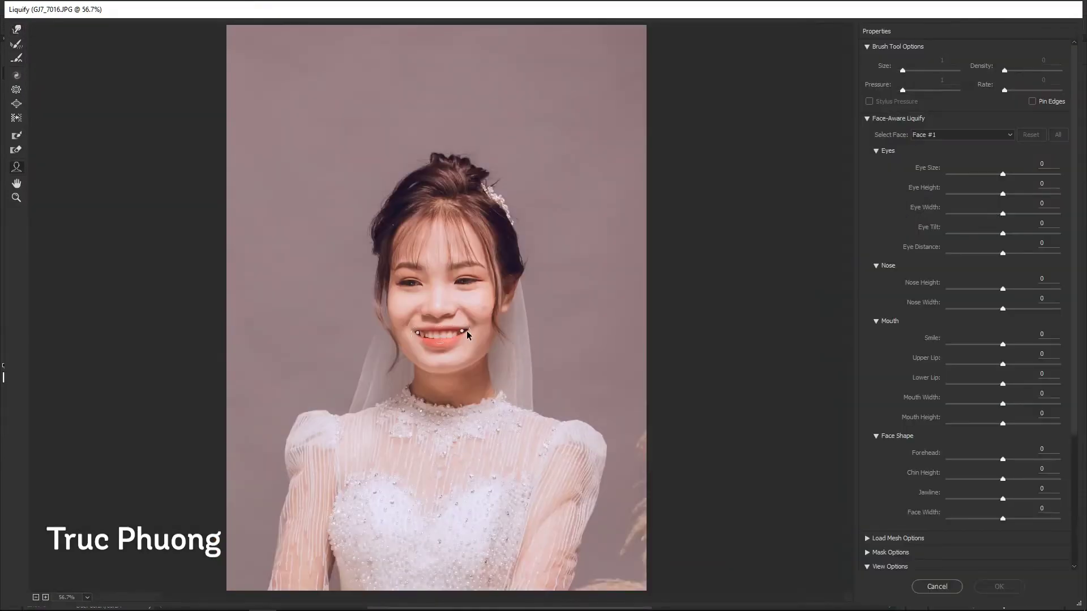
key("w")
key("ctrl+plus")
key("ctrl+plus")
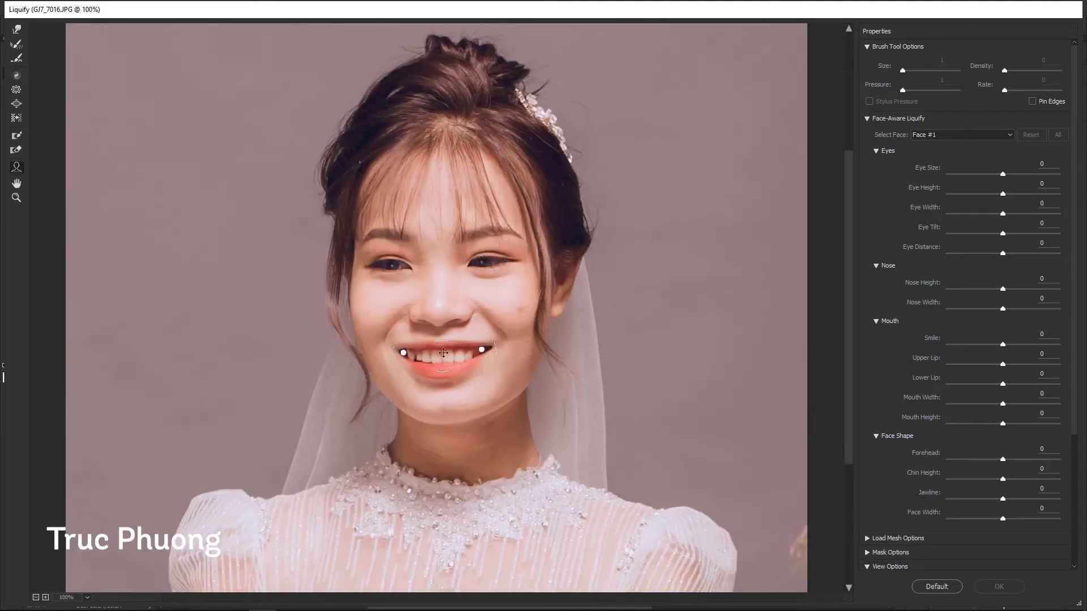
key("ctrl+plus")
left_click_drag(400, 396, 392, 399)
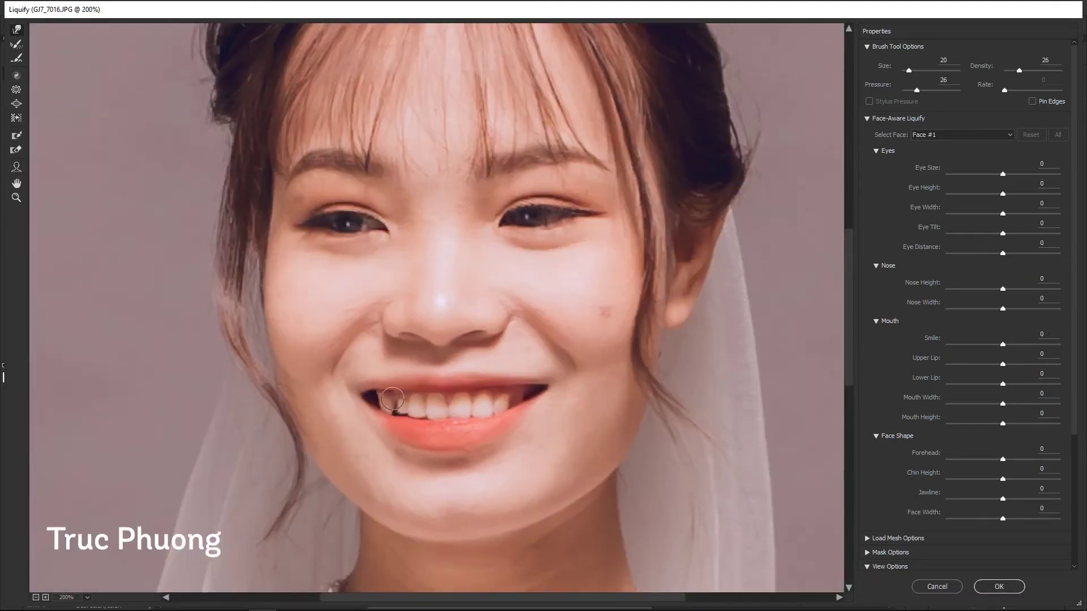
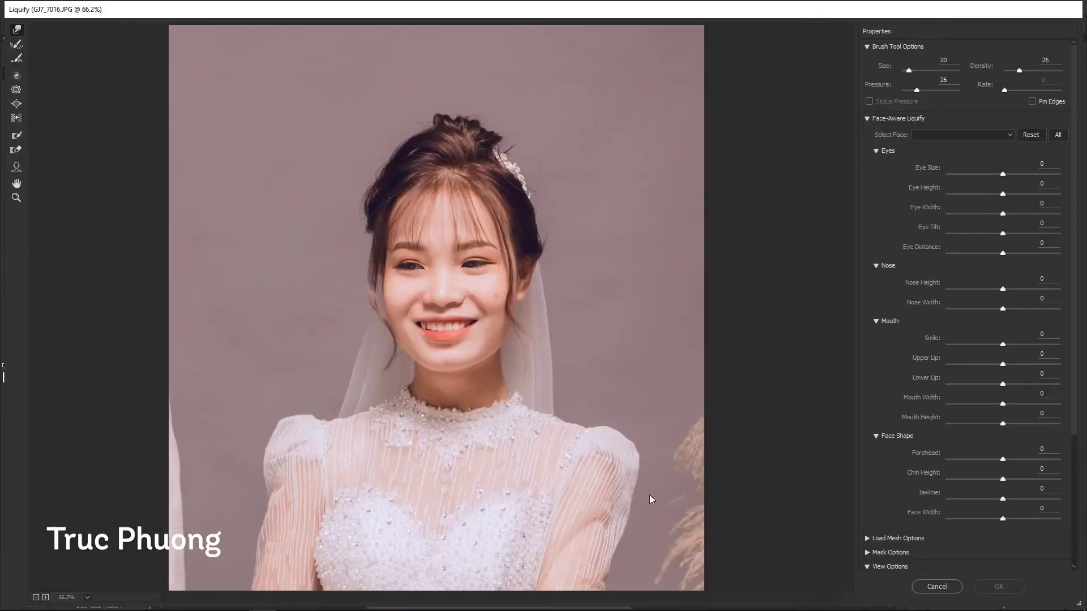
- Reshape the bride's lips with a finer Liquify brush and apply the Liquify changes
key("bracketright")
key("bracketright")
key("bracketright")
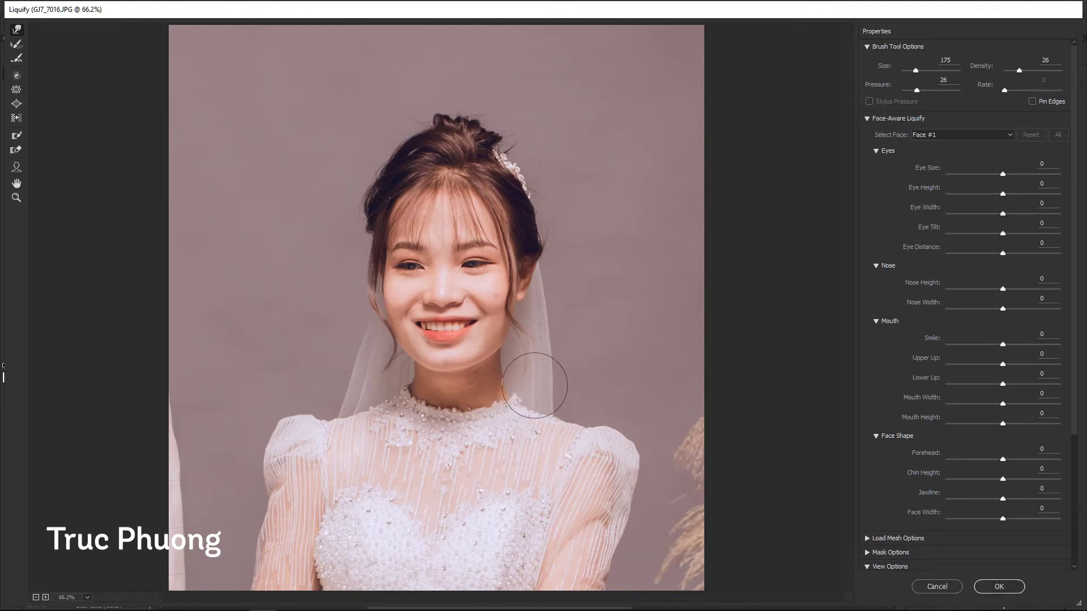
key("ctrl+plus")
key("bracketleft")
key("bracketleft")
key("bracketleft")
key("ctrl+plus")
key("bracketleft")
key("bracketleft")
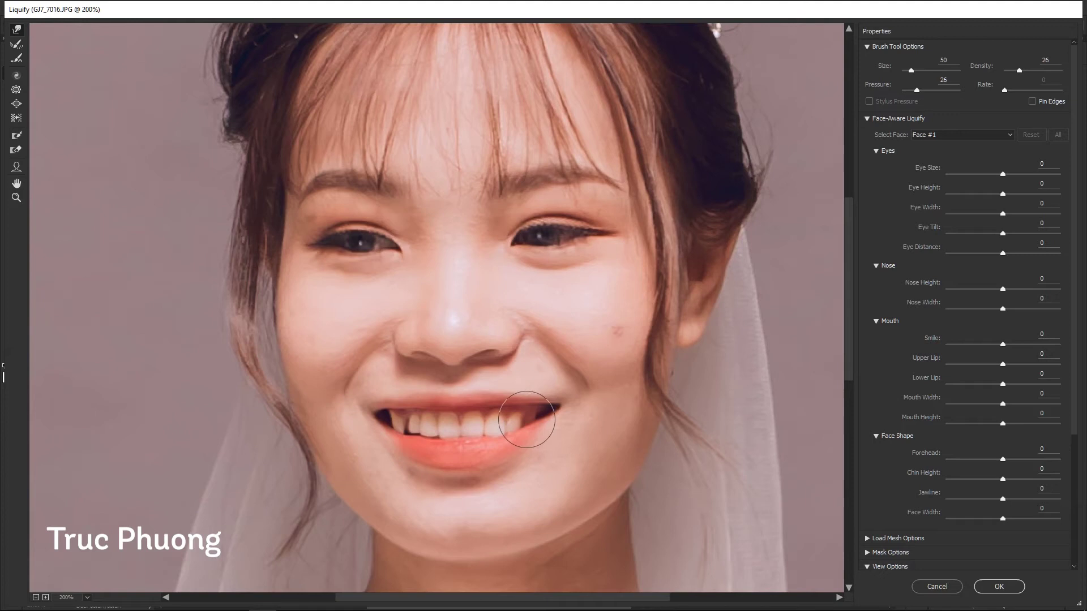
key("bracketleft")
key("bracketleft")
key("bracketleft")
key("Return")
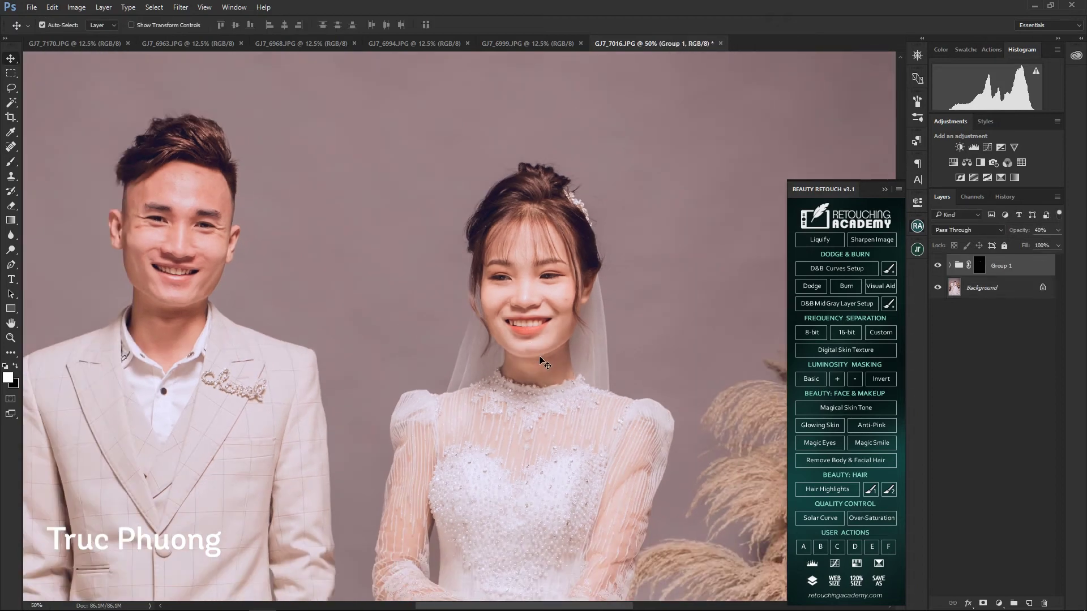
- Zoom in on the bride's face and add a new layer with a small brush
left_click_drag(557, 303, 600, 302)
key("ctrl+shift+alt+n")
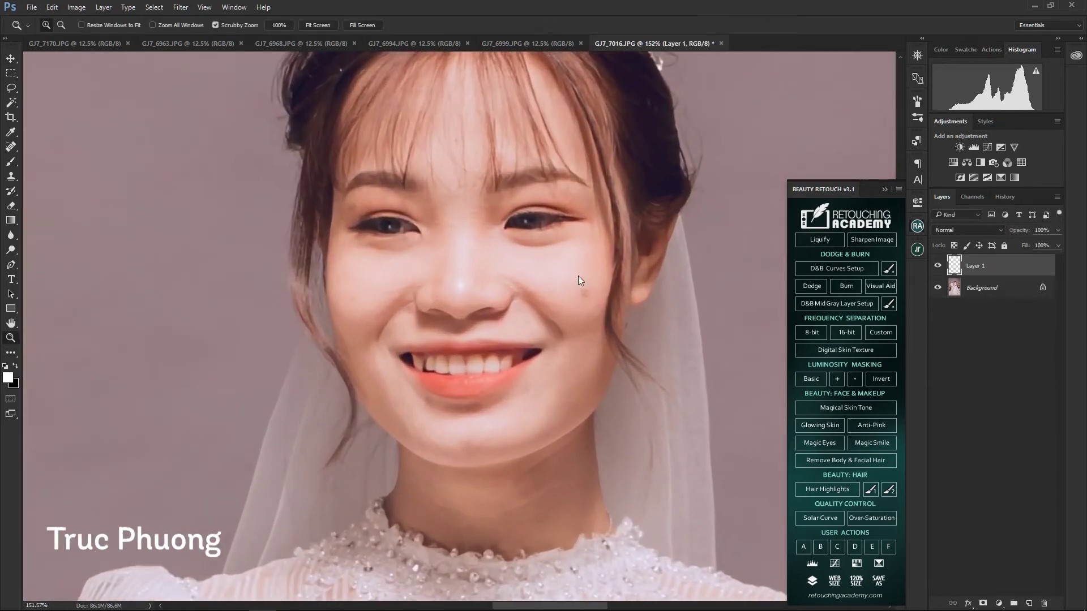
key("b")
left_click_drag(490, 227, 480, 222)
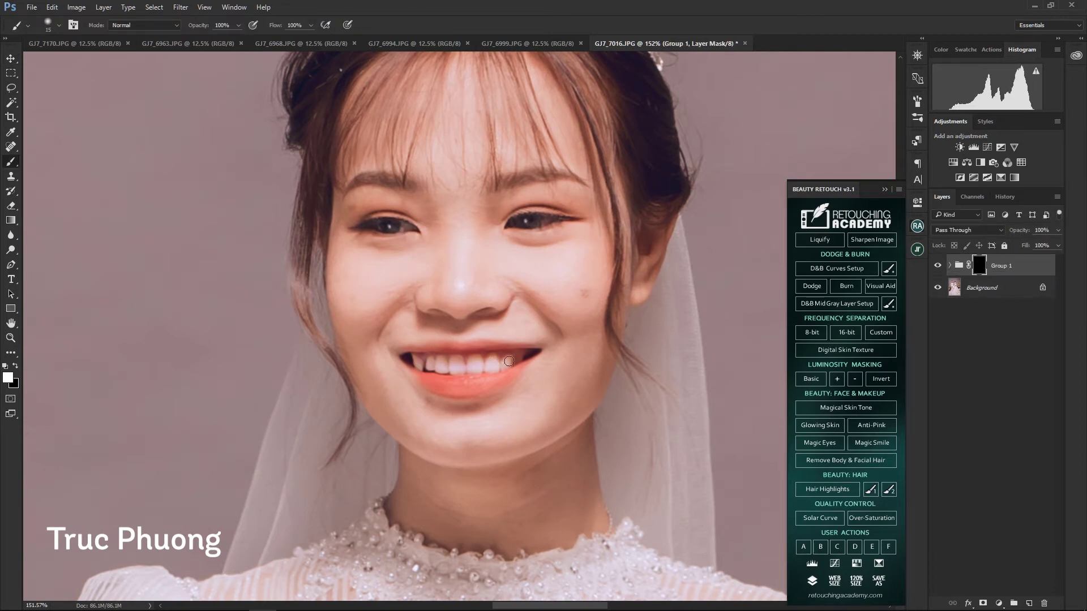
key("ctrl+1")
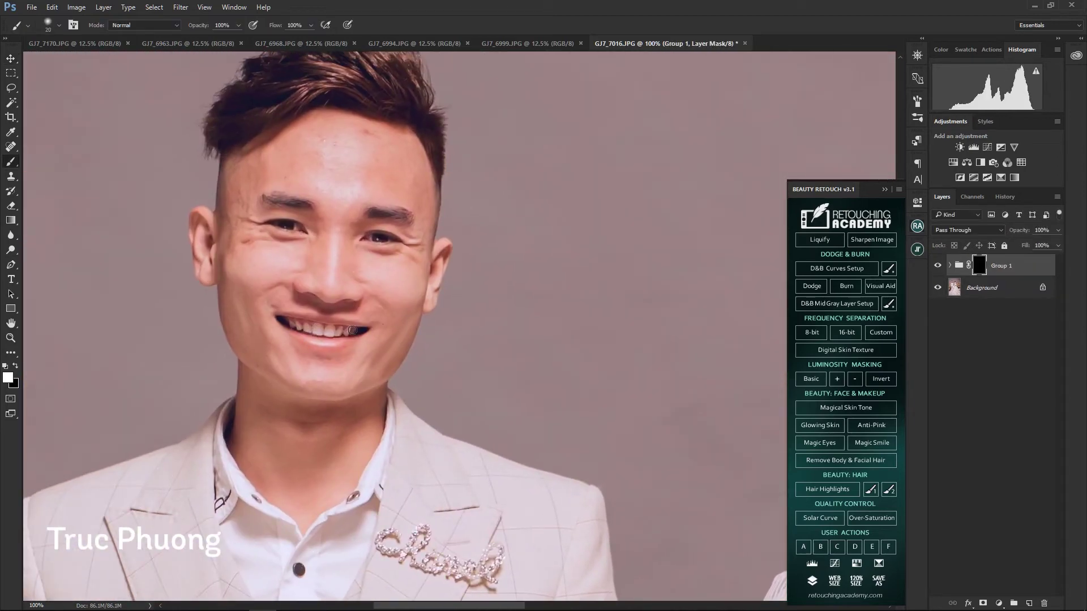
- Paint brightening onto the groom's face with a larger brush, then swap to black
key("z")
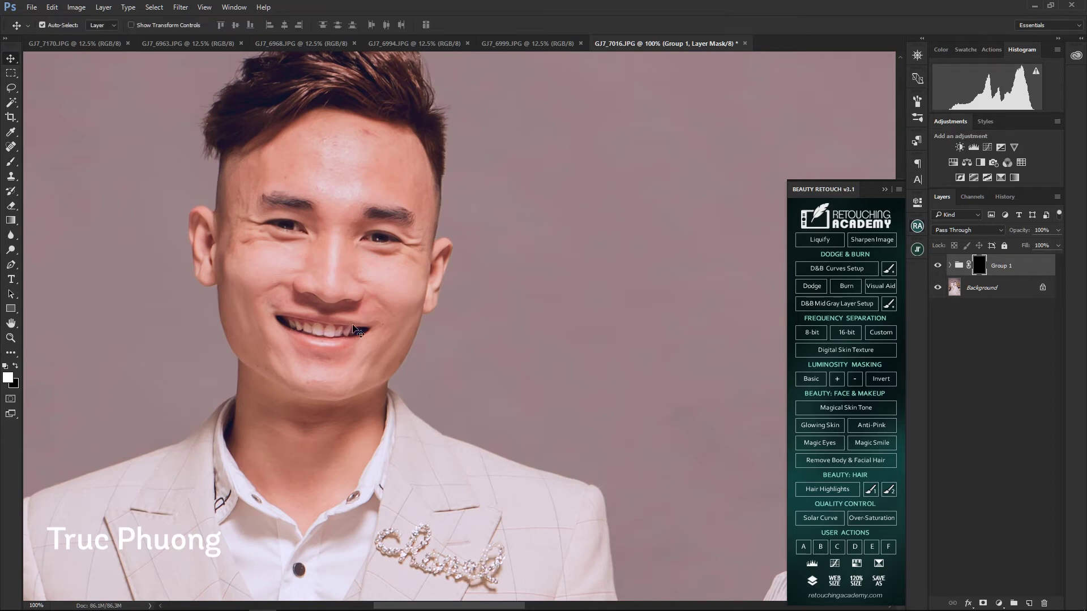
left_click_drag(381, 319, 338, 305)
key("b")
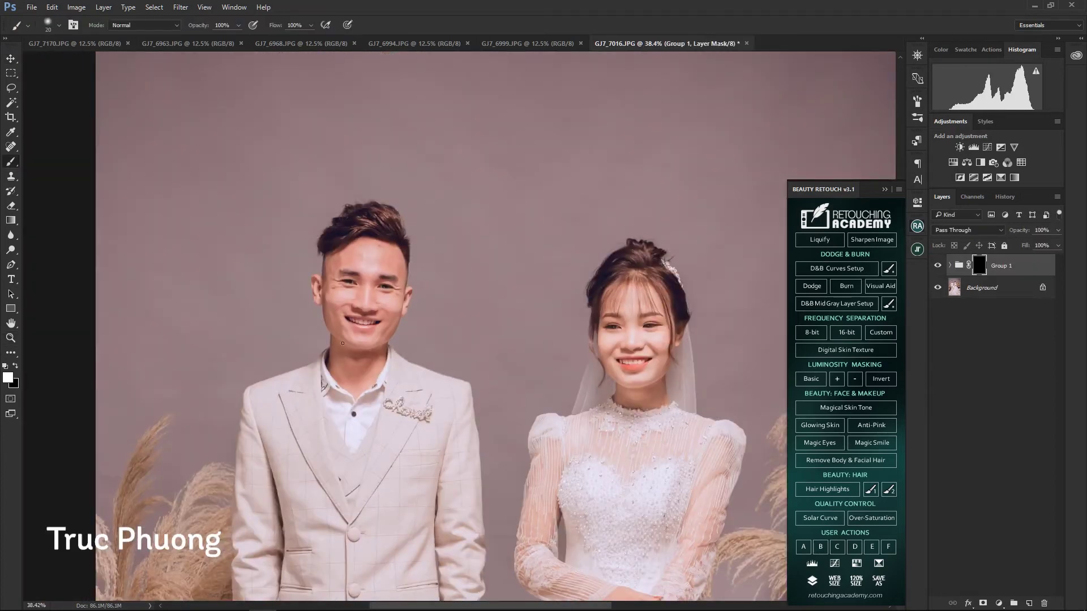
key("ctrl+plus")
key("bracketright")
left_click_drag(299, 290, 384, 281)
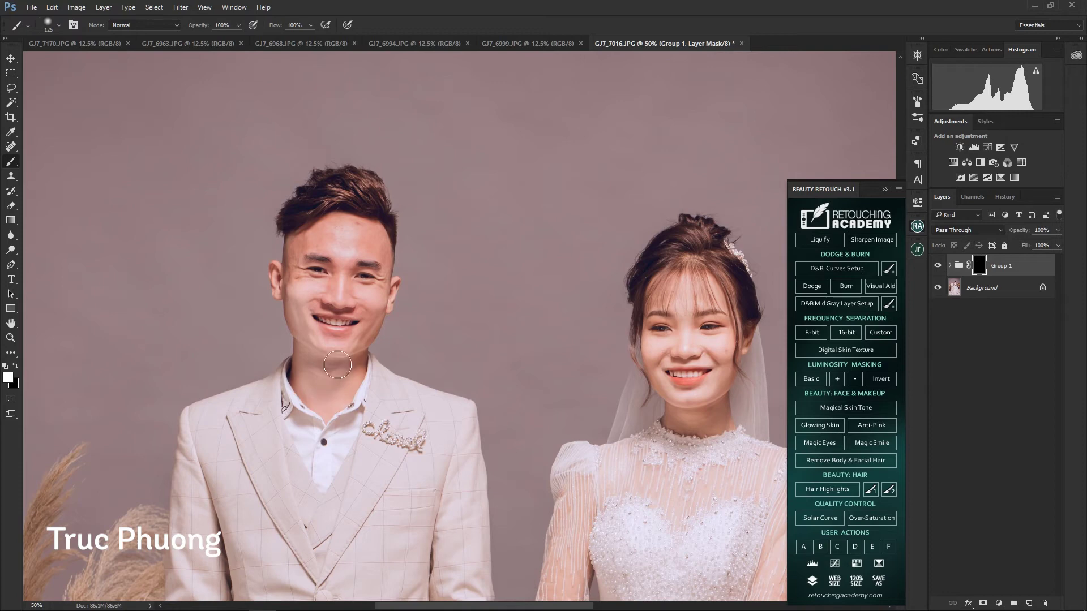
key("bracketleft")
key("bracketleft")
key("x")
- Lower the brightening group's opacity to 40% and review the whole photo
key("z")
key("4")
key("ctrl+0")
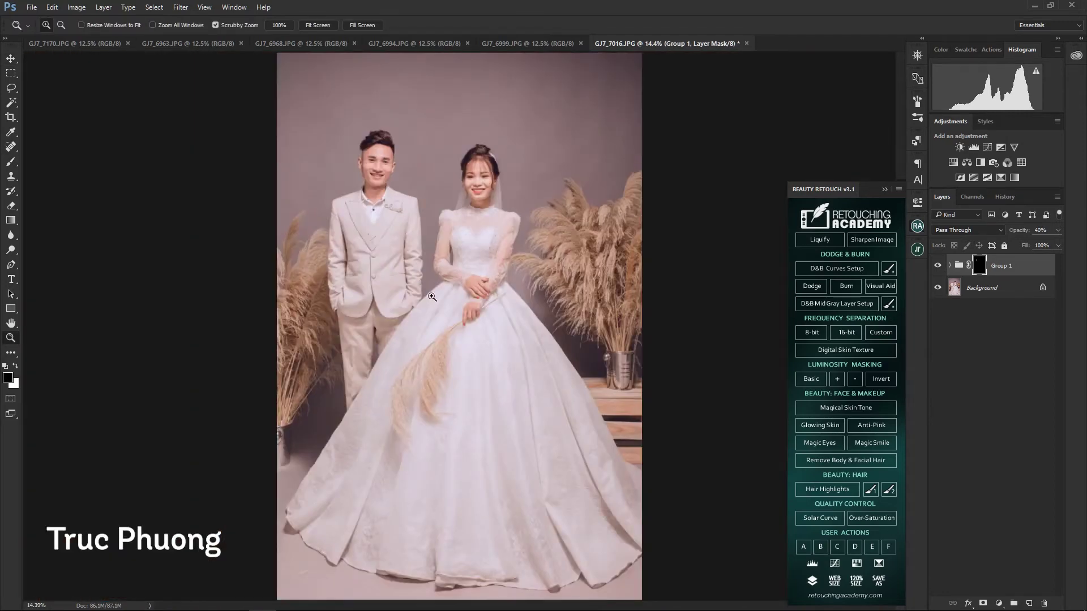
right_click(410, 229)
left_click(461, 192)
left_click_drag(386, 172, 424, 251)
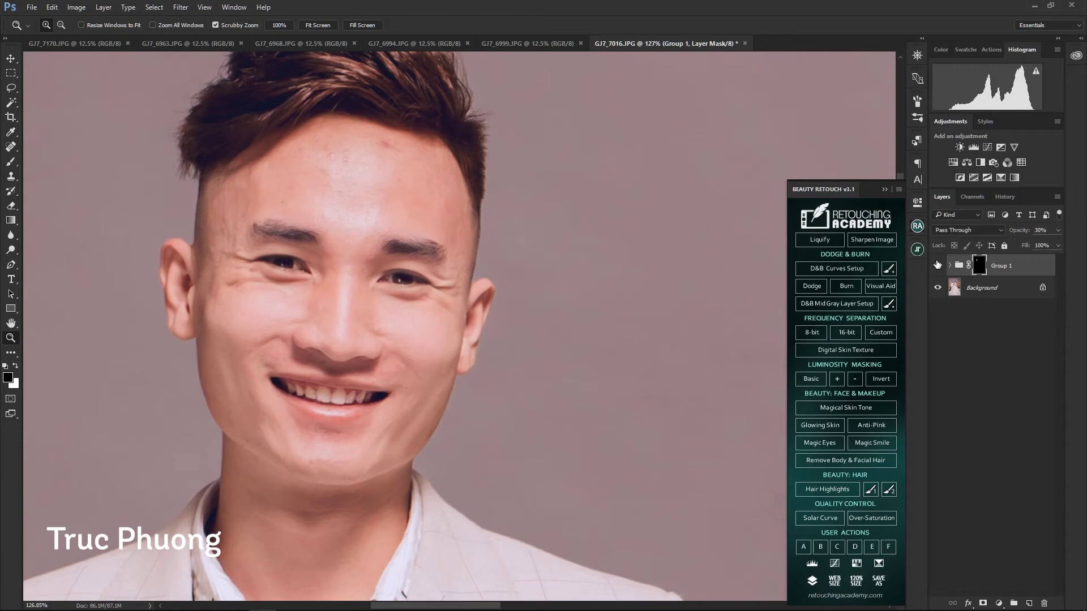
- Compare the brightening before and after, discard the group, and open Liquify
left_click(937, 264)
right_click(605, 287)
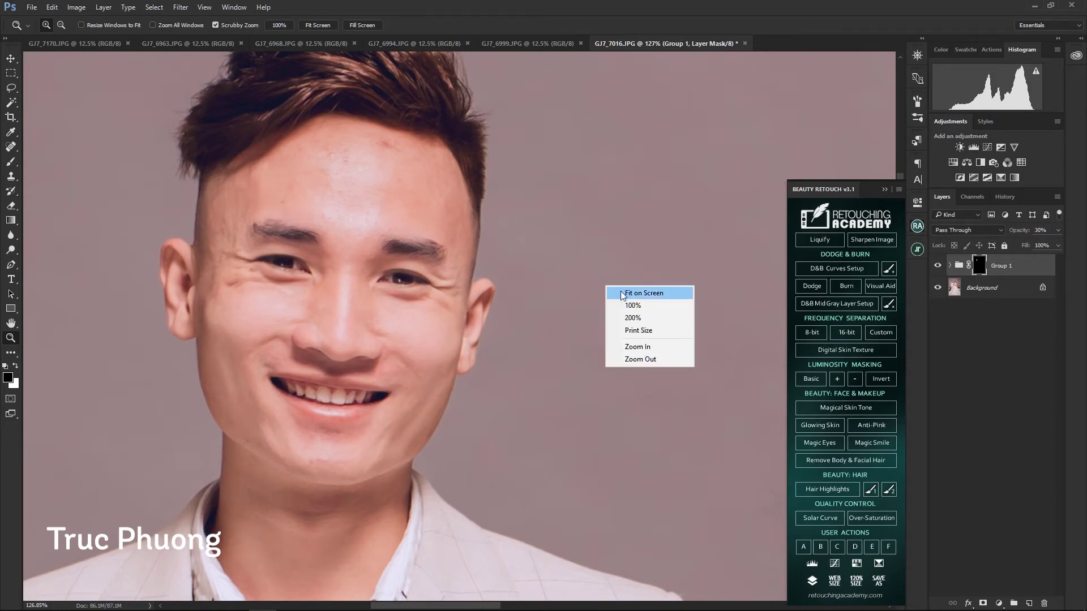
left_click(629, 294)
key("Delete")
key("shift+ctrl+x")
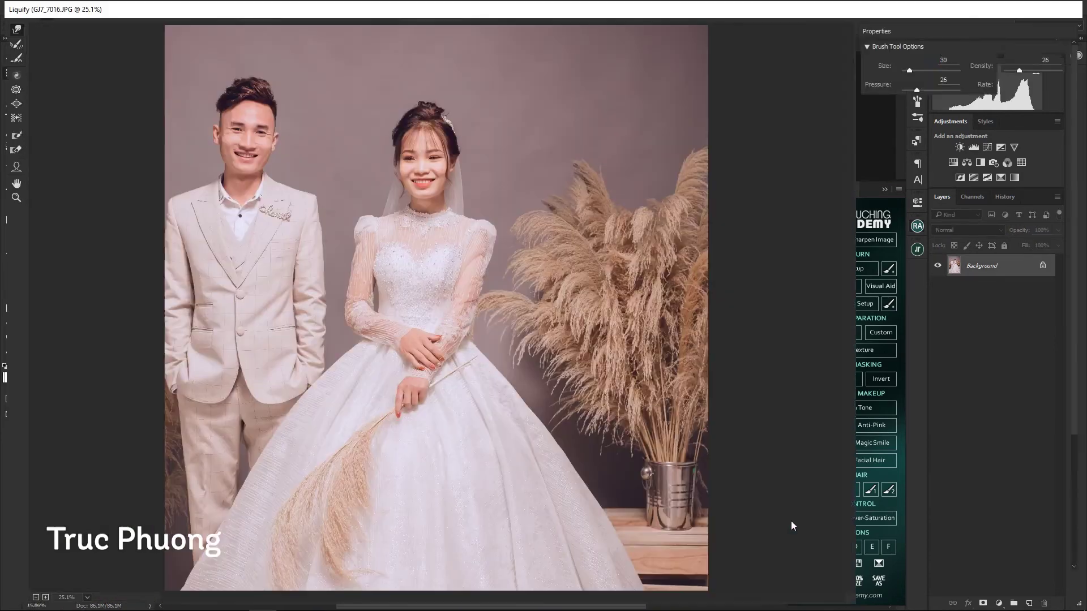
- Freeze the groom's right side against warping in Liquify, then close Liquify
key("f")
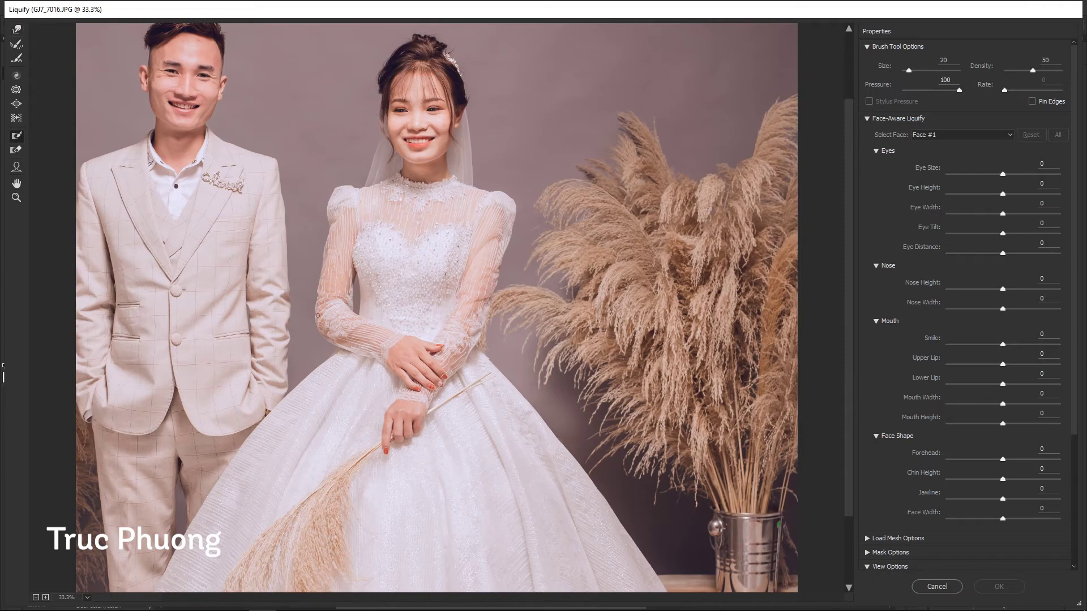
left_click_drag(255, 192, 255, 400)
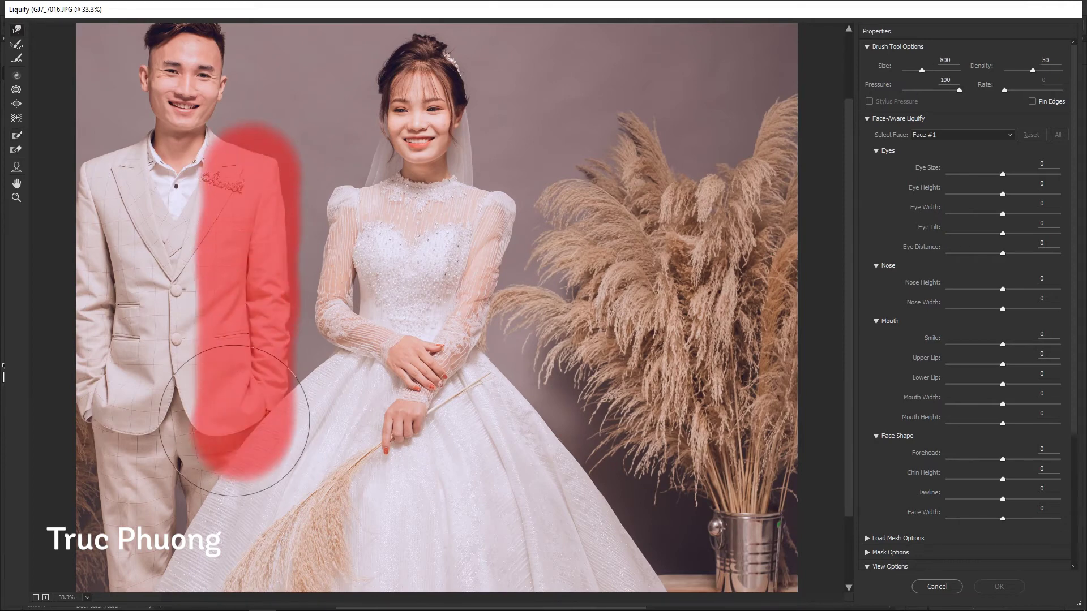
key("bracketleft")
key("bracketleft")
key("bracketleft")
key("bracketleft")
key("bracketleft")
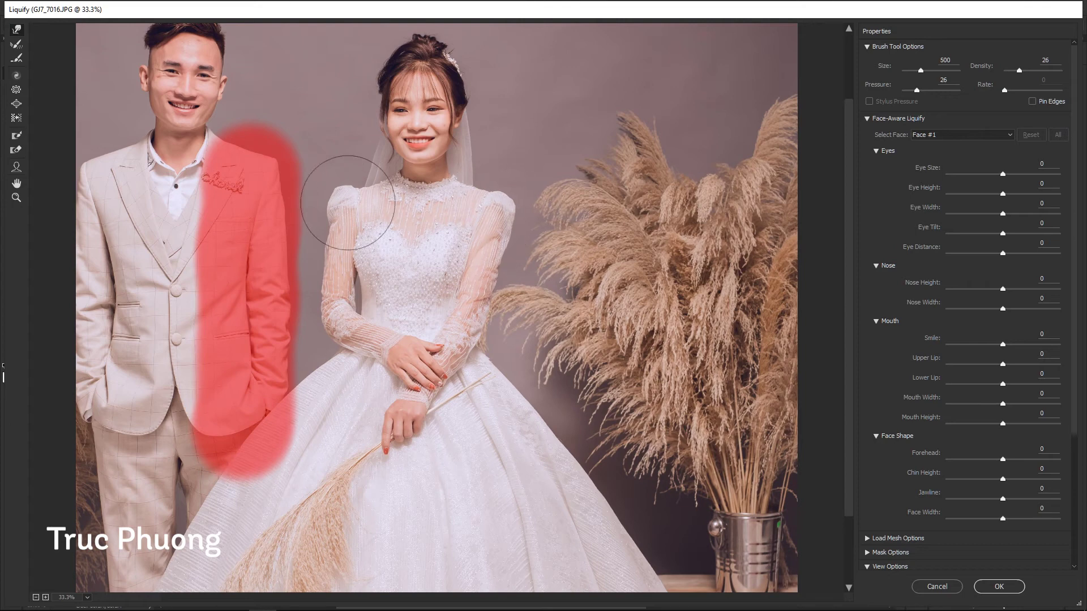
key("bracketleft")
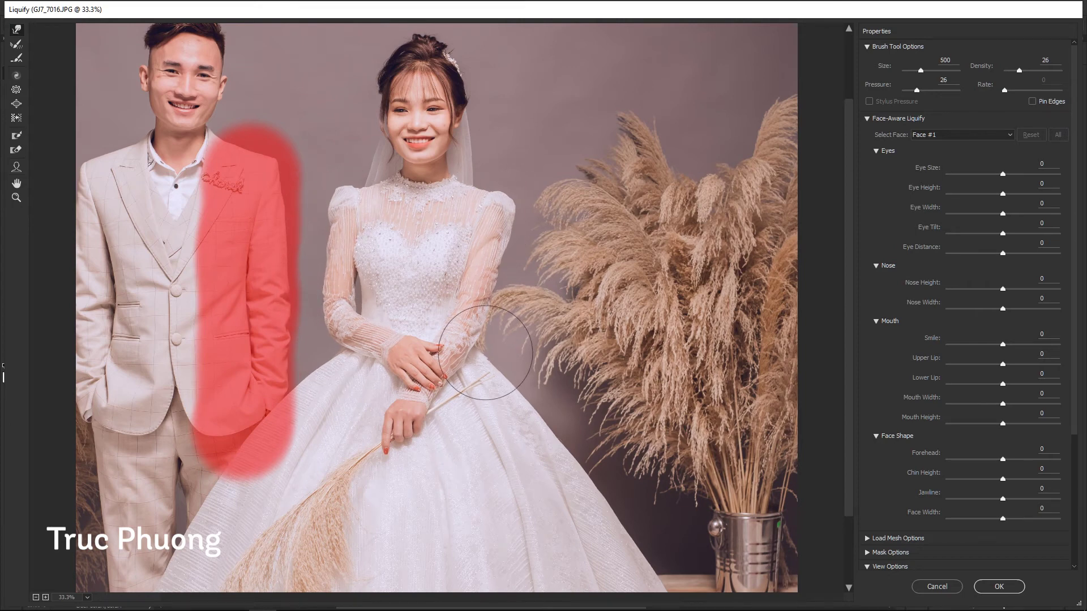
key("Escape")
key("ctrl+shift+x")
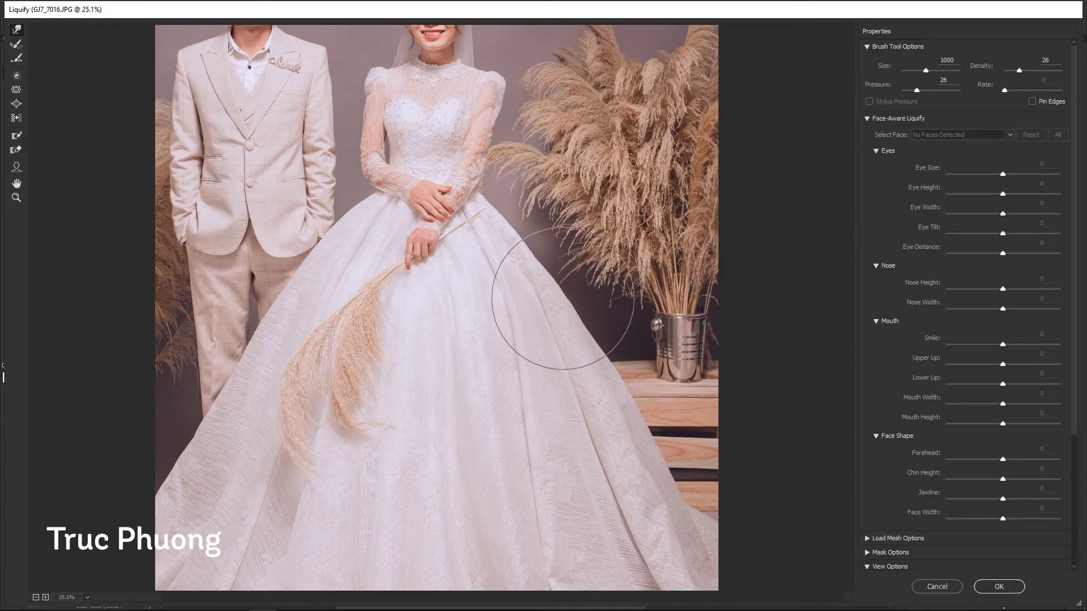
key("Escape")
- Paint a Quick Mask along the bottom of the wedding dress hem
scroll(560, 295, "down", 3)
key("q")
key("b")
left_click_drag(566, 481, 437, 512)
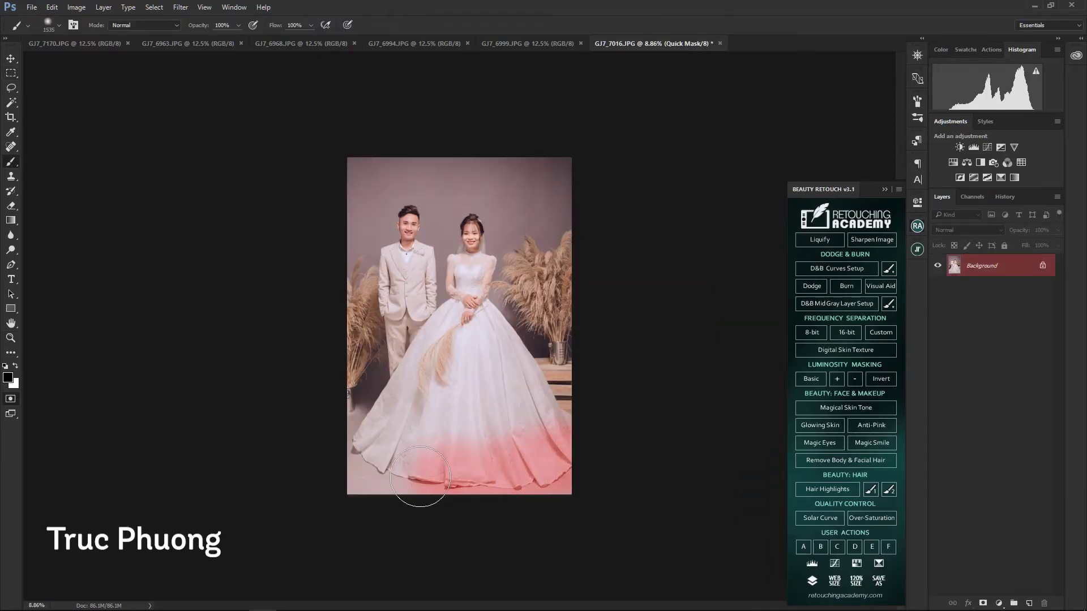
- Turn the hem Quick Mask into a selection and brighten it with Curves
key("q")
key("ctrl+m")
key("Escape")
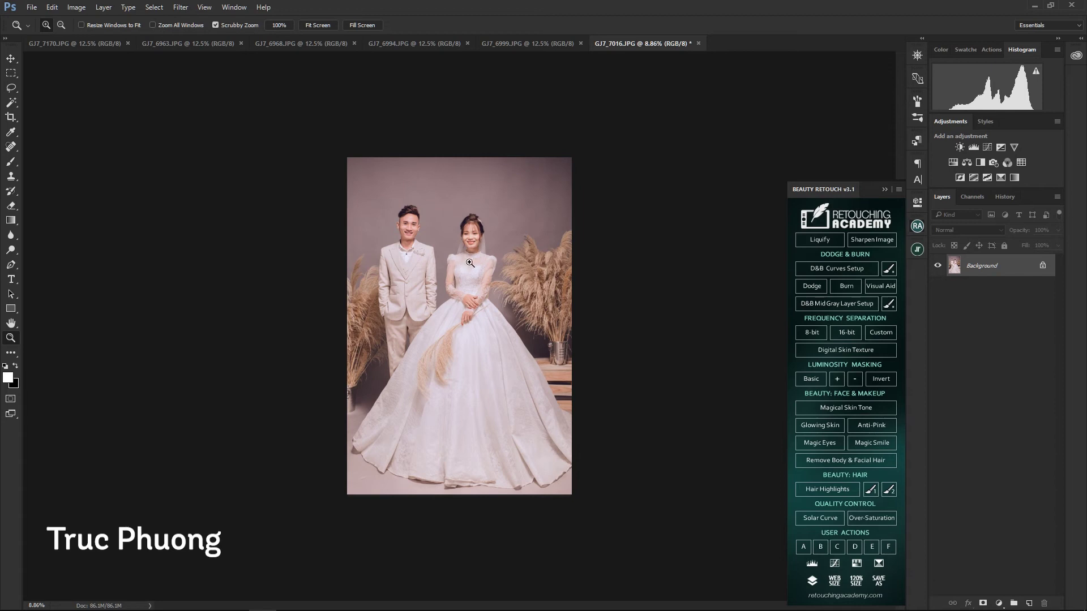
- Select the lower dress and push in its outline with Liquify
key("m")
left_click_drag(334, 359, 658, 511)
key("ctrl+shift+x")
left_click_drag(564, 366, 589, 382)
key("Return")
- Add an adjustment layer with a slight magenta shift and an inverted, hidden mask
left_click(447, 230)
key("ctrl+0")
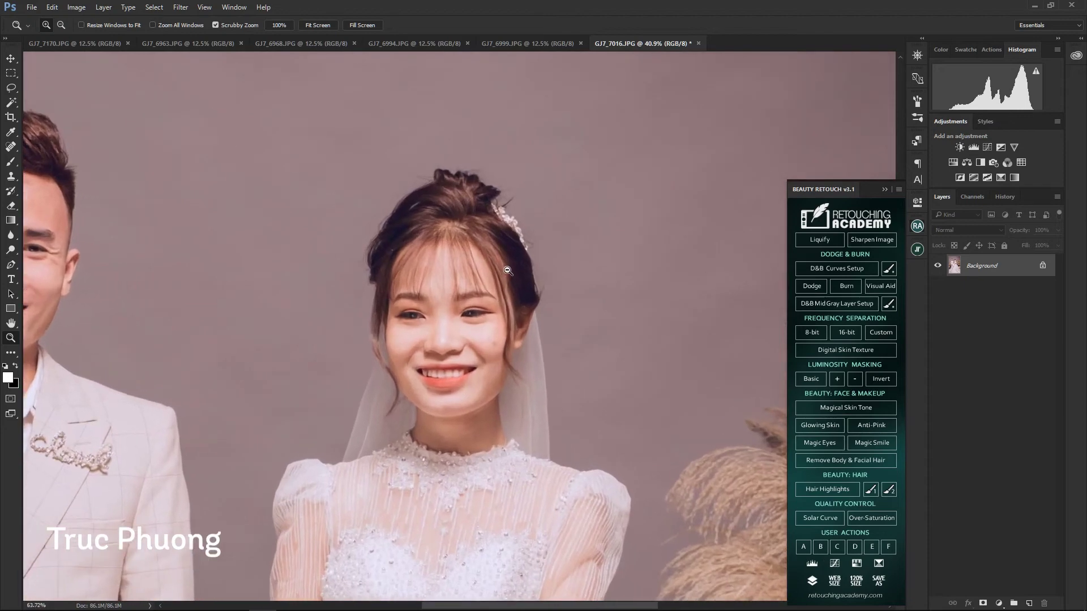
left_click(999, 604)
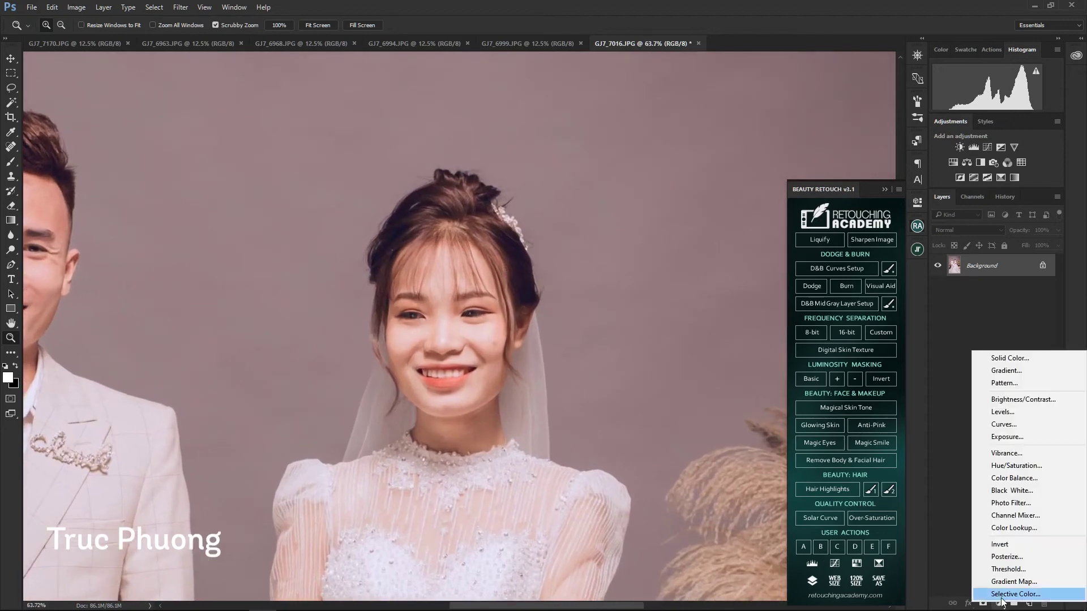
left_click_drag(840, 291, 841, 291)
key("ctrl+i")
key("b")
key("x")
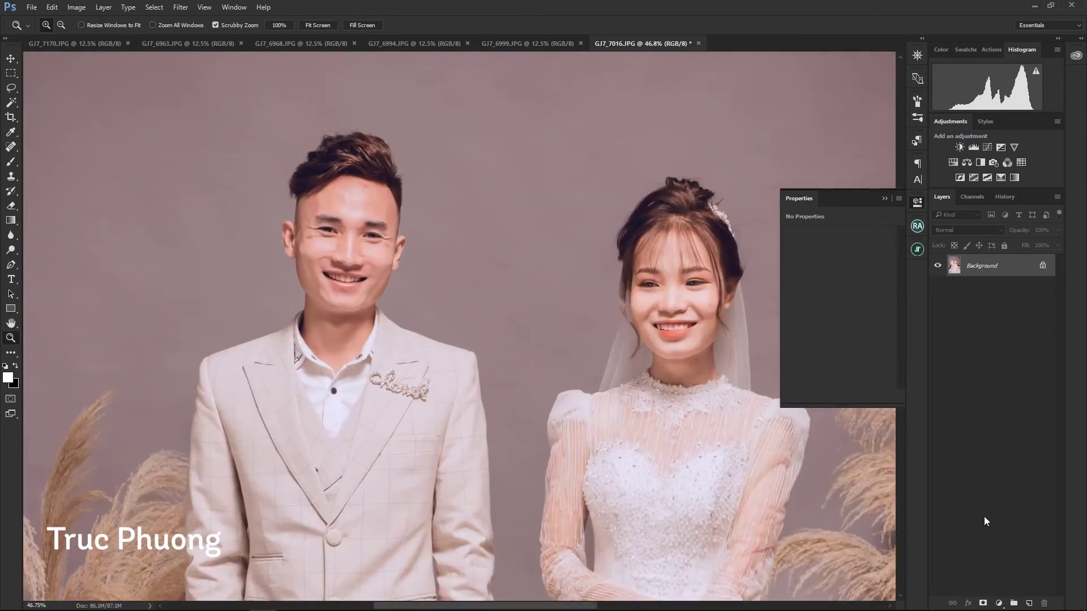
left_click(999, 603)
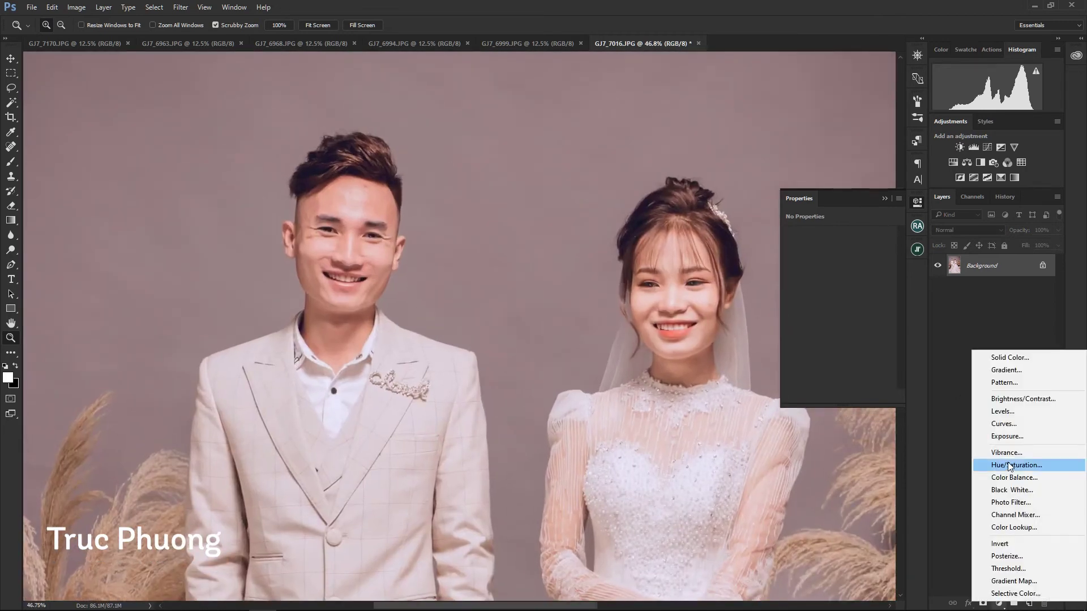
- Test a Hue/Saturation layer lowering red saturation on an inverted mask, then delete it
left_click(1008, 462)
left_click_drag(838, 293, 836, 293)
key("ctrl+i")
key("b")
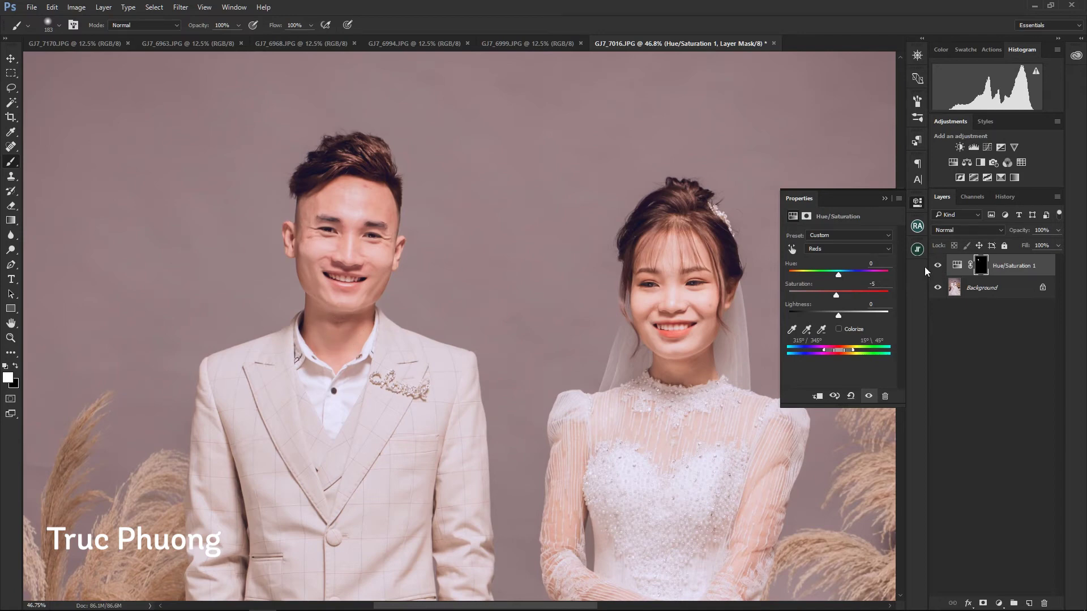
key("Delete")
key("z")
left_click_drag(343, 249, 444, 258)
- Try a Hue/Saturation layer raising Reds saturation to +10, compare, and delete it
left_click(999, 603)
left_click(1016, 462)
key("alt+3")
left_click_drag(839, 294, 841, 294)
key("b")
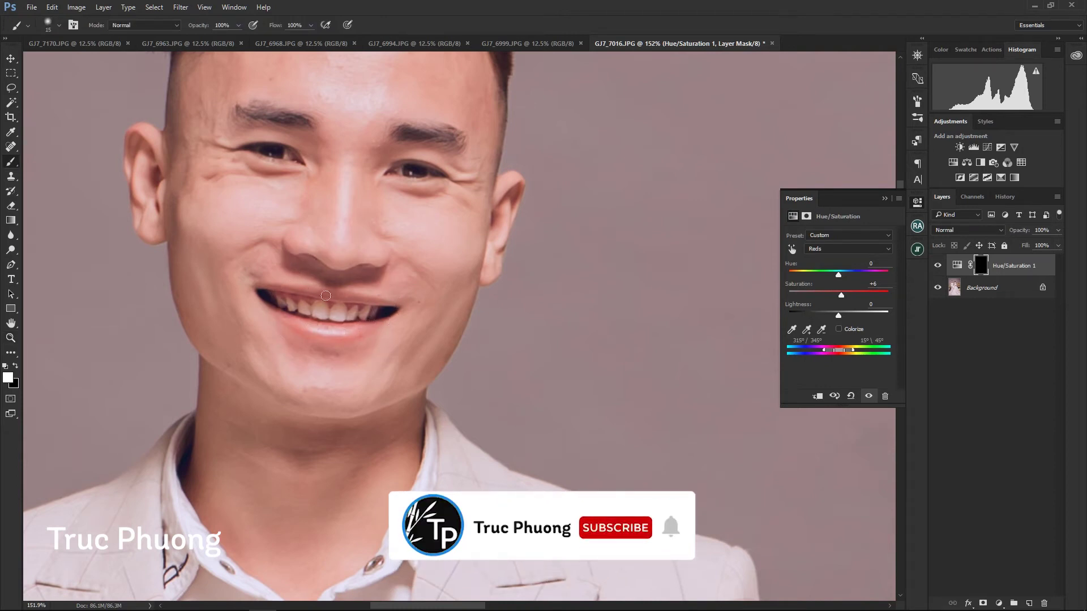
left_click_drag(841, 295, 844, 294)
left_click(937, 265)
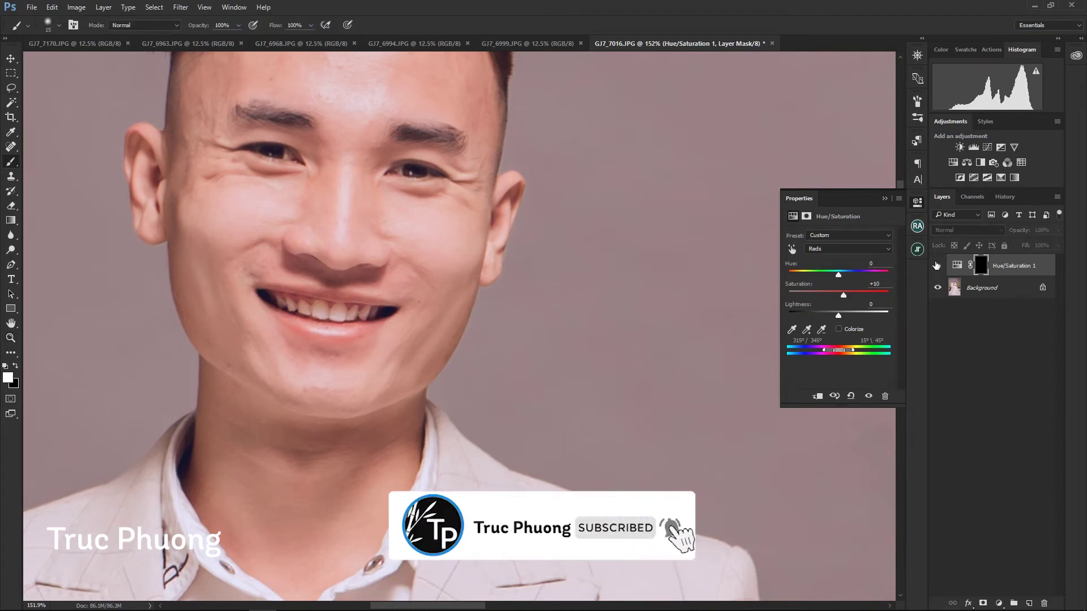
key("z")
key("Delete")
key("ctrl+0")
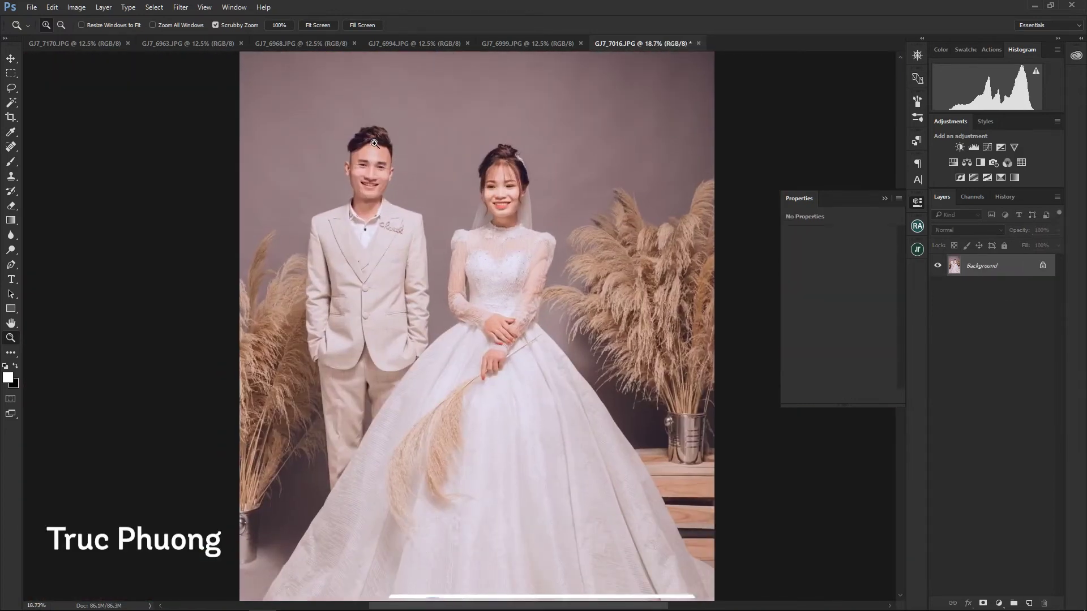
- Start the 8-bit frequency separation setup from the Beauty Retouch panel
left_click_drag(375, 144, 442, 144)
left_click(917, 226)
left_click(817, 330)
- Confirm the colour-layer blur and smooth blotchy tones on the groom's face with the Mixer Brush
key("Return")
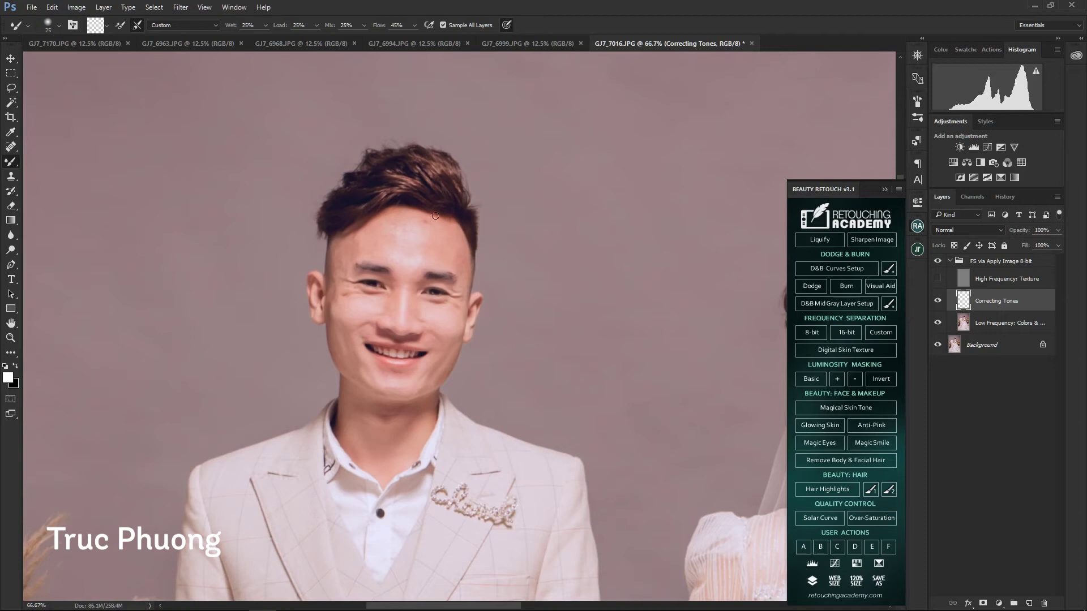
key("bracketright")
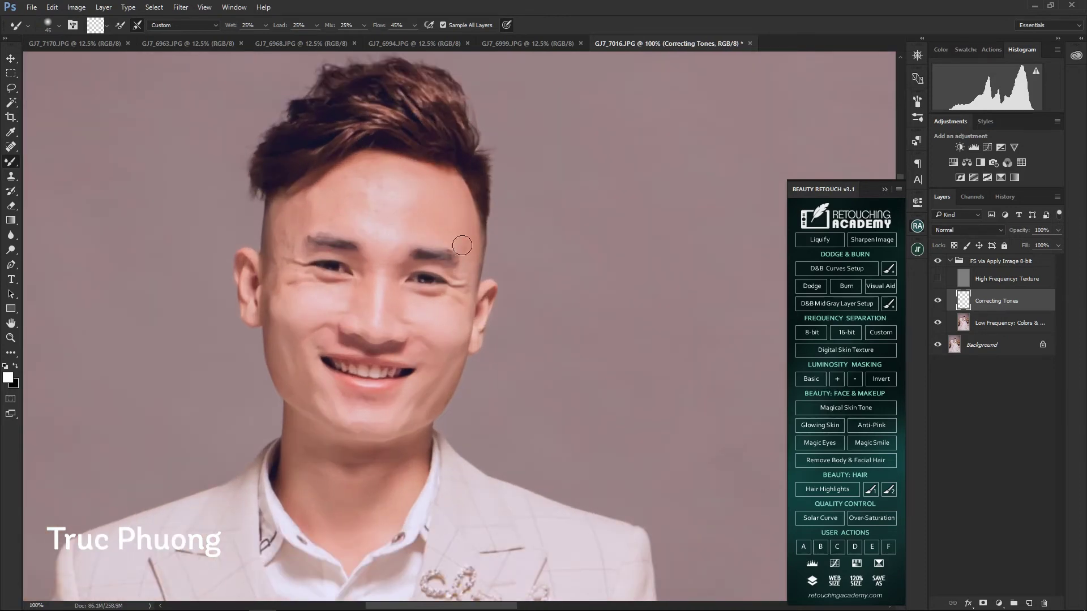
key("bracketleft")
key("bracketleft")
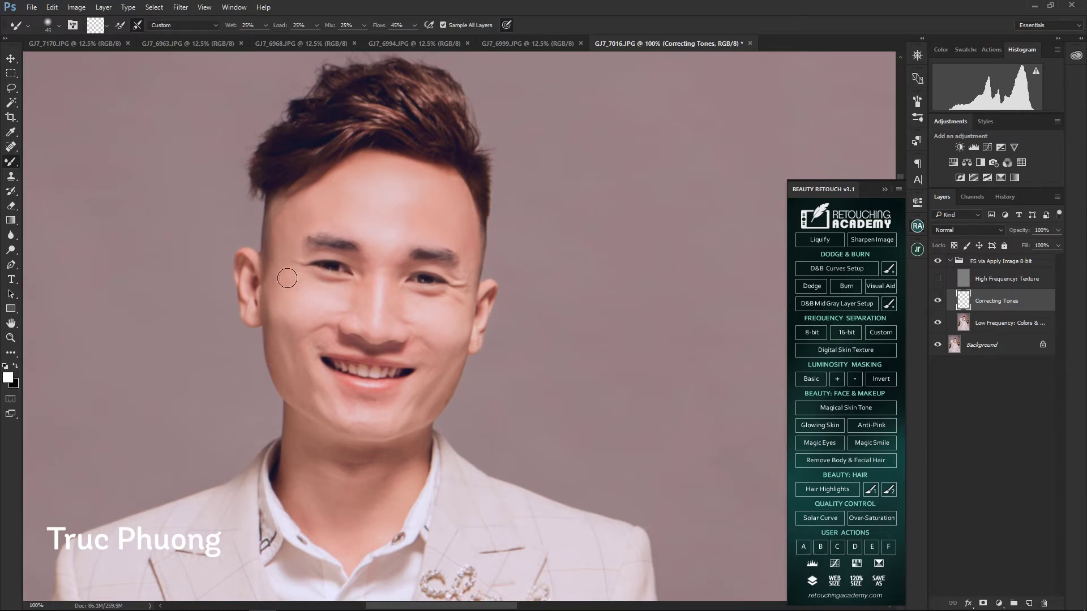
scroll(328, 226, "down", 1)
scroll(351, 226, "down", 1)
key("bracketleft")
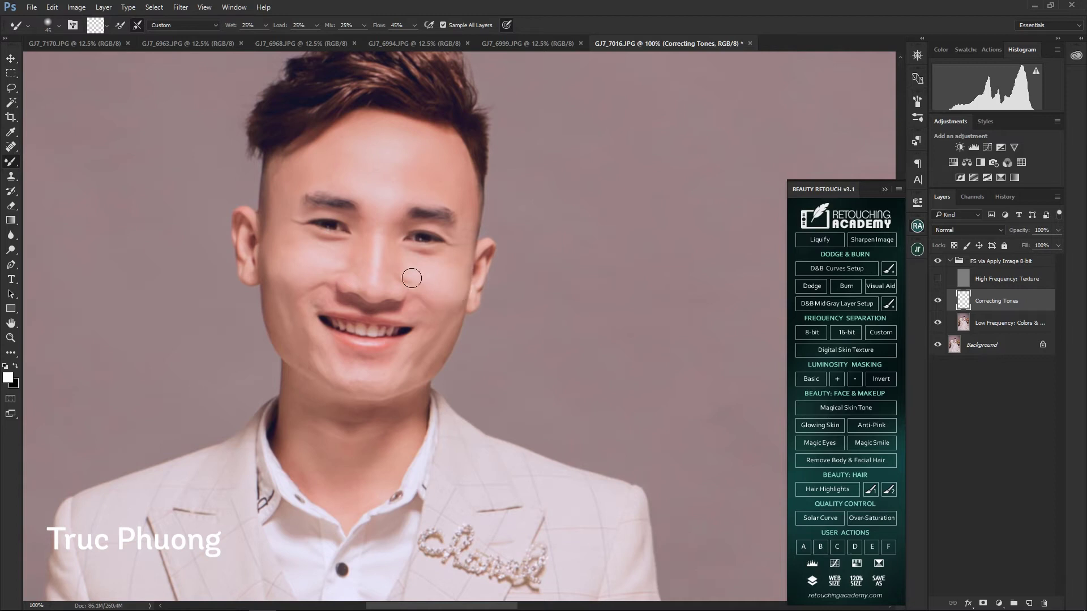
scroll(397, 277, "left", 1)
key("bracketleft")
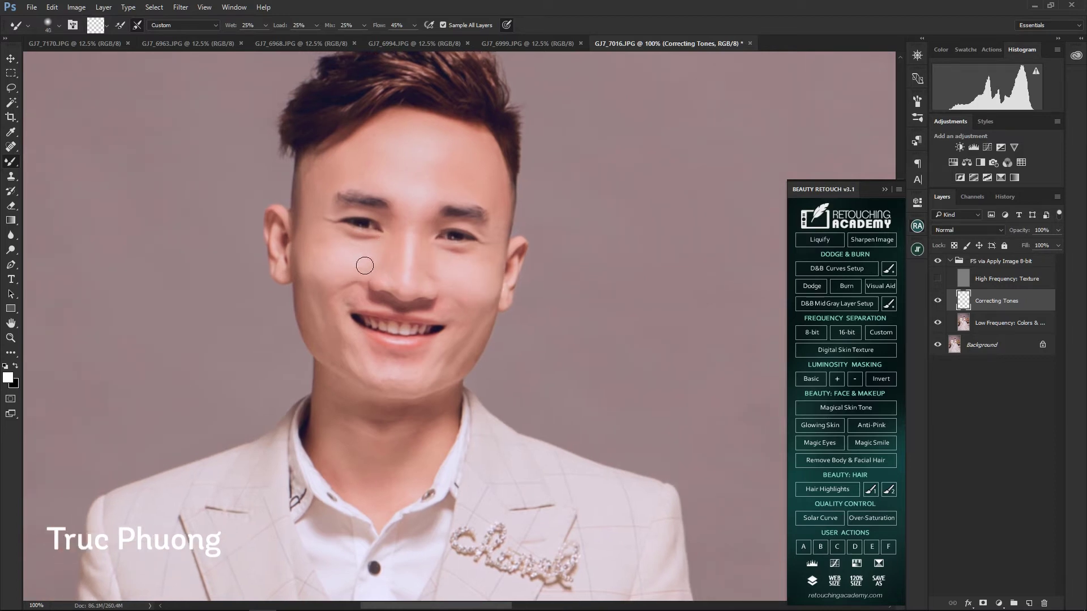
scroll(430, 259, "down", 1)
scroll(424, 255, "left", 2)
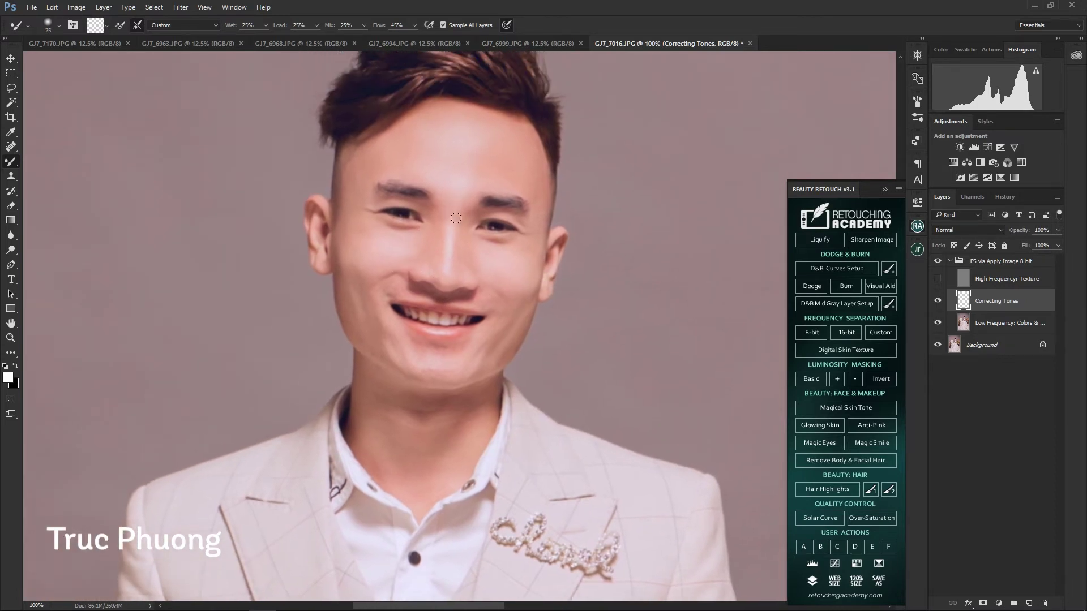
key("bracketleft")
key("bracketleft")
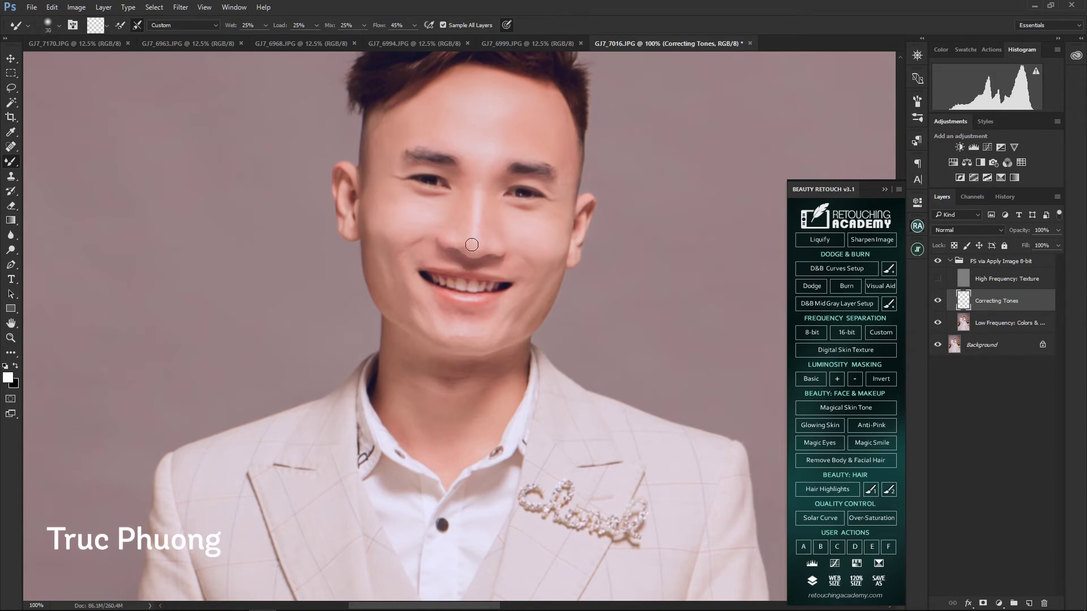
scroll(465, 258, "left", 1)
key("bracketright")
key("bracketright")
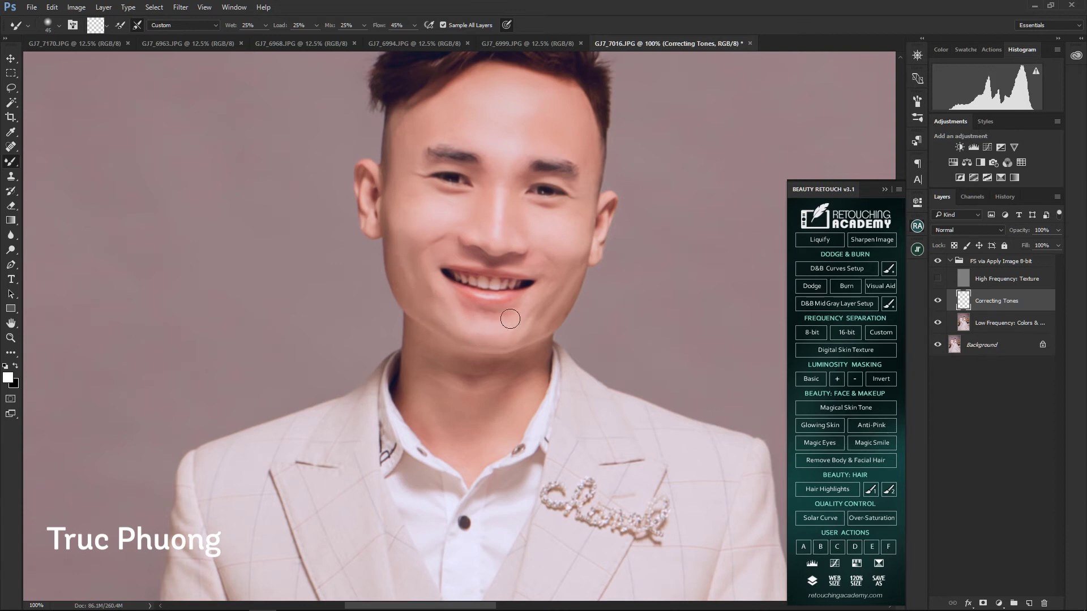
left_click_drag(525, 325, 508, 308)
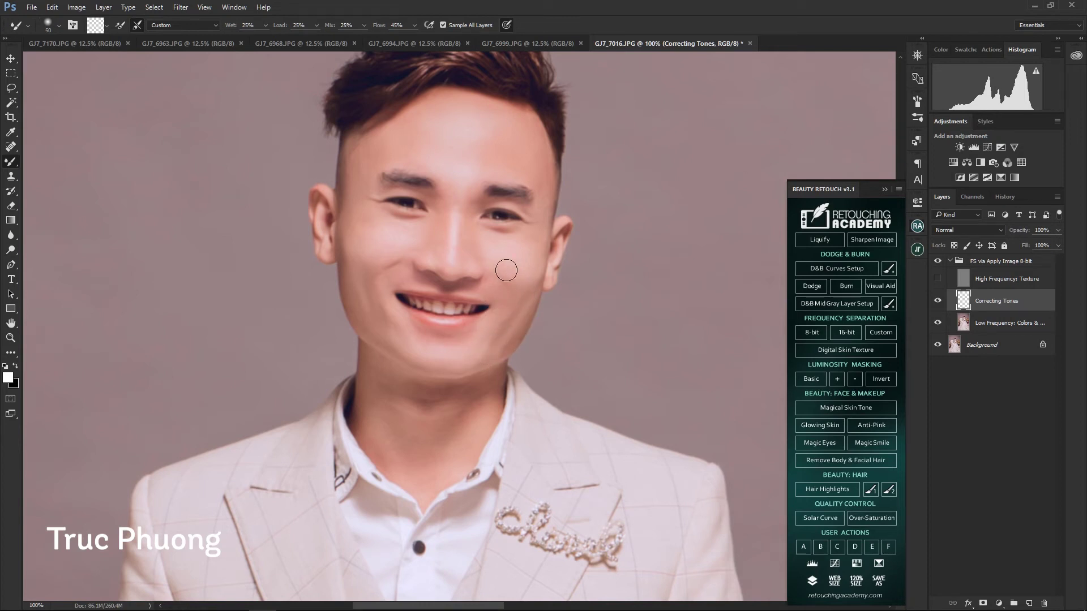
- Show the texture layer, smooth the groom's neck, and compare with and without retouching
left_click(935, 278)
key("bracketright")
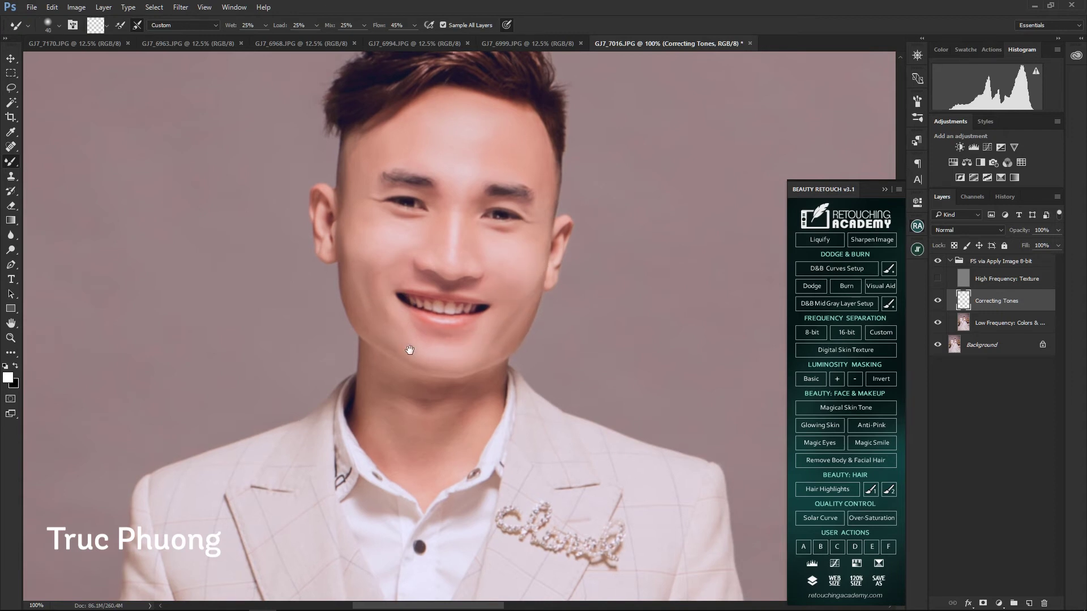
scroll(406, 347, "down", 1)
scroll(406, 347, "left", 1)
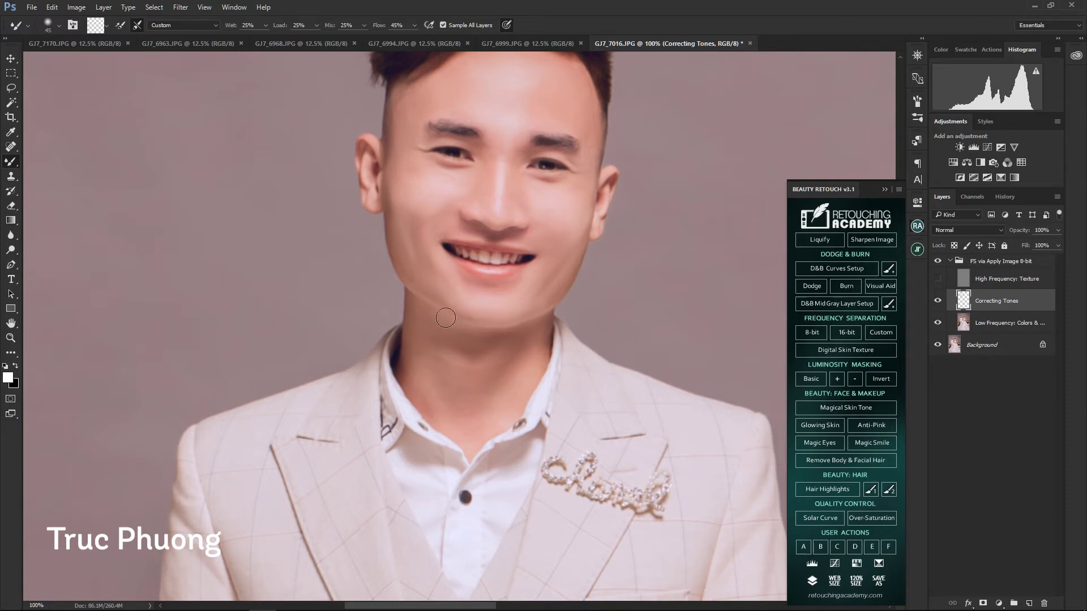
key("bracketright")
key("bracketright")
key("bracketright")
scroll(445, 318, "down", 1)
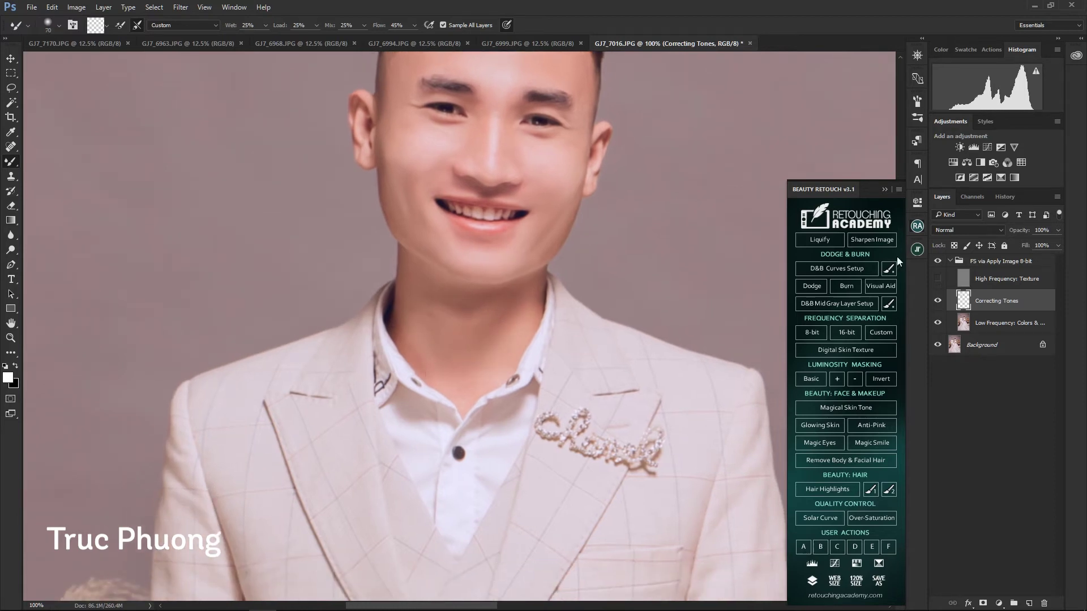
double_click(937, 263)
left_click(937, 263)
- Even out the blotchy tones on the bride's face and hands
mouse_move(476, 271)
left_mouse_down()
mouse_move(489, 271)
mouse_move(446, 277)
left_mouse_up()
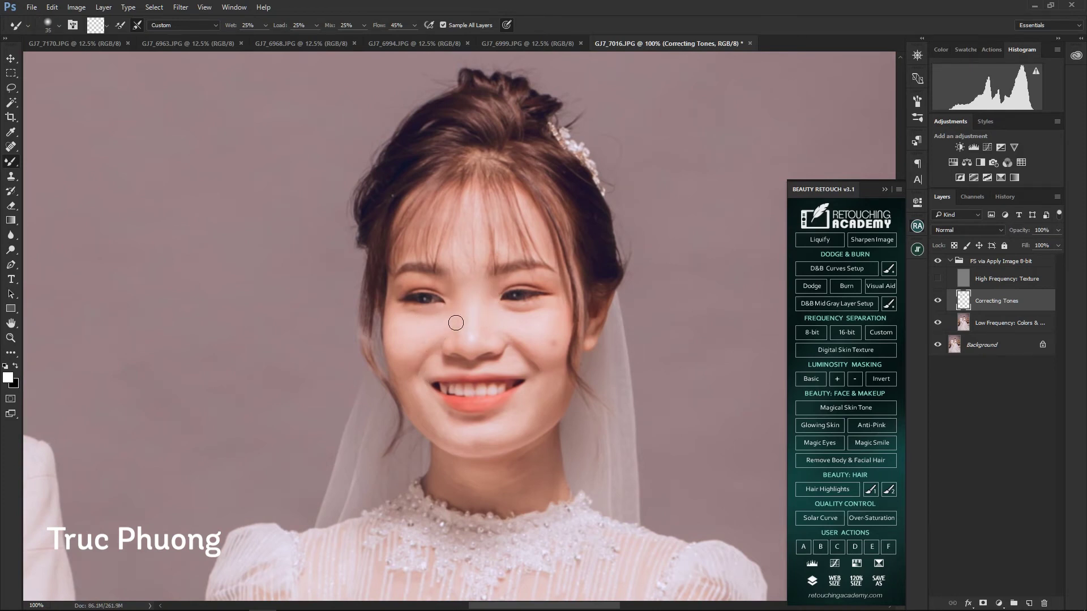
key("bracketright")
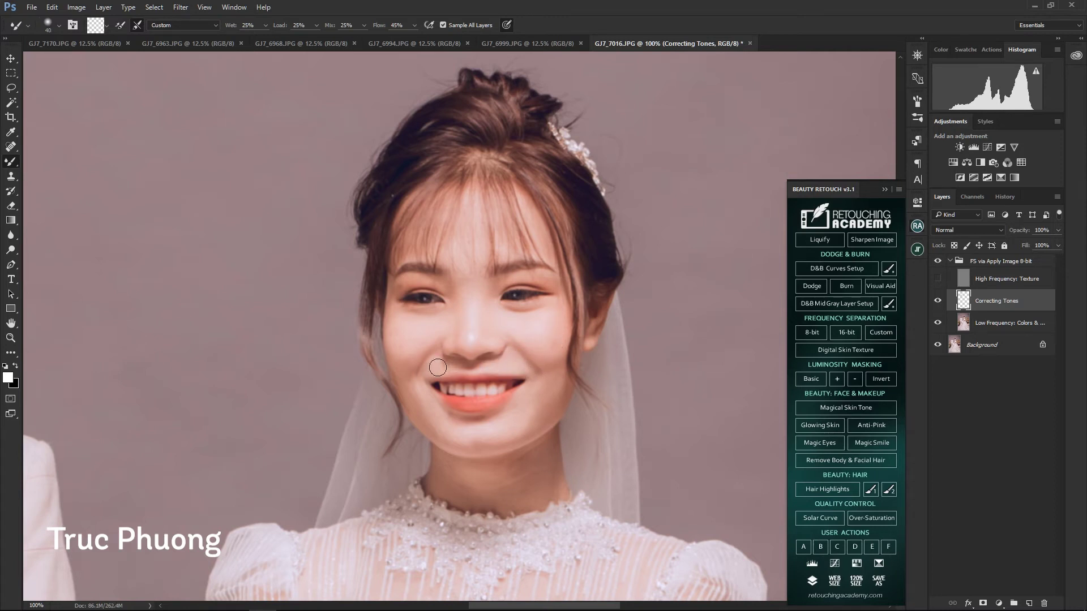
scroll(502, 362, "down", 1)
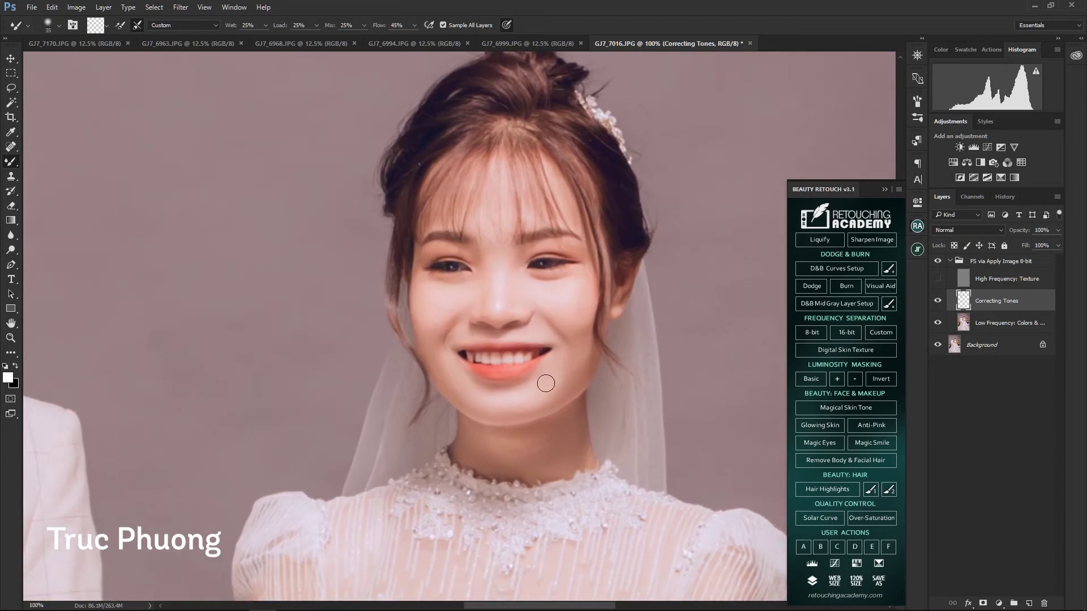
key("ctrl+minus")
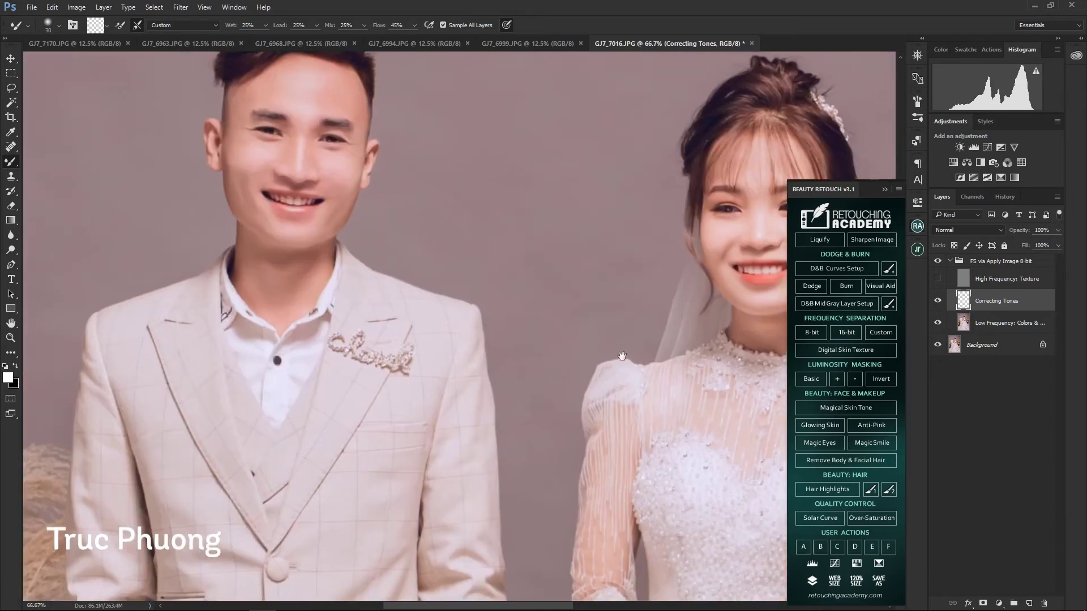
scroll(567, 327, "down", 10)
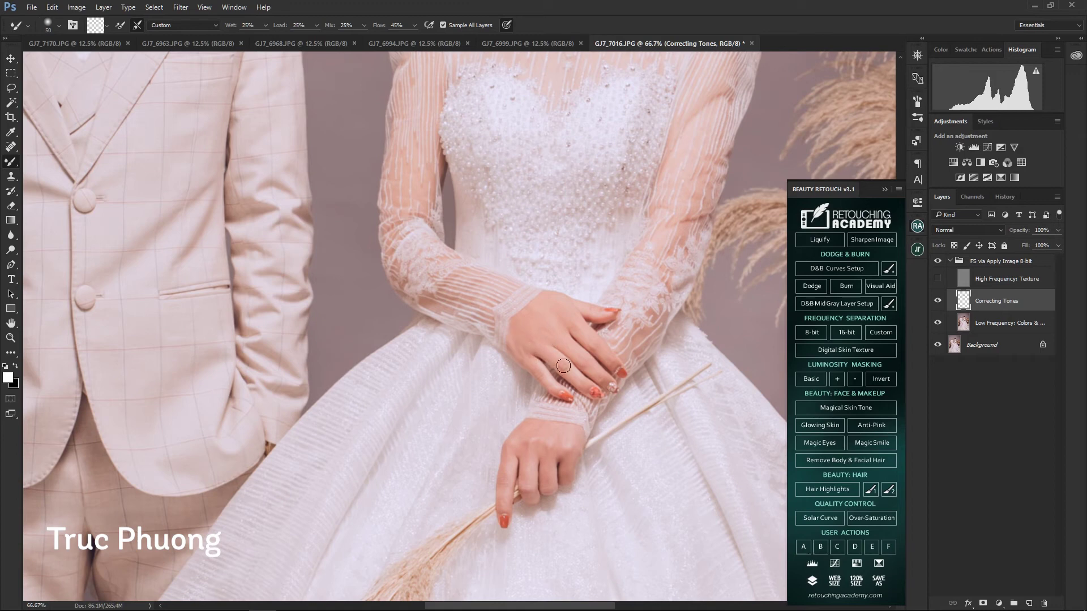
scroll(551, 326, "down", 3)
scroll(607, 349, "left", 1)
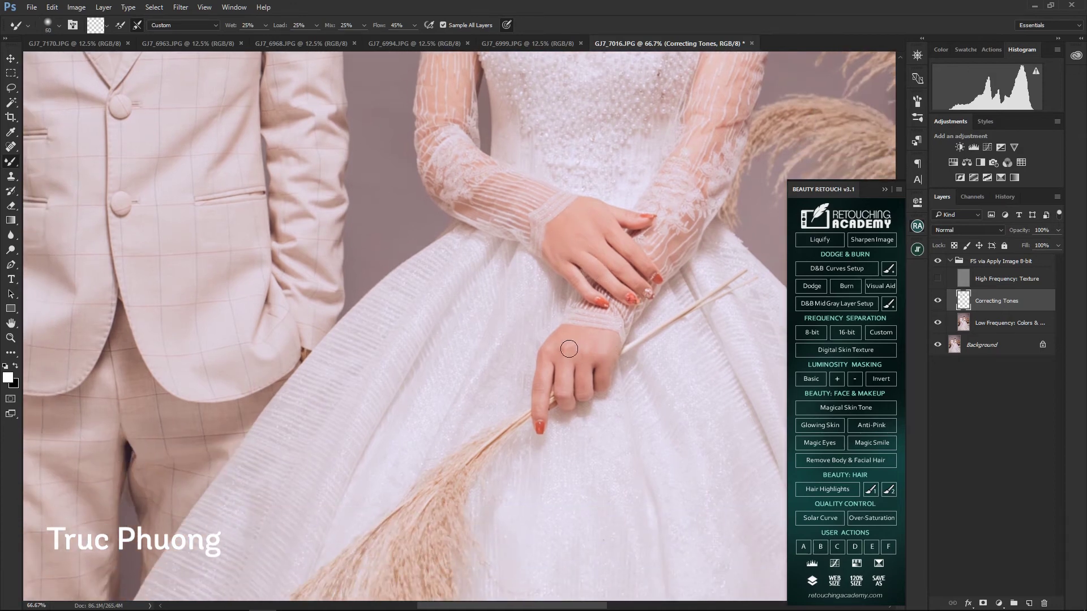
scroll(553, 345, "down", 3)
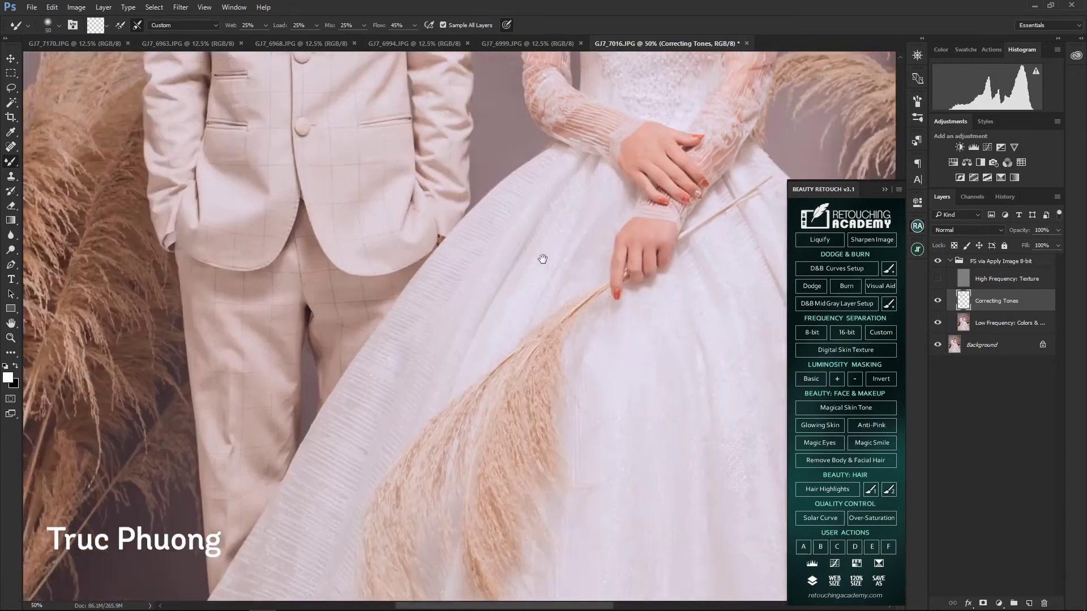
scroll(427, 317, "up", 3)
scroll(391, 300, "down", 1)
key("bracketleft")
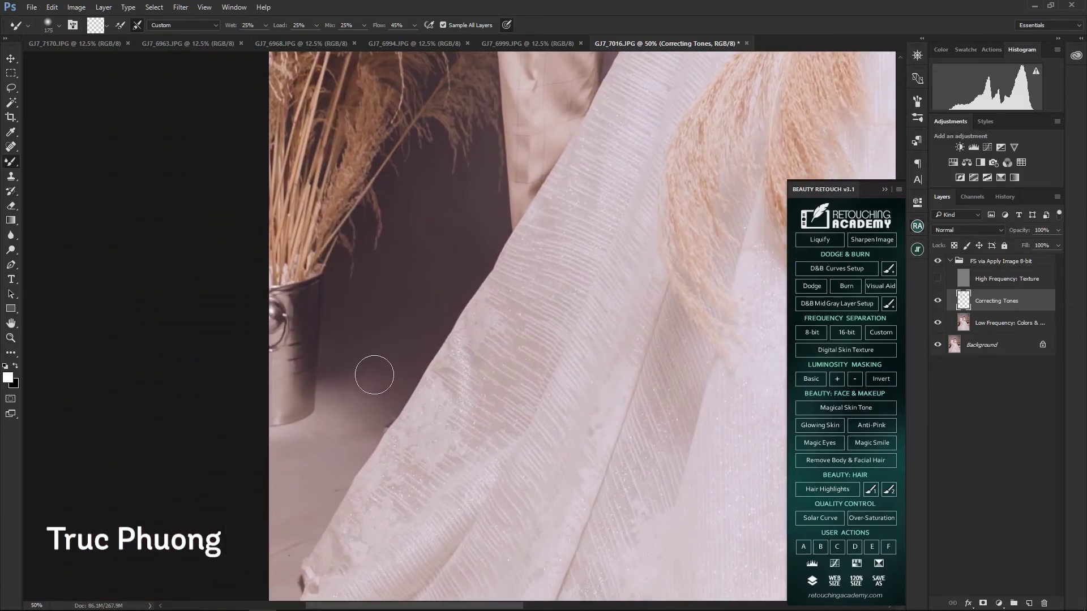
- Smooth the tones along the dress hem edge with a resized Mixer Brush
scroll(385, 351, "down", 3)
scroll(397, 334, "left", 1)
key("bracketright")
scroll(385, 343, "down", 2)
scroll(397, 342, "left", 1)
scroll(396, 362, "down", 5)
scroll(408, 354, "left", 2)
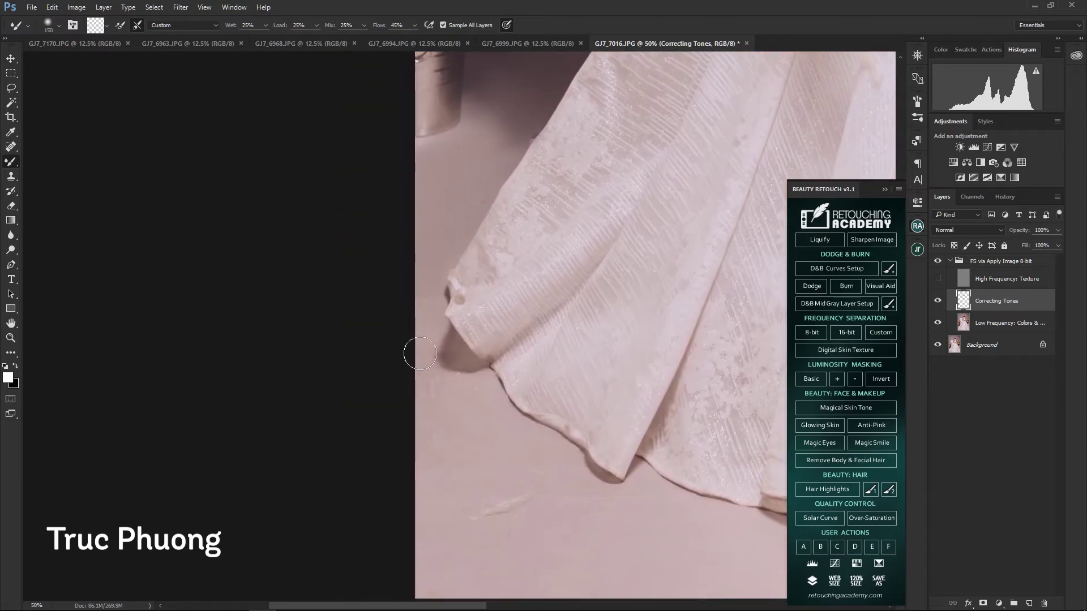
scroll(436, 362, "down", 1)
key("bracketright")
key("bracketright")
key("bracketleft")
left_click_drag(461, 306, 448, 295)
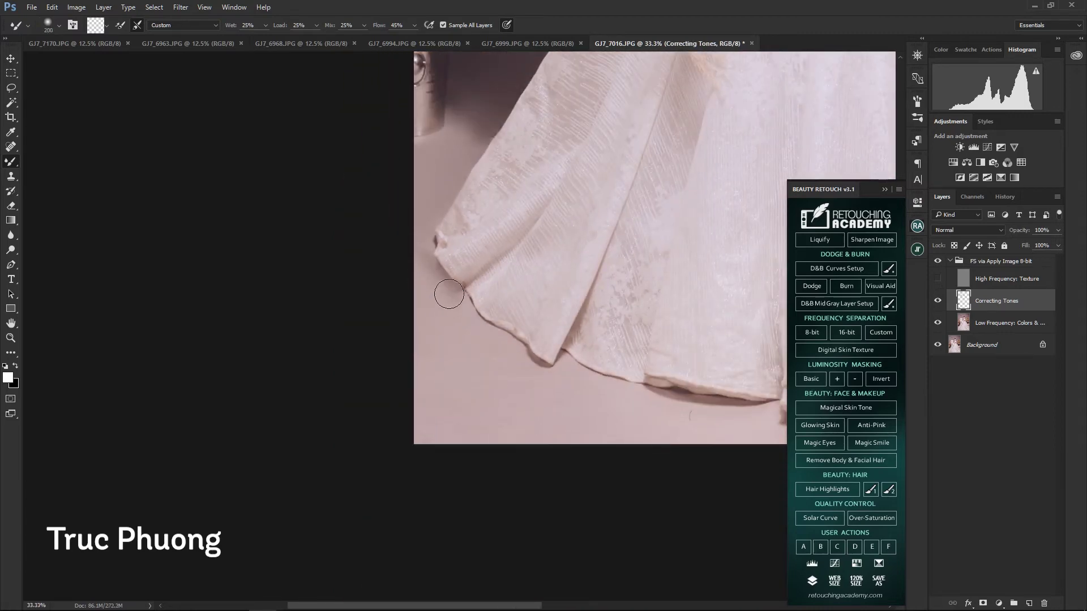
- Move along the dress hem and keep blending its tones with a smaller brush
key("bracketright")
key("bracketright")
key("bracketright")
left_click_drag(445, 411, 383, 407)
key("bracketleft")
key("bracketleft")
scroll(430, 416, "right", 1)
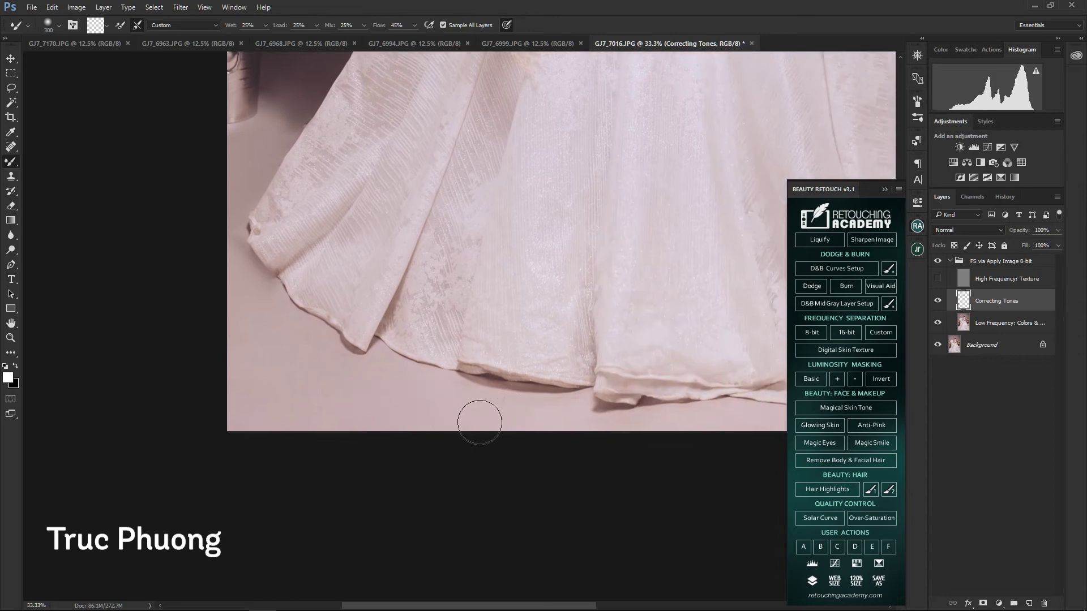
scroll(457, 437, "right", 6)
scroll(646, 381, "up", 1)
scroll(573, 474, "up", 5)
- Even out the tones across the plain backdrop above the couple with a large brush
key("ctrl+minus")
key("ctrl+minus")
key("bracketright")
key("bracketright")
key("bracketright")
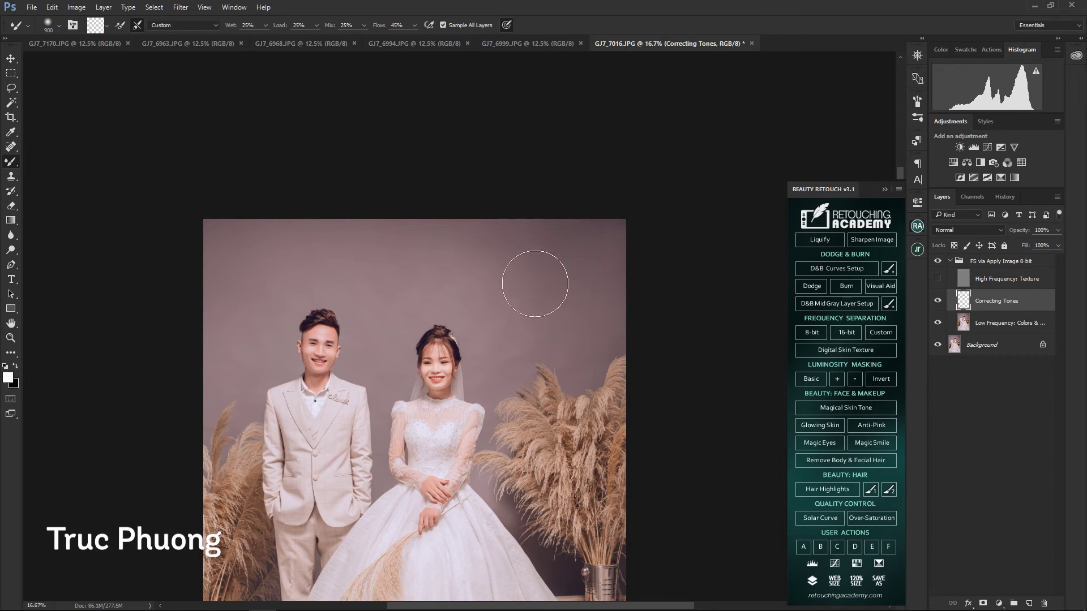
left_click_drag(637, 247, 585, 315)
key("bracketleft")
left_click_drag(451, 243, 381, 305)
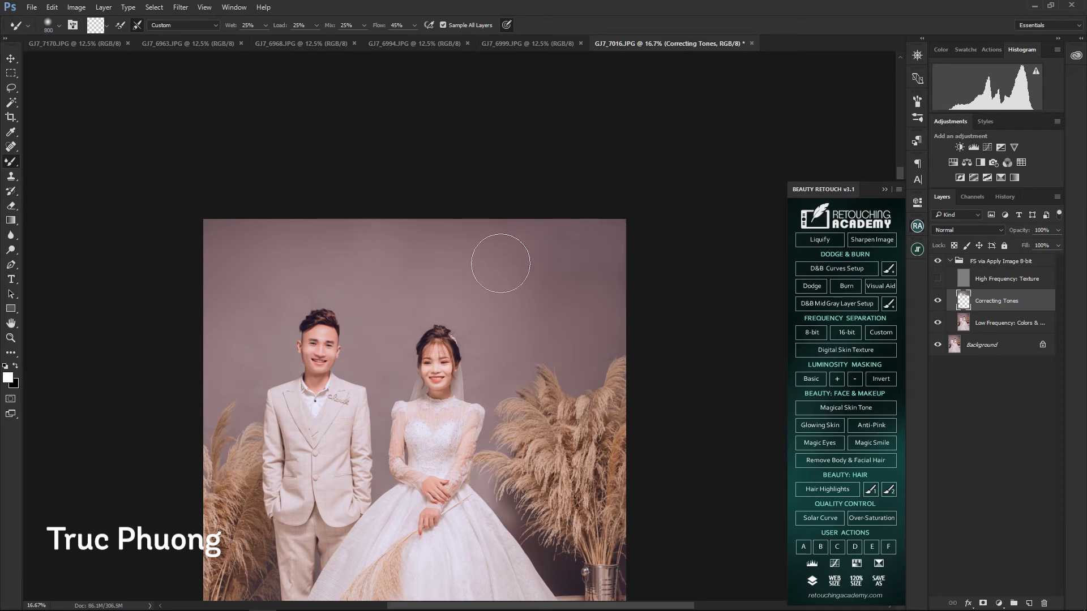
key("ctrl+plus")
key("bracketleft")
key("bracketleft")
key("bracketleft")
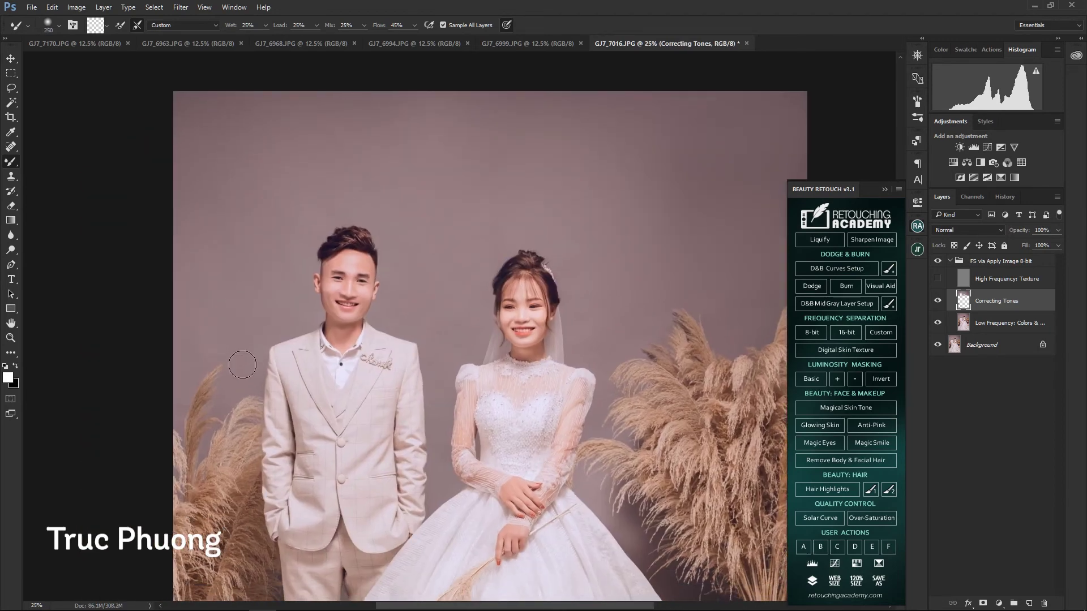
key("bracketright")
key("bracketright")
- Show the High Frequency: Texture layer and zoom over the hands and faces to inspect the retouch
left_click(938, 278)
left_click_drag(548, 213, 490, 230)
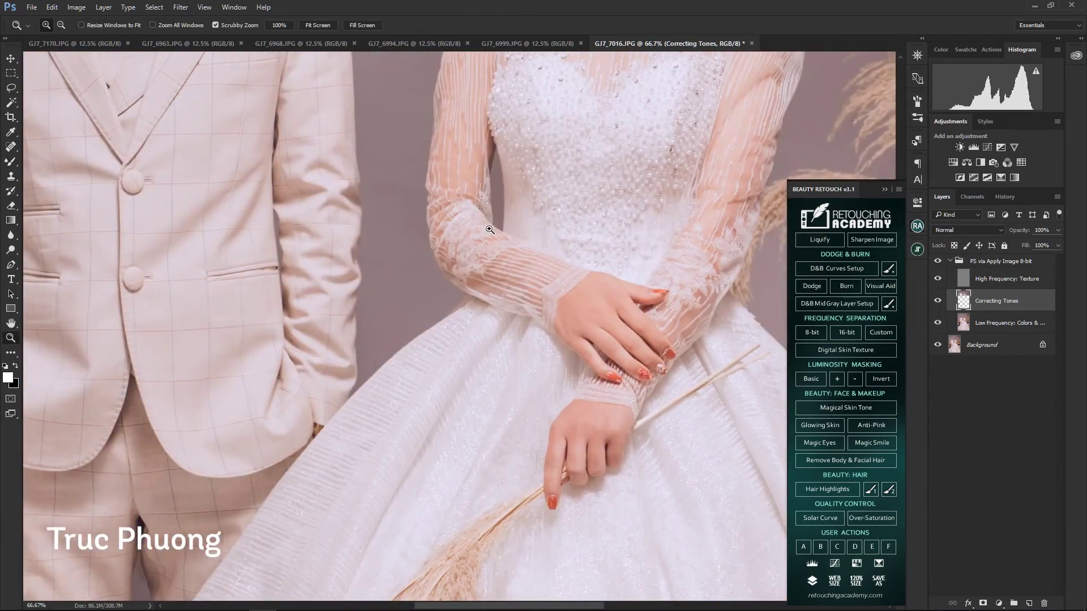
key("ctrl+0")
left_click_drag(340, 170, 396, 170)
left_click_drag(221, 187, 589, 191)
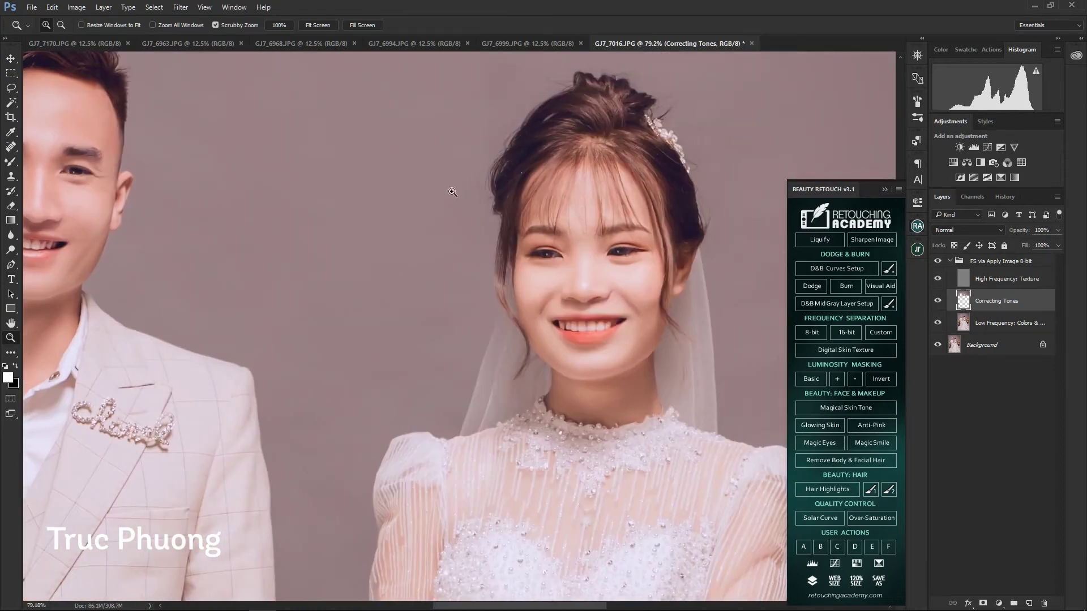
- Hide the texture layer, shrink the brush for the bride's chin, and compare with and without frequency separation
left_click(938, 278)
key("bracketleft")
key("bracketleft")
key("bracketleft")
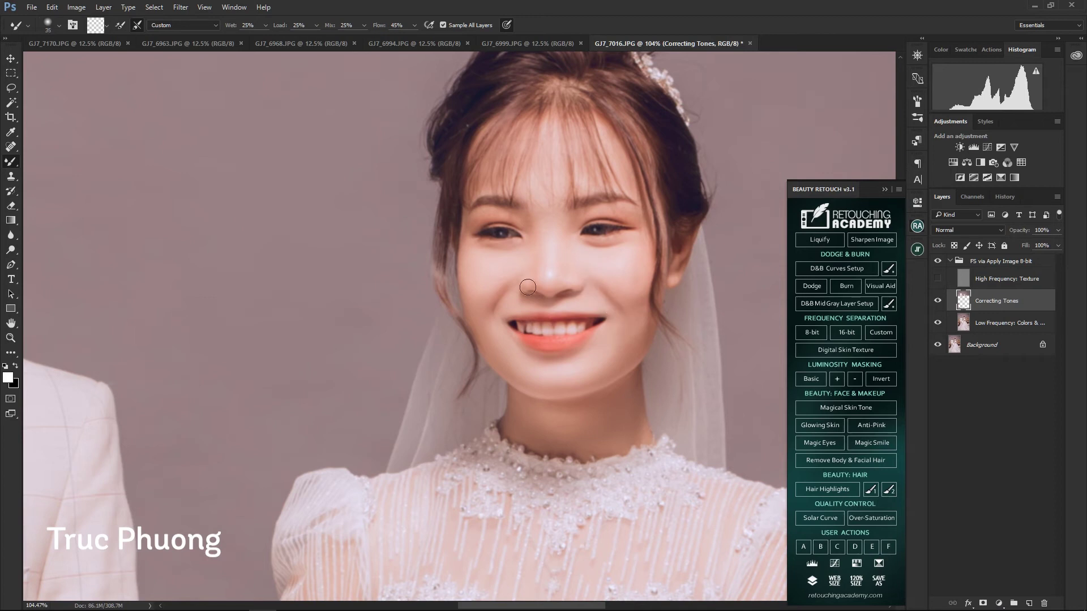
left_click(937, 263)
left_click(937, 262)
left_click(1007, 279)
- Clone Stamp the groom's face texture on the High Frequency layer, panning across his face
key("s")
scroll(492, 270, "up", 2)
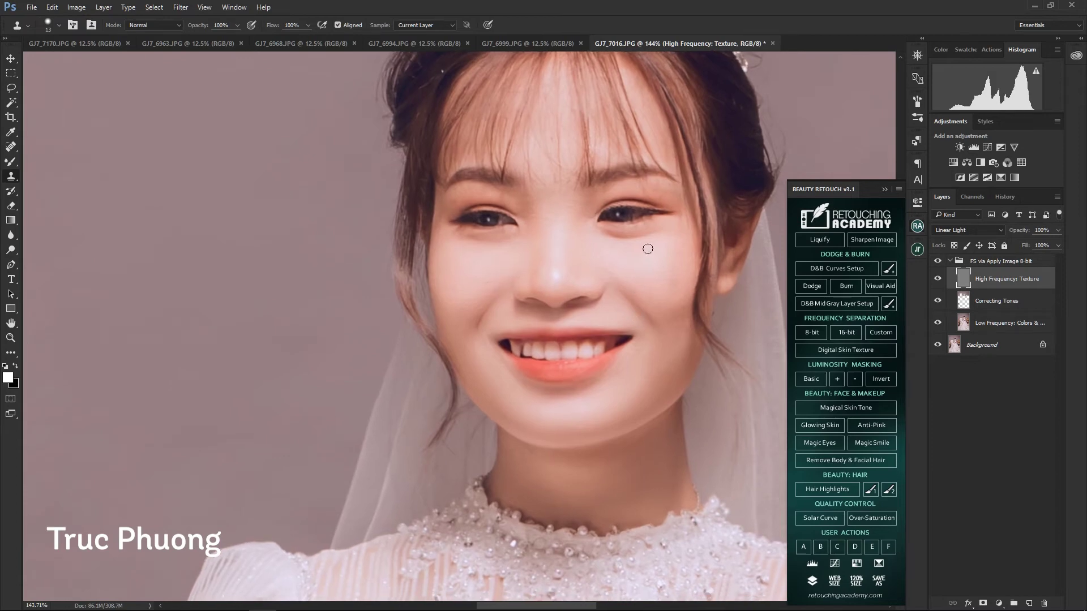
scroll(471, 250, "down", 3)
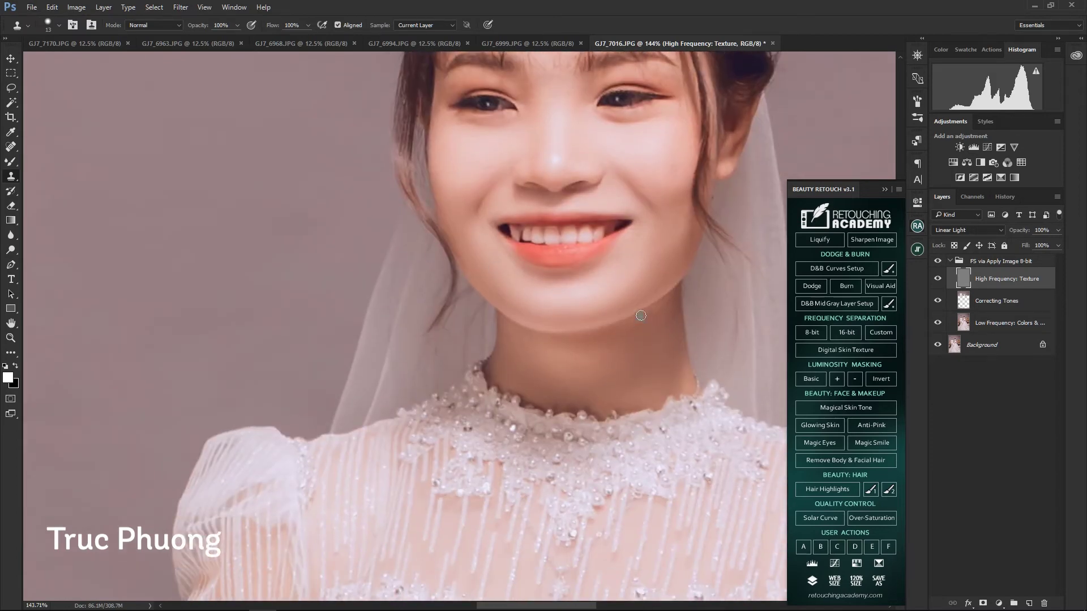
scroll(641, 315, "left", 5)
scroll(545, 315, "left", 5)
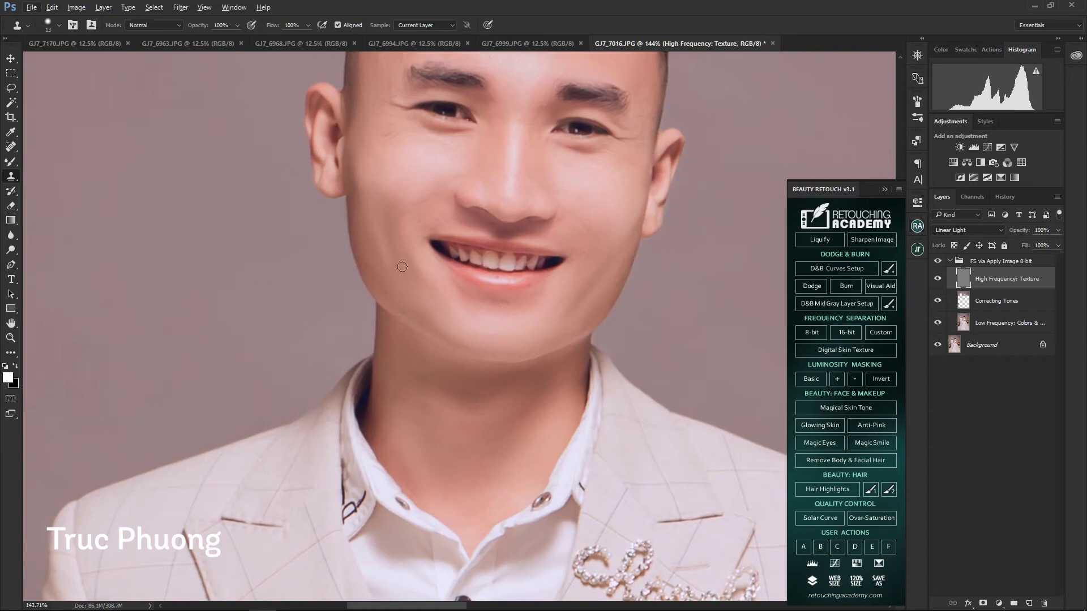
scroll(405, 277, "up", 2)
scroll(432, 246, "left", 1)
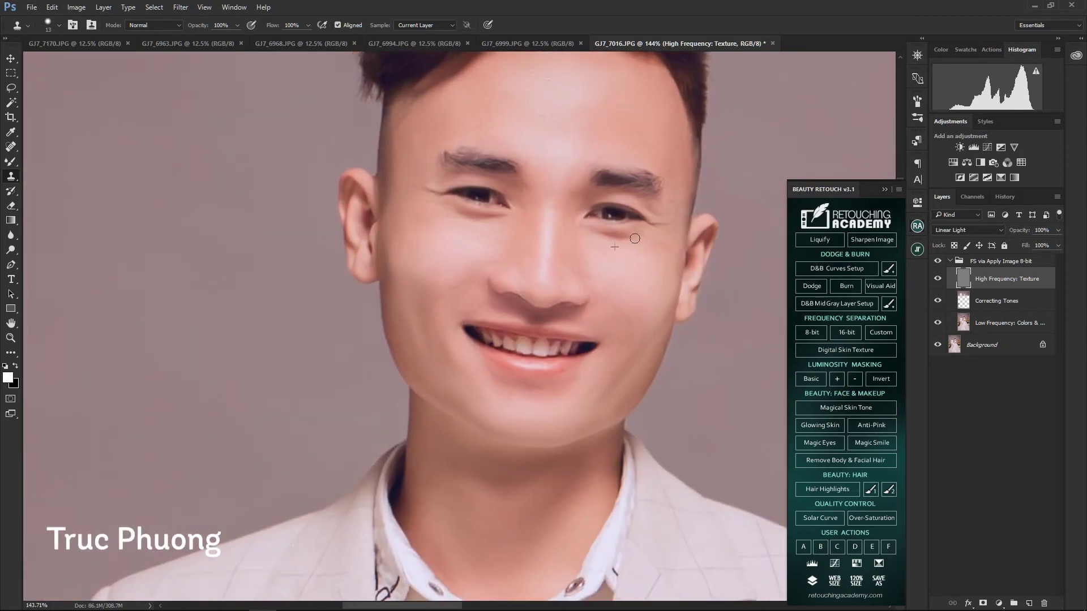
scroll(662, 262, "up", 3)
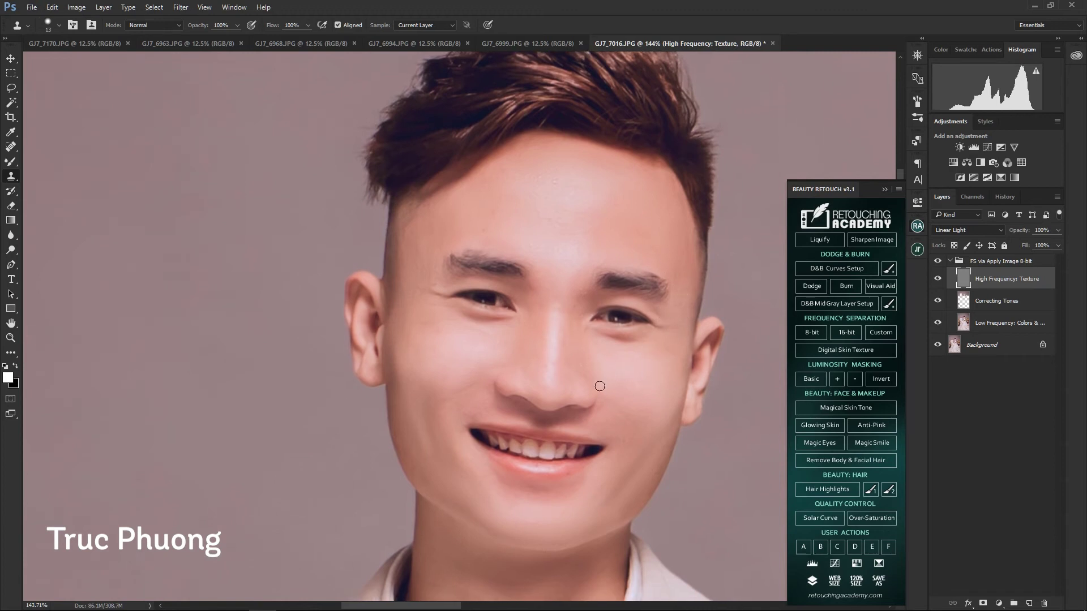
scroll(594, 381, "down", 3)
scroll(595, 381, "right", 1)
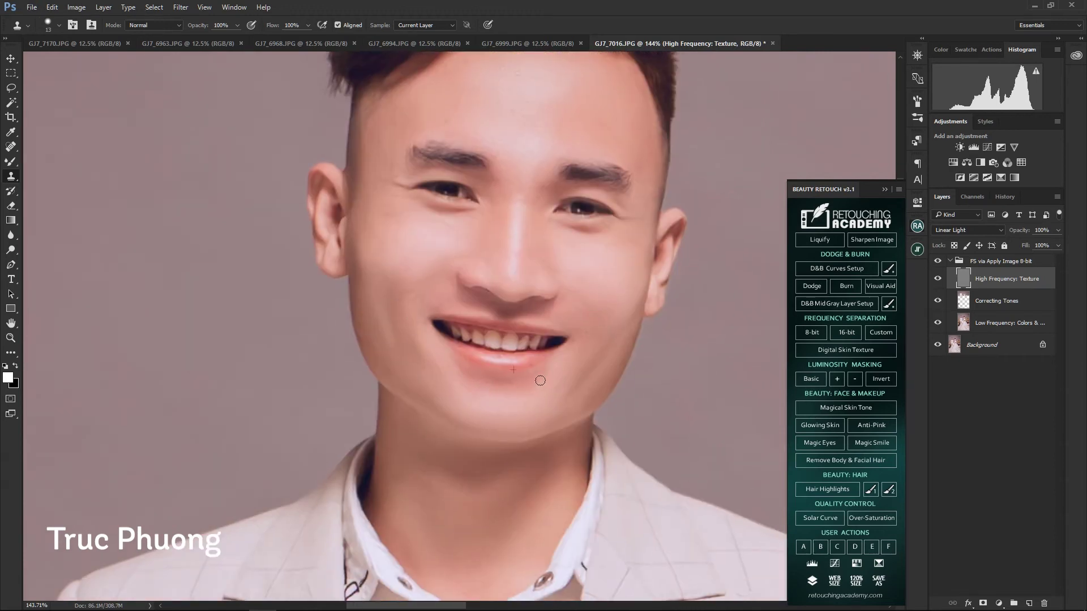
scroll(520, 365, "down", 5)
- Hide the High Frequency: Texture layer and make Correcting Tones the active layer
right_click(455, 339)
left_click(937, 279)
left_click(997, 300)
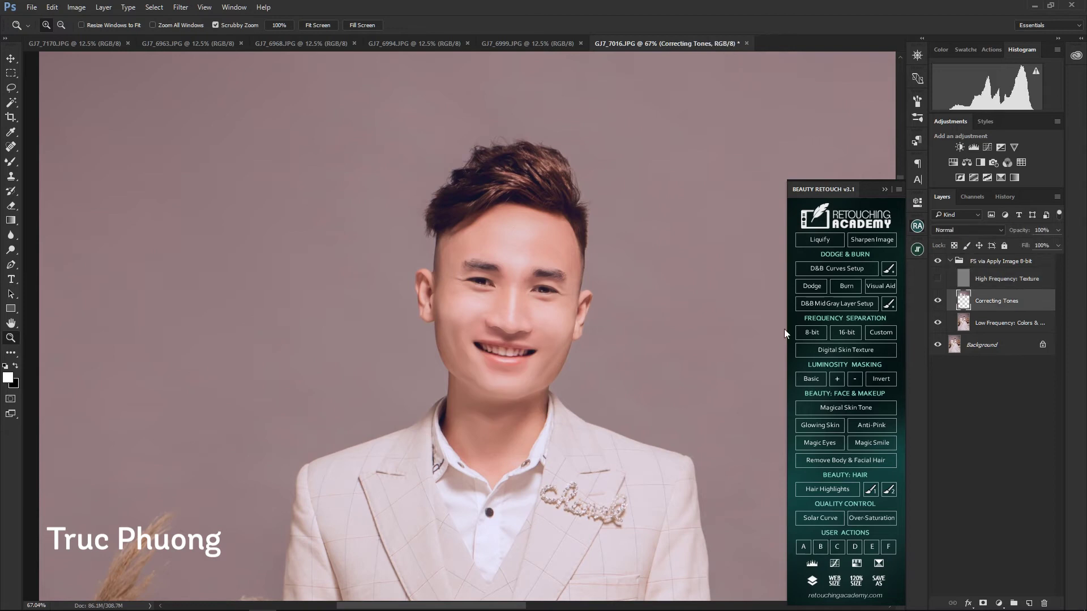
- Flatten the frequency-separation layers and zoom in on the bride's face
key("b")
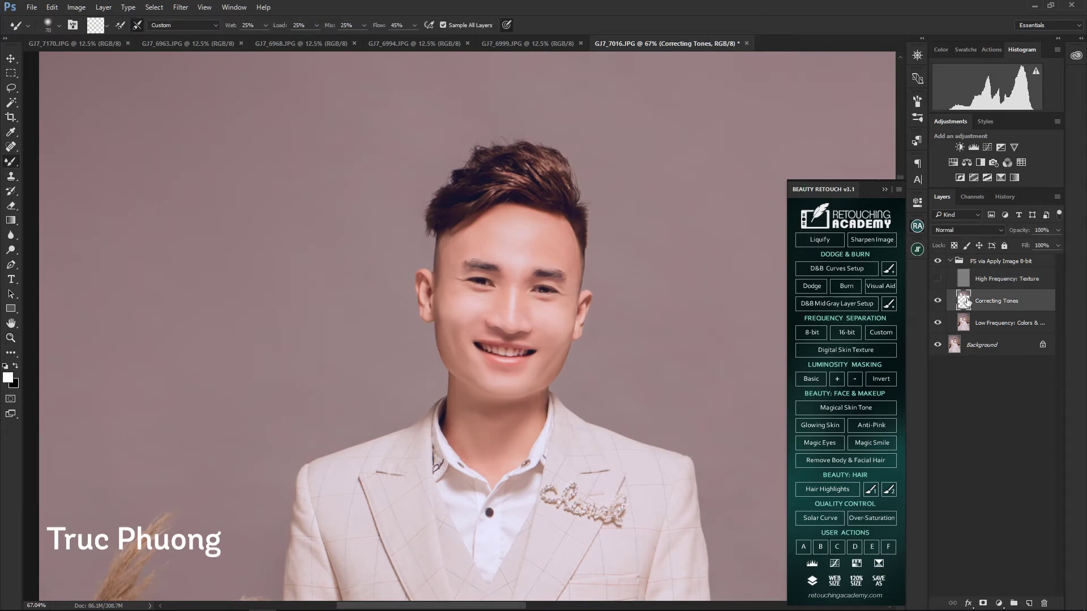
key("z")
key("ctrl+0")
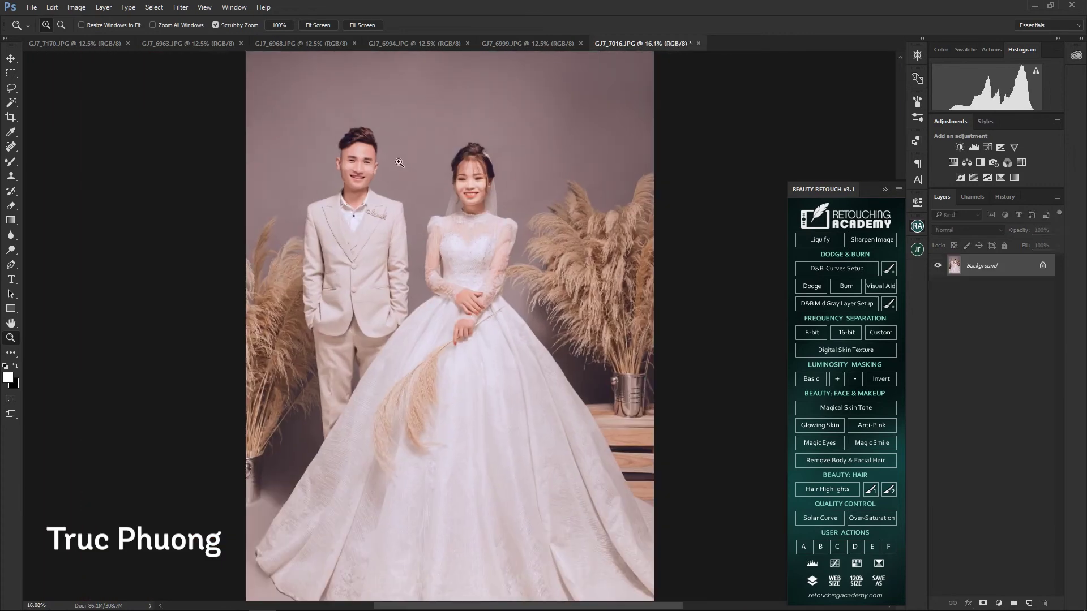
left_click_drag(399, 163, 699, 299)
- Duplicate the image to Layer 1, add an empty Layer 2, and spot-heal the bride's eye catchlight
key("ctrl+j")
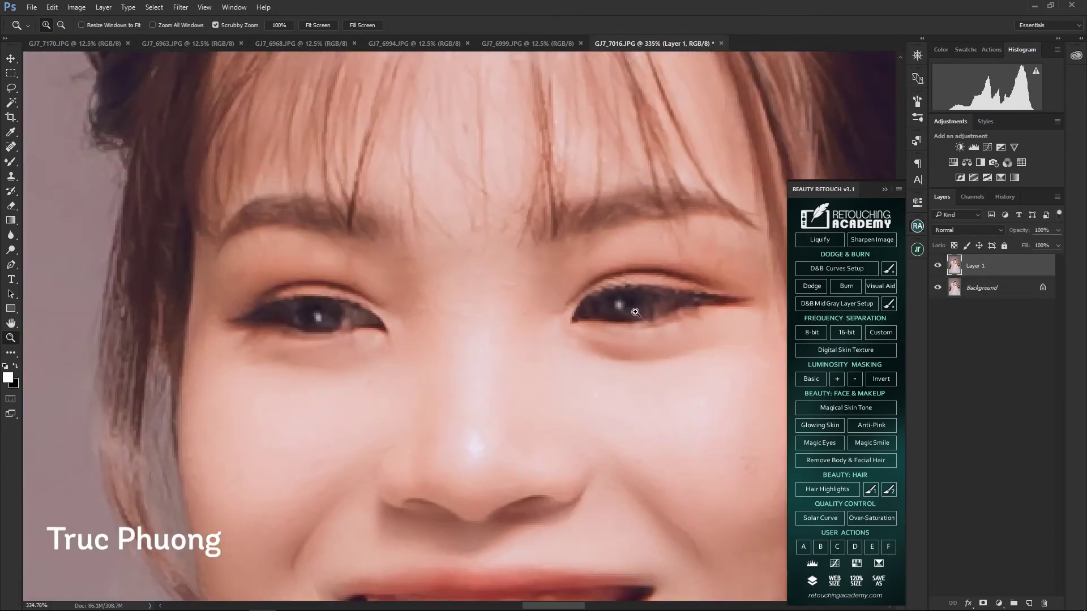
left_click(1029, 604)
key("b")
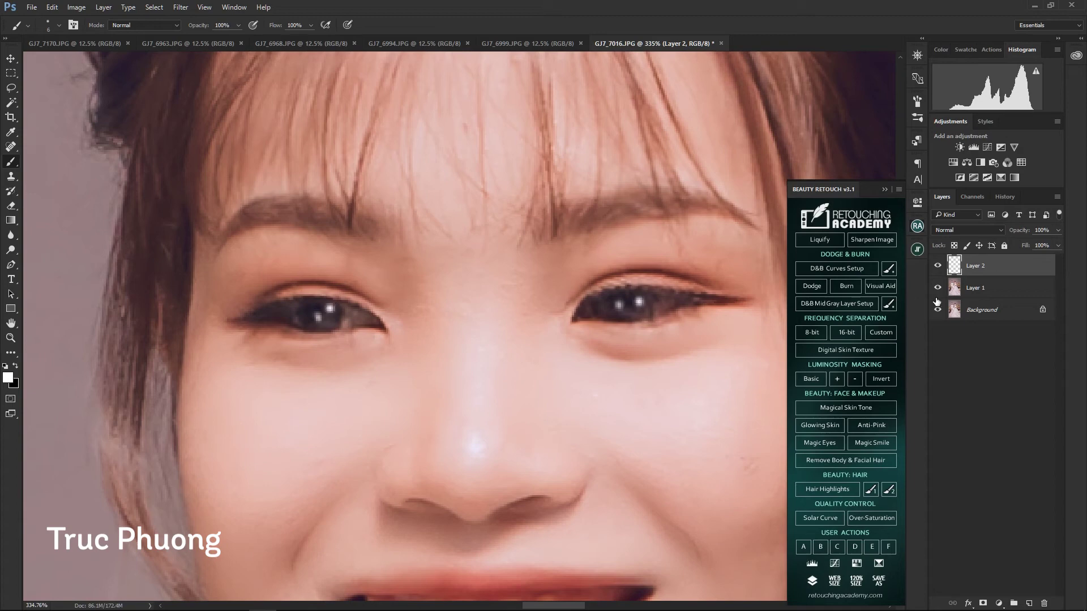
left_click(975, 288)
key("j")
left_click(619, 304)
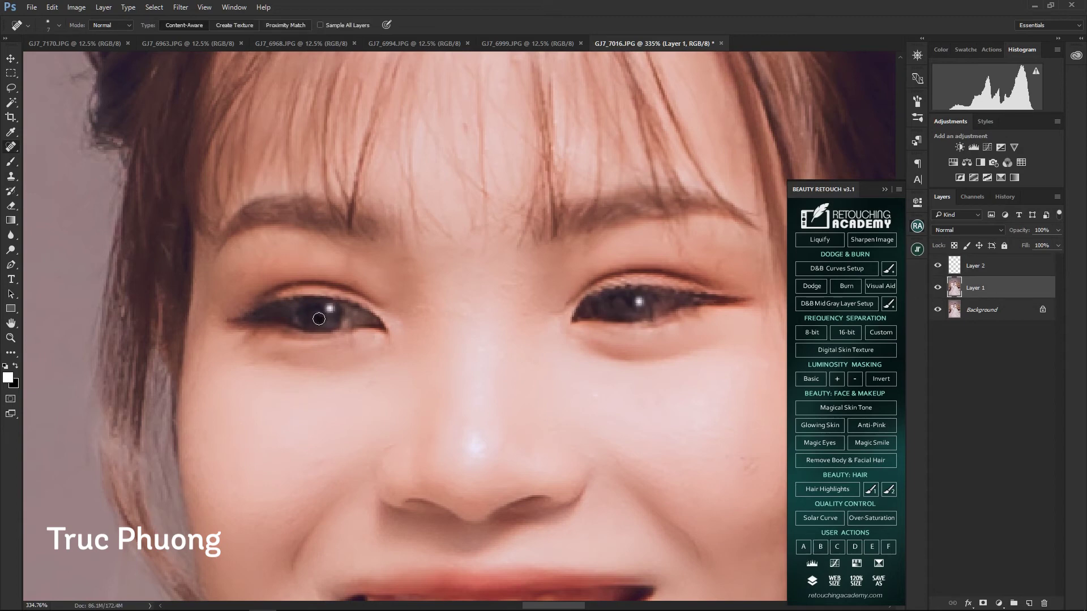
- Toggle Layer 1 to compare before and after, select Layer 2, and fit the image on screen
key("z")
scroll(397, 323, "down", 5)
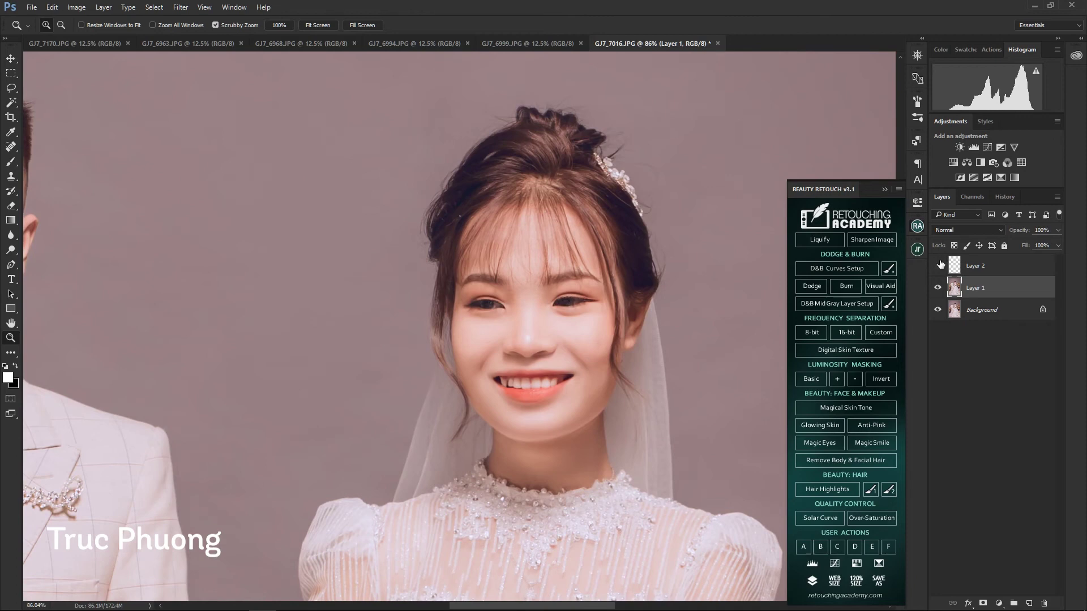
left_click(937, 288)
scroll(524, 286, "up", 3)
left_click(969, 265)
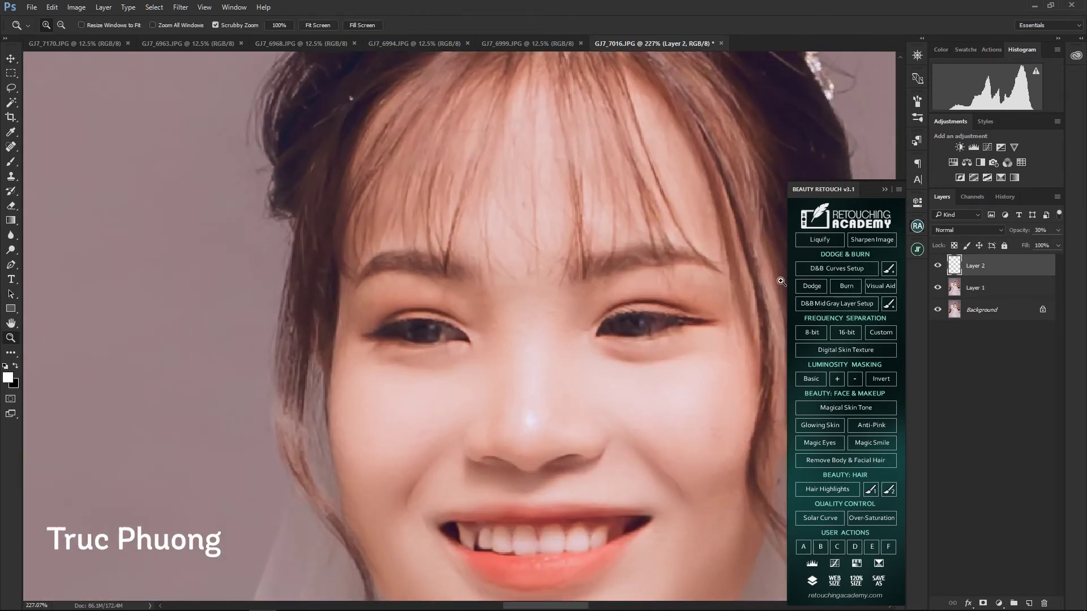
scroll(782, 281, "down", 3)
right_click(575, 275)
left_click(589, 281)
right_click(474, 158)
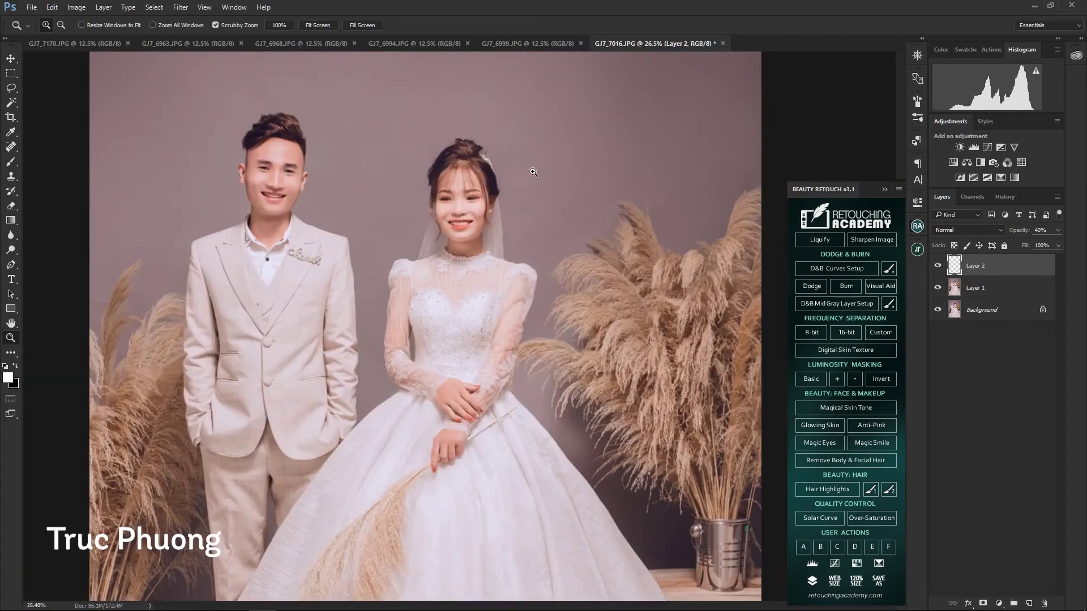
left_click(474, 160)
- Reshape the bride's face in Liquify with a smaller brush and apply it
key("ctrl+shift+x")
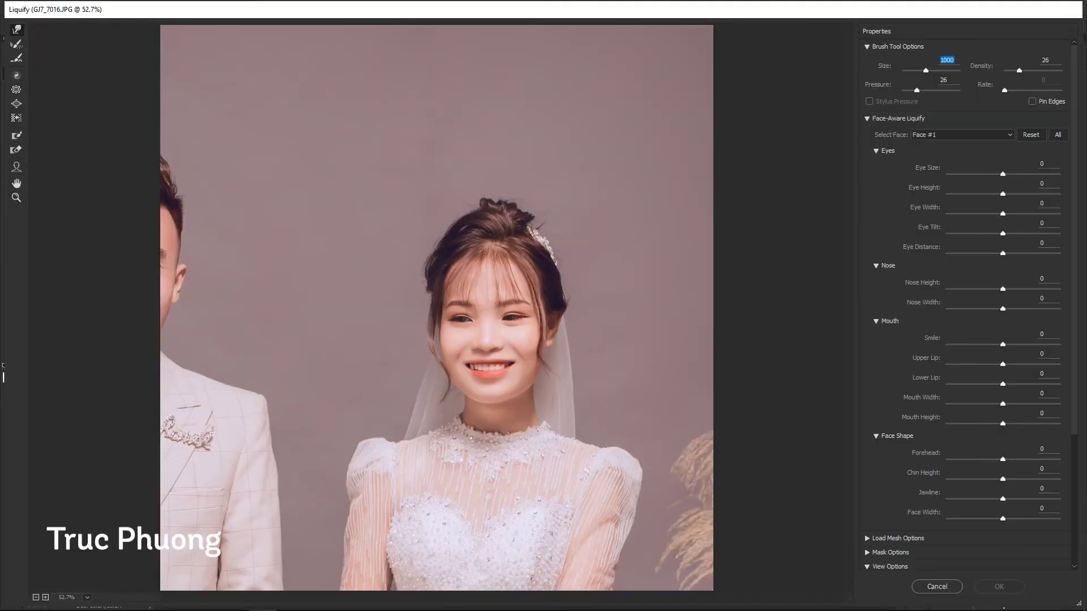
key("bracketleft")
key("bracketleft")
key("bracketleft")
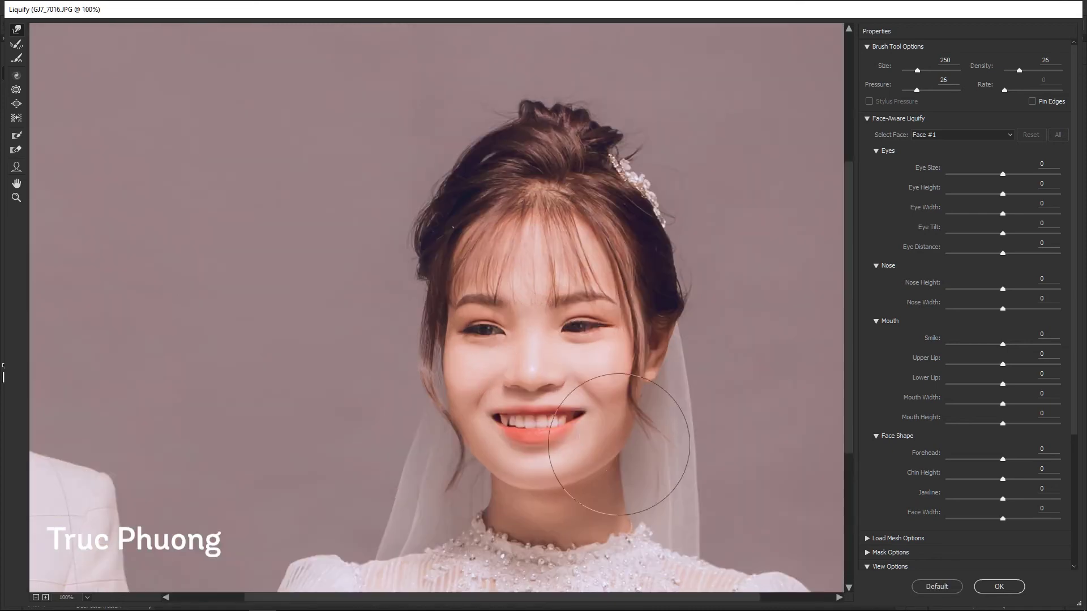
key("bracketleft")
key("bracketleft")
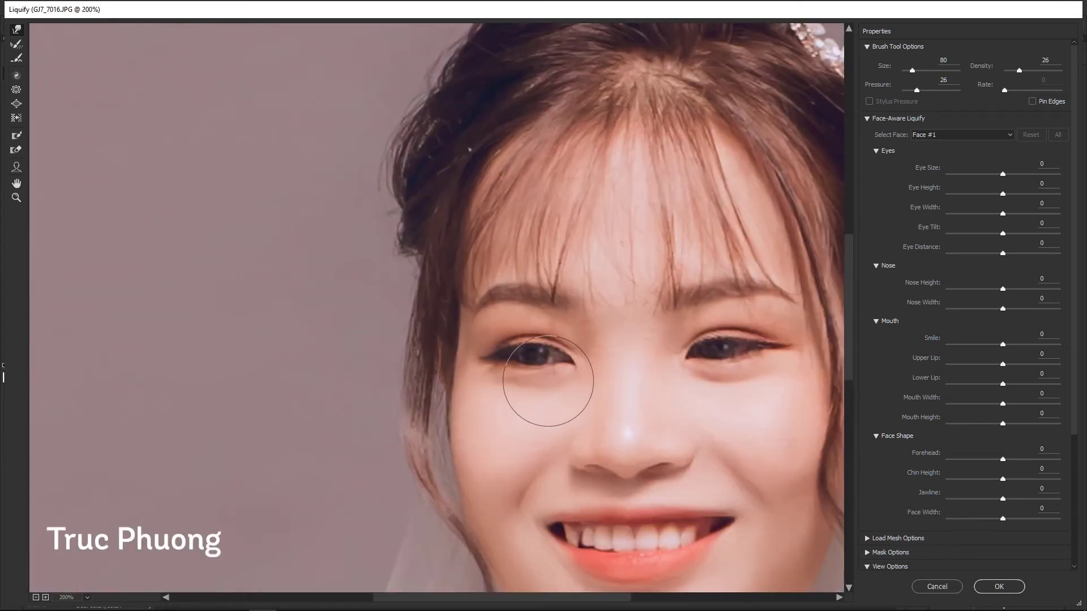
key("Return")
- Quick-mask the bride's neck and brighten it with a Curves adjustment
key("b")
scroll(502, 281, "up", 5)
key("q")
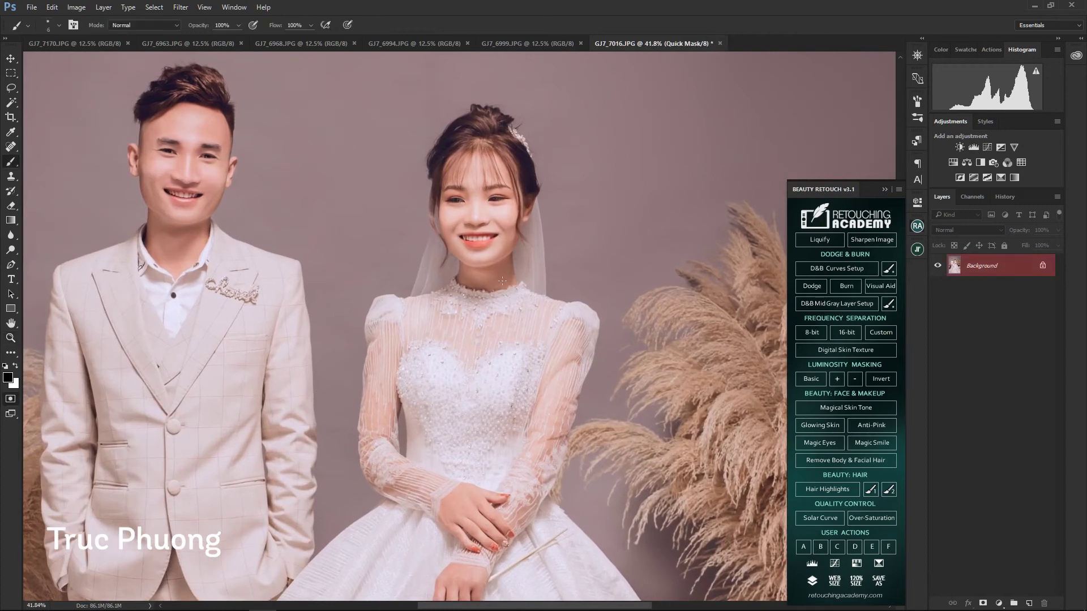
key("q")
key("ctrl+m")
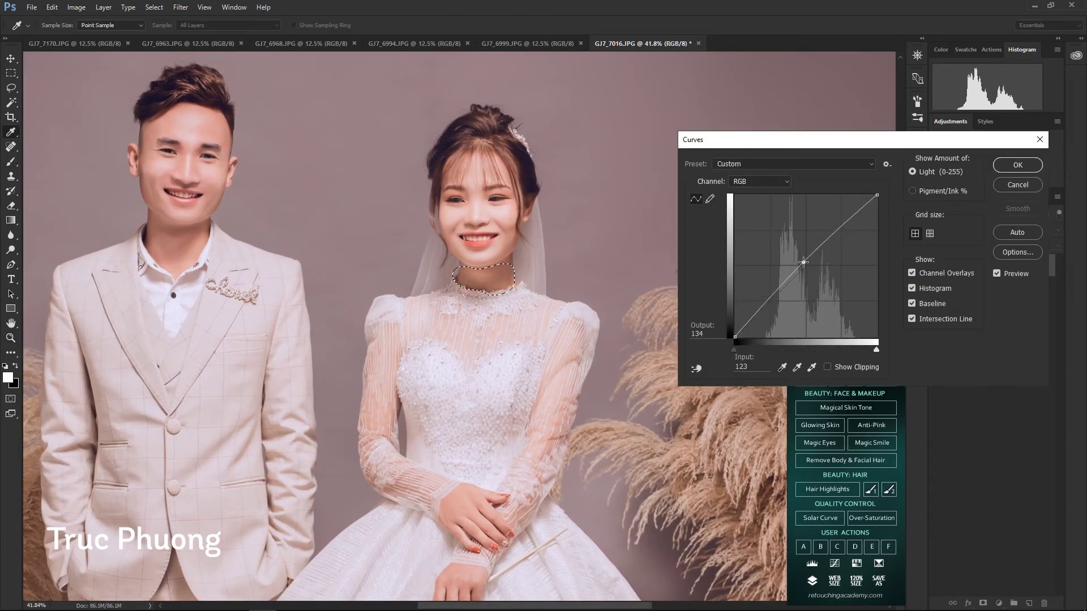
key("Return")
key("ctrl+0")
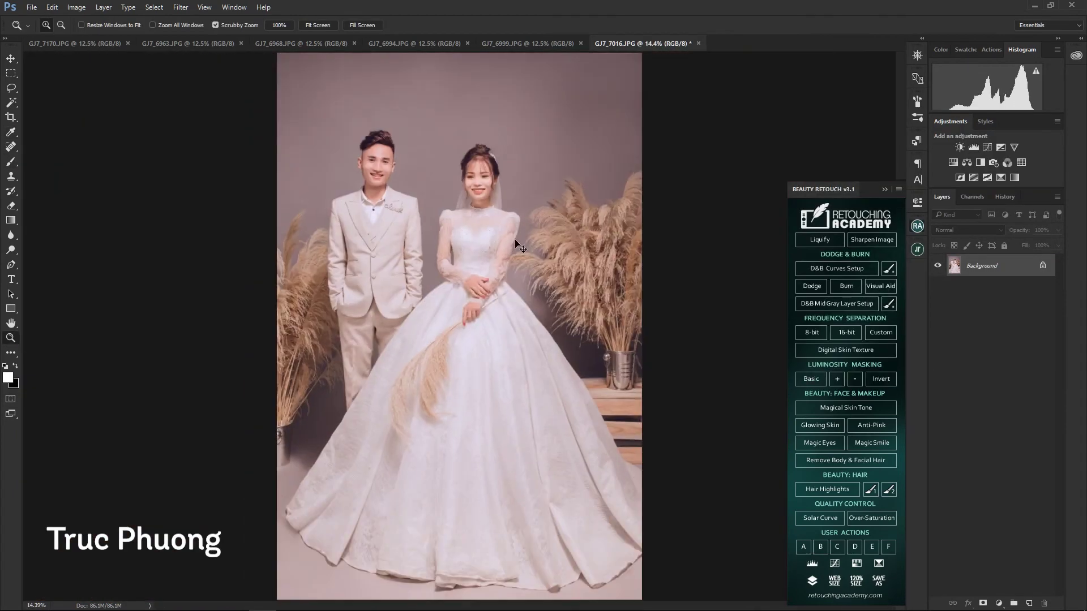
- Brighten photo GJ7_7227 by raising the Curves
key("ctrl+m")
left_click_drag(766, 263, 823, 273)
key("Return")
- Select the area around the woman and reshape her face in Liquify
left_click_drag(457, 150, 673, 429)
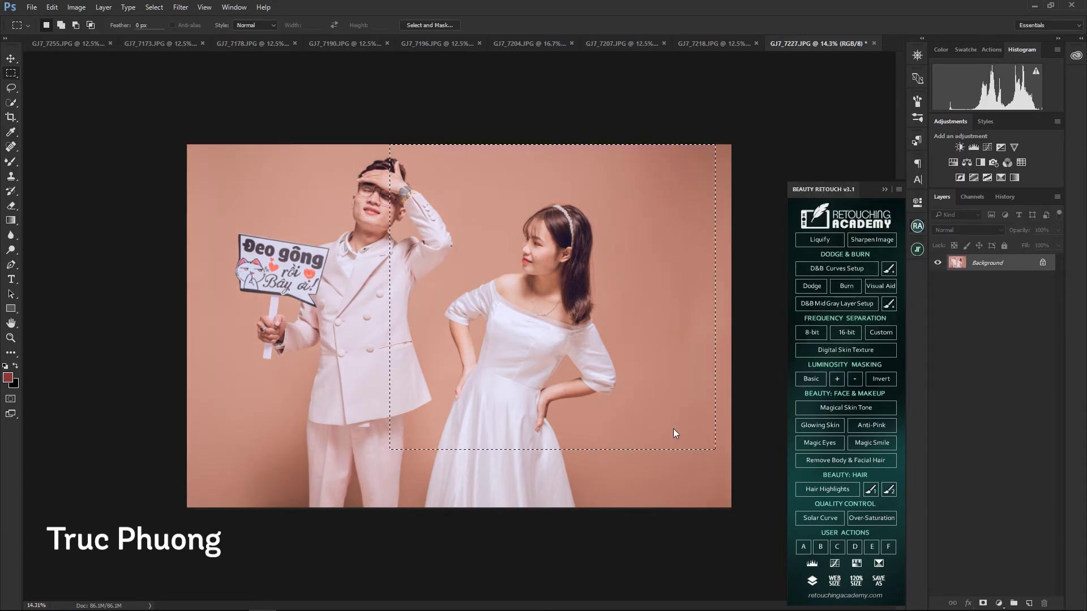
key("shift+ctrl+x")
key("bracketleft")
key("bracketleft")
key("bracketleft")
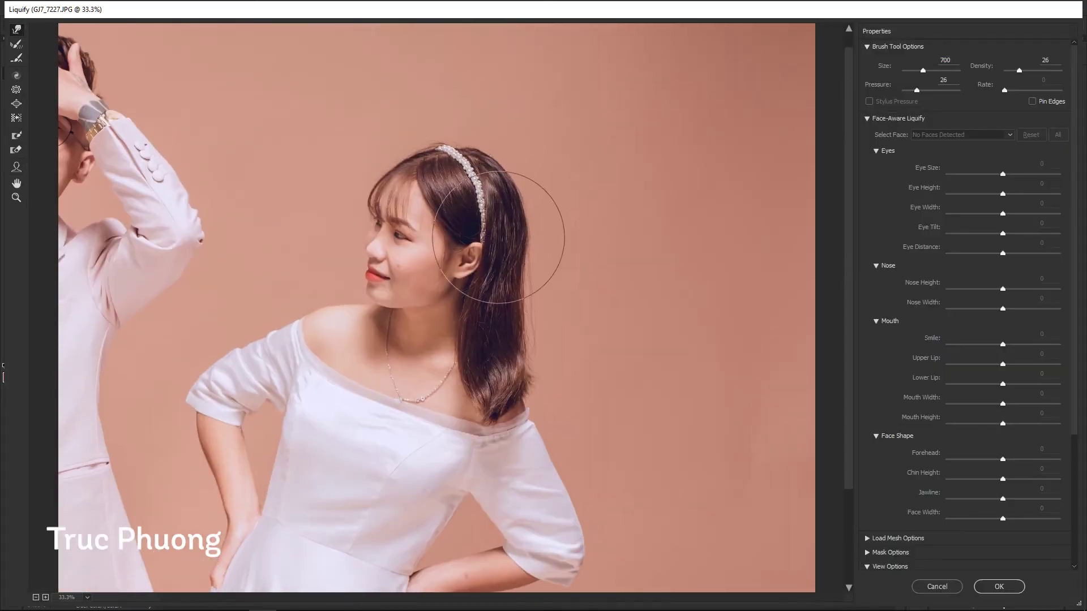
key("ctrl+plus")
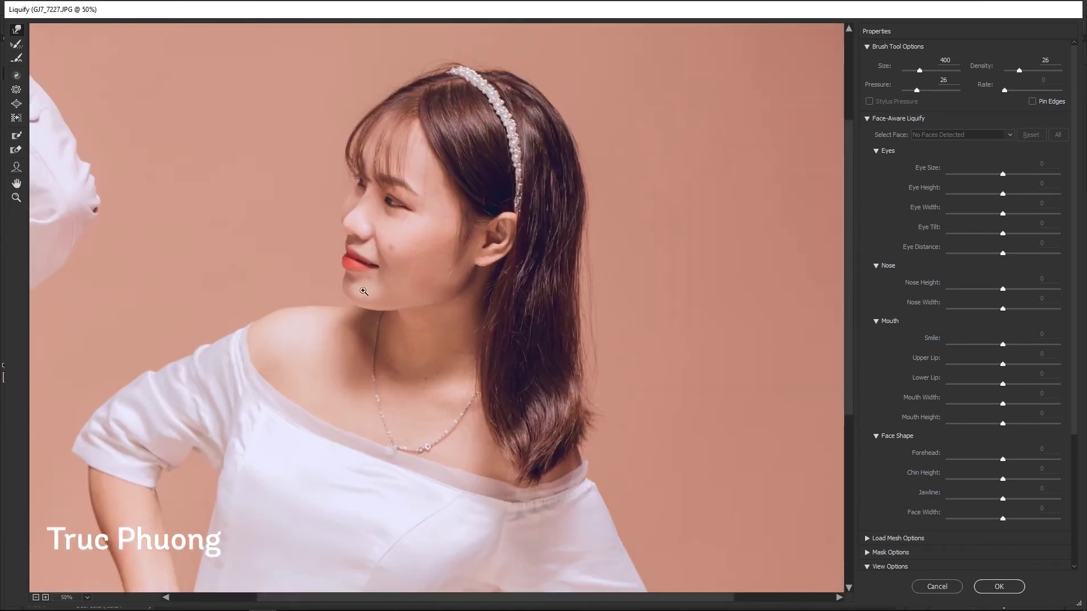
key("ctrl+plus")
key("bracketleft")
key("bracketleft")
key("bracketleft")
key("bracketleft")
key("bracketleft")
key("bracketleft")
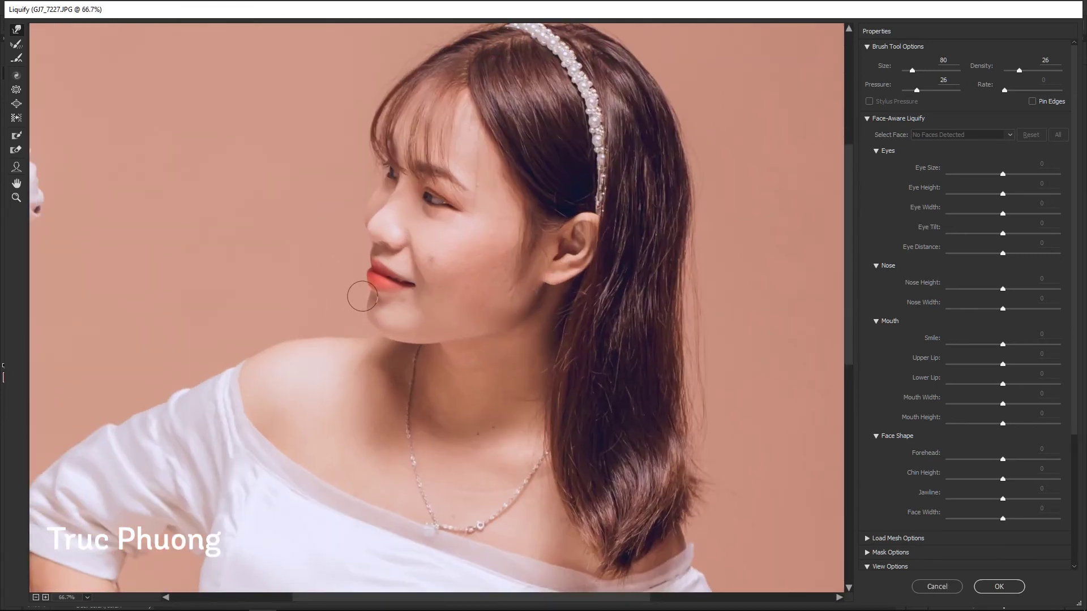
key("bracketright")
key("bracketright")
key("bracketright")
key("bracketright")
key("ctrl+minus")
key("bracketright")
key("bracketright")
key("bracketright")
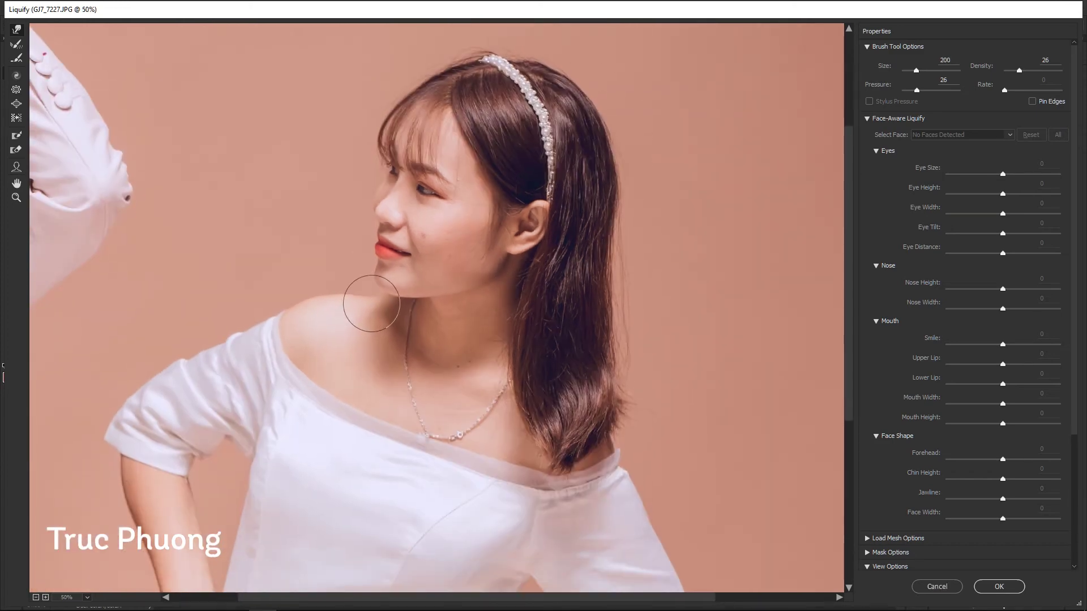
key("ctrl+0")
key("Return")
- Move the selection lower and push the woman's jawline inward with Liquify
left_click_drag(545, 318, 580, 377)
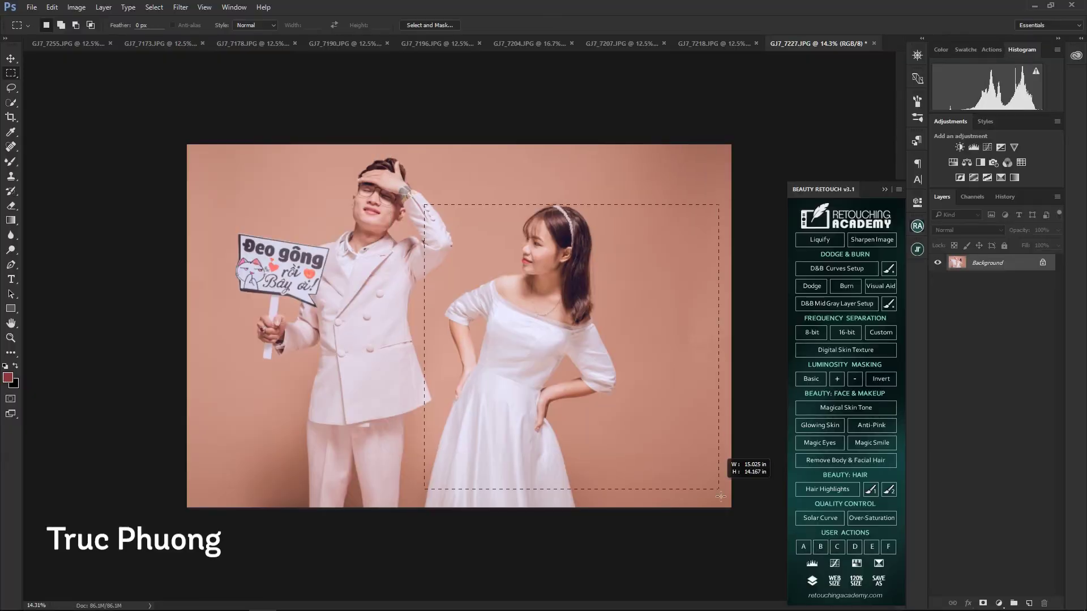
key("ctrl+shift+x")
key("bracketleft")
key("ctrl+plus")
key("ctrl+minus")
key("bracketright")
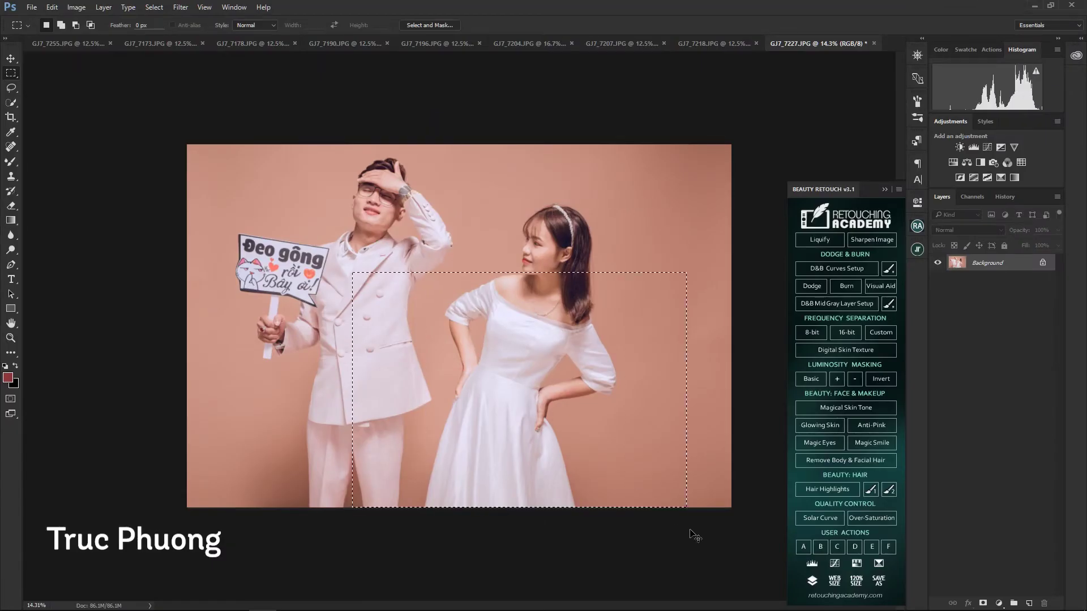
key("ctrl+shift+x")
key("bracketright")
key("bracketright")
left_click_drag(506, 391, 529, 473)
key("Return")
- Smooth the woman's neck and jaw line in another Liquify pass
key("ctrl+shift+x")
key("bracketright")
key("ctrl+plus")
key("bracketleft")
key("bracketleft")
key("bracketleft")
key("bracketleft")
key("bracketleft")
key("bracketleft")
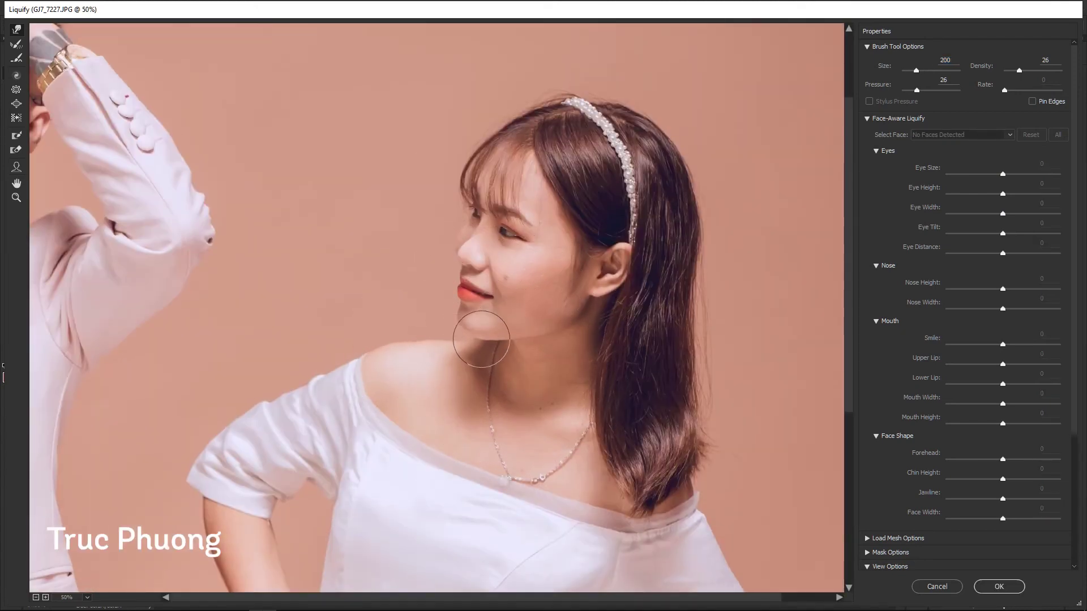
left_click_drag(464, 340, 512, 345)
key("Return")
left_click_drag(237, 104, 484, 257)
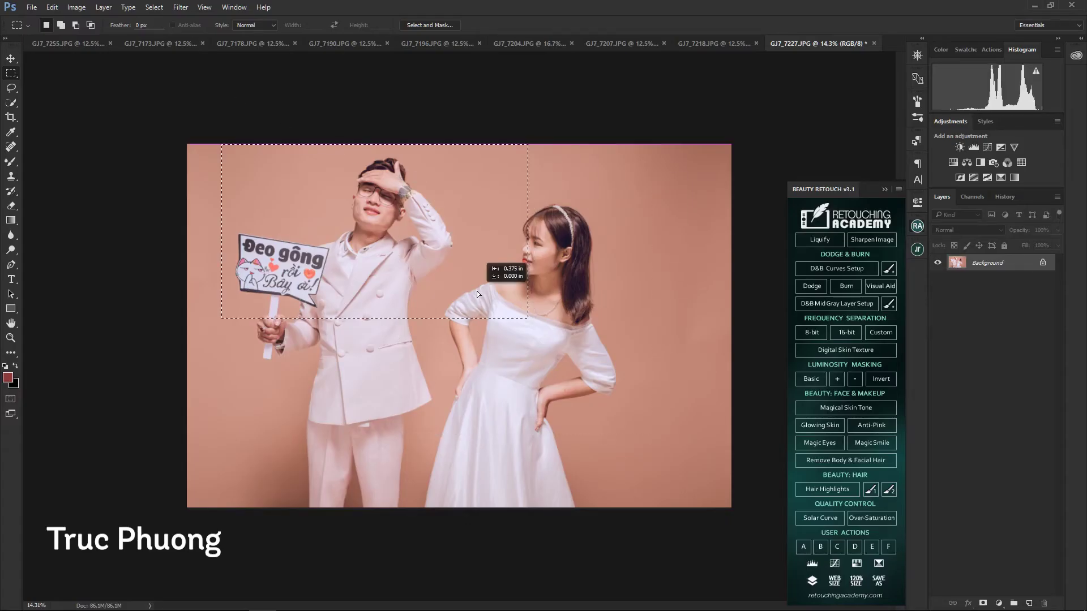
- Open Liquify on the man and set the Forward Warp brush size to 800
key("ctrl+shift+x")
key("bracketleft")
key("bracketleft")
key("bracketleft")
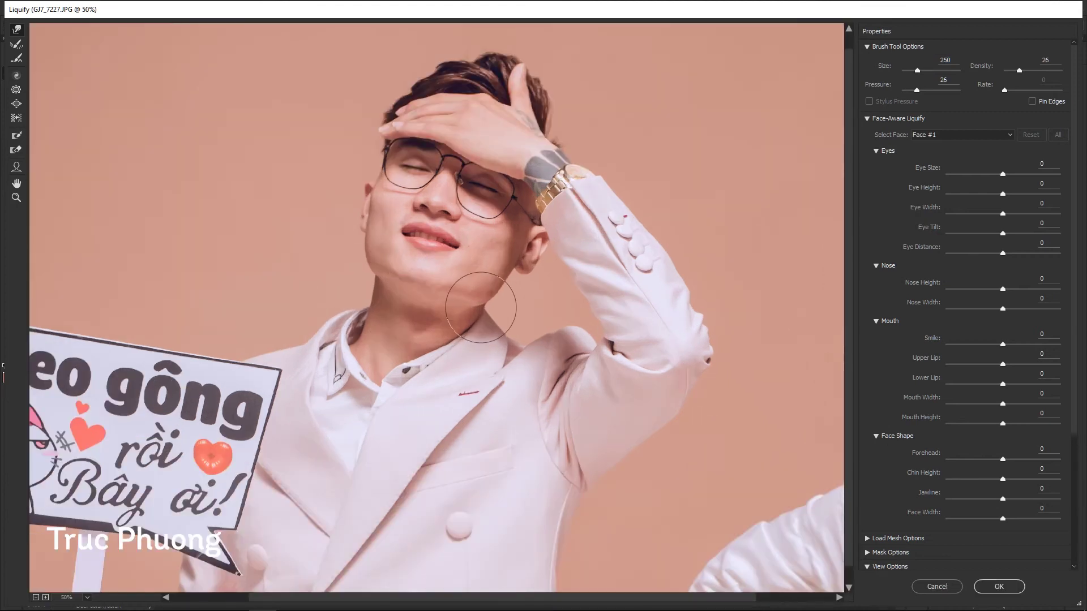
key("ctrl+plus")
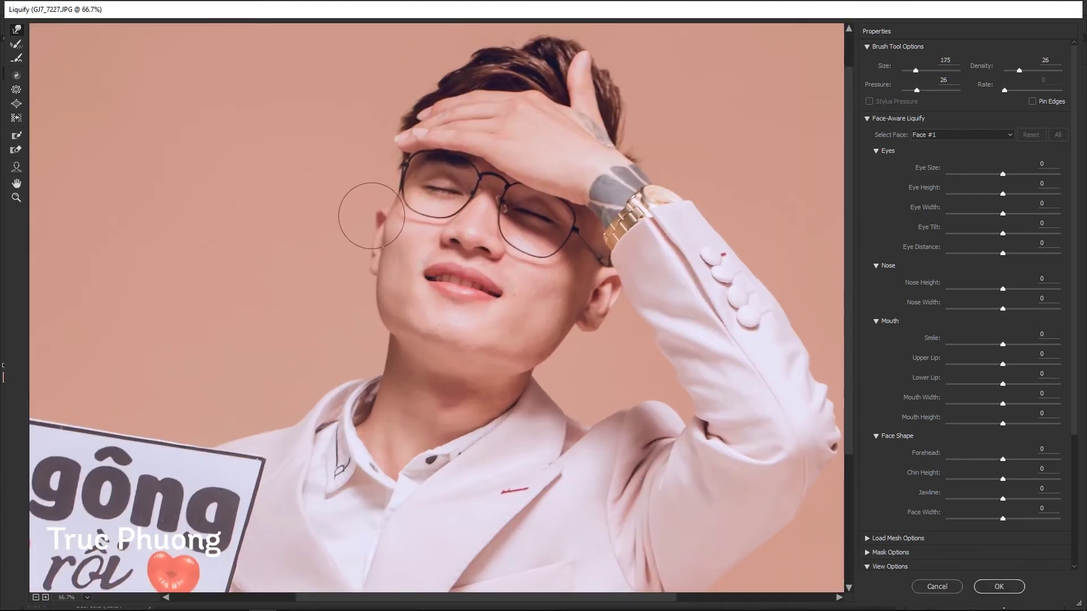
key("bracketright")
key("bracketright")
key("bracketright")
key("ctrl+minus")
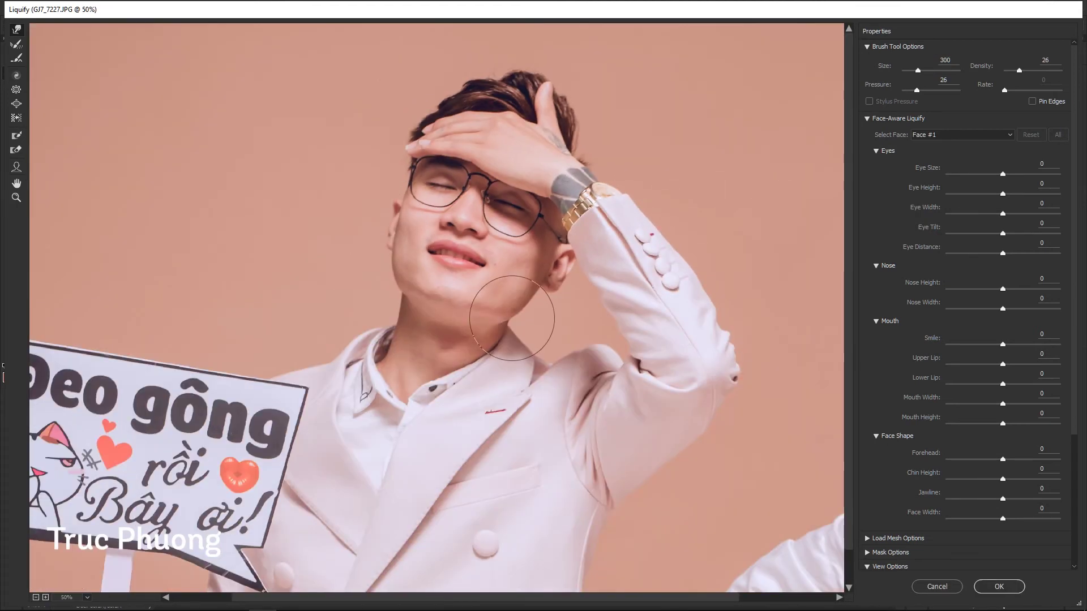
key("Return")
type("800")
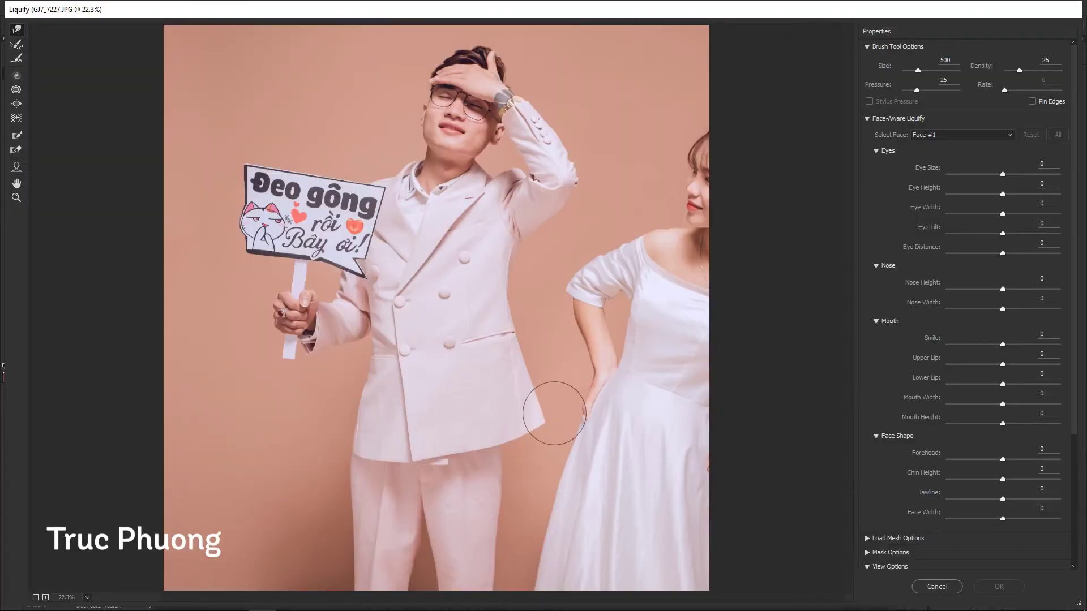
key("bracketleft")
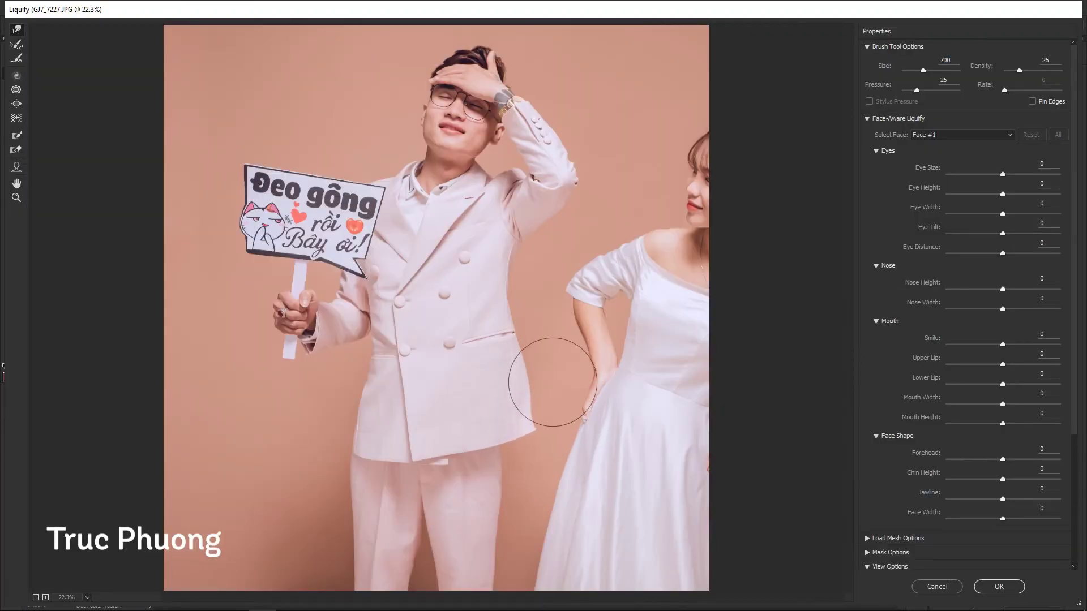
- Push the jacket's right and lower right edges inward with Forward Warp
left_click_drag(533, 420, 530, 379)
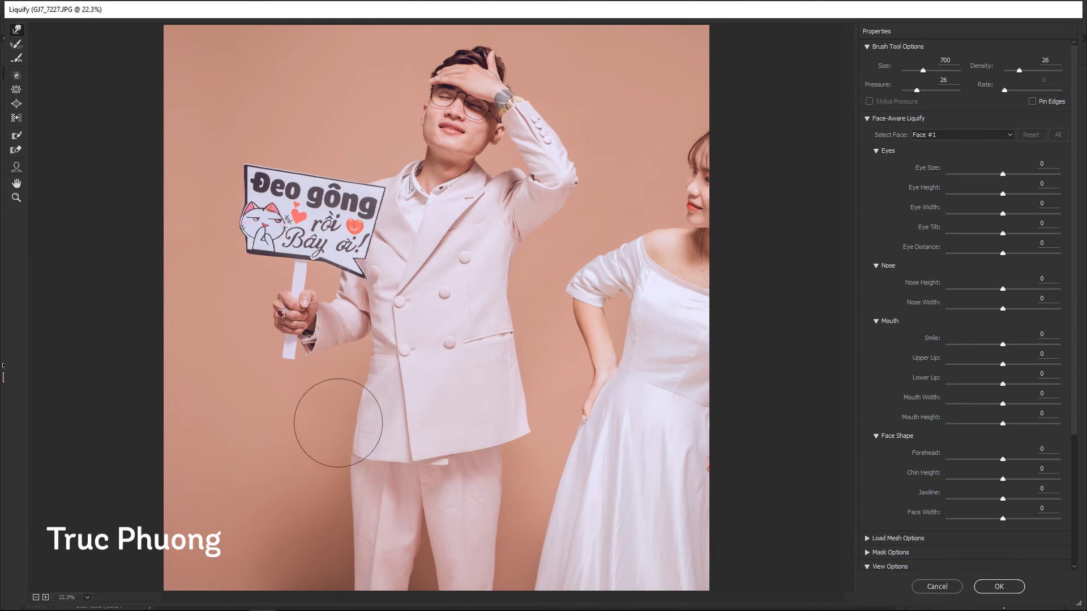
left_click_drag(522, 432, 535, 372)
key("bracketleft")
left_click_drag(538, 432, 517, 442)
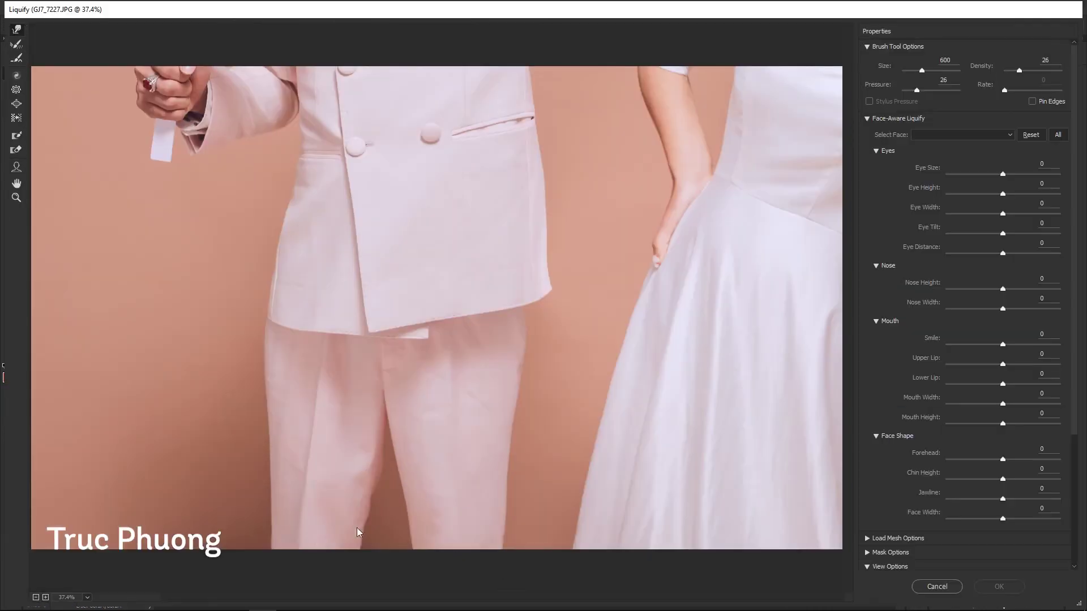
- Pull the trouser leg's right edge inward and apply the Liquify reshaping
key("ctrl+minus")
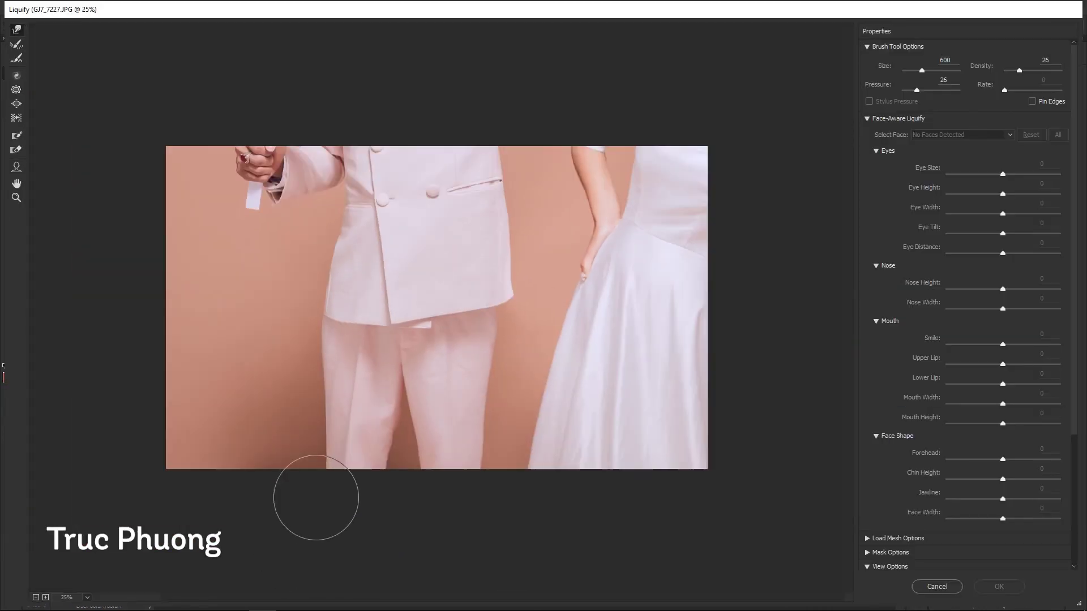
key("bracketright")
key("bracketright")
key("bracketleft")
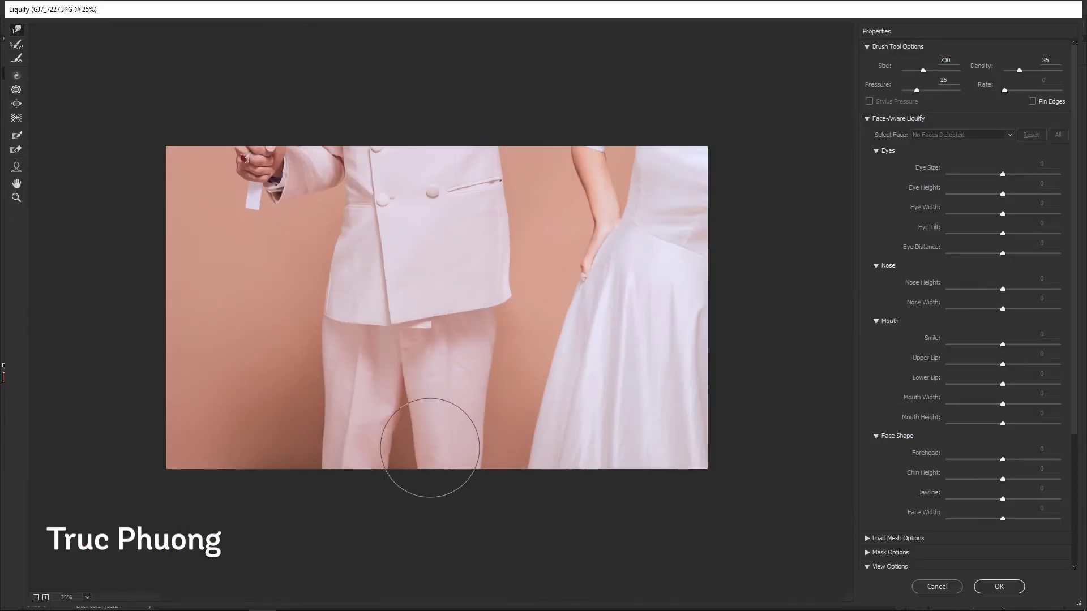
left_click_drag(498, 348, 484, 344)
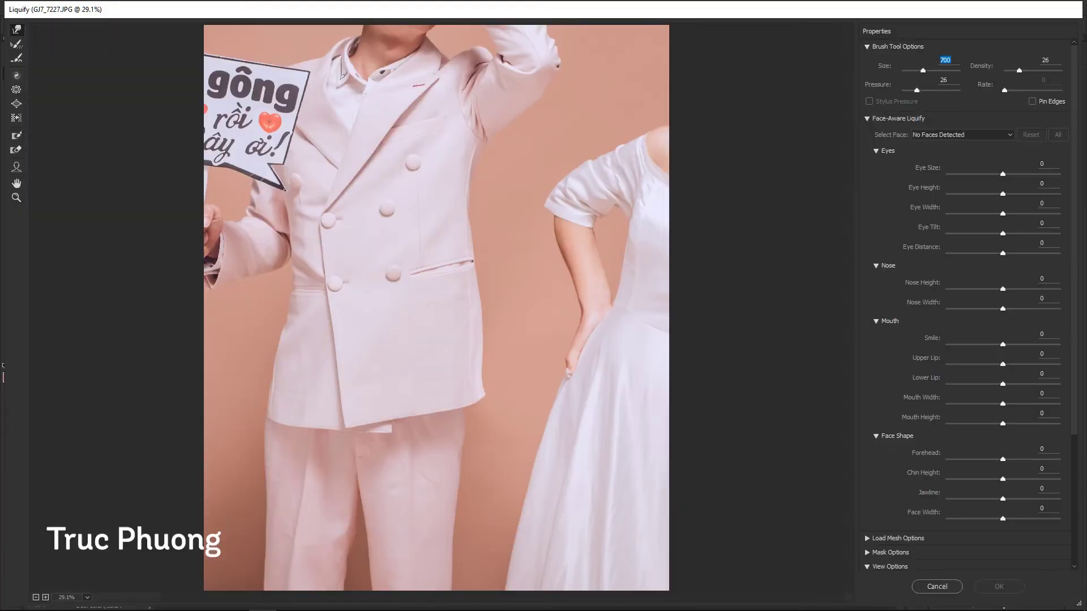
type("500")
key("Return")
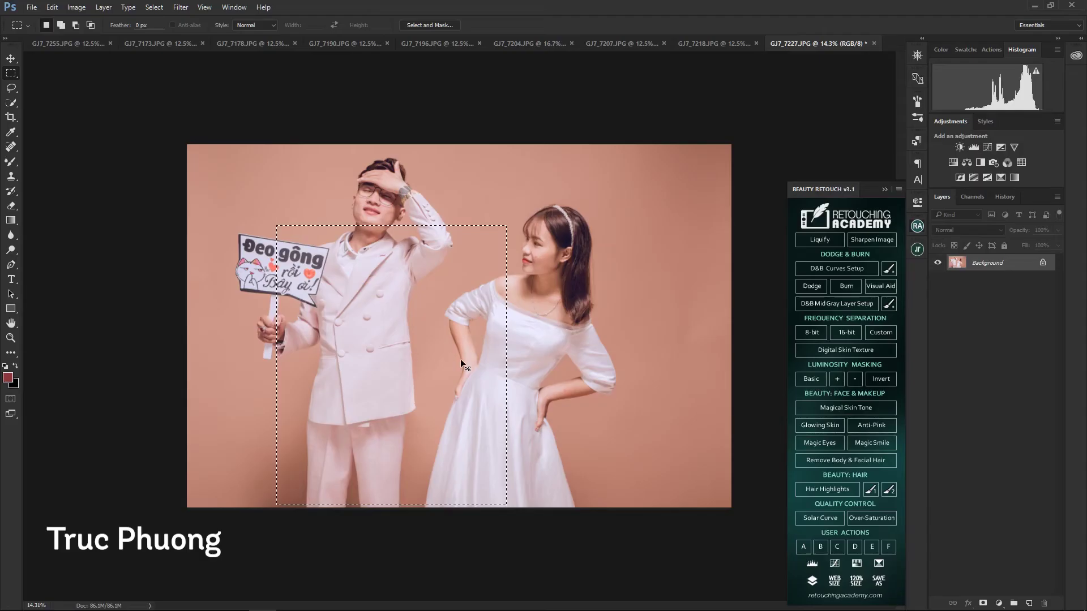
- Paint Group 1's mask with a white brush over the man's face and hand
key("ctrl+minus")
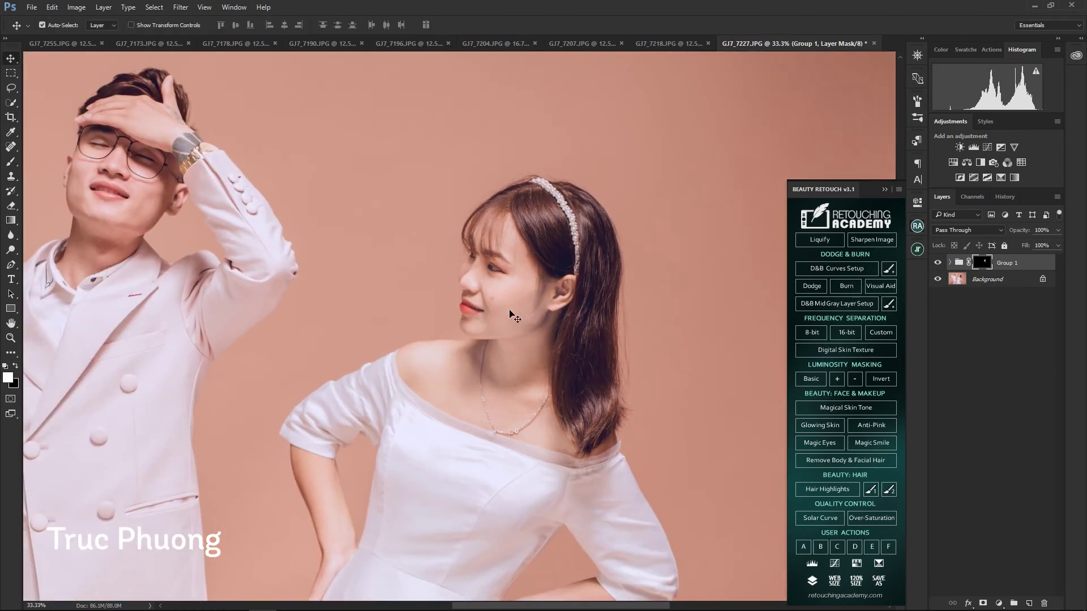
scroll(507, 311, "down", 1)
mouse_move(606, 497)
left_mouse_down()
mouse_move(493, 372)
mouse_move(422, 406)
left_mouse_up()
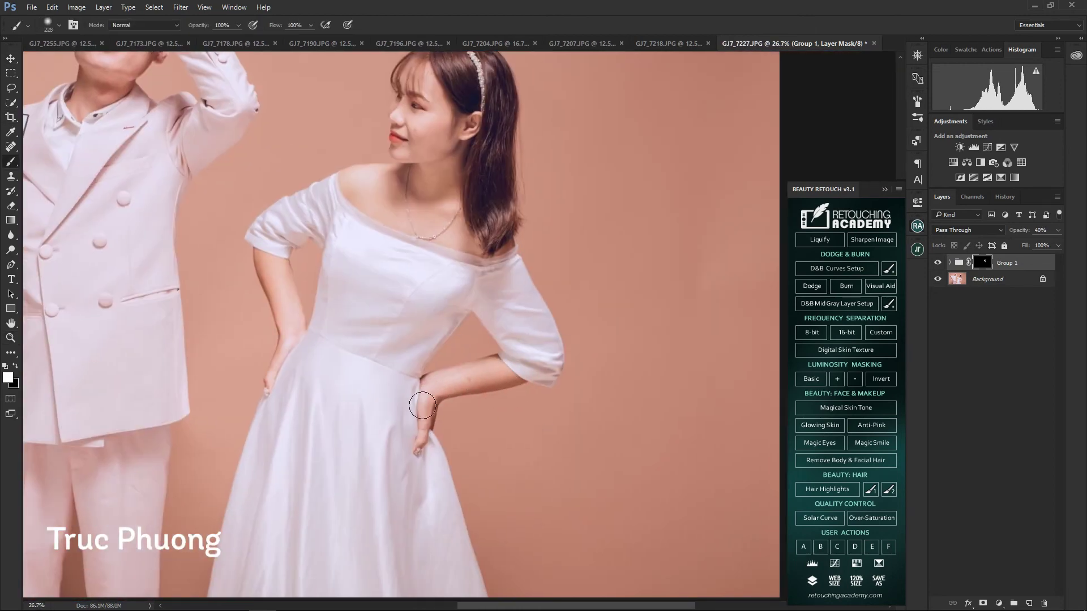
scroll(382, 313, "up", 2)
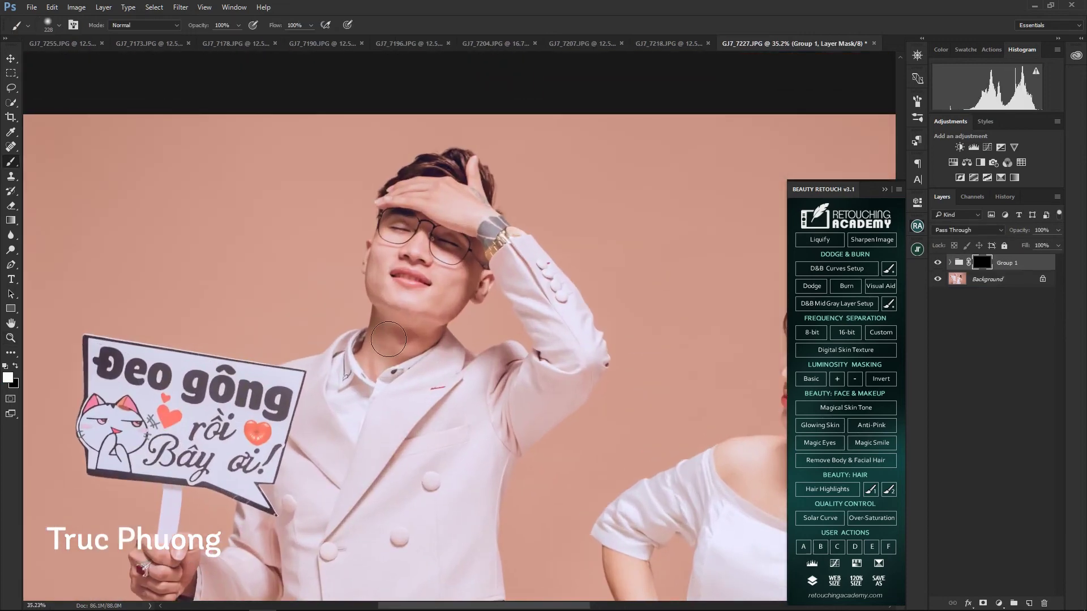
key("bracketright")
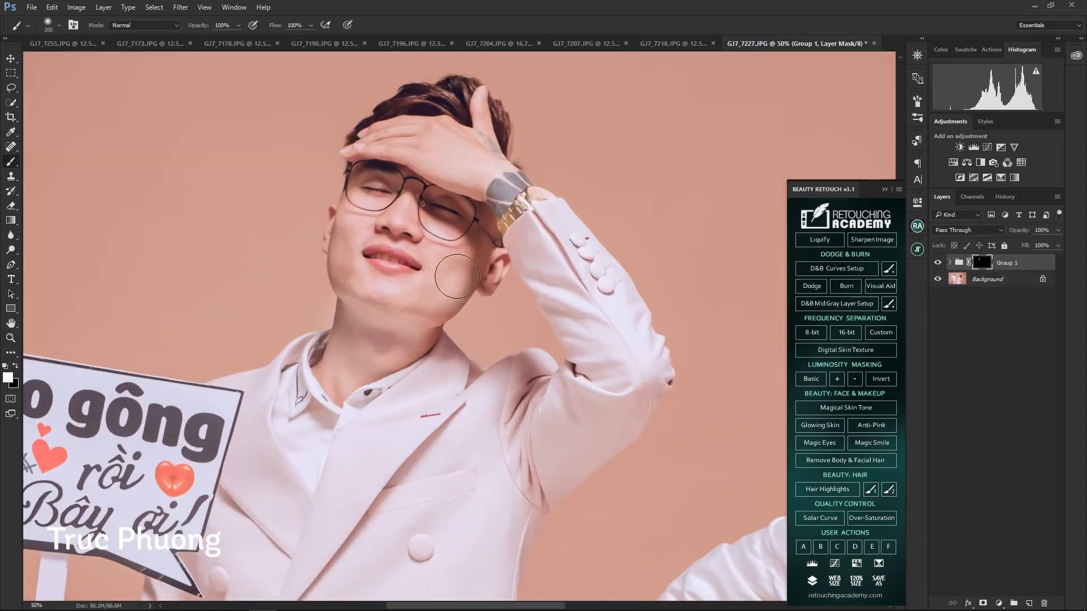
left_click_drag(453, 255, 358, 210)
scroll(362, 303, "down", 3)
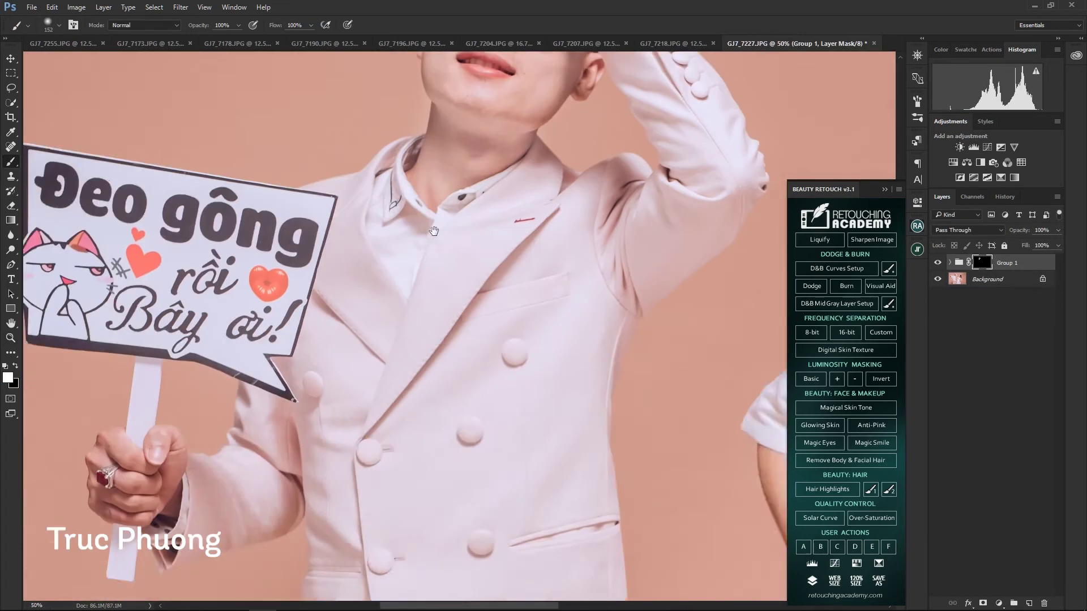
scroll(257, 275, "down", 3)
left_click_drag(257, 274, 238, 294)
key("v")
key("ctrl+0")
- Delete the Selective Color adjustment and reset colours to black and white
key("4")
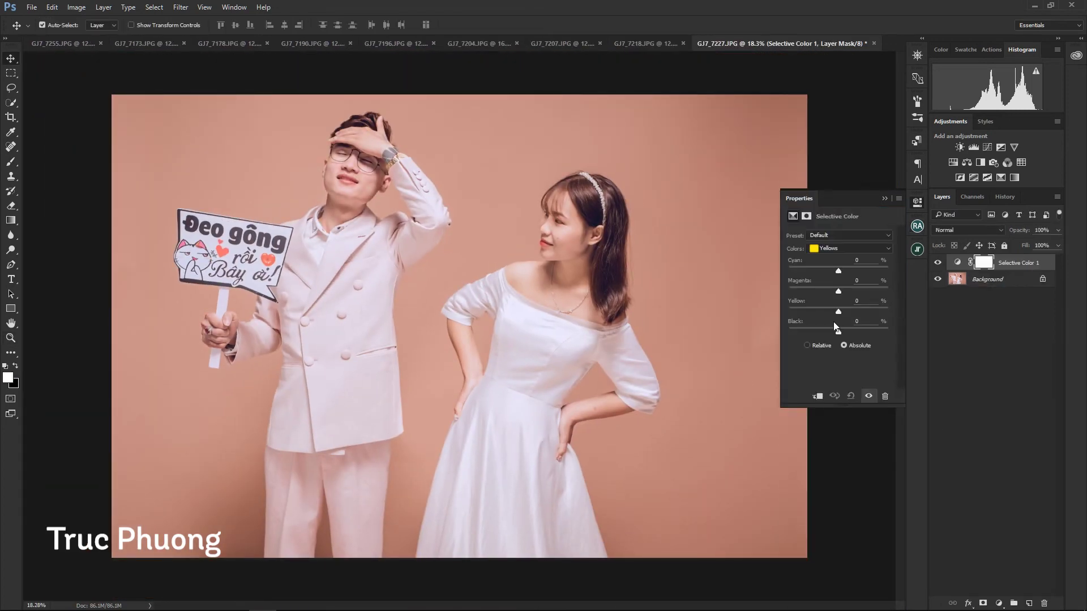
key("Delete")
key("b")
key("d")
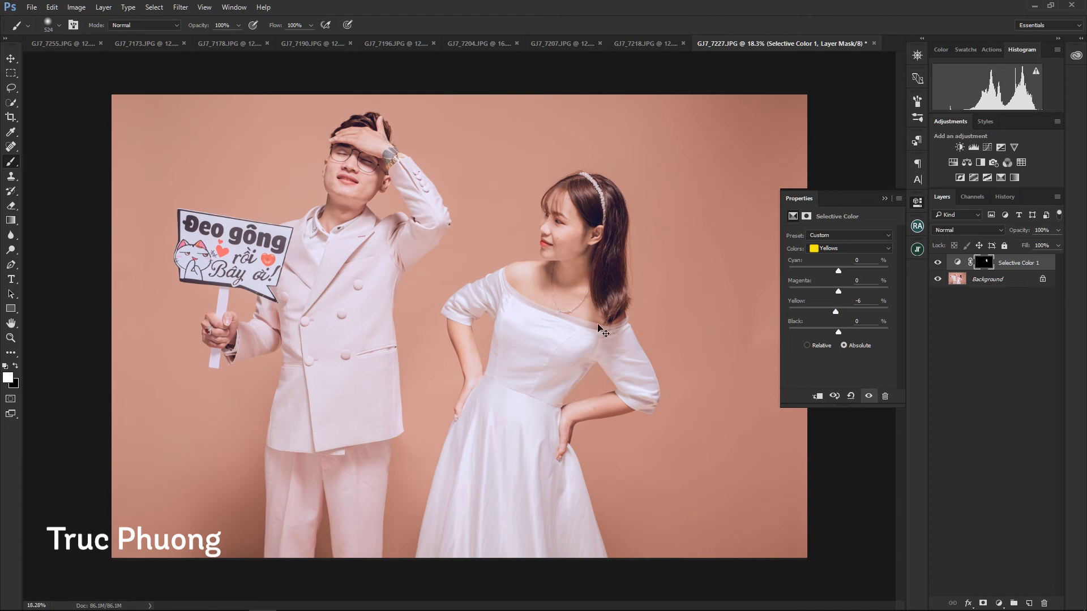
- Quick-mask the woman's neck and apply a Curves correction to it
key("q")
left_click_drag(567, 272, 571, 281)
key("q")
key("ctrl+m")
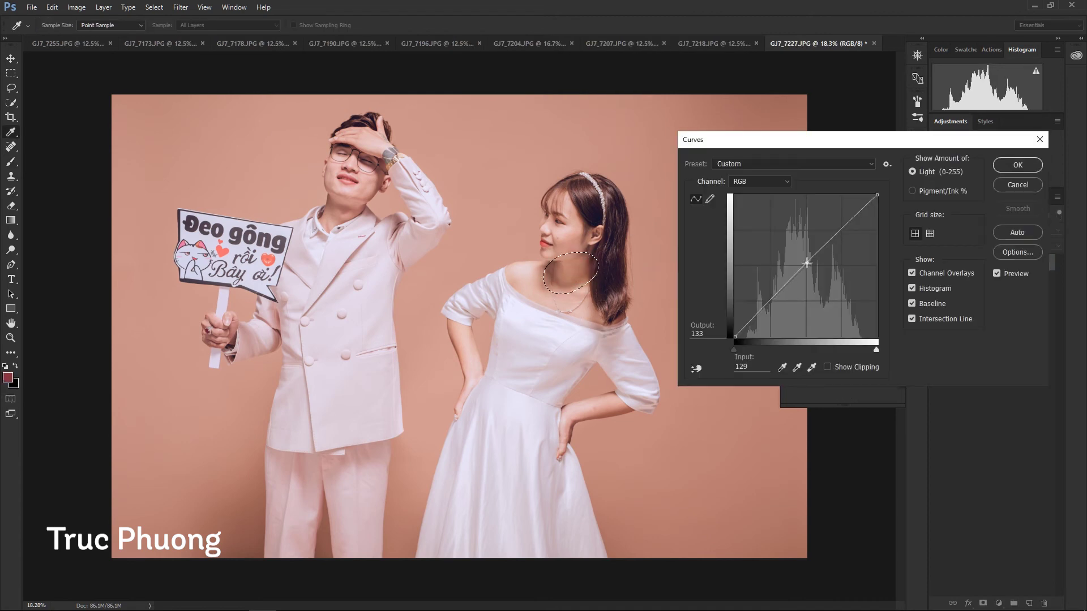
key("Return")
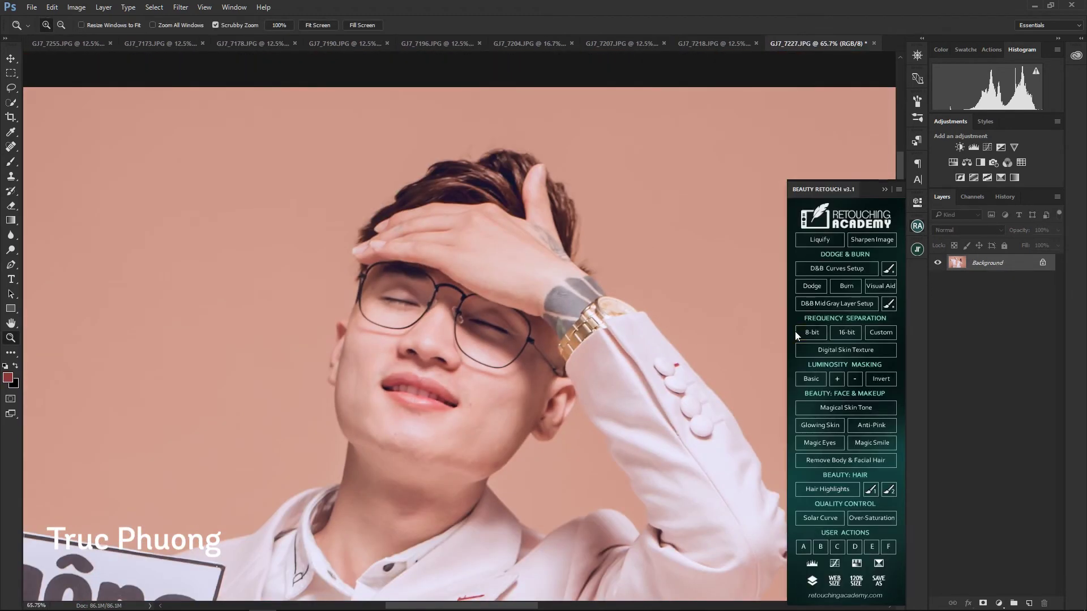
- Build 8-bit frequency-separation layers from the Beauty Retouch panel, confirming the Gaussian Blur
left_click(810, 332)
key("Return")
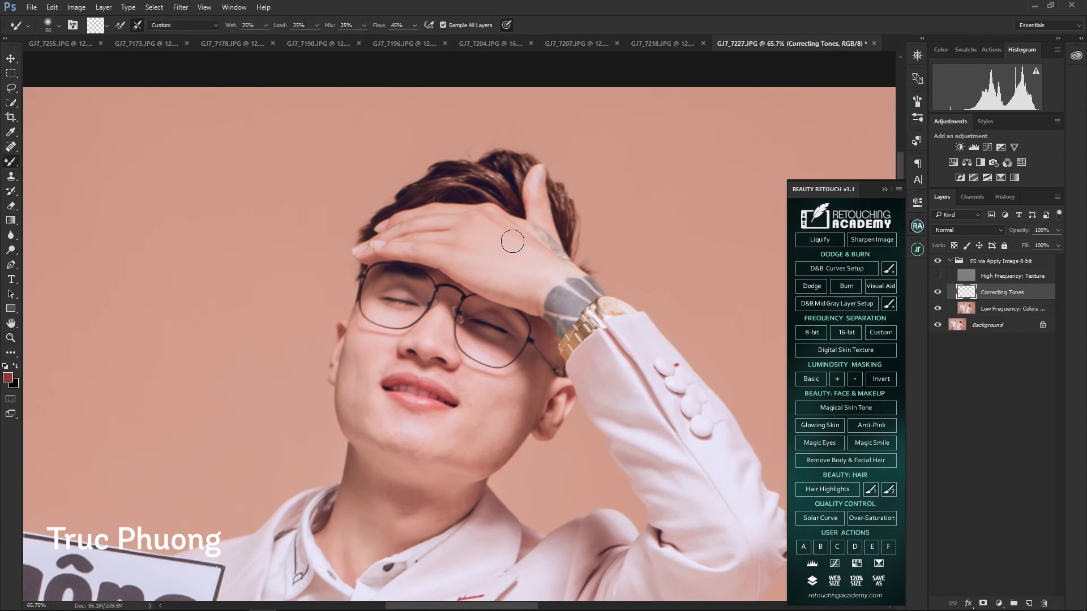
key("bracketleft")
- Even the groom's neck tones with the Mixer Brush, then move to the woman's face
scroll(493, 266, "down", 3)
scroll(460, 242, "down", 2)
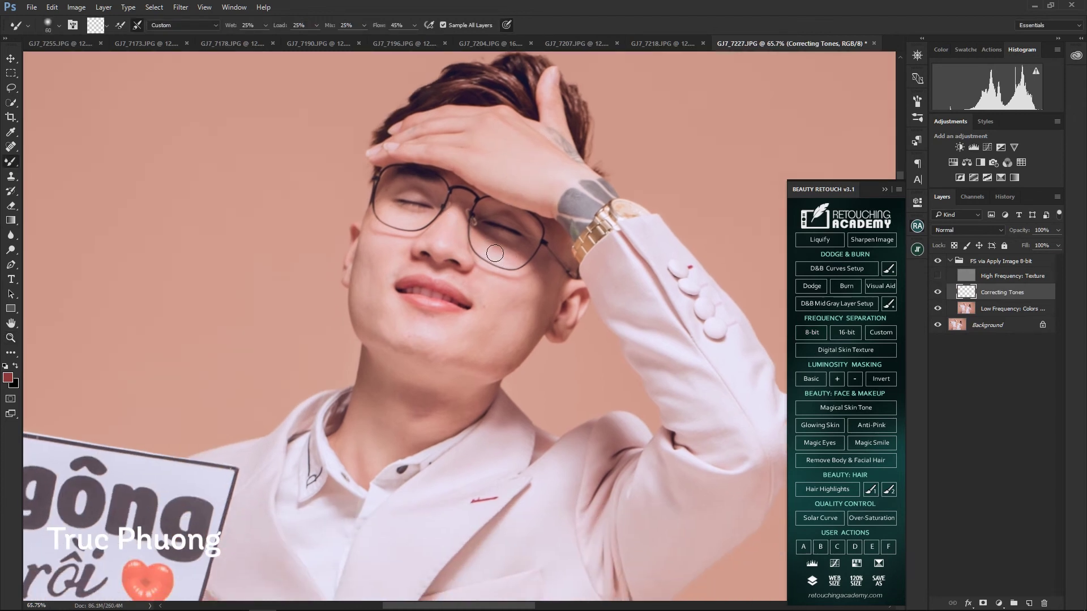
key("bracketright")
scroll(394, 212, "down", 1)
scroll(391, 221, "left", 1)
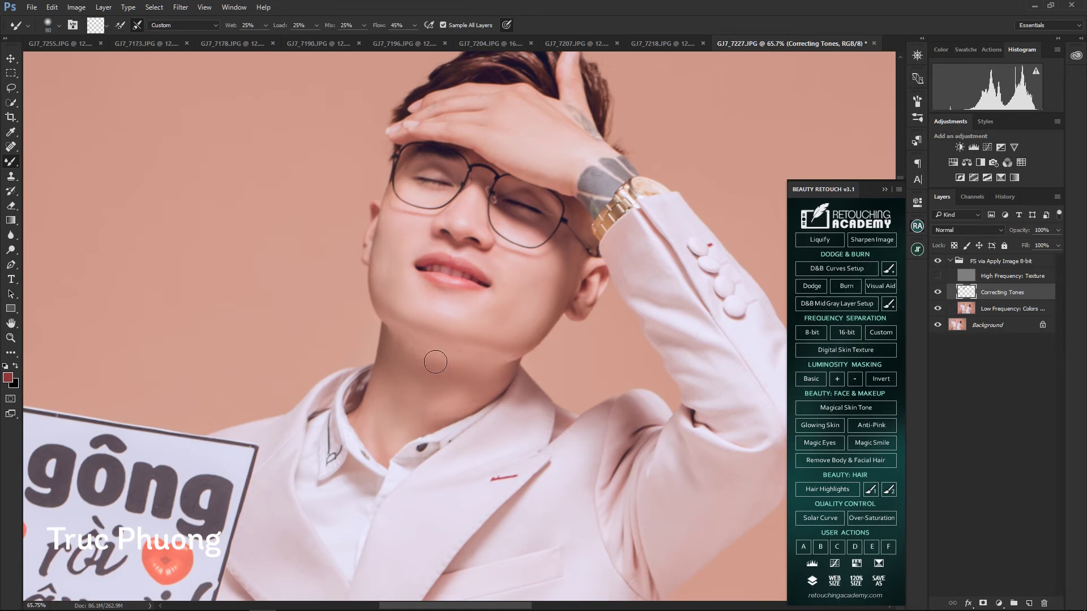
scroll(450, 347, "down", 1)
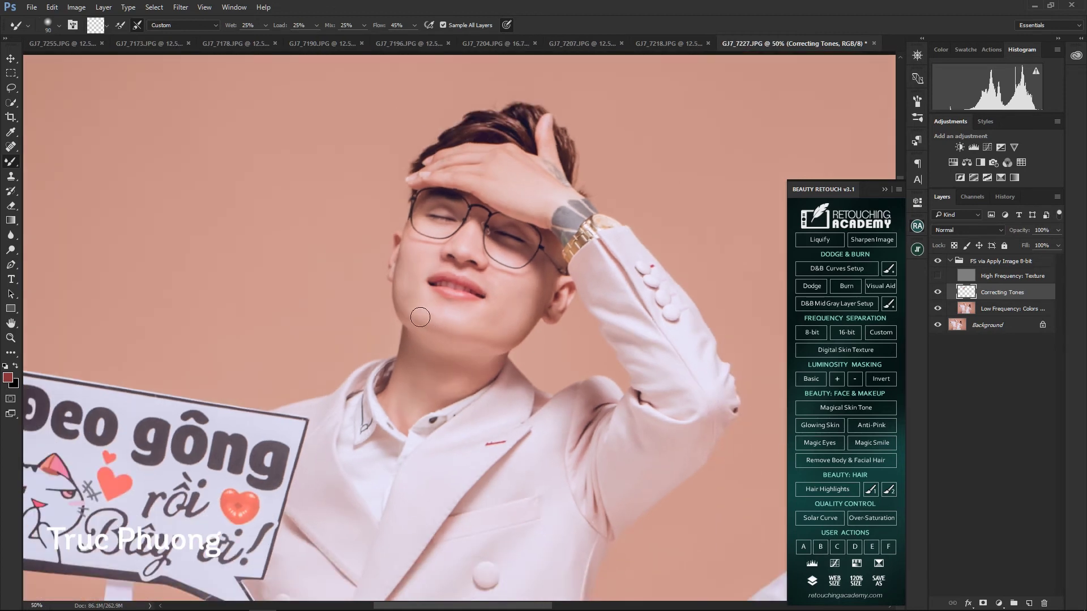
scroll(477, 337, "down", 5)
scroll(383, 296, "left", 3)
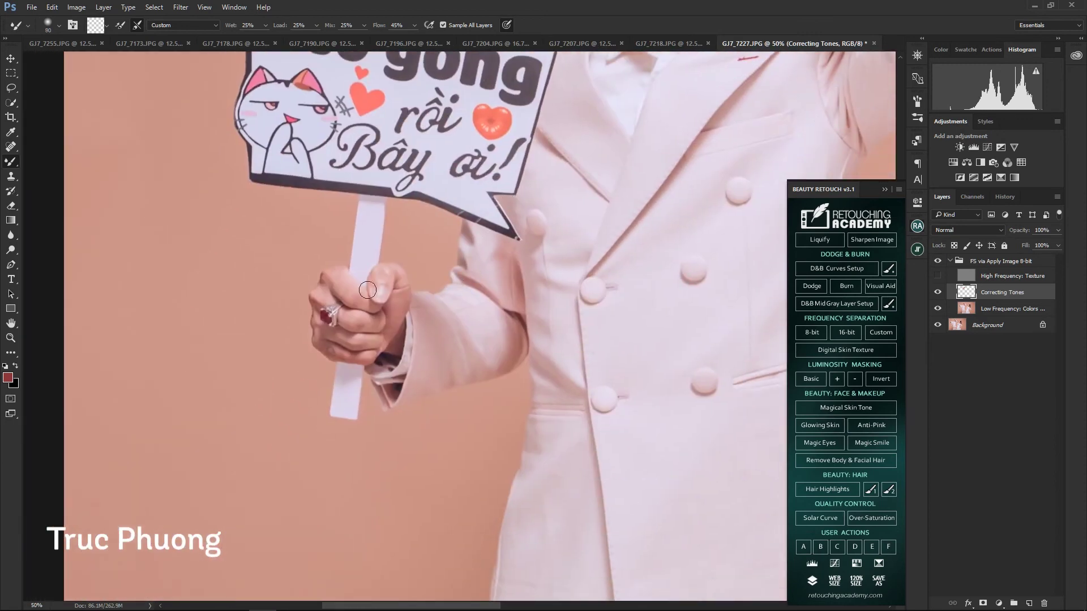
left_click_drag(361, 339, 533, 229)
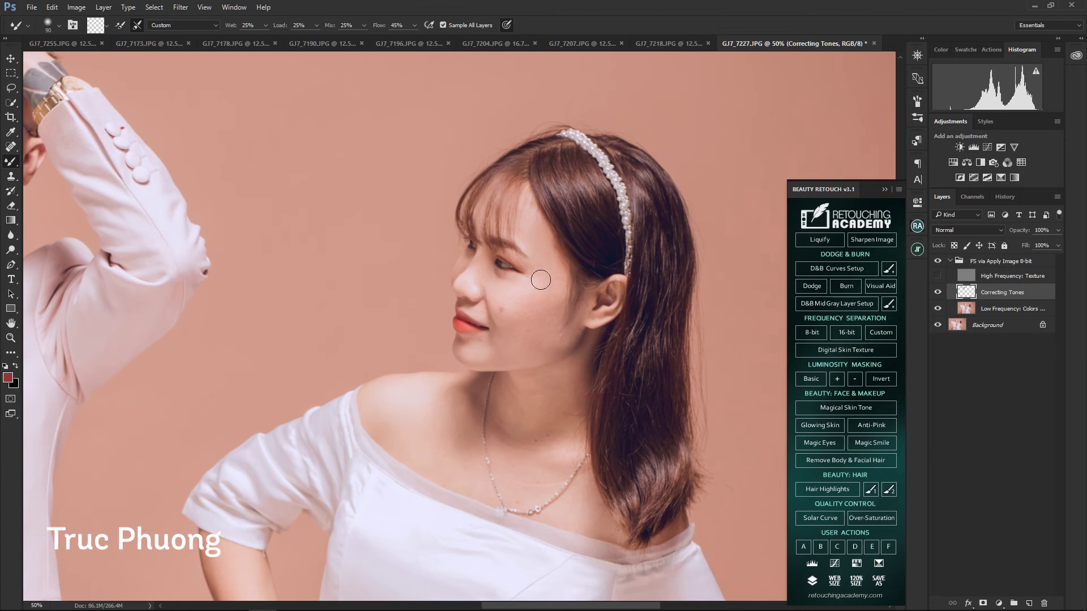
- Smooth the blotchy tones on the woman's cheek with the Mixer Brush, adjusting brush size
key("bracketright")
key("bracketright")
left_click_drag(511, 313, 551, 309)
key("ctrl+plus")
key("bracketleft")
key("bracketleft")
key("bracketleft")
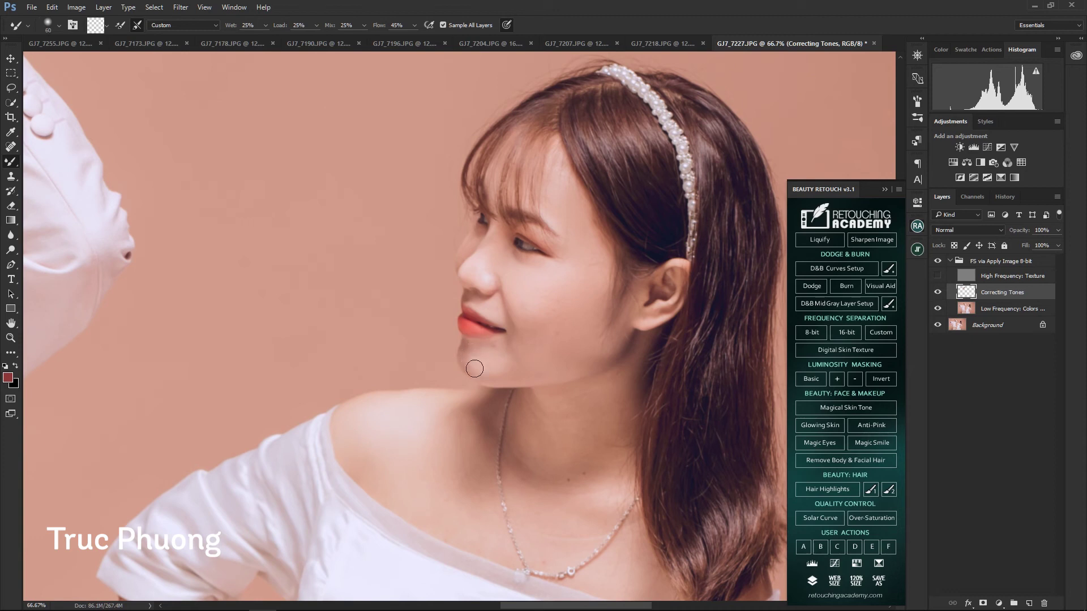
key("ctrl+plus")
key("bracketleft")
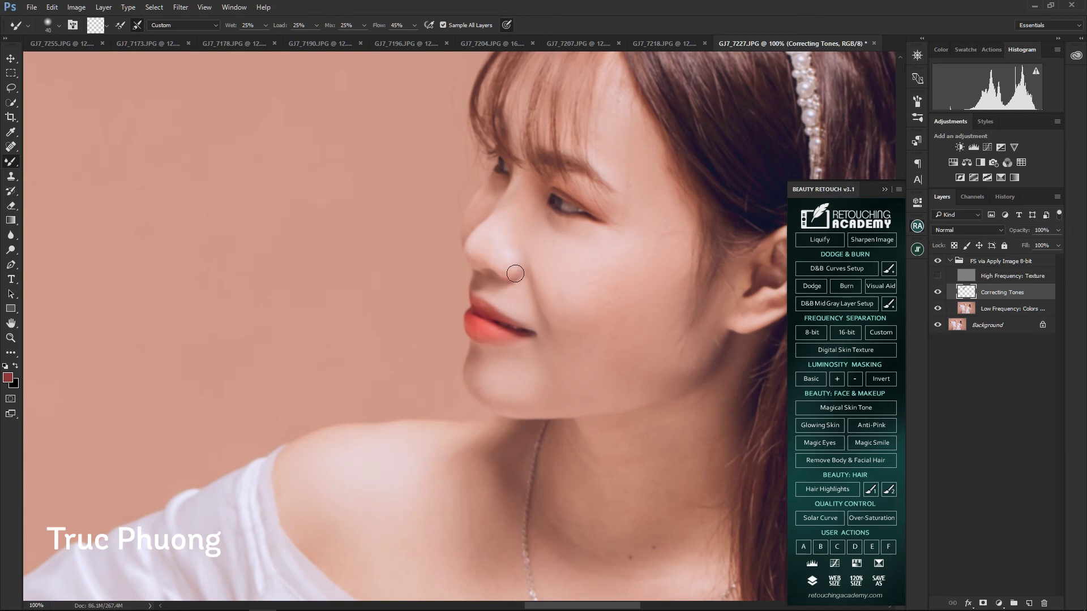
key("ctrl+minus")
key("bracketright")
key("bracketleft")
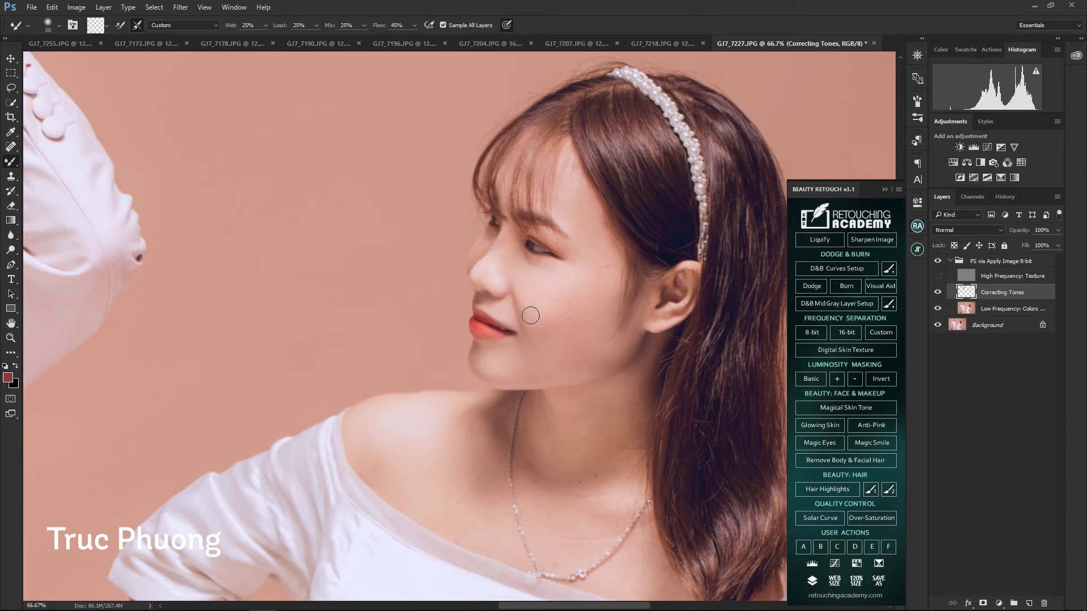
key("e")
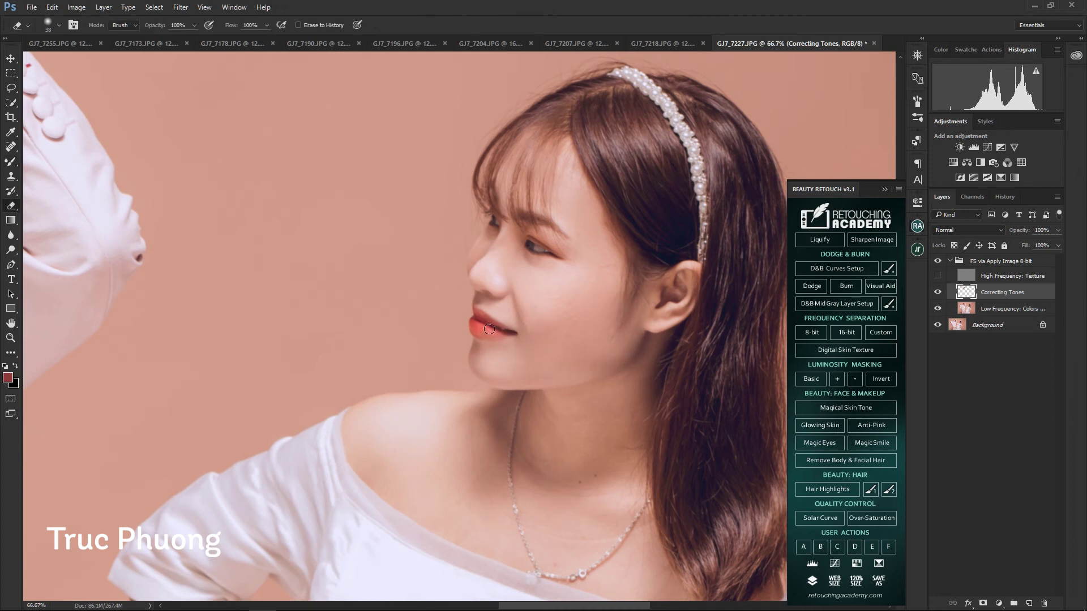
key("b")
- Blend the uneven tones across the woman's neck around the necklace
scroll(578, 354, "down", 3)
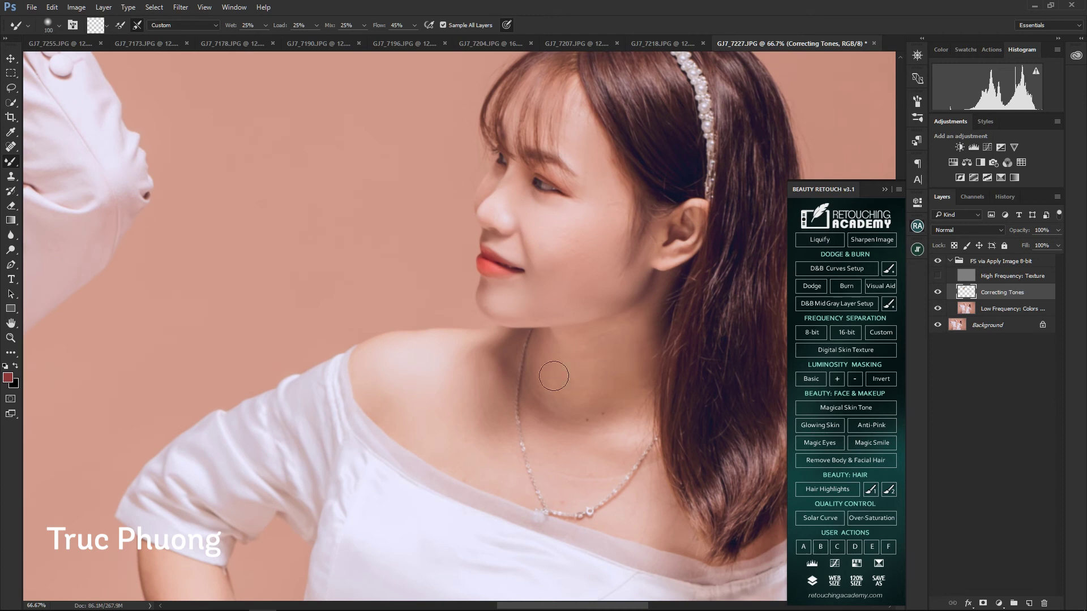
key("bracketright")
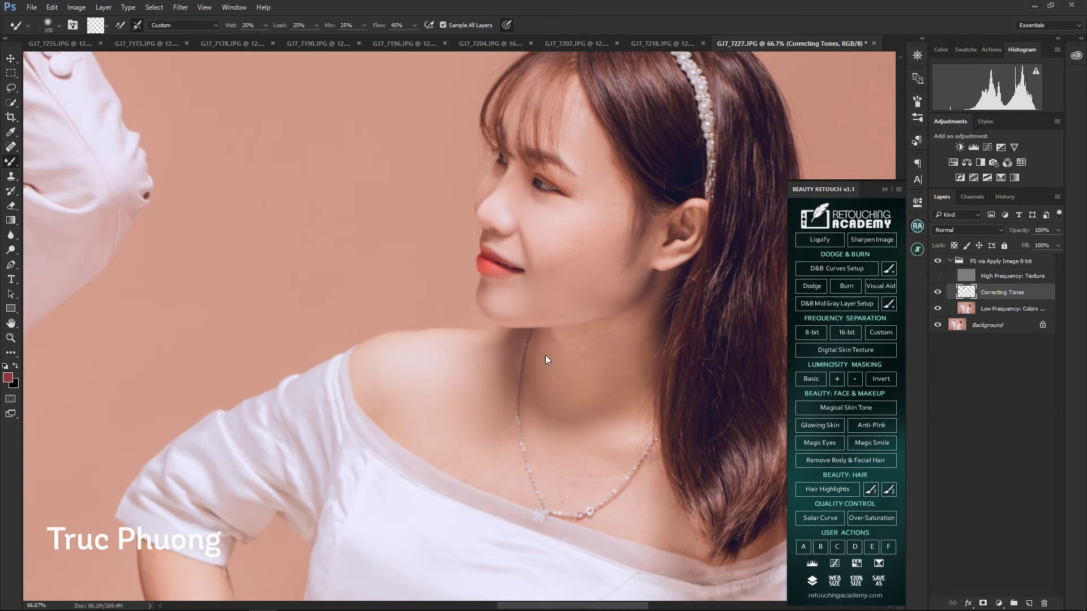
key("bracketleft")
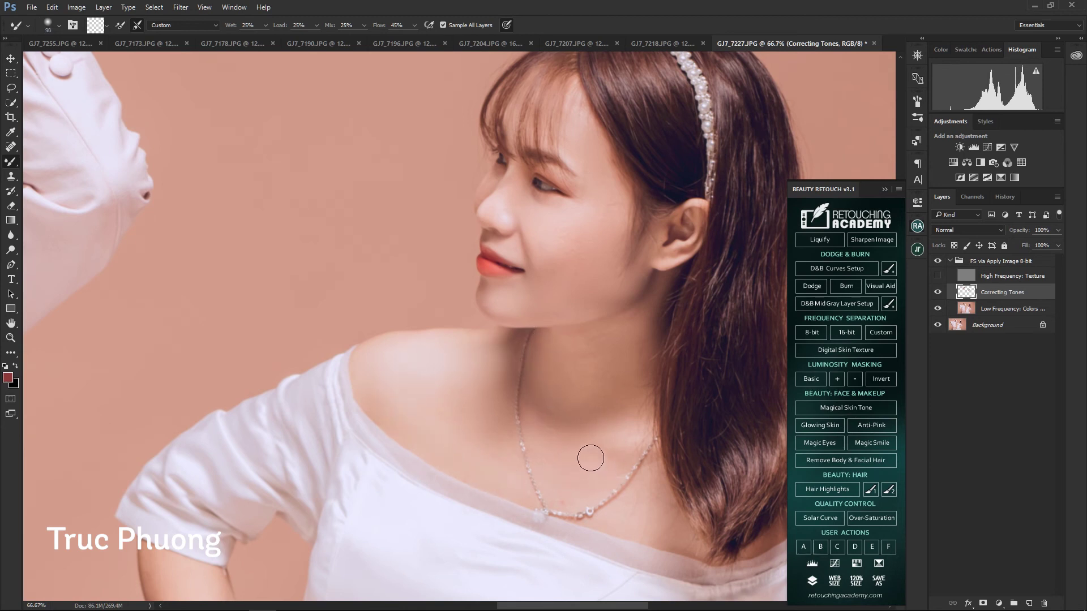
key("bracketright")
key("bracketright")
key("bracketright")
mouse_move(622, 370)
left_mouse_down()
mouse_move(618, 352)
mouse_move(602, 432)
mouse_move(548, 402)
left_mouse_up()
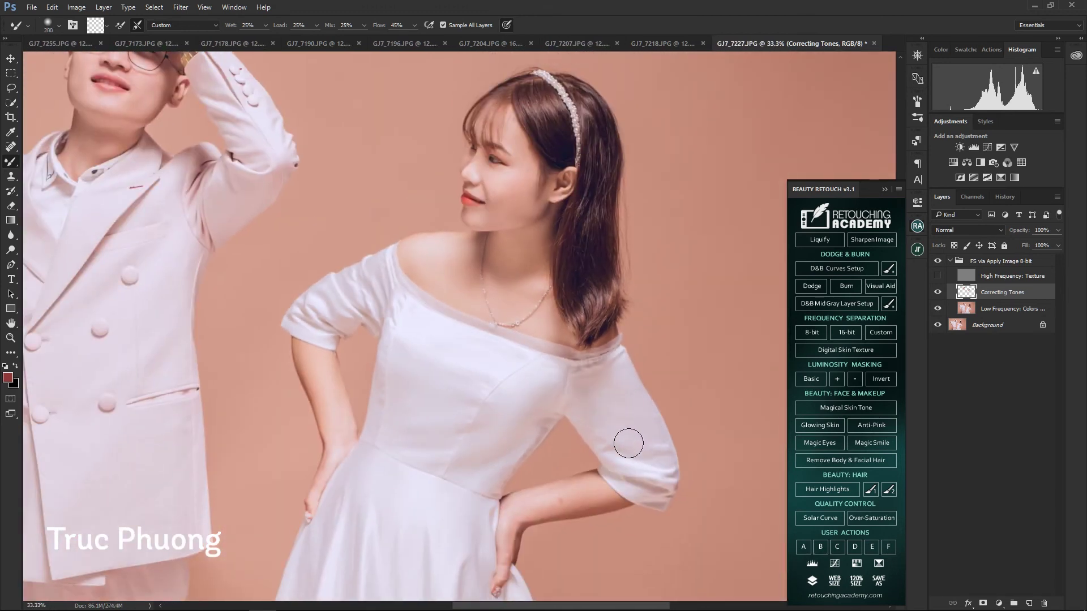
- Even out the tones on the arm, the dress and the man's trousers
key("ctrl+plus")
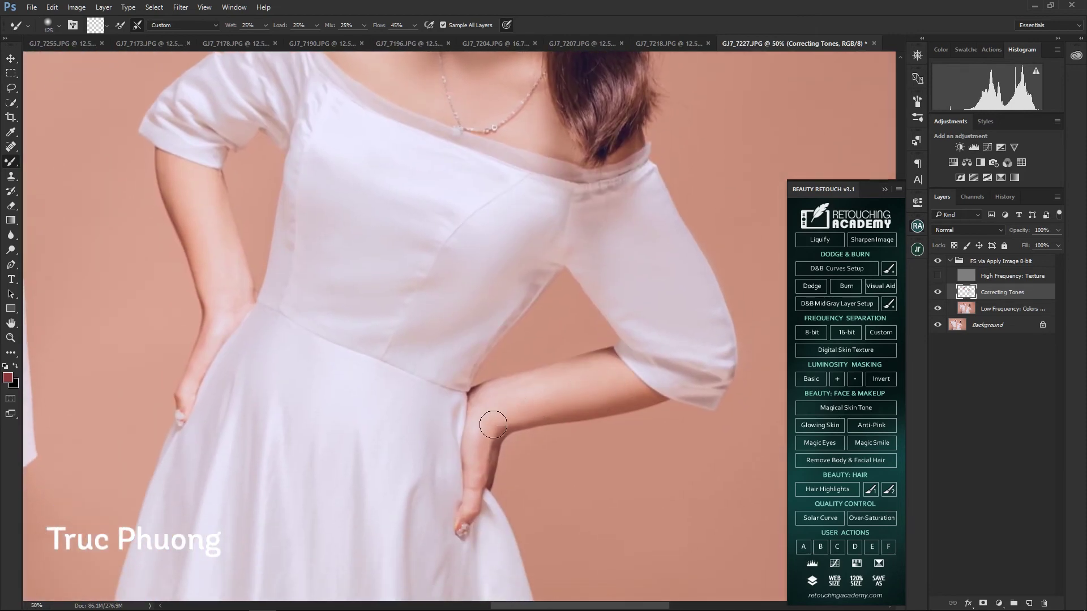
scroll(526, 381, "up", 5)
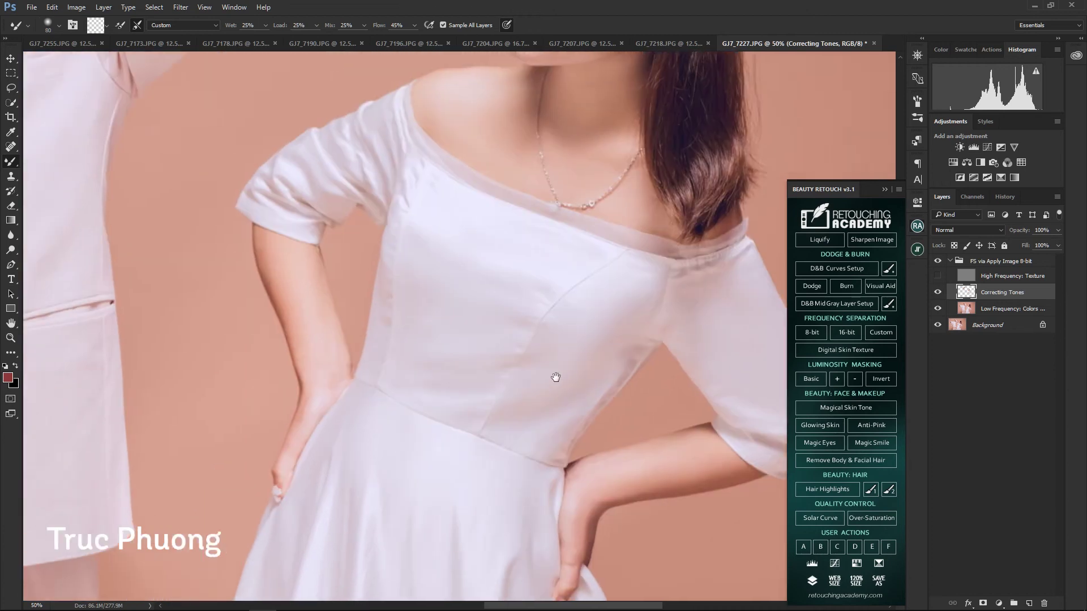
scroll(481, 336, "left", 5)
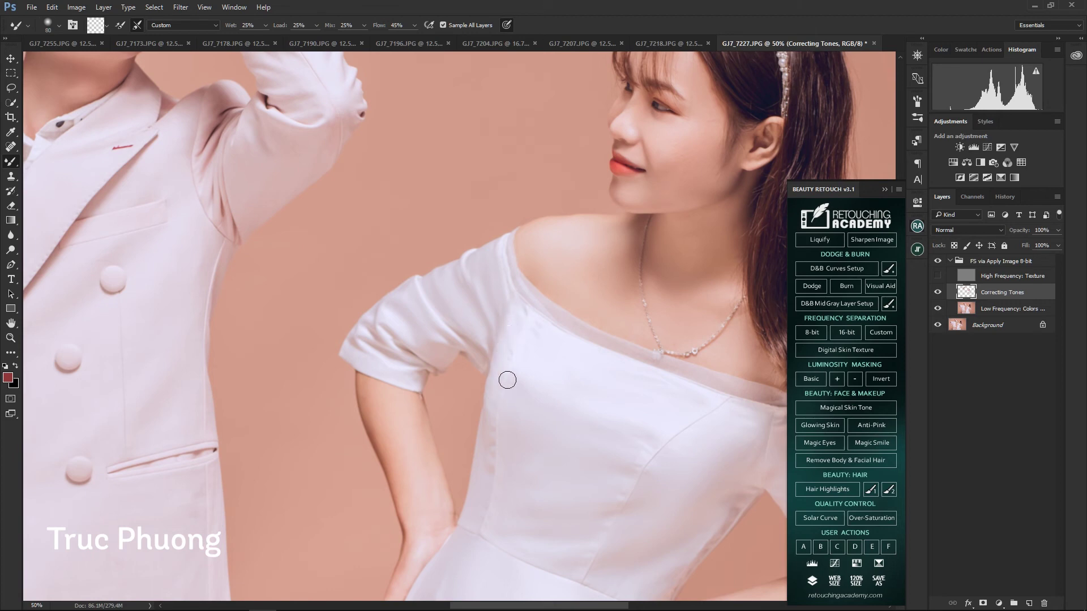
scroll(500, 410, "down", 5)
scroll(481, 334, "left", 4)
key("bracketright")
key("bracketright")
key("bracketright")
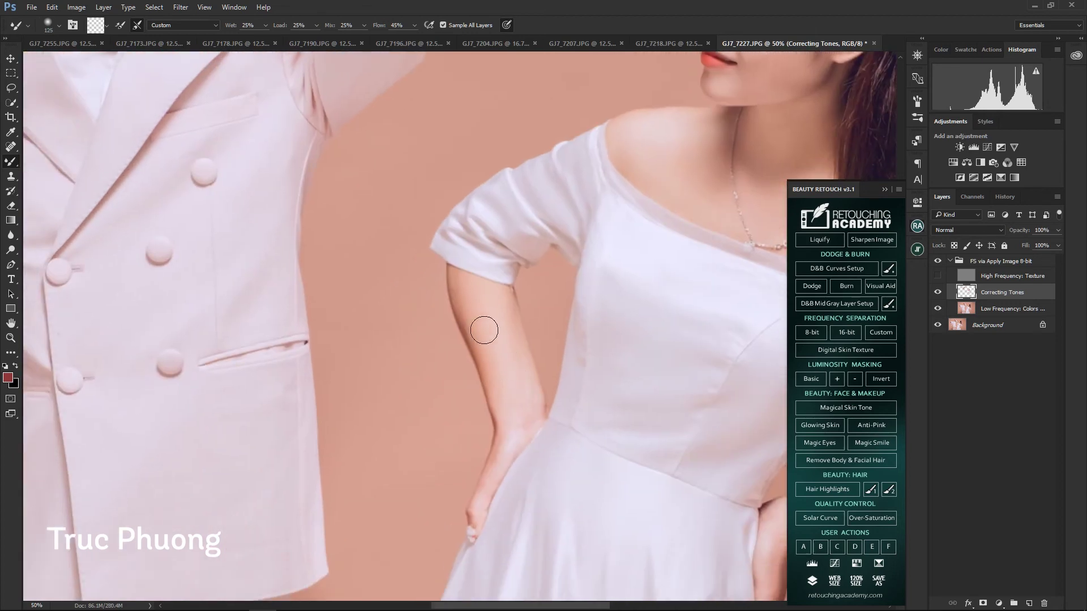
scroll(522, 419, "down", 3)
key("bracketright")
key("bracketright")
key("bracketright")
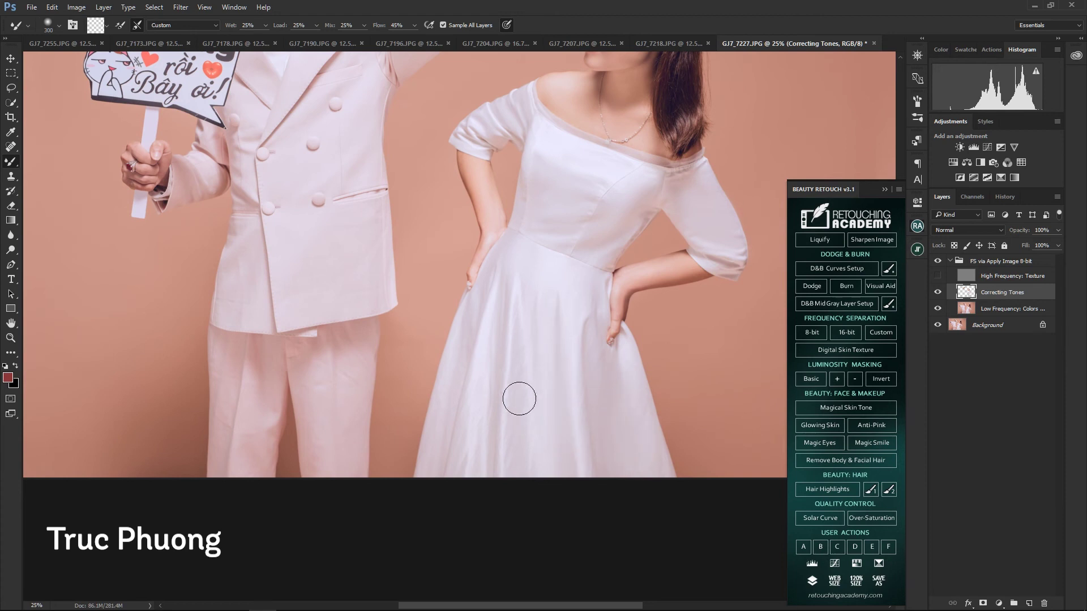
key("bracketleft")
key("bracketleft")
scroll(375, 401, "up", 1)
key("bracketright")
key("bracketright")
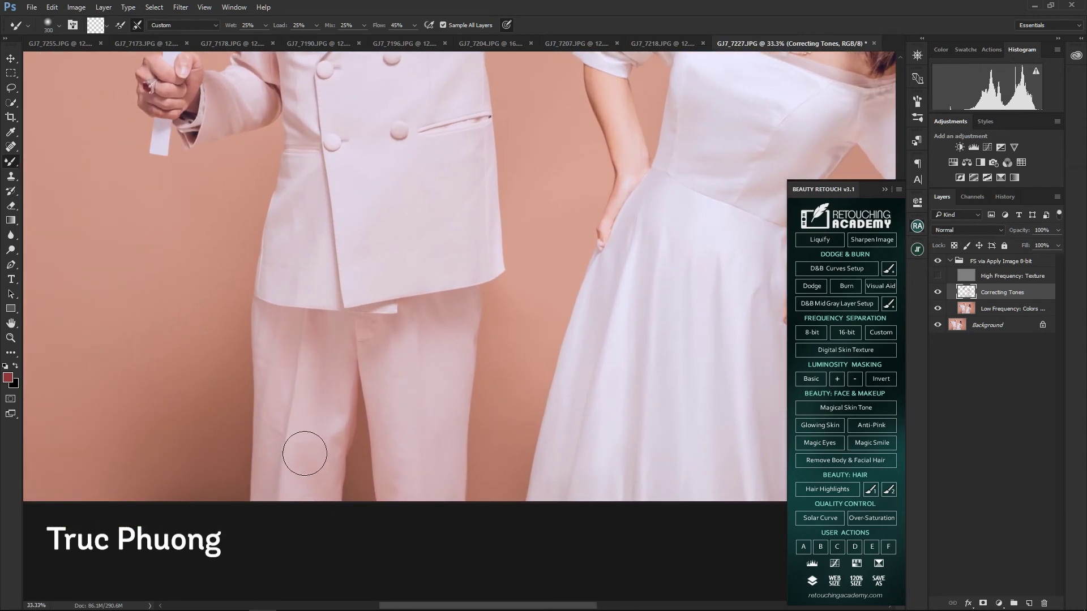
left_click_drag(318, 466, 414, 361)
- Hide and reshow the High Frequency: Texture layer to check the smoothed tones
scroll(431, 339, "down", 1)
scroll(447, 311, "down", 1)
scroll(266, 391, "up", 3)
key("bracketleft")
key("bracketleft")
key("bracketleft")
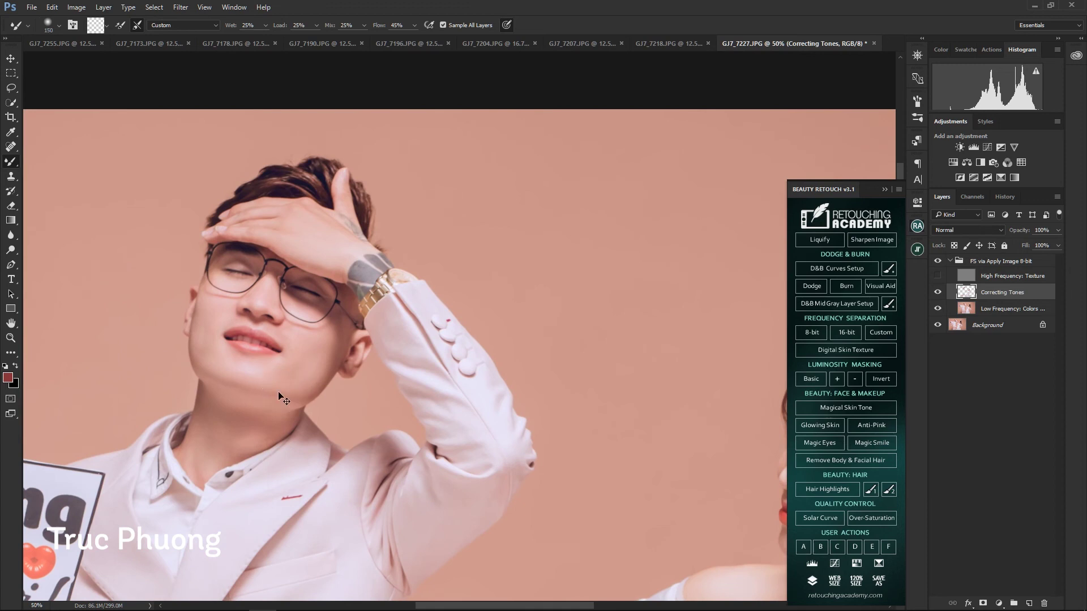
scroll(282, 397, "down", 4)
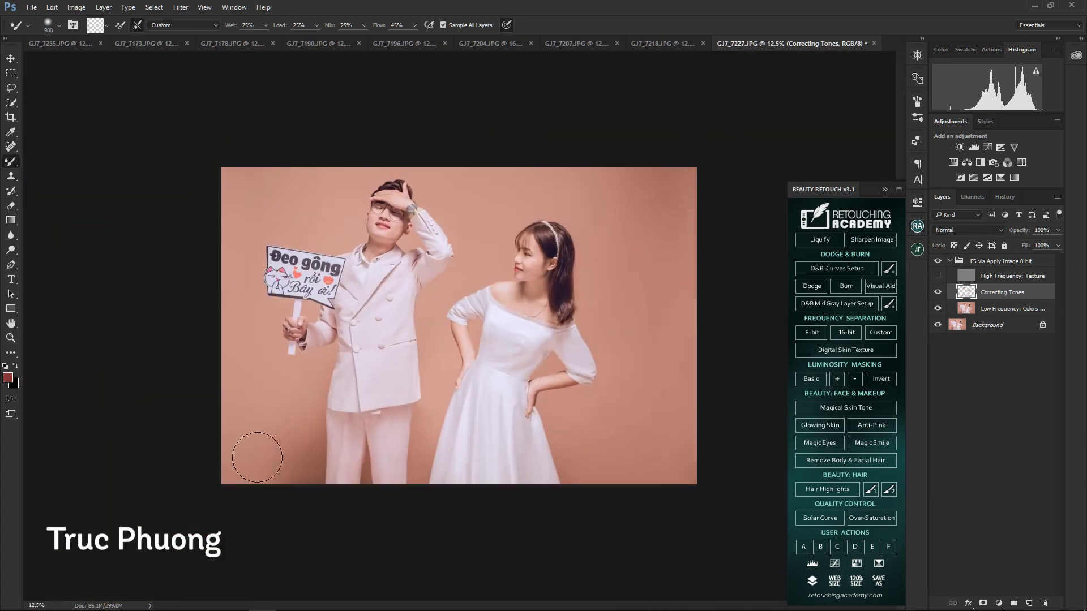
key("ctrl+plus")
key("ctrl+plus")
key("ctrl+plus")
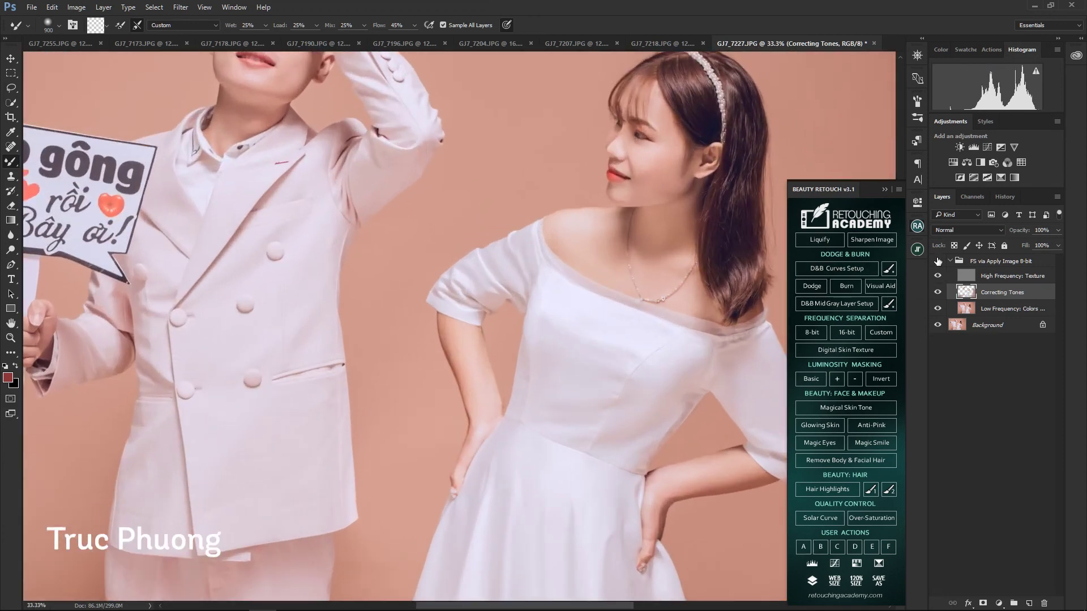
left_click(938, 276)
scroll(521, 238, "up", 3)
key("bracketright")
left_click(937, 276)
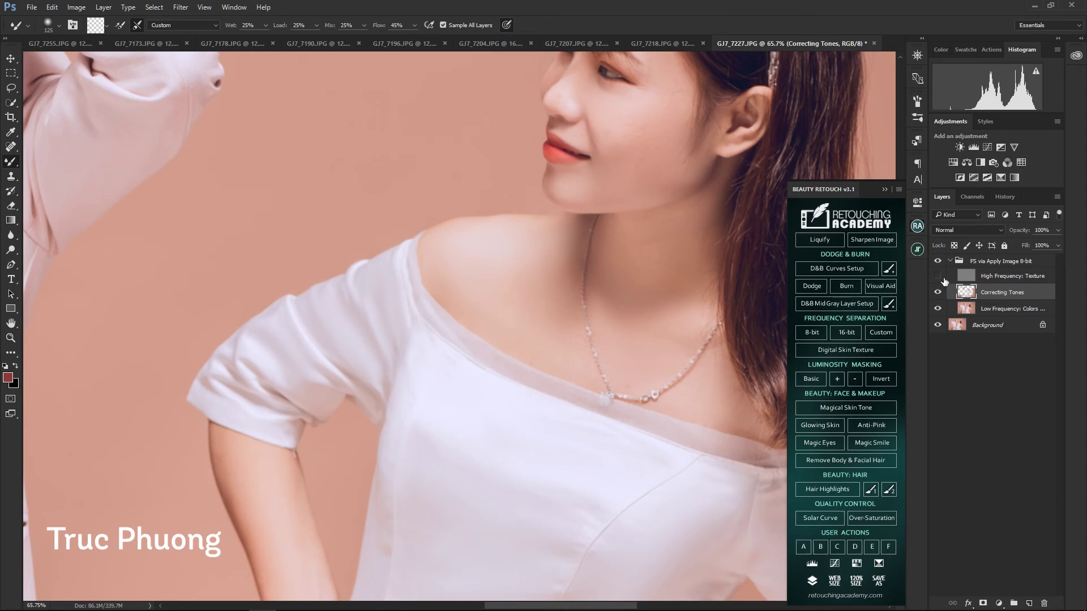
scroll(649, 297, "up", 2)
- Touch up the face, alternating tone blending on Correcting Tones with cloning texture detail
left_click_drag(648, 296, 643, 294)
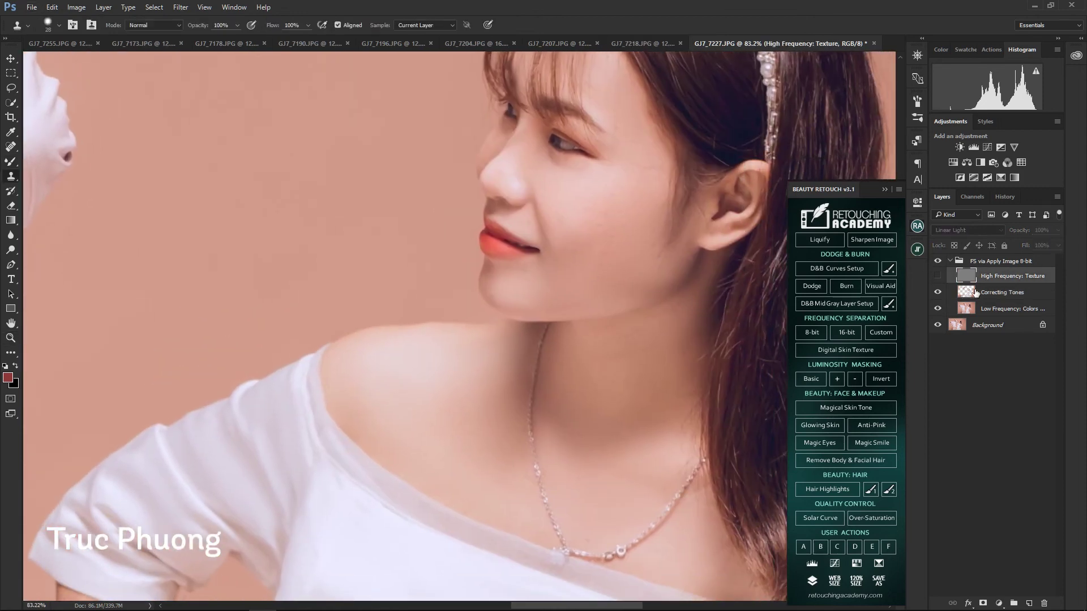
key("ctrl+comma")
key("alt+bracketleft")
key("b")
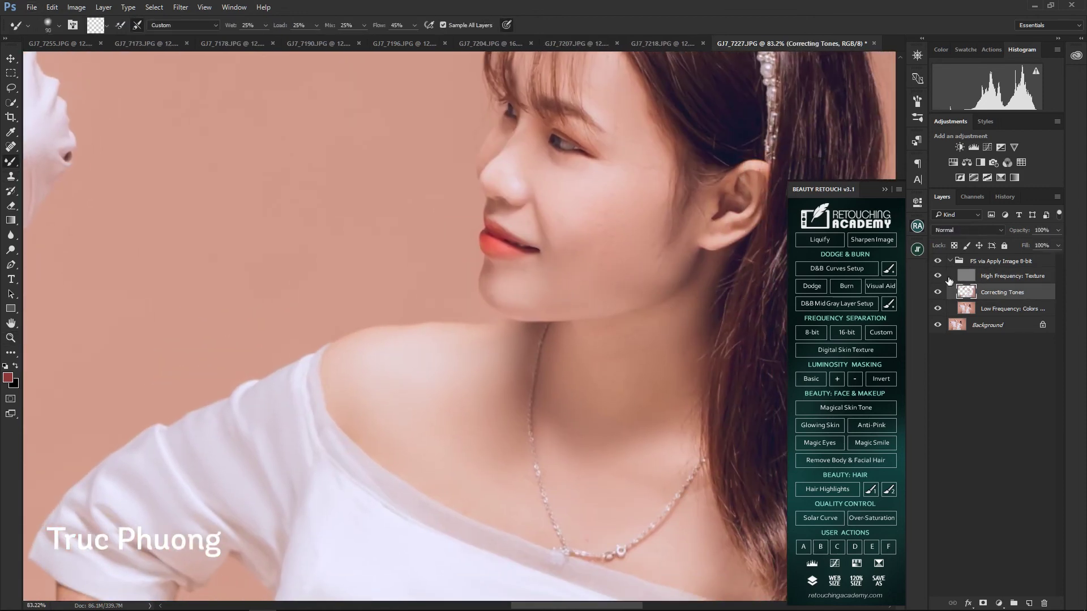
left_click(938, 276)
key("alt+bracketright")
key("s")
scroll(593, 240, "up", 2)
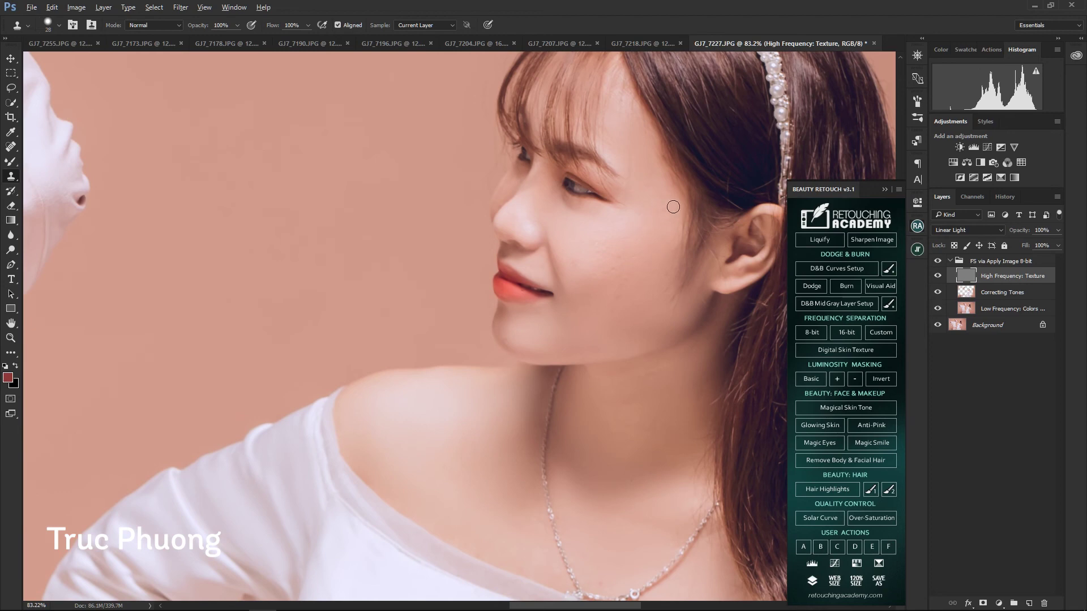
- Toggle the texture layer's visibility to compare, ending on the Correcting Tones layer
key("ctrl+comma")
key("alt+bracketleft")
key("b")
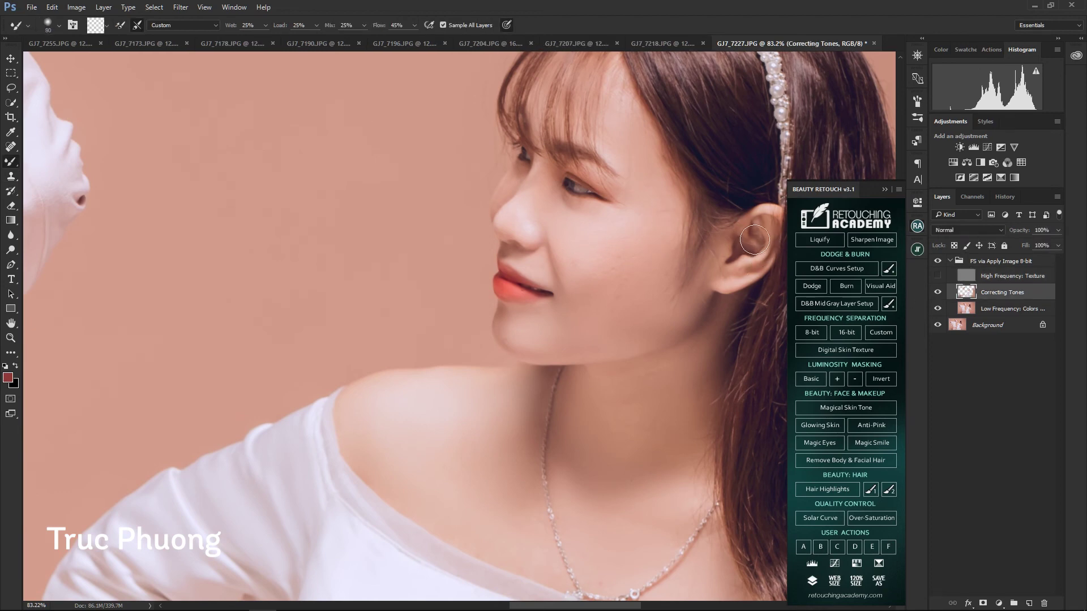
key("ctrl+comma")
key("alt+bracketright")
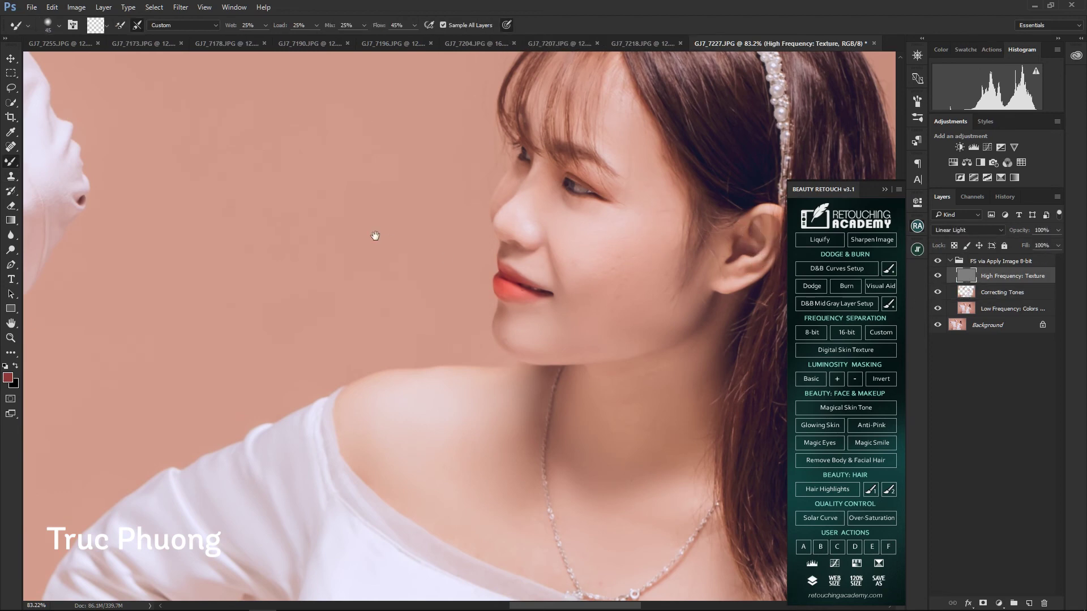
key("ctrl+comma")
key("alt+bracketleft")
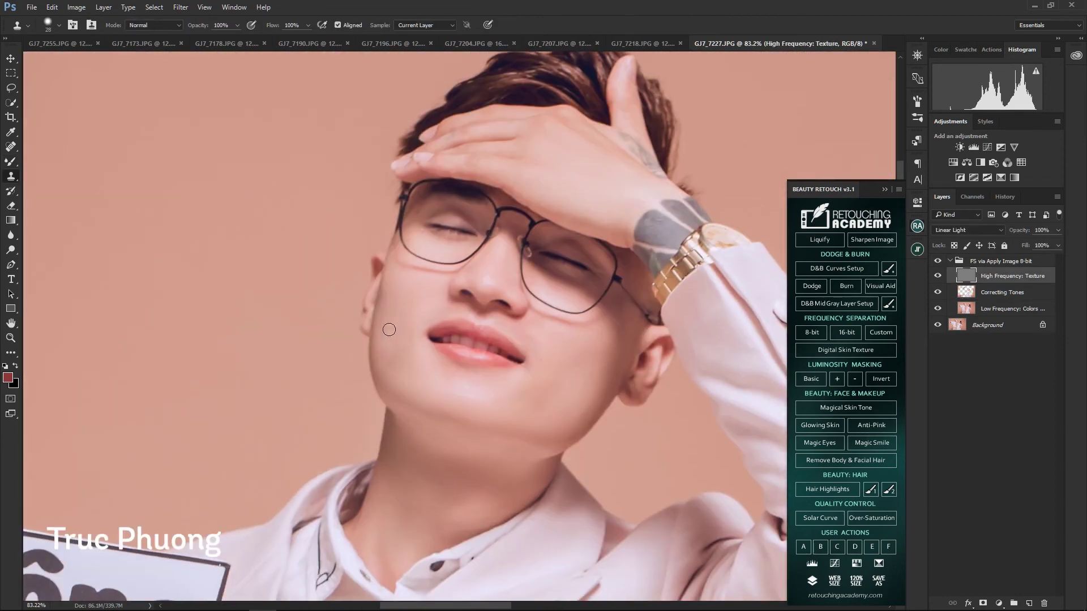
- Fit GJ7_7227 on screen, apply a Curves tone tweak and save it
key("z")
right_click(497, 314)
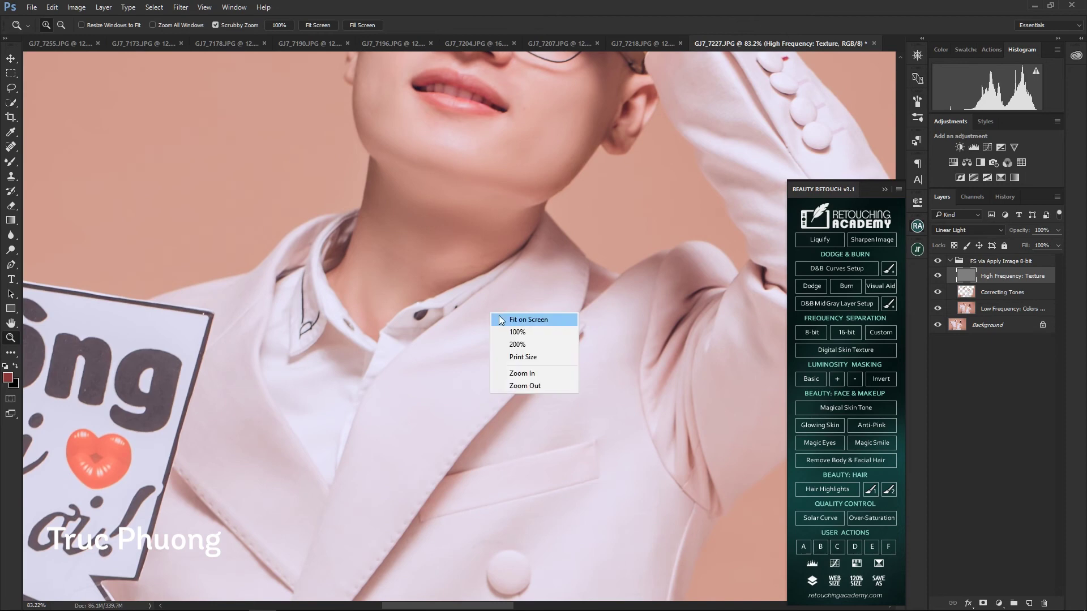
left_click(526, 316)
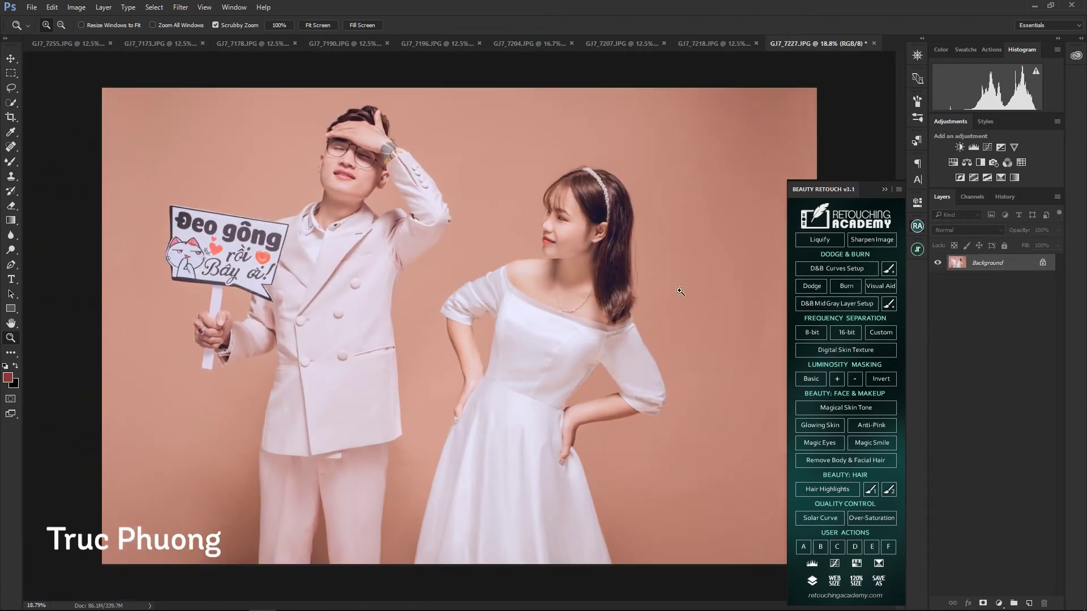
key("ctrl+m")
left_click_drag(852, 266, 830, 276)
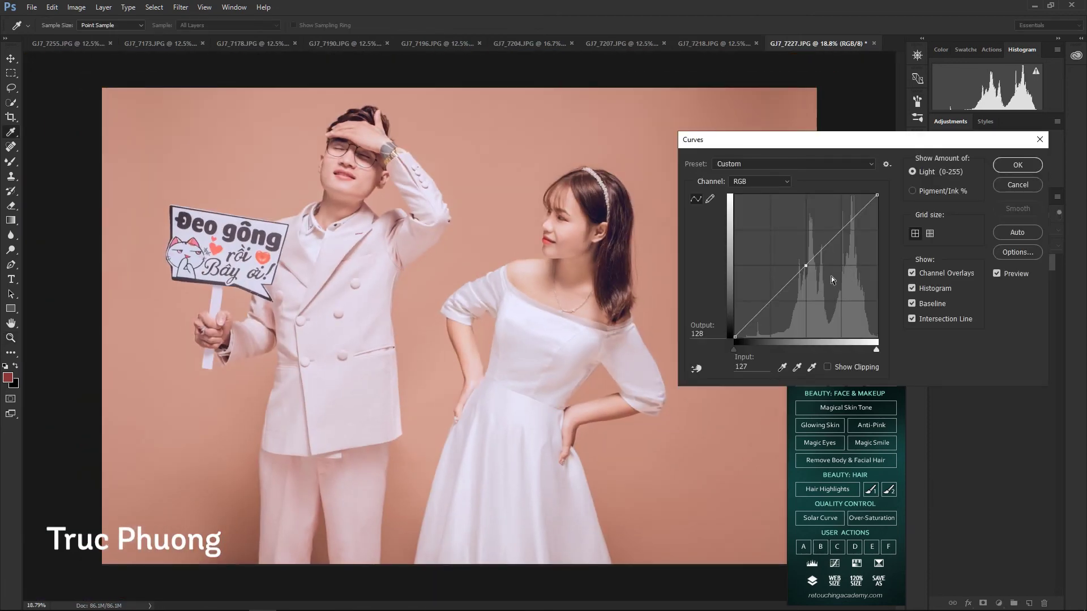
key("Return")
key("ctrl+s")
key("Return")
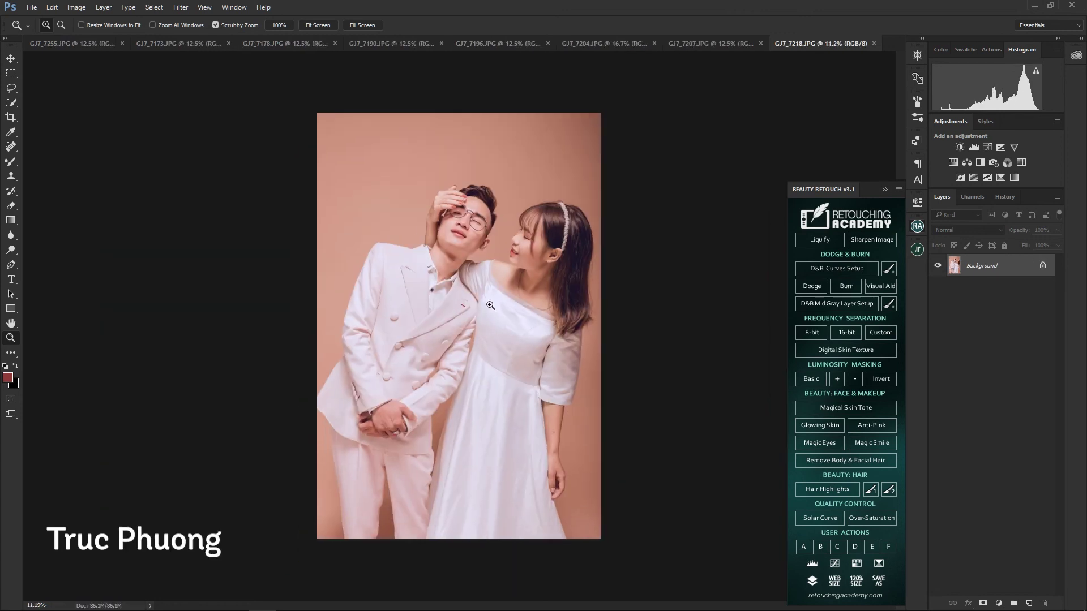
- Enlarge the GJ7_7218 layer copy, stretch the bottom strip to fill the gap, and merge
key("ctrl+t")
left_click_drag(316, 113, 317, 105)
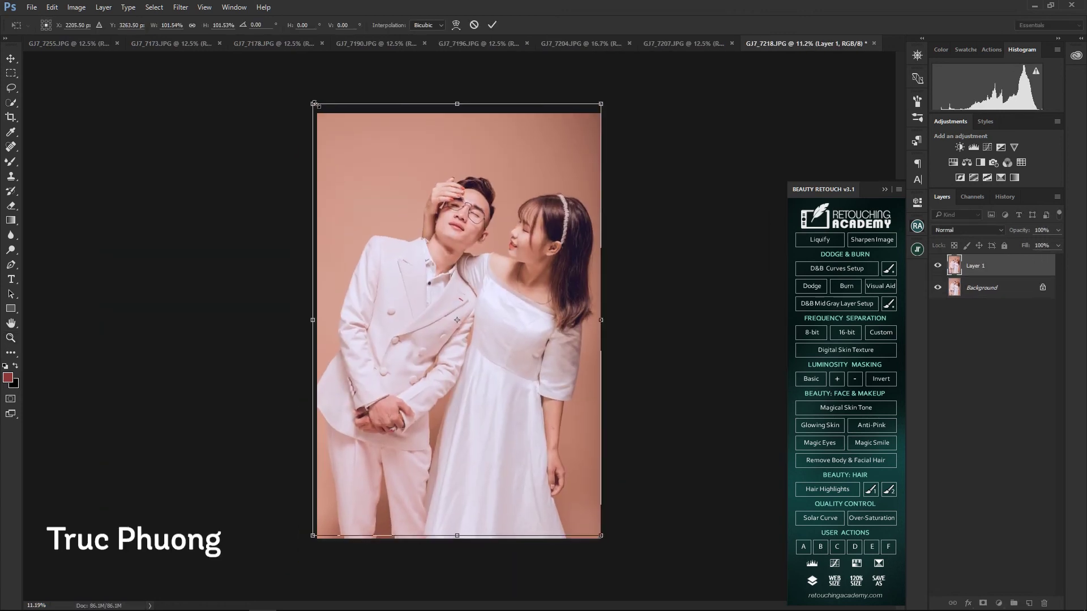
key("Return")
left_click(938, 287)
key("m")
left_click_drag(309, 497, 623, 544)
key("ctrl+t")
left_click_drag(459, 538, 460, 560)
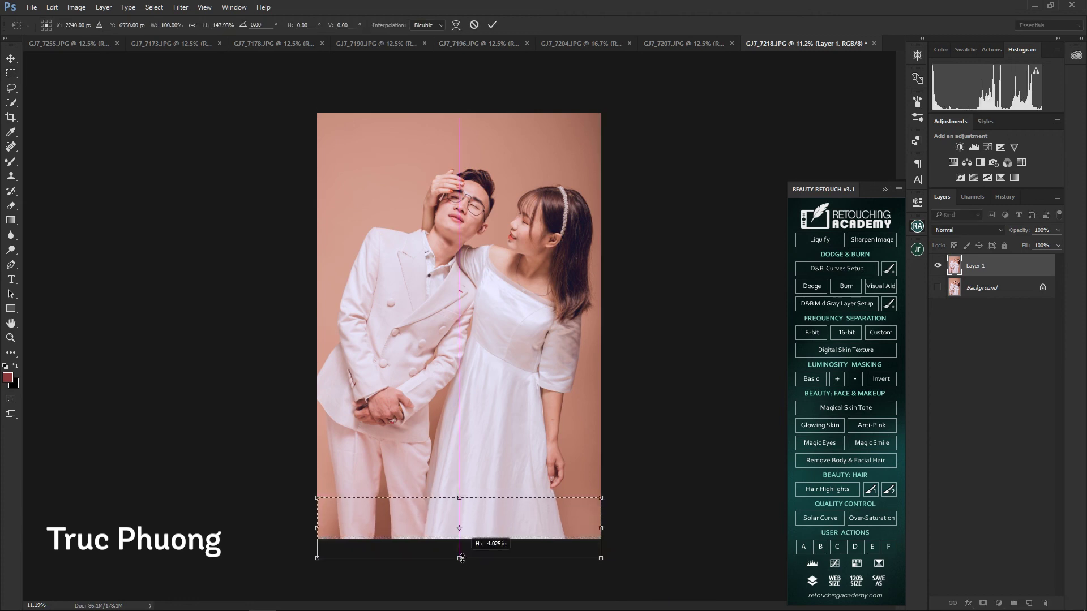
key("Return")
key("ctrl+d")
key("ctrl+e")
- Warp the groom's trousers in Liquify with a smaller brush and apply it
key("ctrl+shift+x")
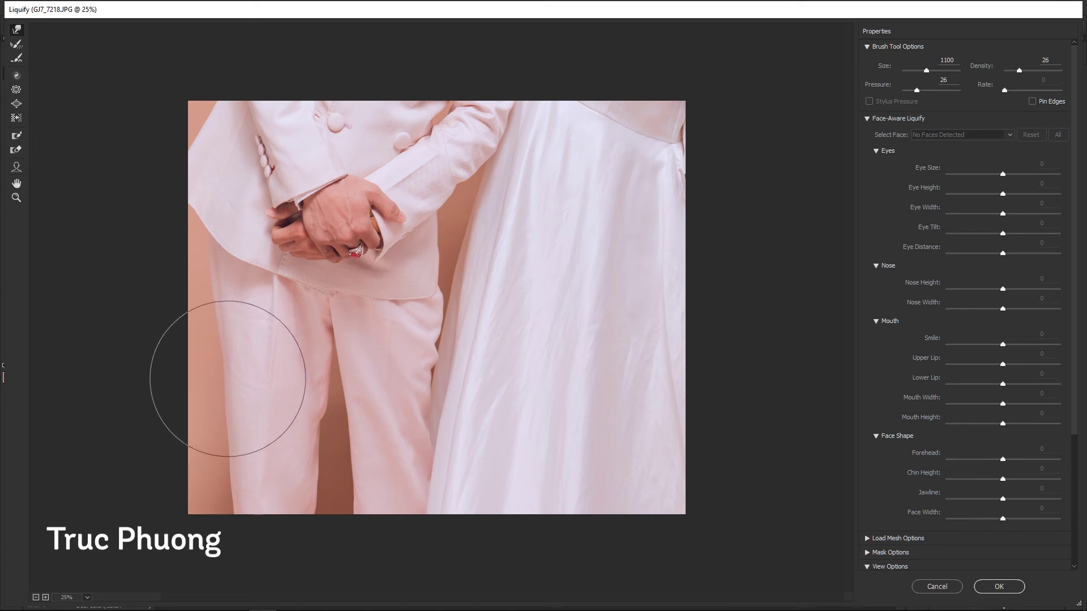
key("bracketleft")
key("bracketleft")
key("bracketleft")
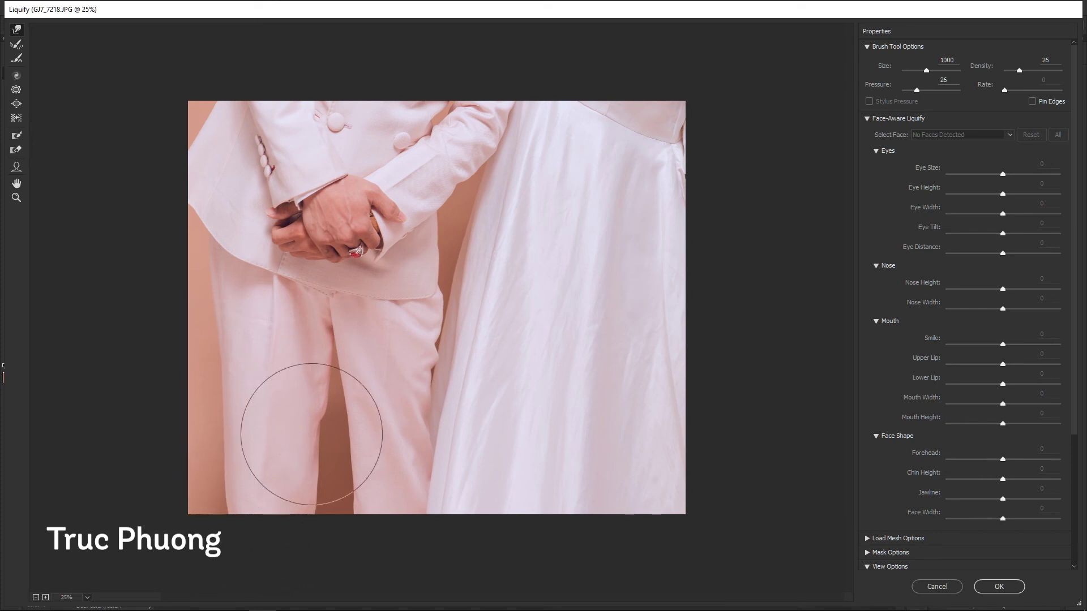
key("bracketleft")
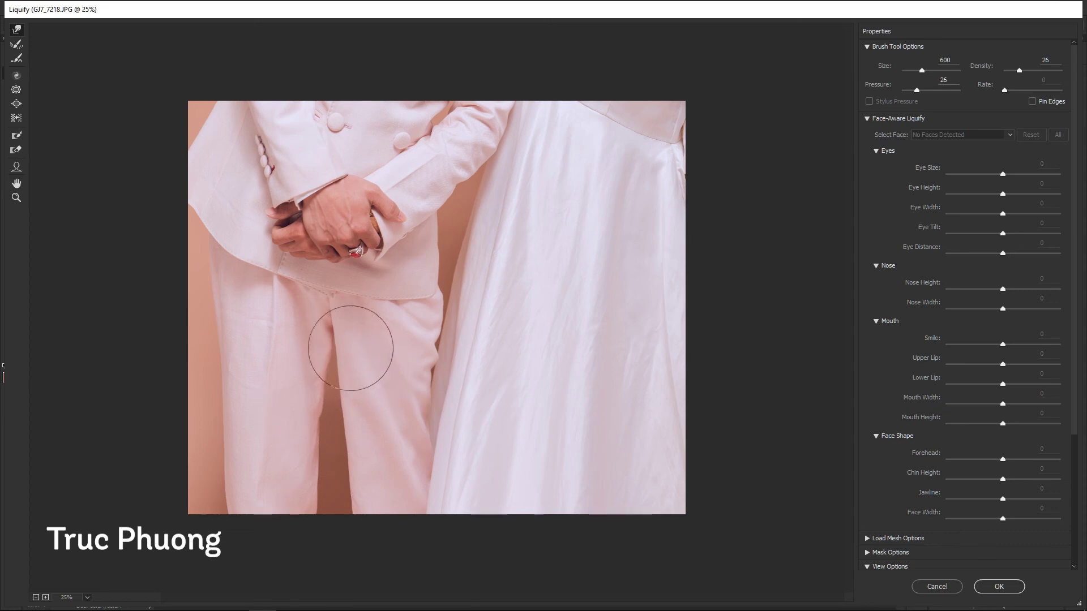
key("Return")
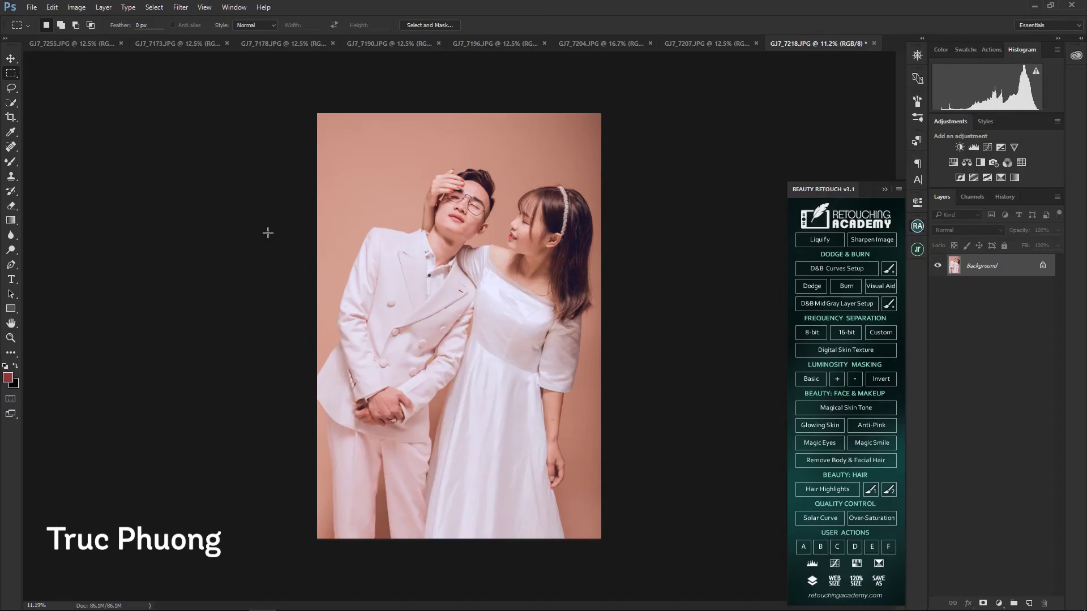
- Select the couple's upper bodies and apply a first Liquify warp pass
left_click_drag(349, 96, 709, 393)
key("ctrl+shift+x")
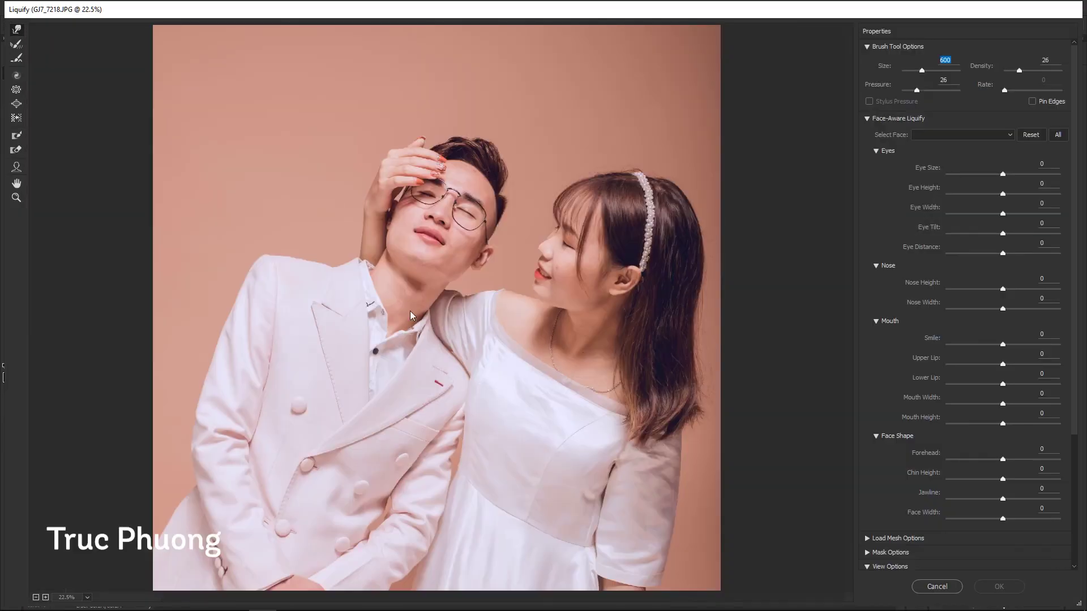
type("200")
scroll(404, 147, "up", 3)
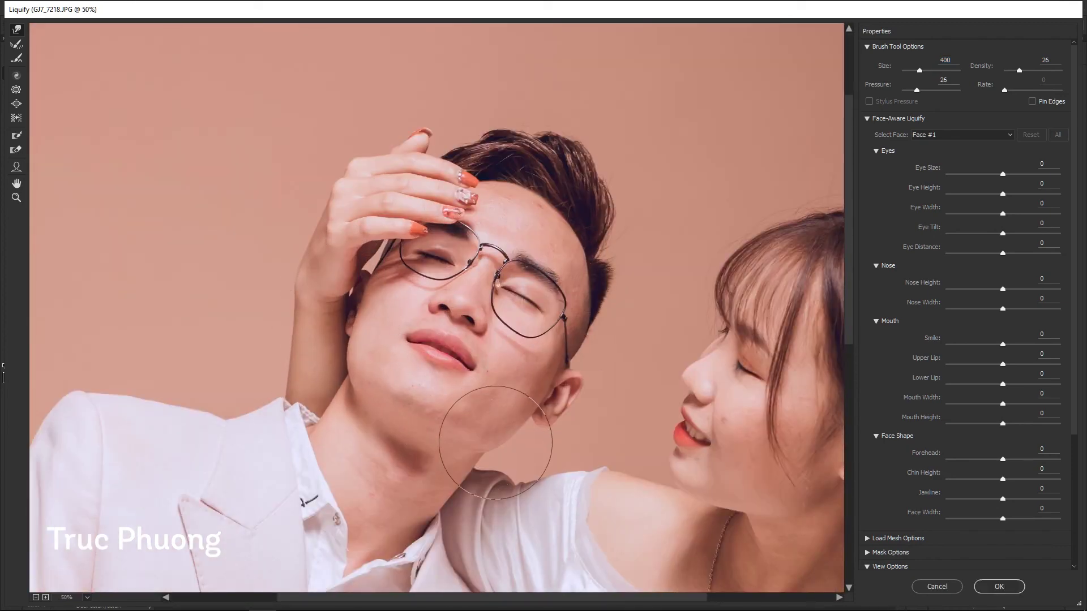
scroll(468, 374, "down", 1)
key("bracketright")
key("bracketright")
key("bracketright")
key("bracketright")
key("bracketright")
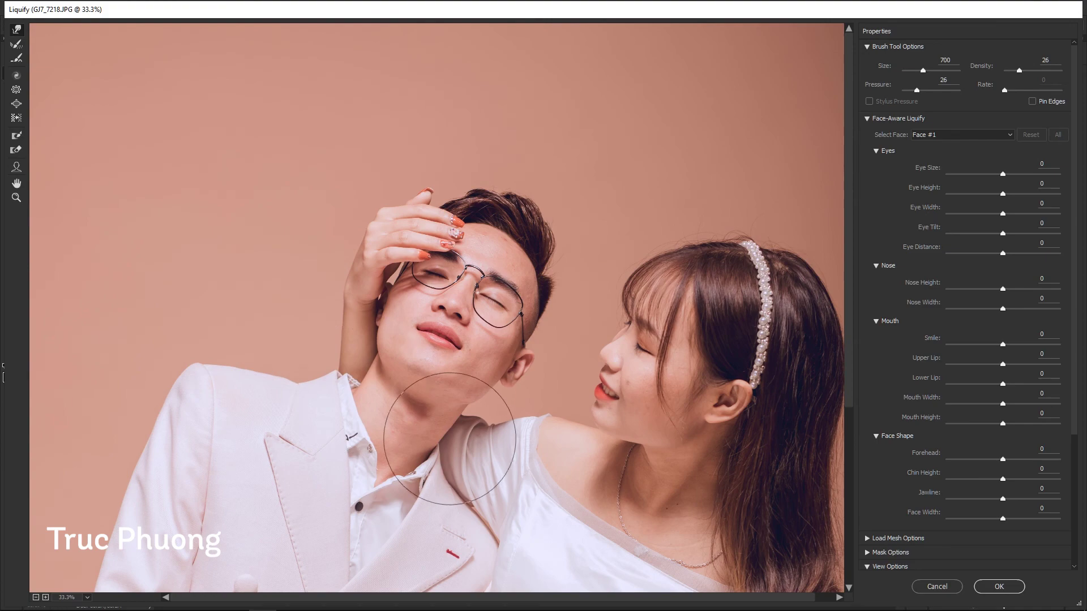
scroll(494, 402, "down", 1)
key("Return")
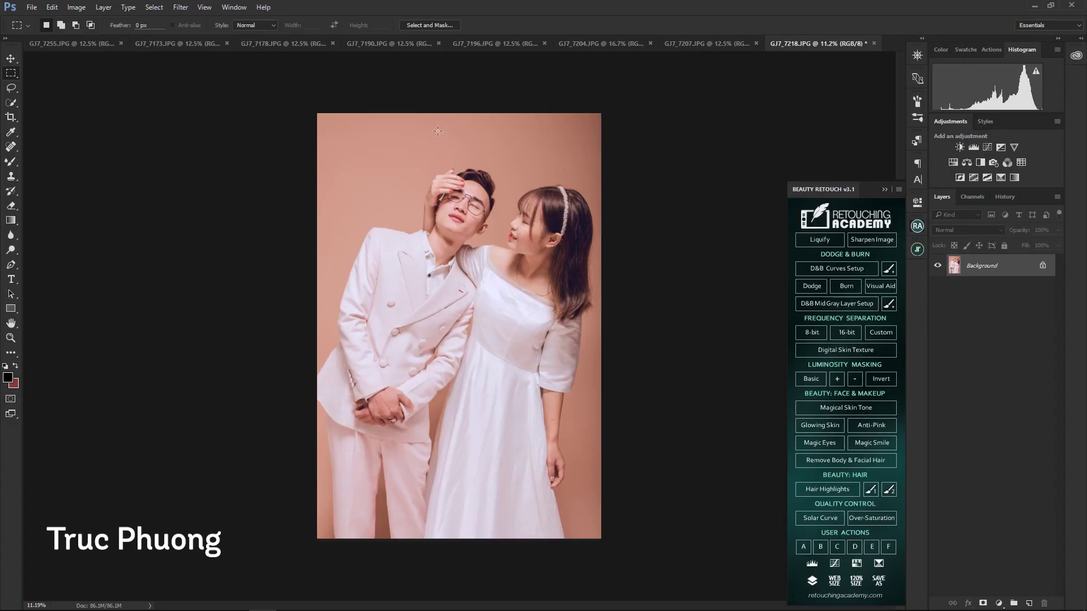
- Run a second Liquify pass refining the neck and face with a finer brush
key("ctrl+shift+x")
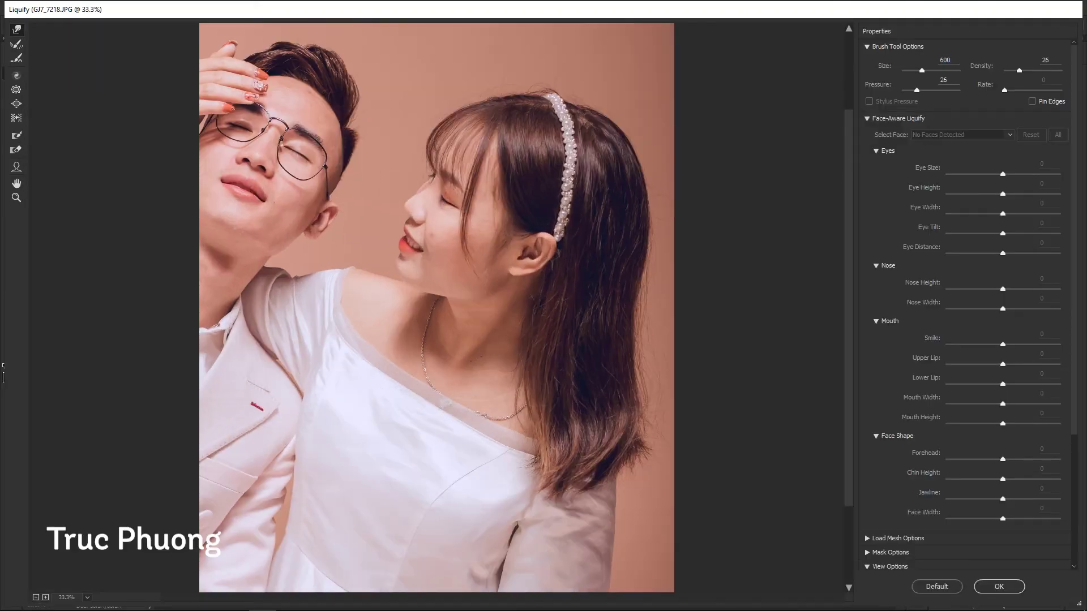
scroll(481, 297, "up", 1)
key("bracketleft")
key("bracketleft")
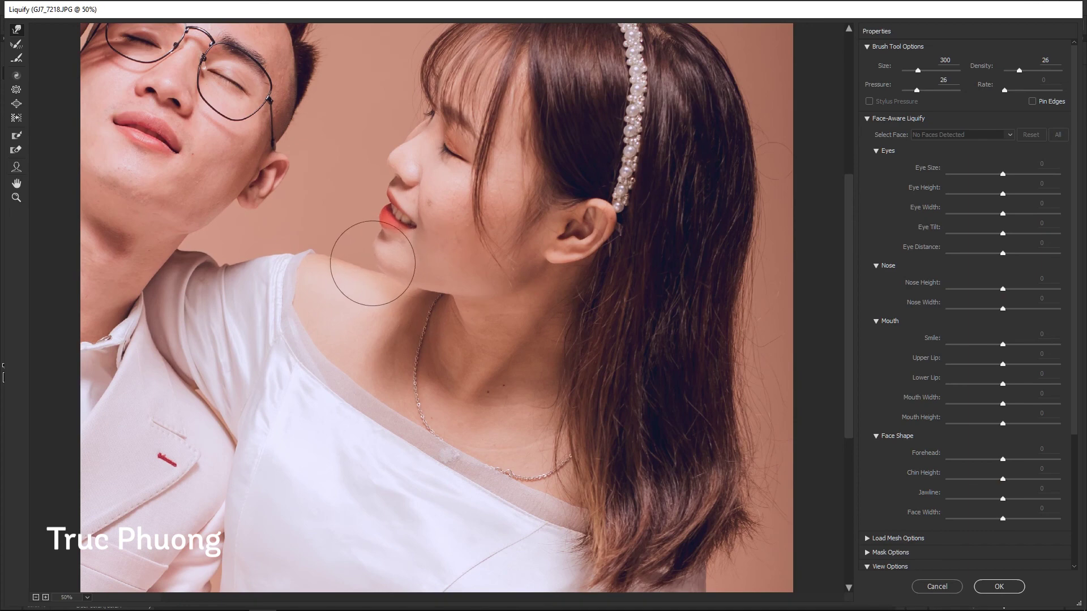
scroll(482, 306, "up", 1)
key("bracketleft")
key("bracketleft")
key("bracketleft")
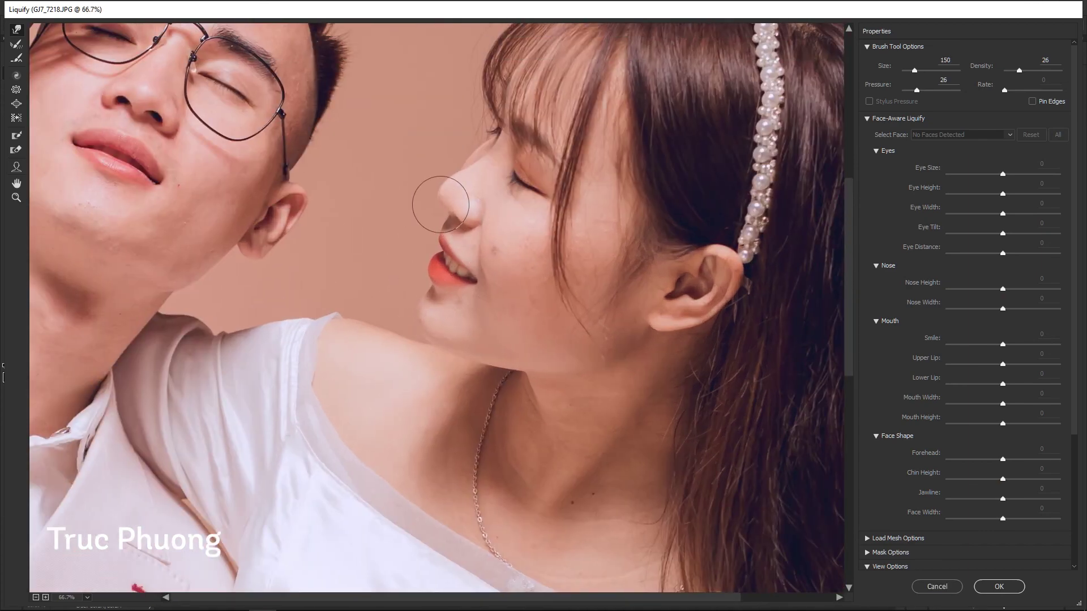
scroll(387, 317, "down", 1)
key("bracketright")
key("bracketright")
scroll(387, 318, "down", 1)
key("bracketright")
key("bracketright")
key("bracketright")
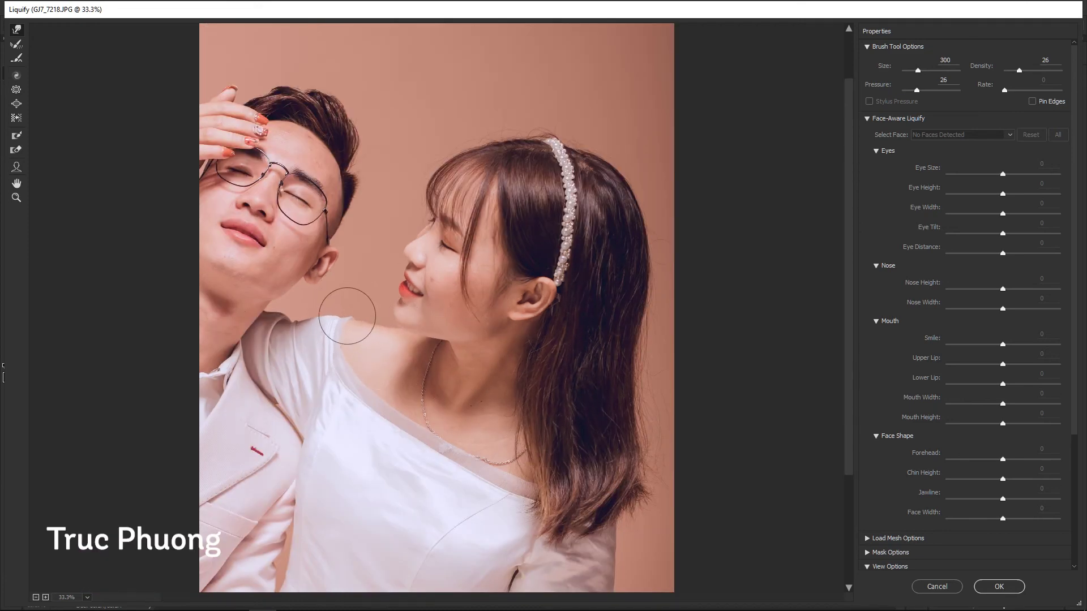
key("Return")
- Freeze the background along the right edge and warp the shoulder in Liquify
key("ctrl+shift+x")
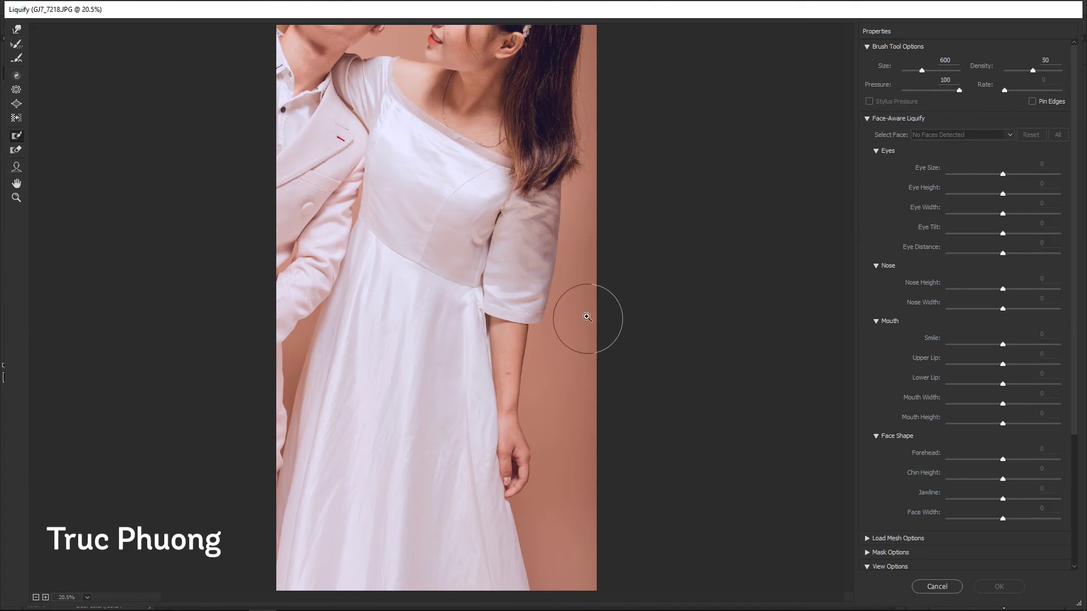
left_click_drag(547, 207, 543, 303)
key("w")
key("bracketright")
key("bracketright")
key("bracketright")
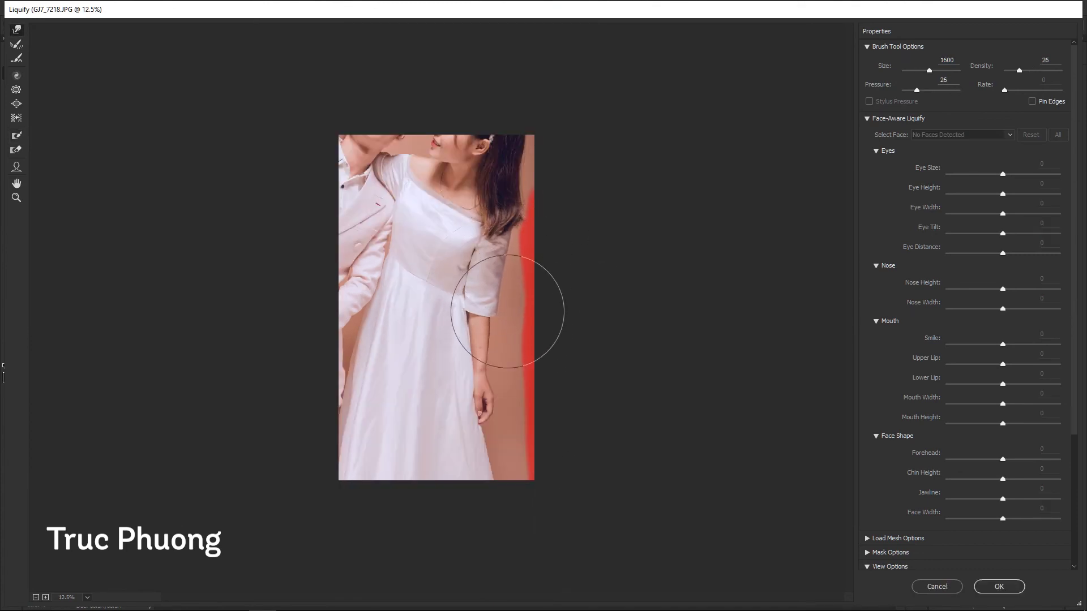
key("Return")
- Select the lower part of the photo and liquify the side of the dress
left_click_drag(308, 201, 651, 548)
key("ctrl+shift+x")
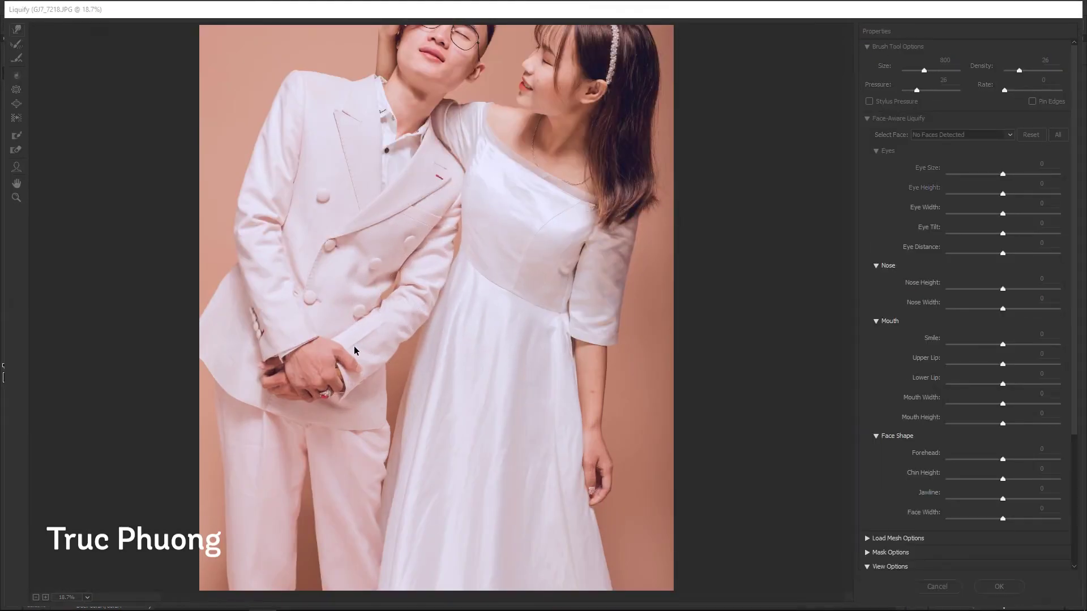
key("Return")
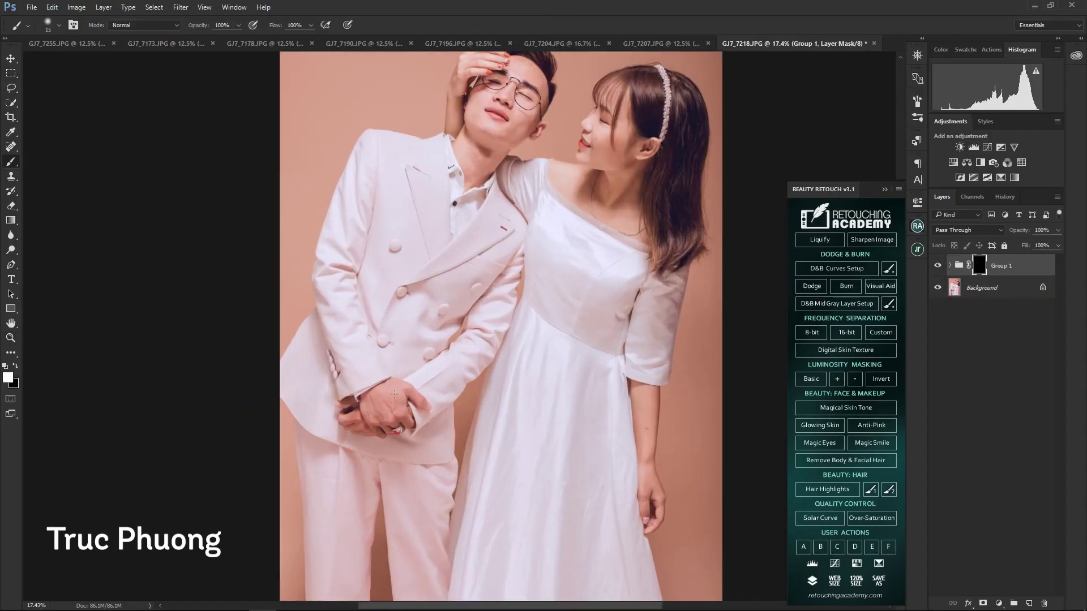
- Paint the skin correction onto the man's hands and the arm on Group 1's mask
key("bracketright")
key("bracketright")
left_click_drag(409, 421, 369, 433)
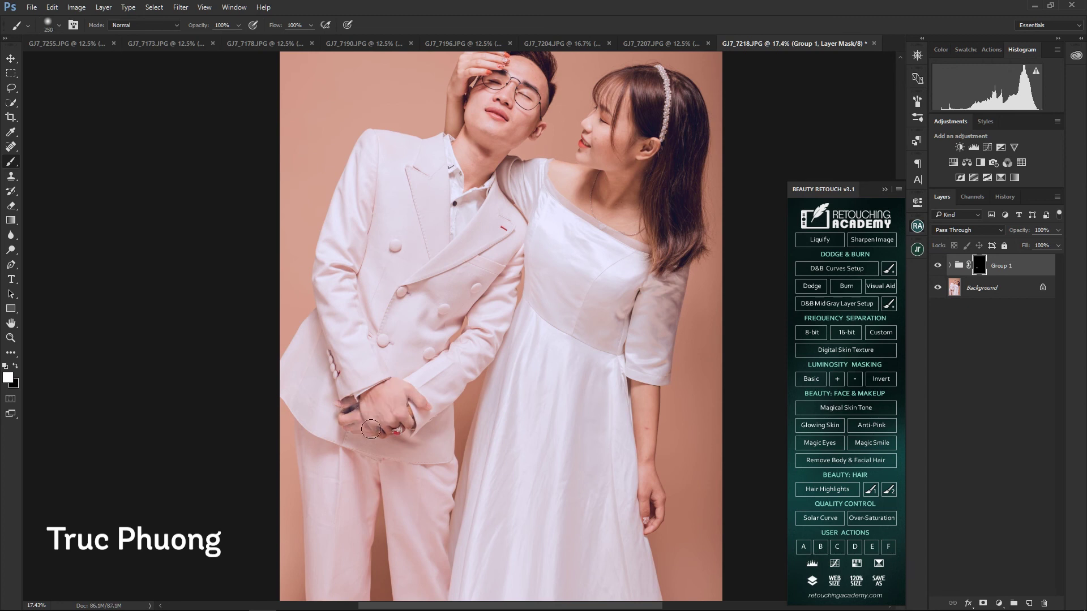
left_click_drag(644, 390, 654, 529)
key("v")
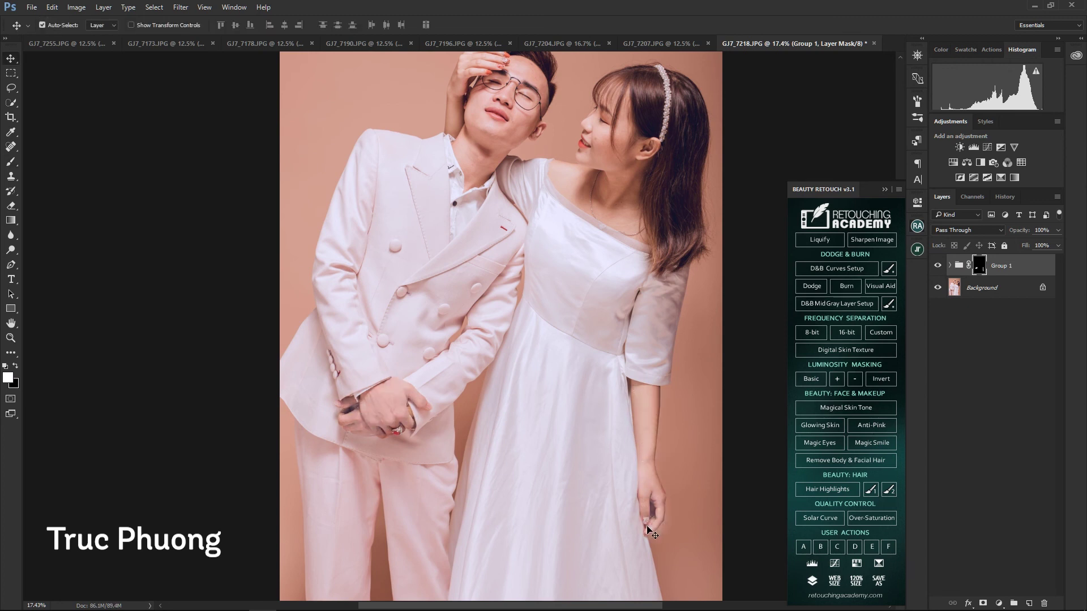
key("5")
key("b")
key("x")
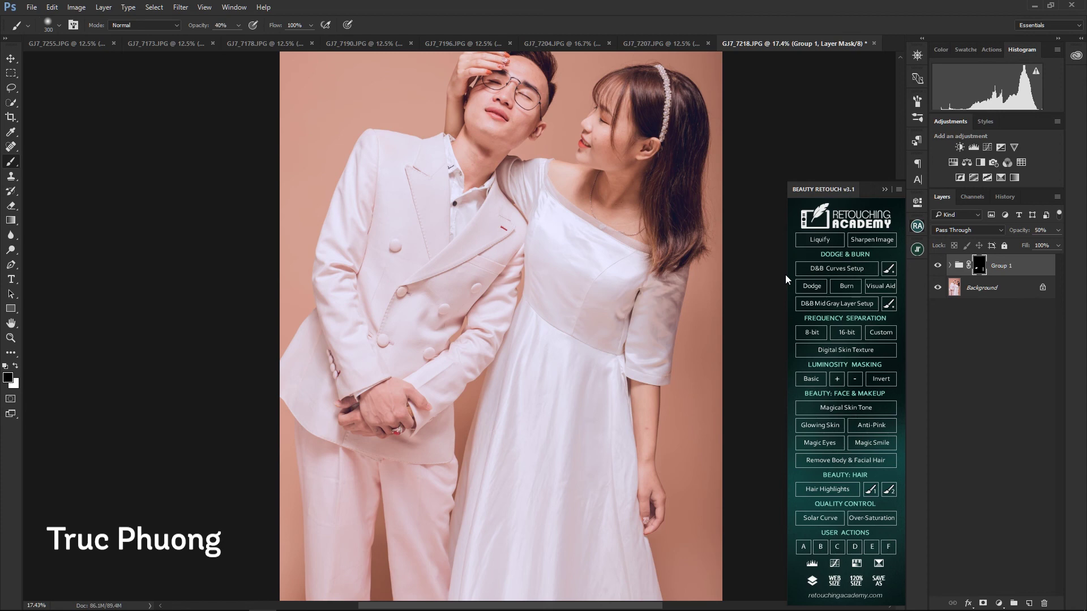
key("v")
key("0")
- Paint the correction over the woman's neck and merge the group into the photo
key("b")
scroll(786, 274, "up", 2)
scroll(786, 274, "down", 1)
key("bracketright")
key("bracketright")
left_click_drag(561, 285, 544, 317)
key("bracketleft")
key("bracketleft")
key("0")
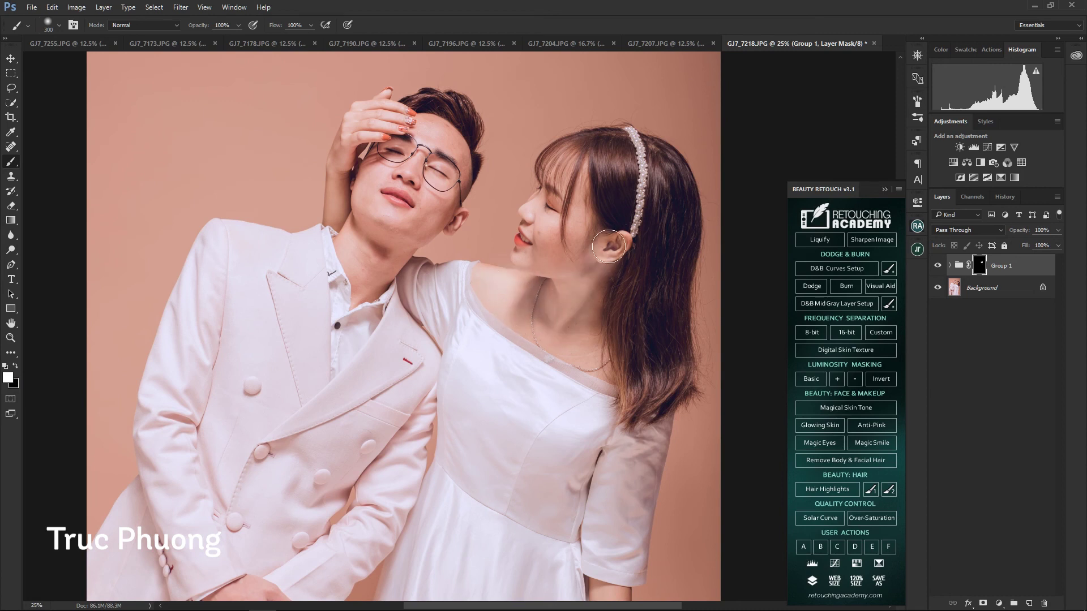
key("z")
key("ctrl+shift+e")
left_click_drag(385, 197, 351, 300)
- Reveal the correction on the man's face and neck, merge, and add Color Balance
key("ctrl+z")
key("b")
mouse_move(419, 238)
left_mouse_down()
mouse_move(460, 190)
mouse_move(396, 147)
mouse_move(334, 238)
left_mouse_up()
key("v")
key("ctrl+shift+e")
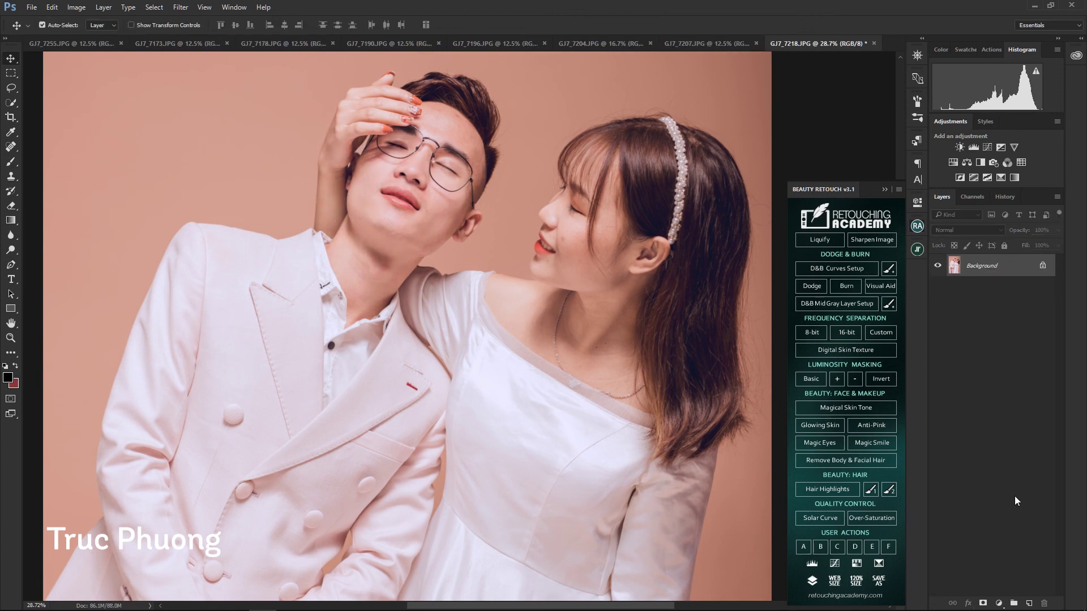
left_click(998, 603)
left_click(1000, 474)
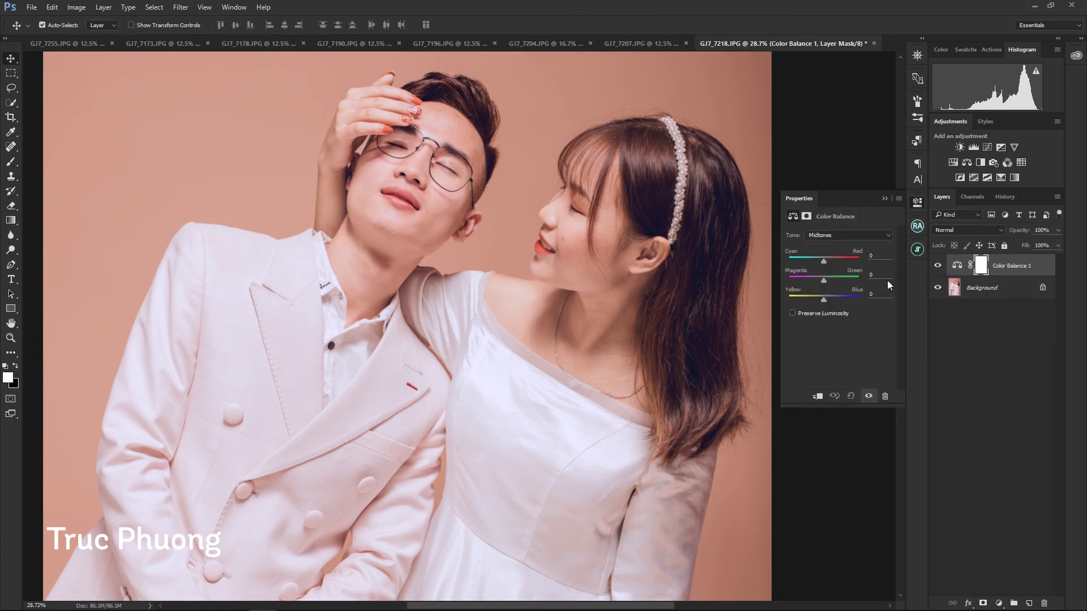
- Drop the Color Balance and add a black-masked Hue/Saturation layer lowering Reds by 5
key("ctrl+z")
left_click(999, 603)
left_click(999, 462)
left_click_drag(839, 293, 837, 294)
key("ctrl+i")
key("b")
scroll(438, 256, "down", 3)
scroll(437, 256, "down", 2)
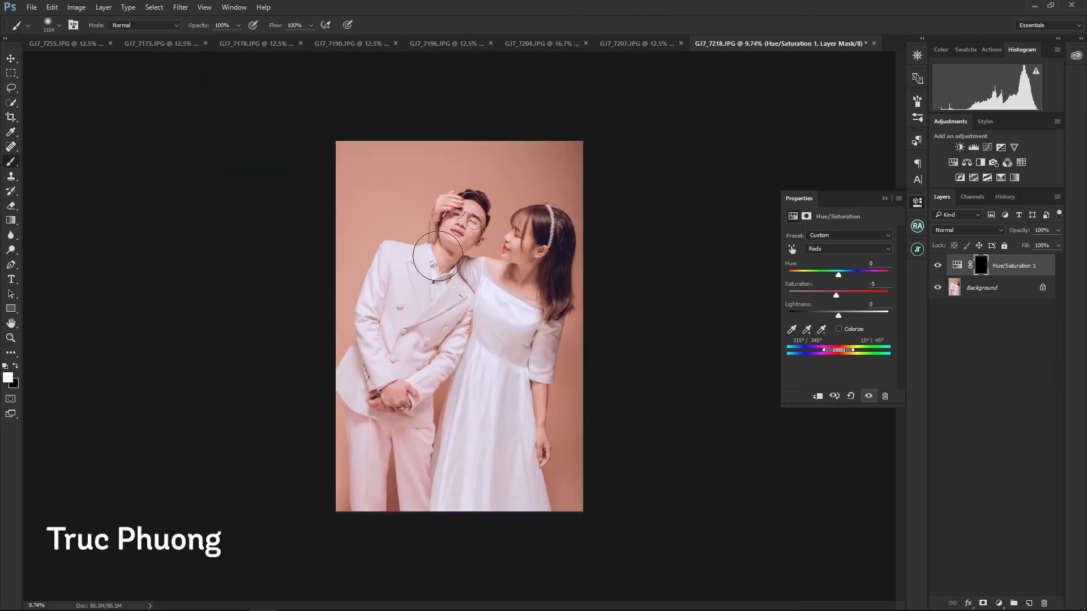
key("Delete")
- Adjust the woman's face with Curves through a Quick Mask selection, then deselect
key("q")
key("x")
mouse_move(546, 229)
left_mouse_down()
mouse_move(518, 241)
mouse_move(530, 295)
left_mouse_up()
key("q")
key("q")
key("q")
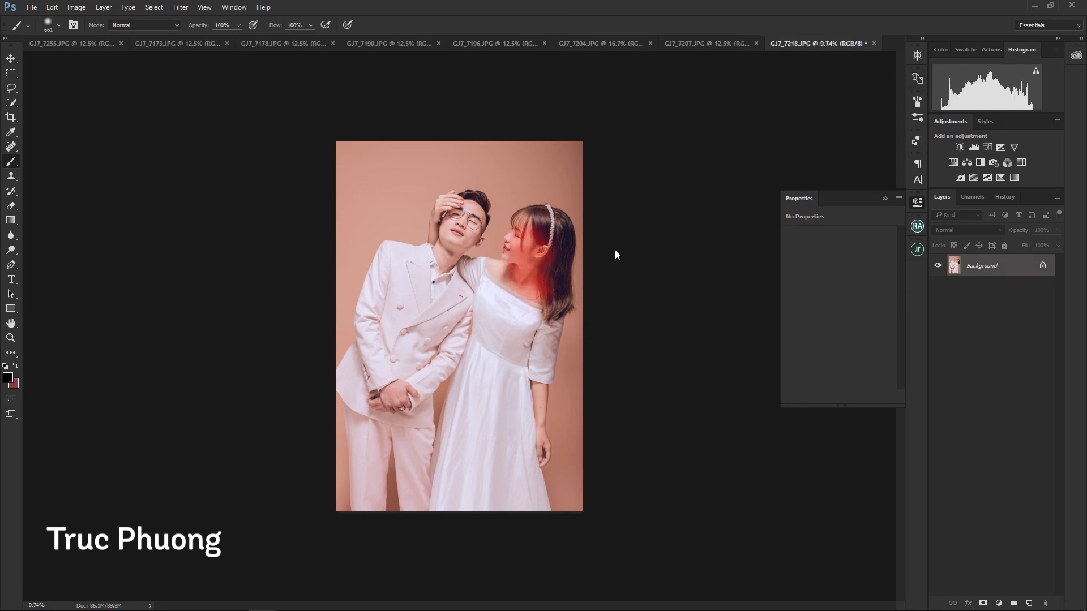
key("ctrl+m")
key("Escape")
key("ctrl+d")
key("b")
- Add a black-masked Selective Color layer with Yellows reduced by 8, grouped
left_click(1004, 604)
left_click_drag(840, 311, 834, 311)
key("ctrl+i")
key("d")
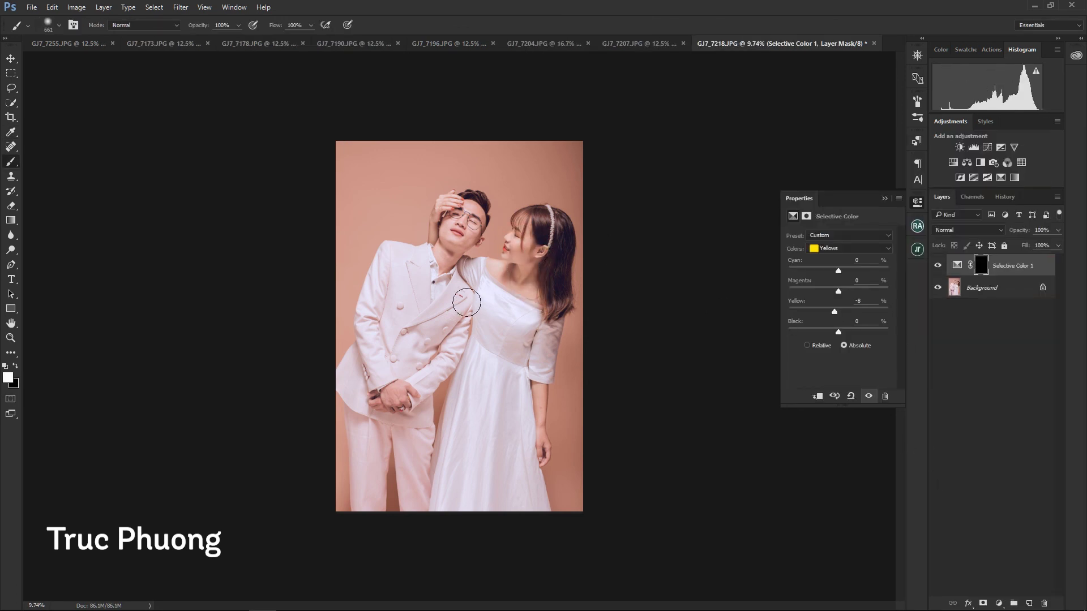
key("ctrl+g")
scroll(527, 246, "up", 5)
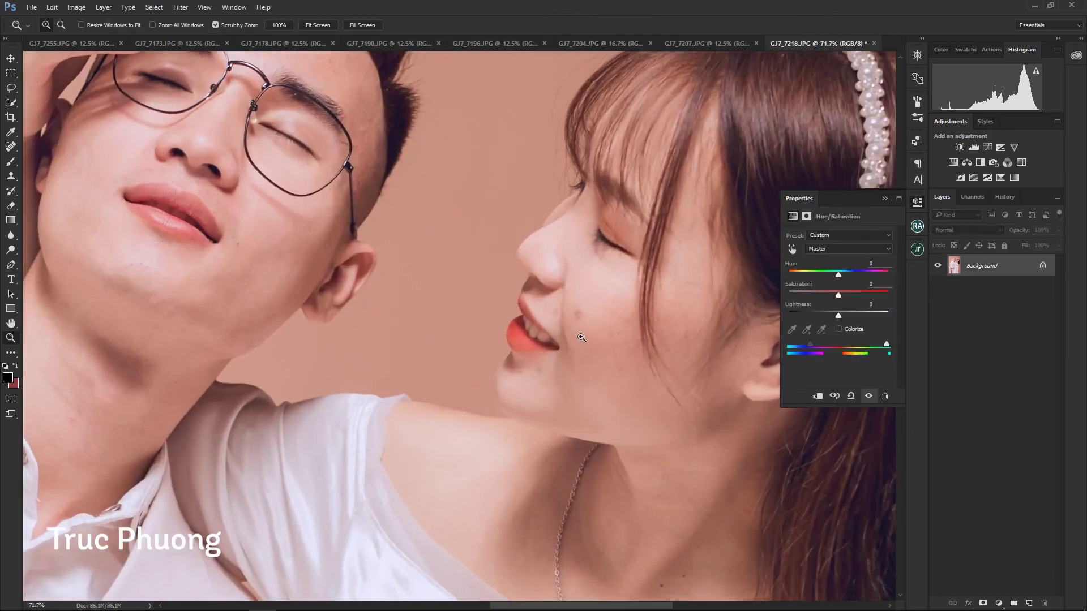
key("bracketleft")
key("bracketleft")
key("bracketleft")
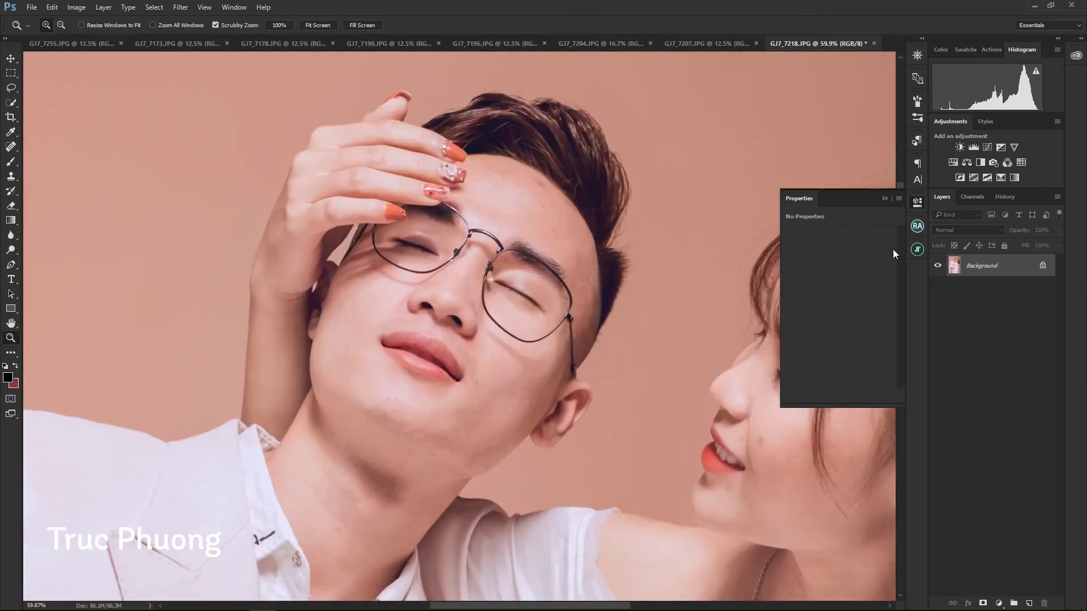
- Create 8-bit Frequency Separation layers from the Beauty Retouch actions, confirming the blur
left_click(917, 226)
left_click(812, 333)
key("Return")
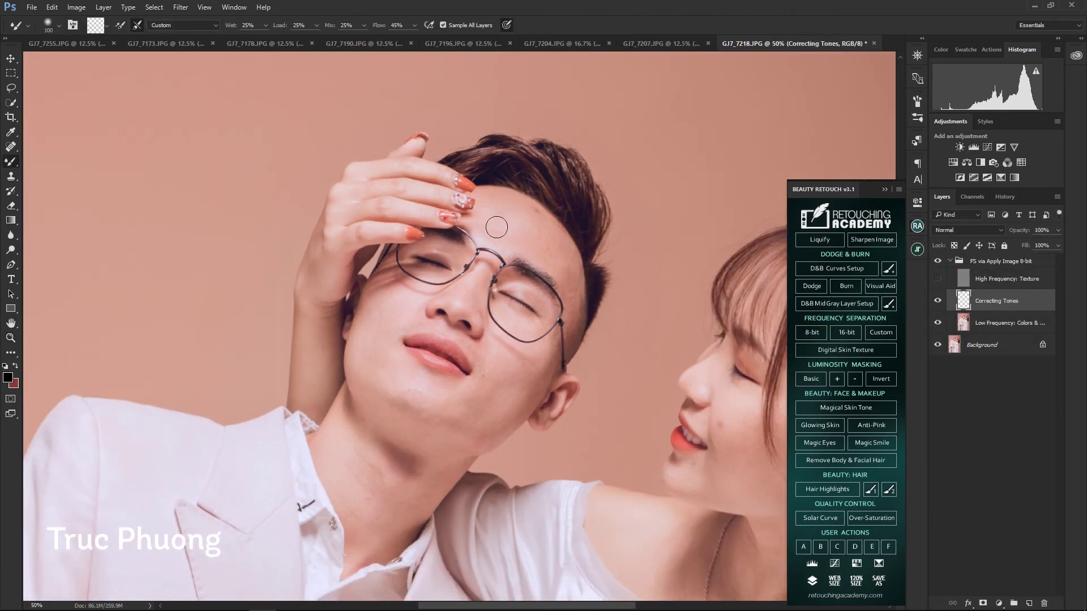
- Lighten the shadow under the man's jaw with the Mixer Brush
key("bracketleft")
key("bracketleft")
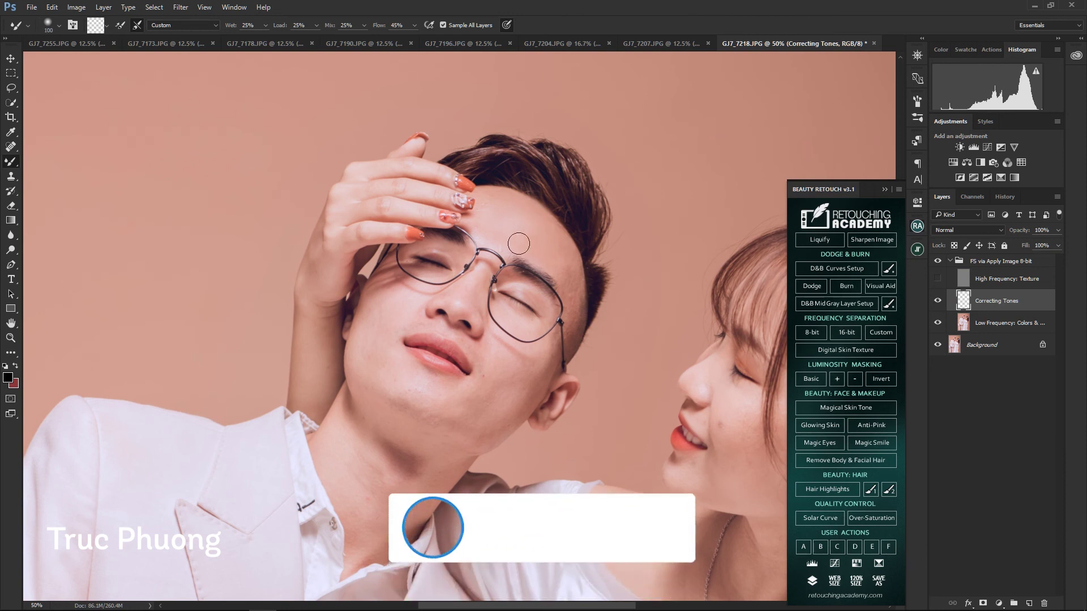
key("bracketright")
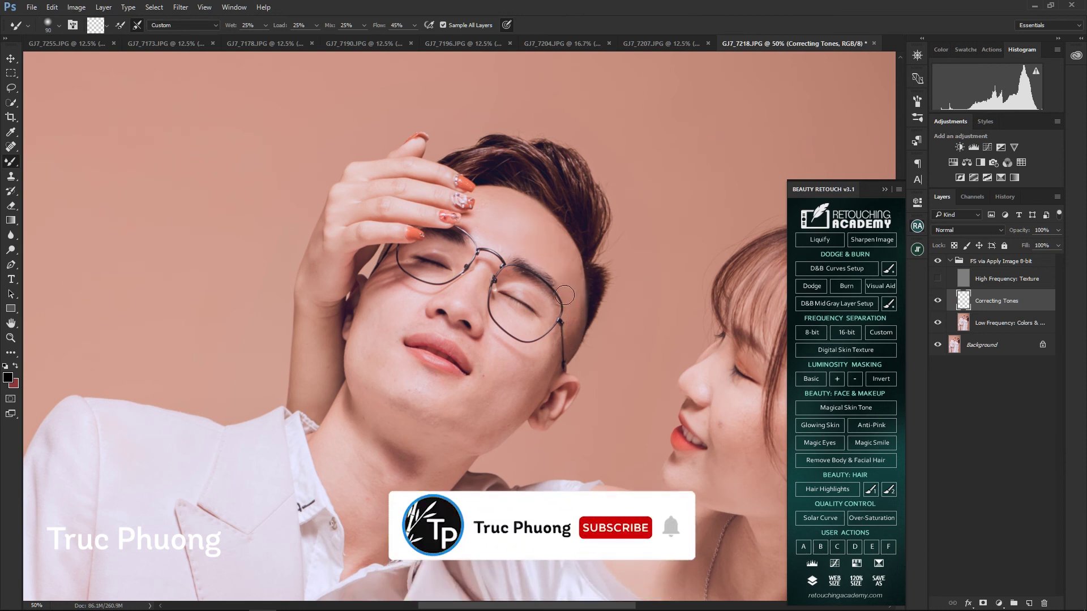
left_click_drag(574, 299, 591, 220)
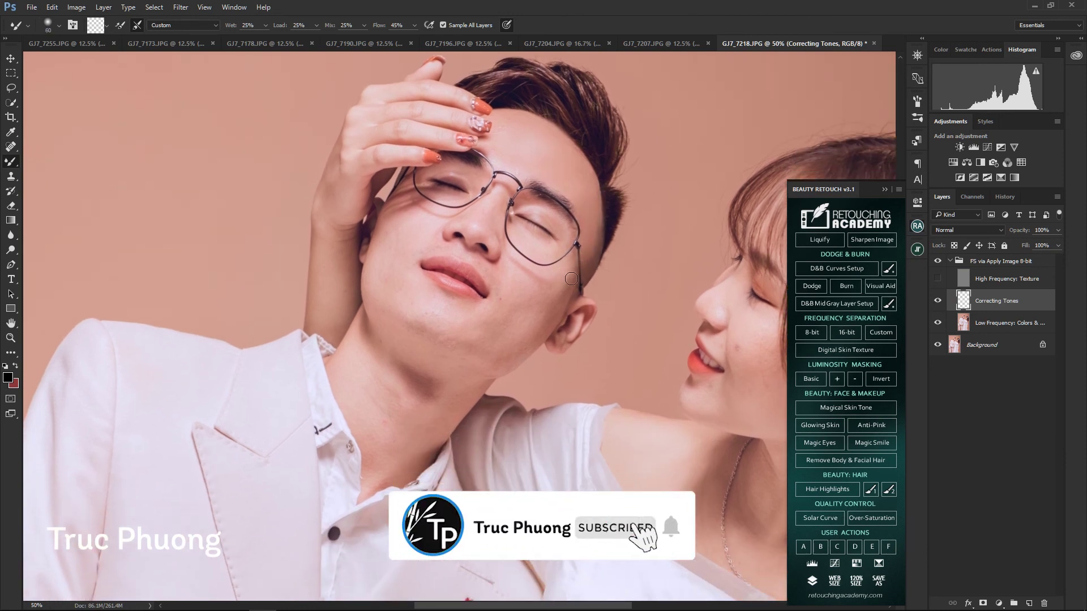
left_click_drag(498, 276, 514, 305)
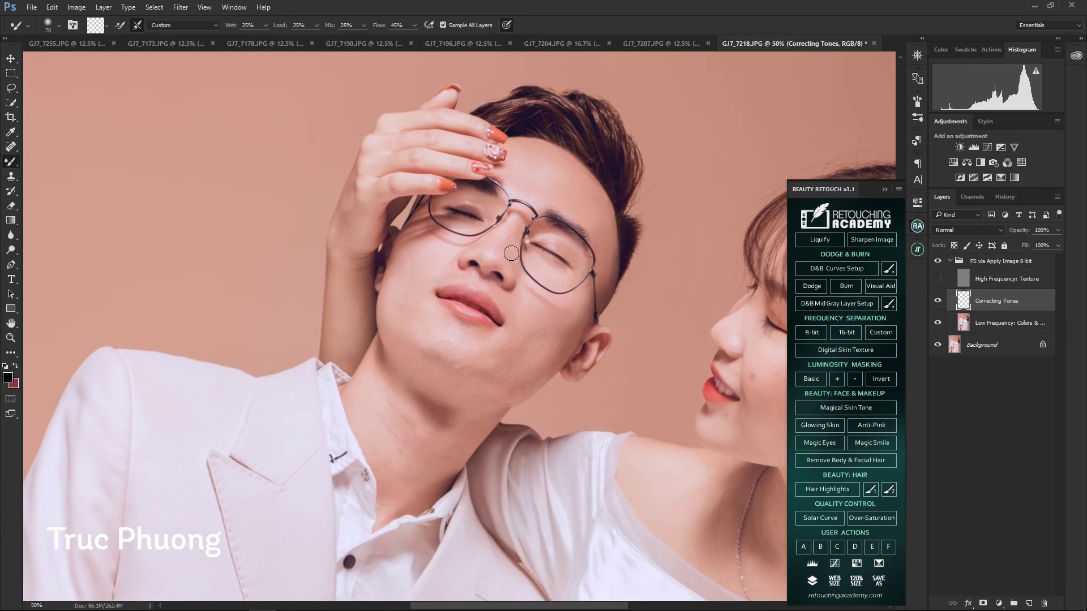
left_click_drag(443, 260, 461, 265)
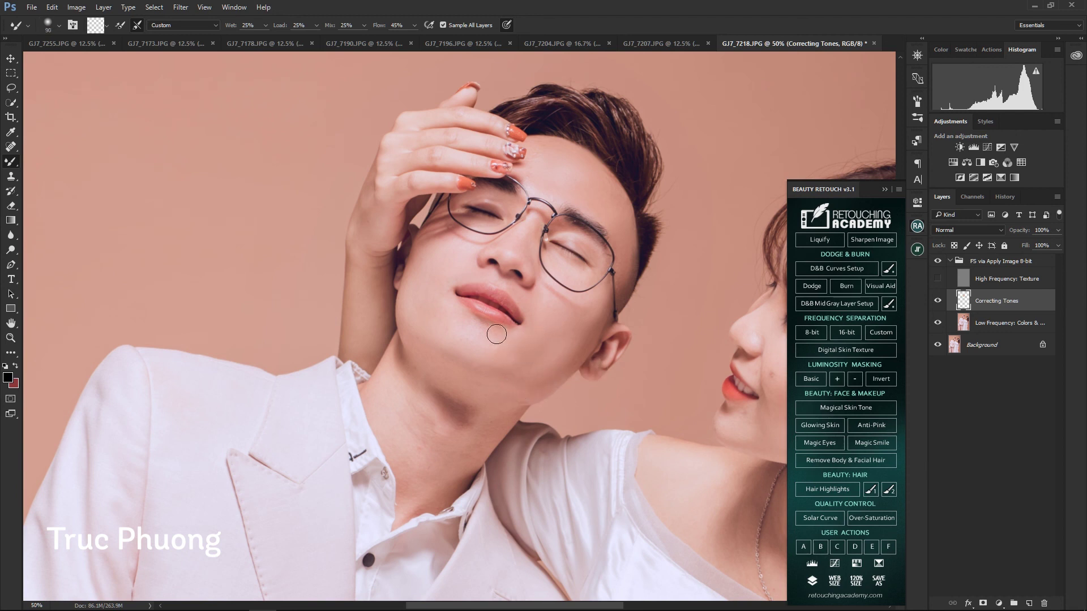
key("bracketright")
key("bracketright")
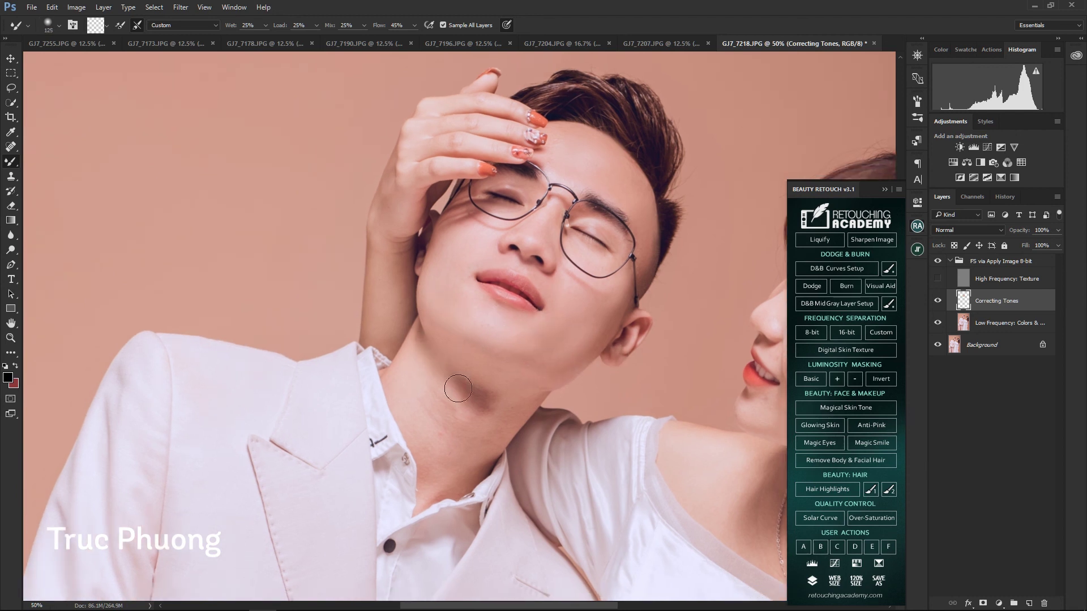
left_click_drag(436, 380, 483, 406)
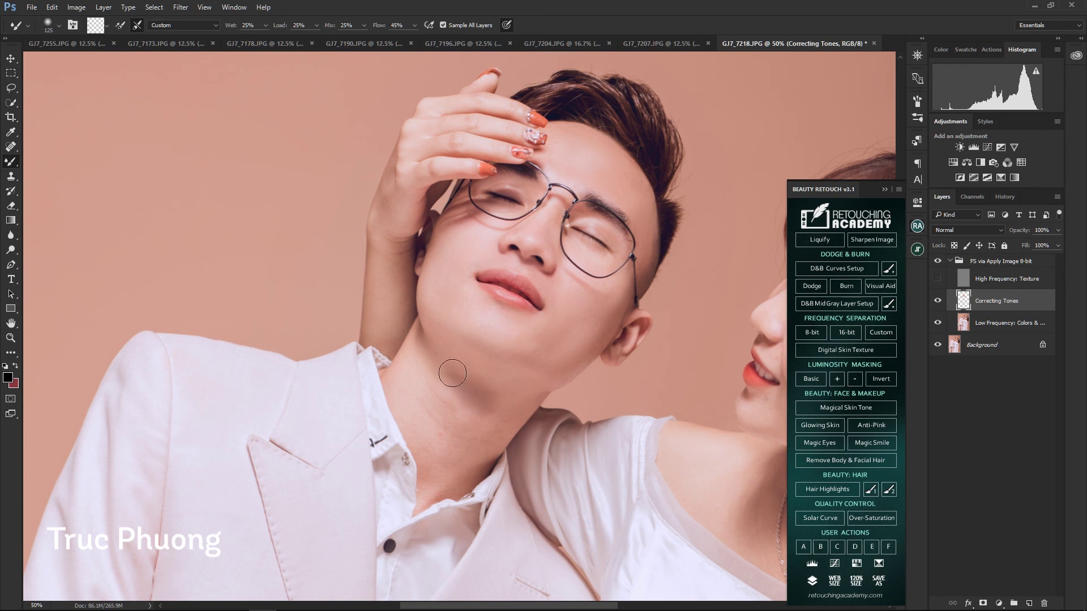
left_click_drag(435, 391, 455, 365)
- Smooth the dark shadows on the woman's neck and shoulder with a smaller brush
key("bracketright")
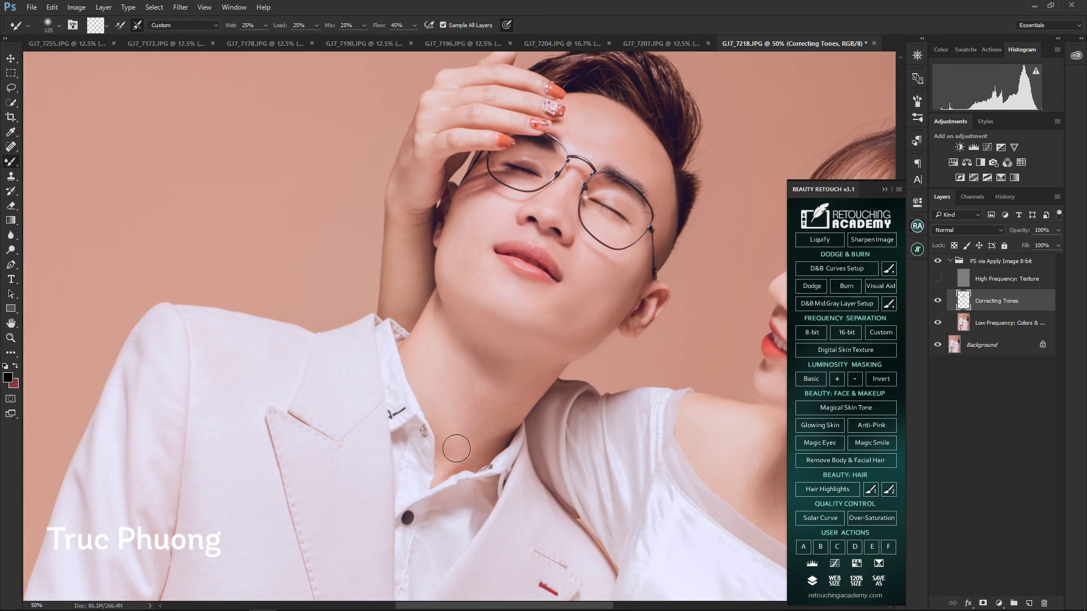
key("bracketleft")
scroll(461, 338, "up", 2)
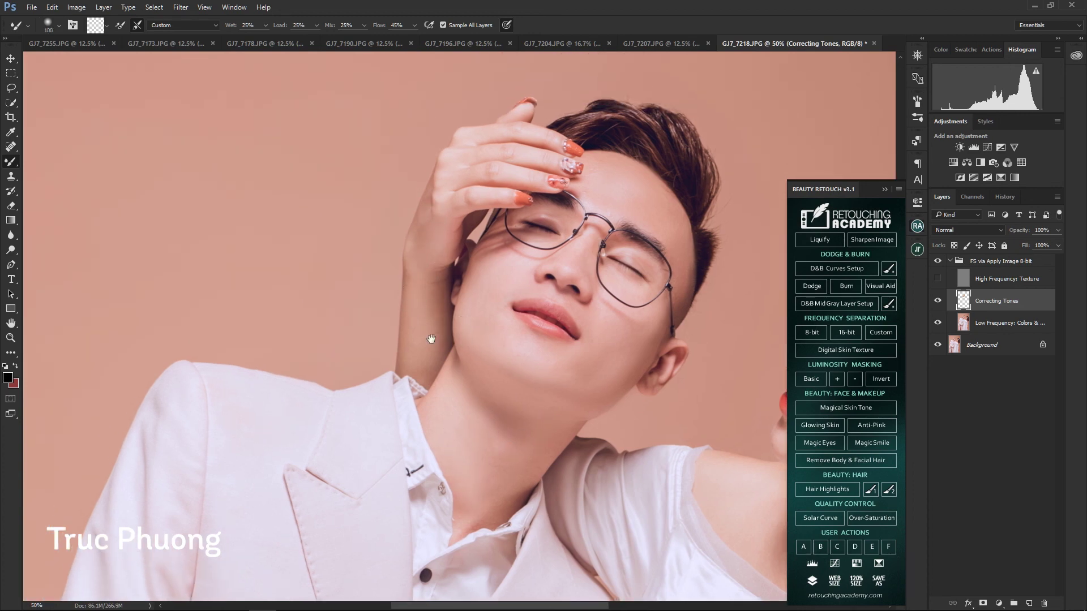
scroll(432, 331, "right", 10)
scroll(432, 331, "down", 3)
key("bracketleft")
key("bracketleft")
key("bracketleft")
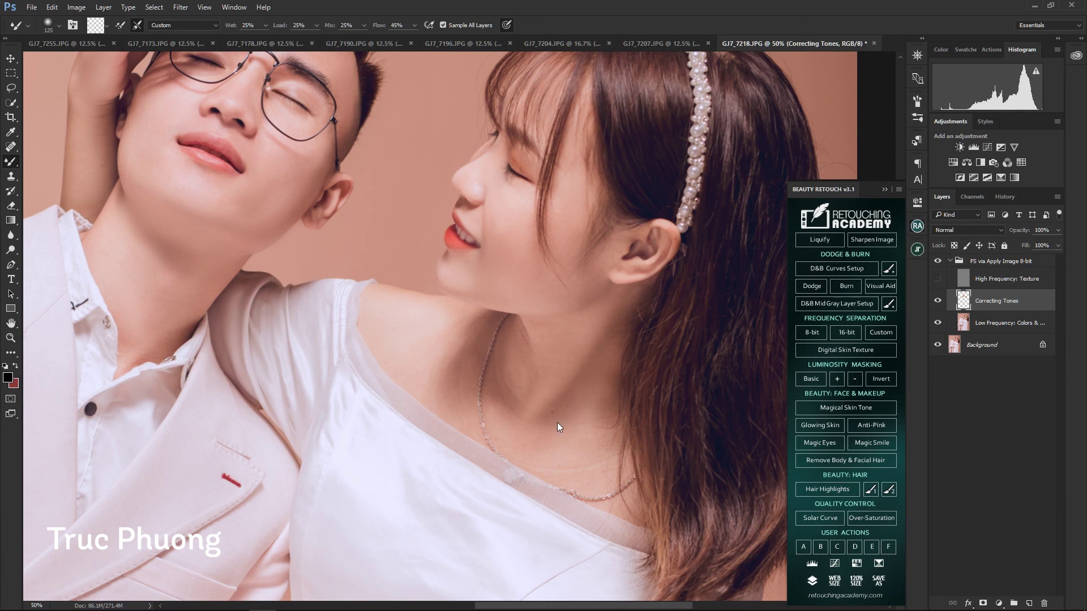
left_click_drag(426, 352, 482, 319)
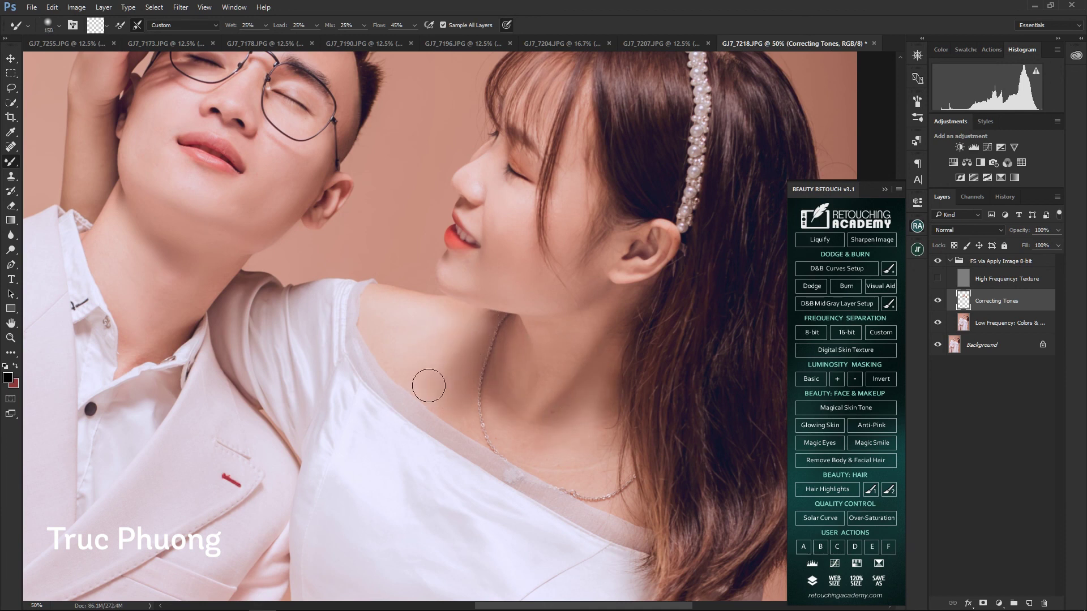
key("bracketright")
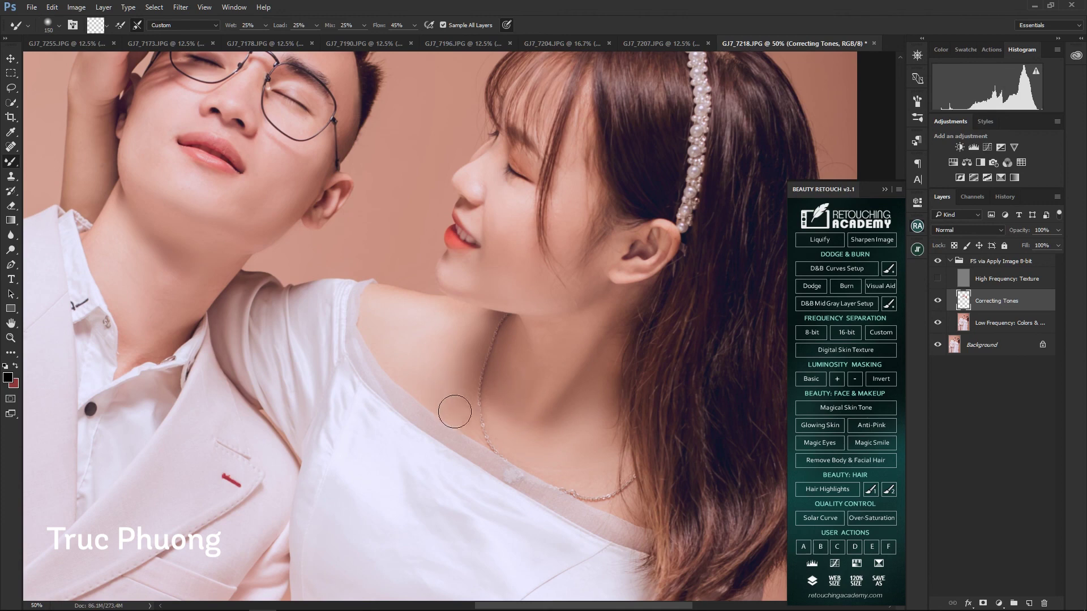
key("ctrl+minus")
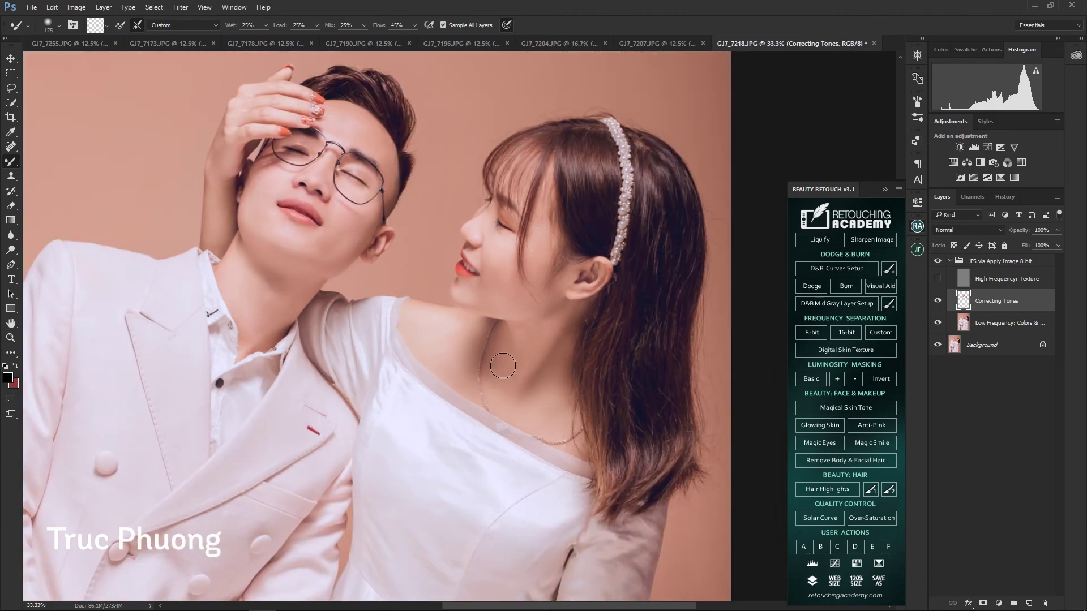
- Compare against the original by toggling the retouch group's visibility off and on
key("ctrl+plus")
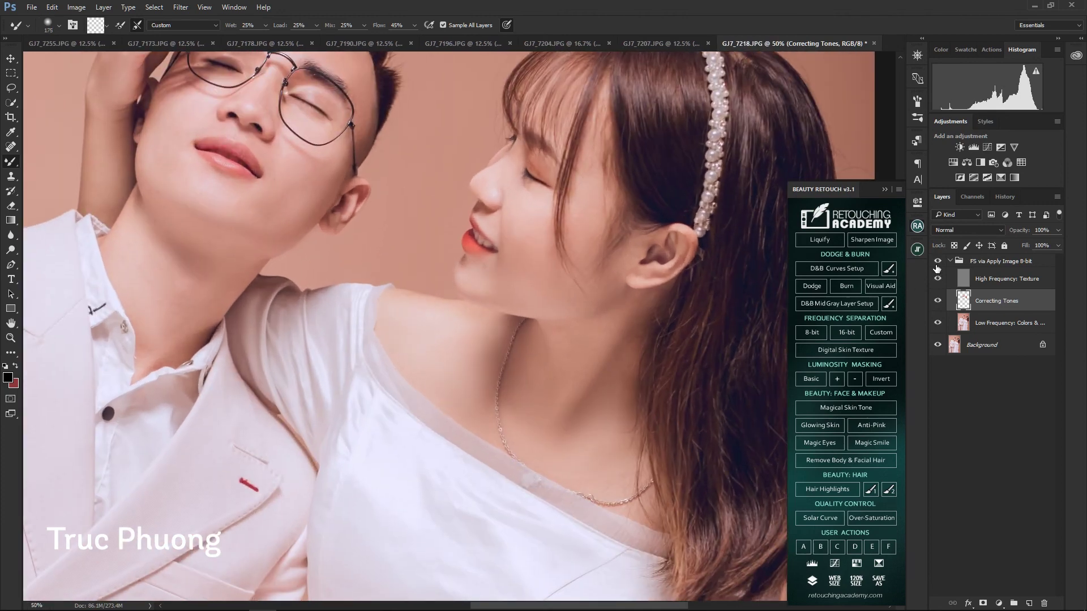
left_click(938, 262)
left_click(938, 266)
key("ctrl+minus")
- Even out tones on the wedding dress with the Mixer Brush
key("bracketright")
key("bracketright")
key("bracketright")
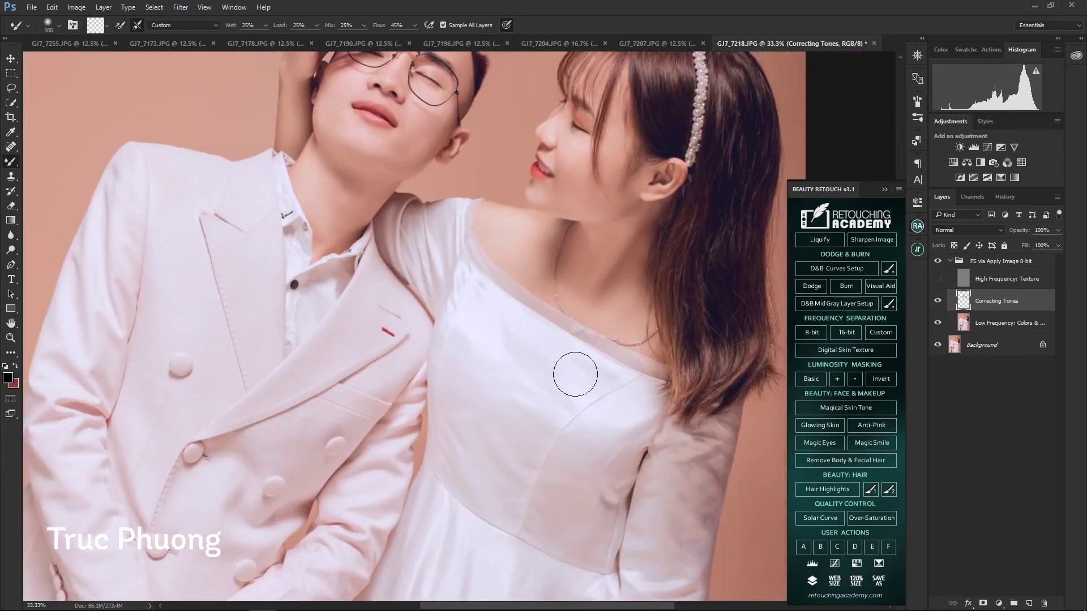
key("ctrl+plus")
key("bracketleft")
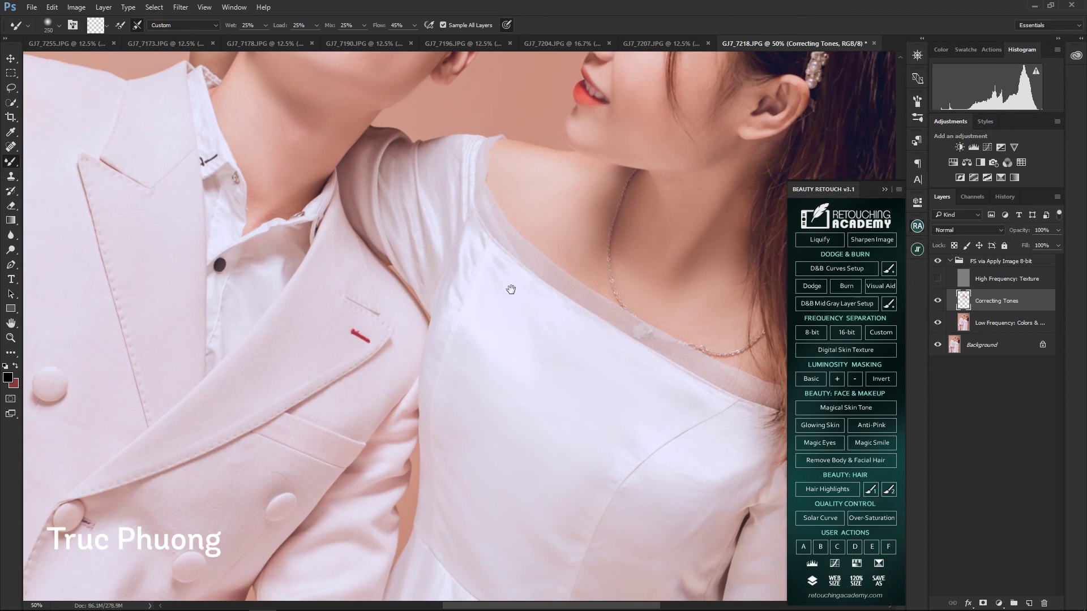
left_click_drag(511, 289, 560, 391)
key("ctrl+minus")
key("bracketleft")
key("bracketleft")
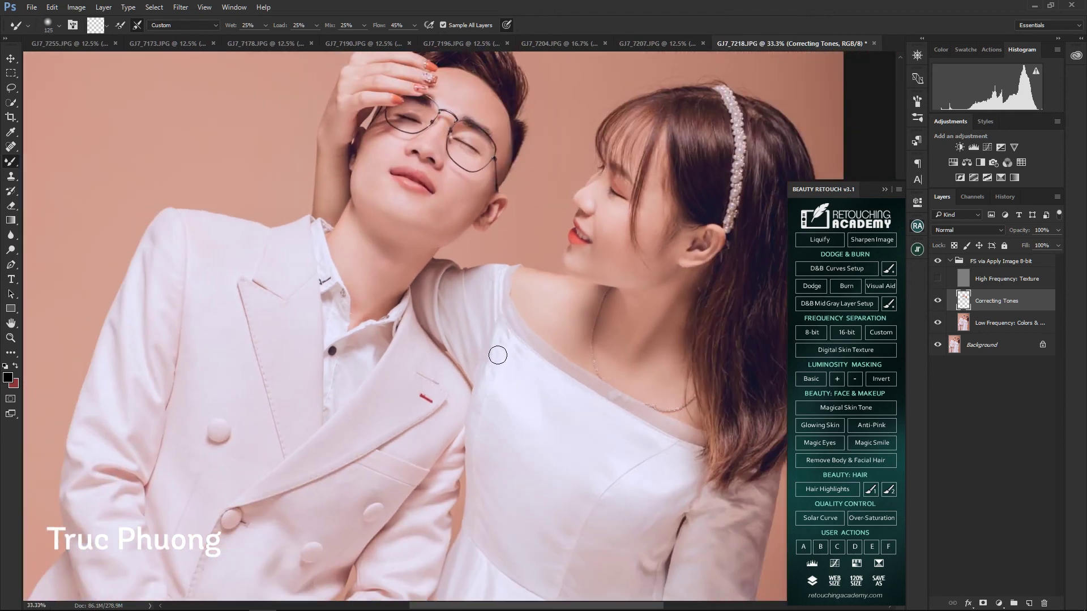
scroll(529, 371, "down", 5)
key("bracketright")
key("bracketright")
key("bracketright")
scroll(615, 388, "down", 1)
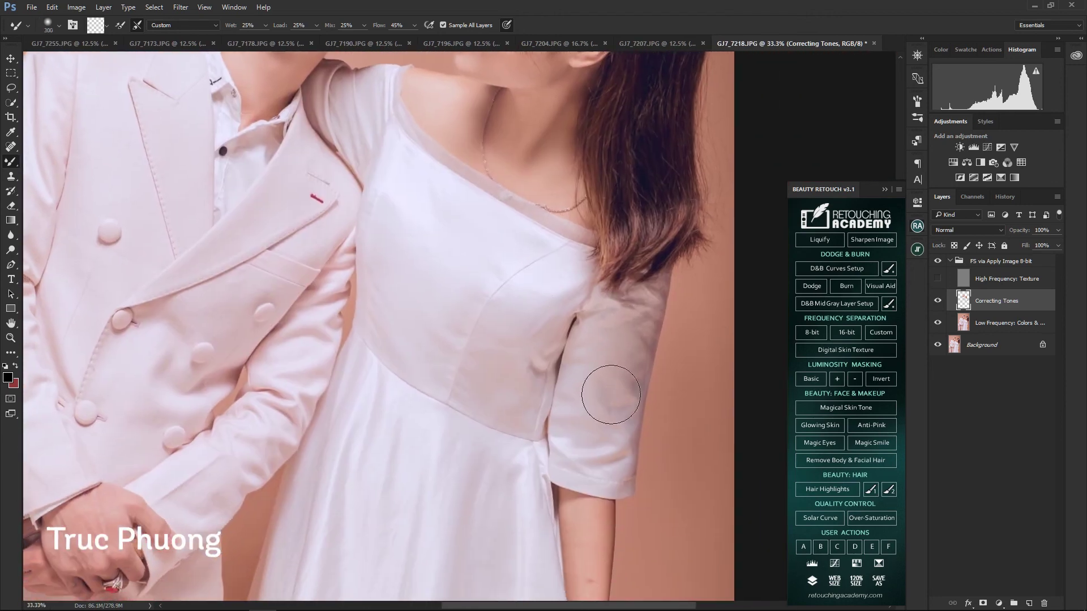
scroll(578, 320, "down", 1)
key("bracketleft")
key("bracketleft")
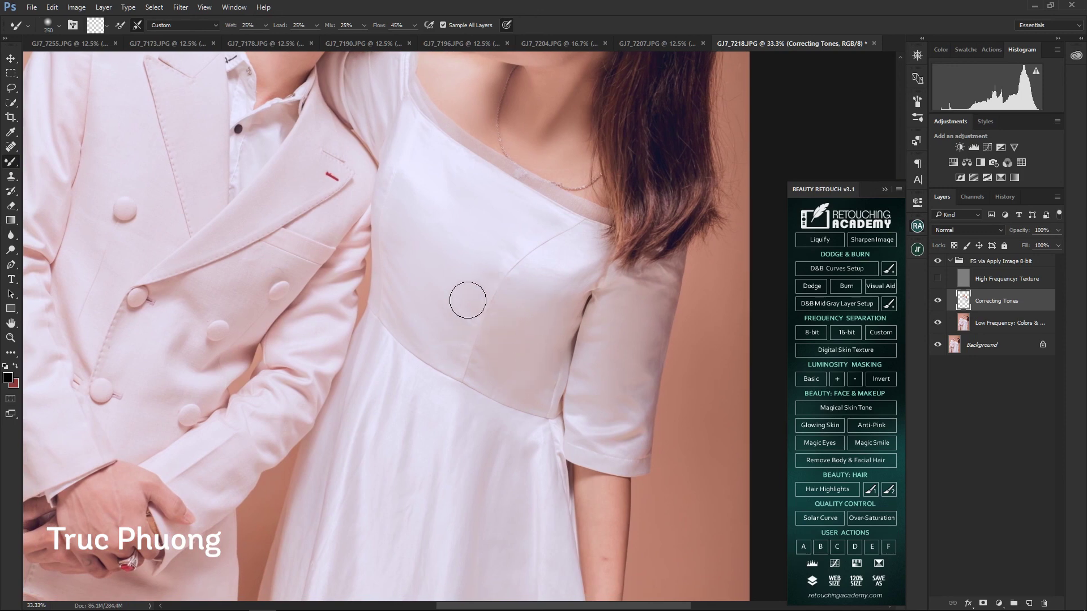
- Continue smoothing tones across both outfits, the groom's suit and the gown
key("ctrl+minus")
key("bracketright")
key("bracketright")
mouse_move(451, 296)
left_mouse_down()
mouse_move(522, 274)
mouse_move(442, 231)
left_mouse_up()
key("bracketleft")
key("bracketleft")
key("bracketleft")
left_click_drag(567, 412, 589, 409)
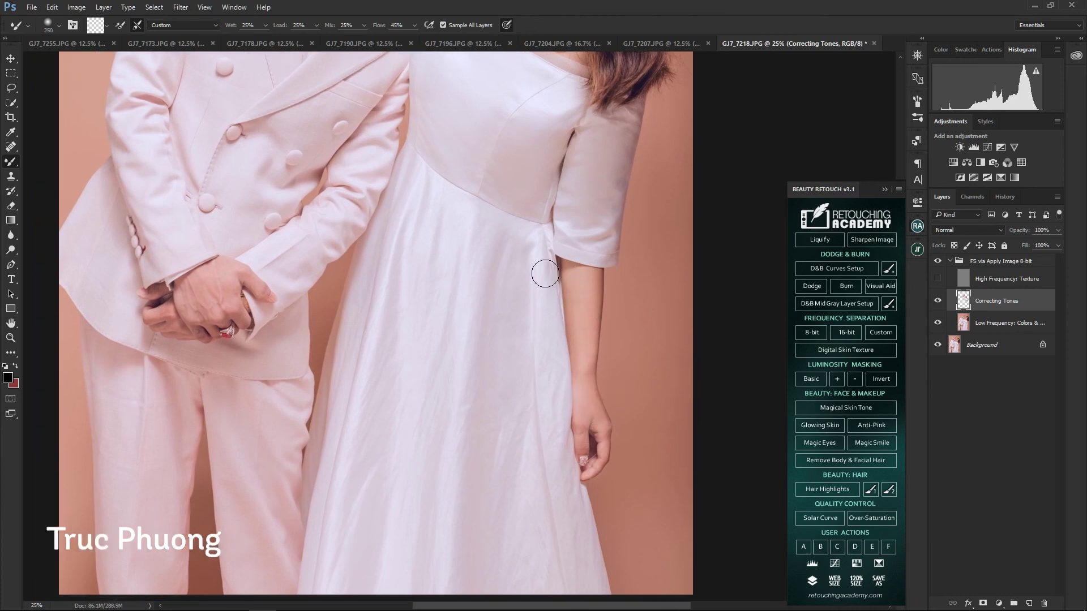
key("ctrl+minus")
key("bracketright")
key("bracketright")
key("bracketright")
key("bracketleft")
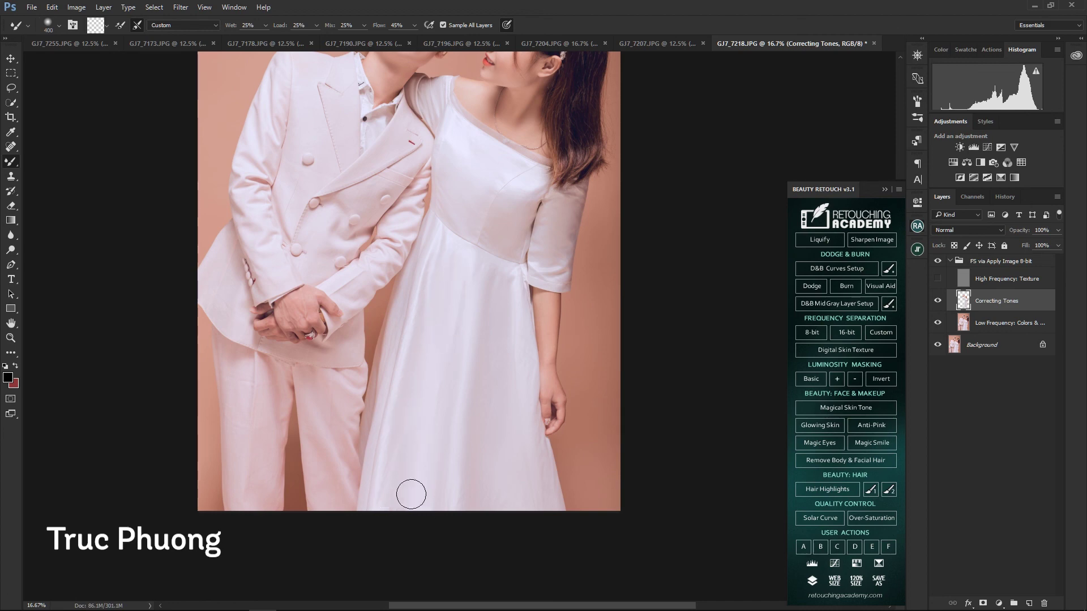
- Smooth uneven tones on the couple's hands and the groom's trousers
scroll(342, 359, "up", 3)
key("bracketleft")
key("bracketleft")
key("bracketleft")
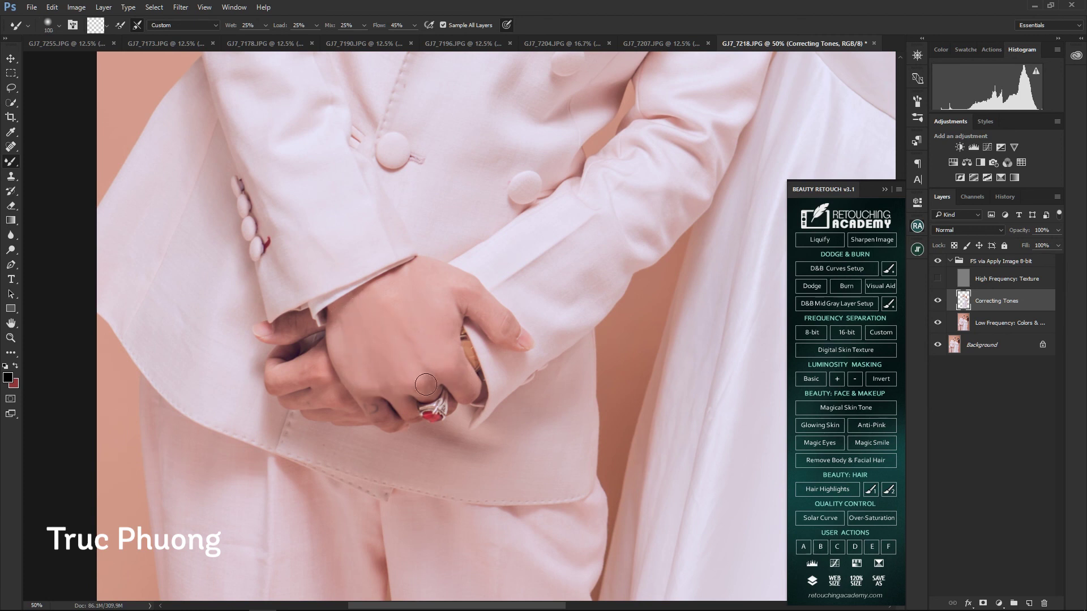
scroll(474, 294, "down", 2)
key("bracketright")
key("bracketright")
key("bracketright")
key("bracketright")
key("bracketright")
key("bracketright")
scroll(498, 313, "up", 1)
key("bracketleft")
key("bracketleft")
key("bracketleft")
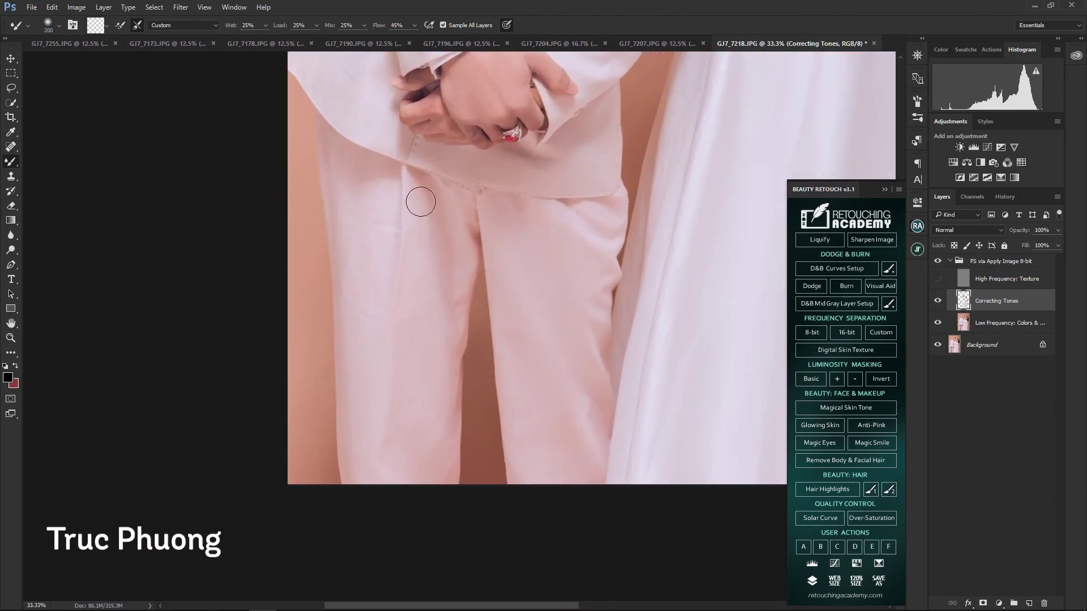
scroll(415, 308, "down", 2)
key("bracketright")
key("bracketright")
key("bracketright")
scroll(517, 340, "right", 3)
scroll(516, 340, "up", 2)
scroll(547, 257, "down", 1)
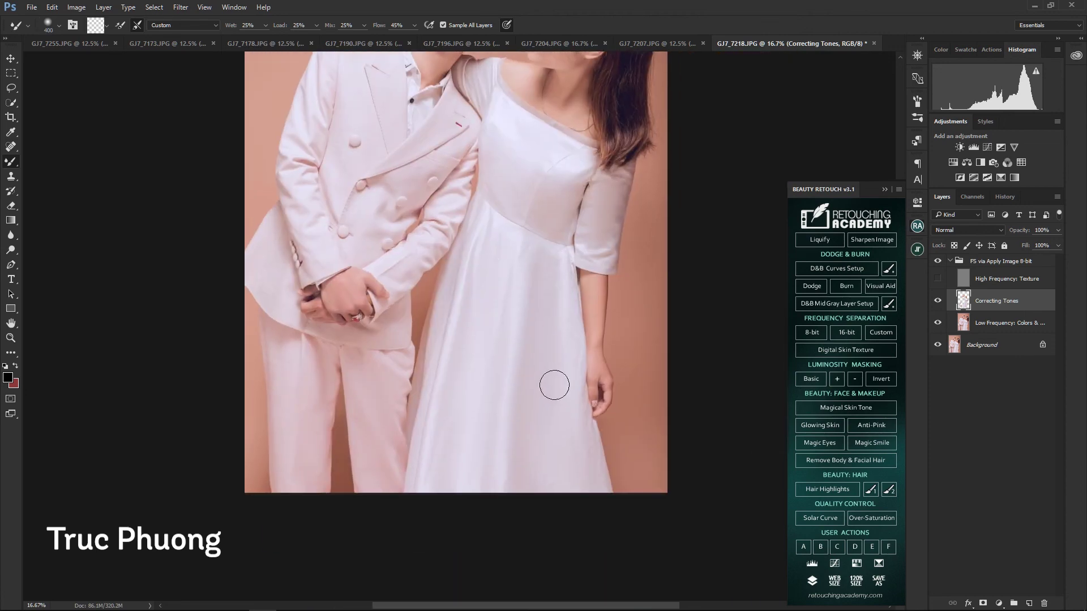
scroll(578, 492, "up", 2)
scroll(529, 444, "down", 1)
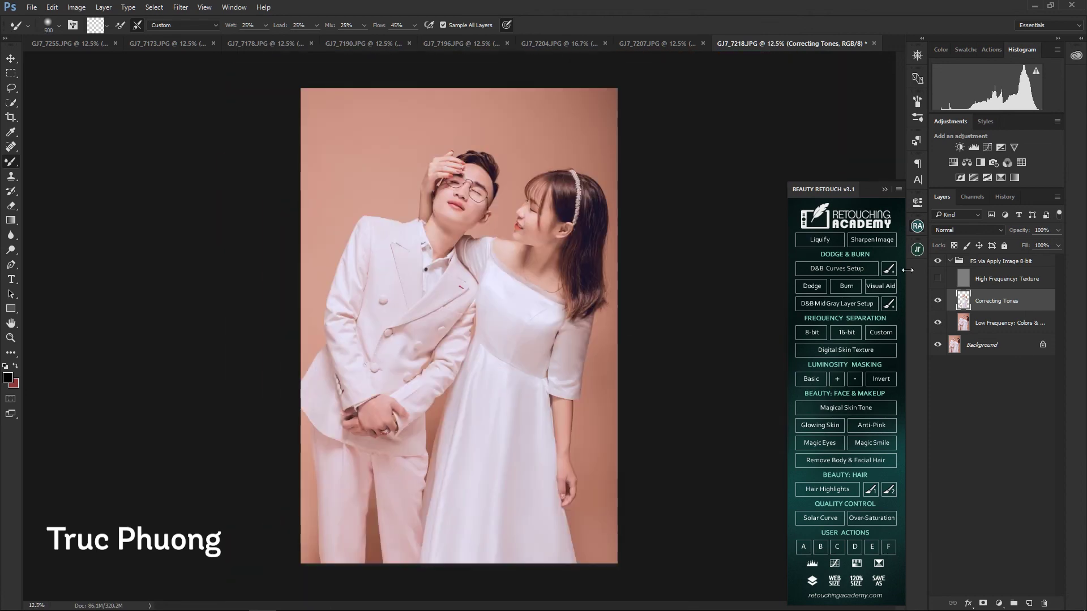
- Turn the High Frequency: Texture layer back on and make it active
key("z")
left_click(937, 278)
scroll(430, 317, "up", 3)
key("b")
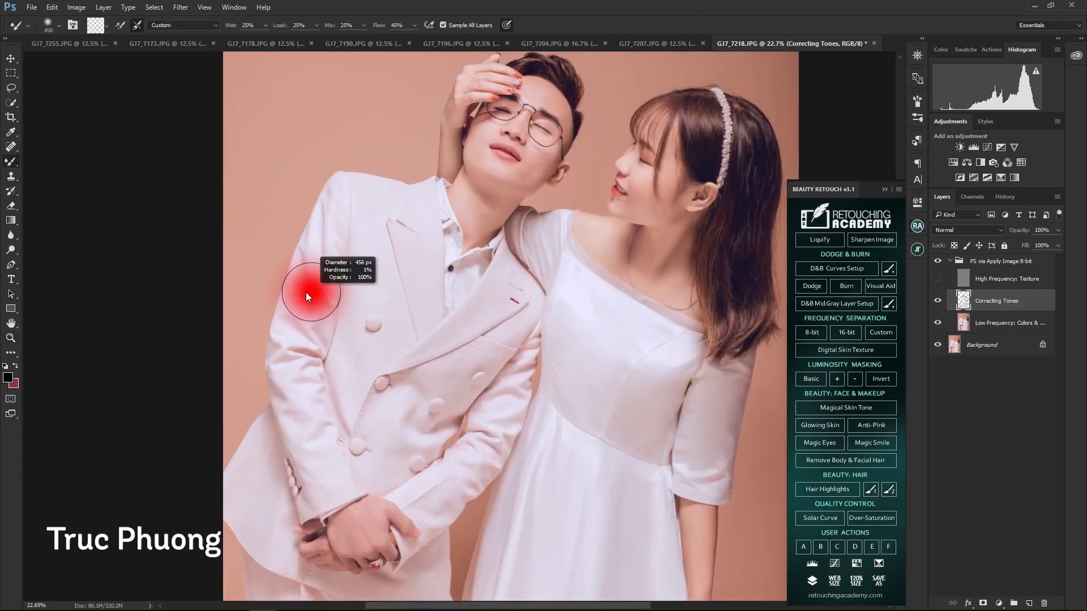
left_click(938, 279)
left_click(1008, 279)
- Clone-stamp over an area in the upper part of the photo
key("z")
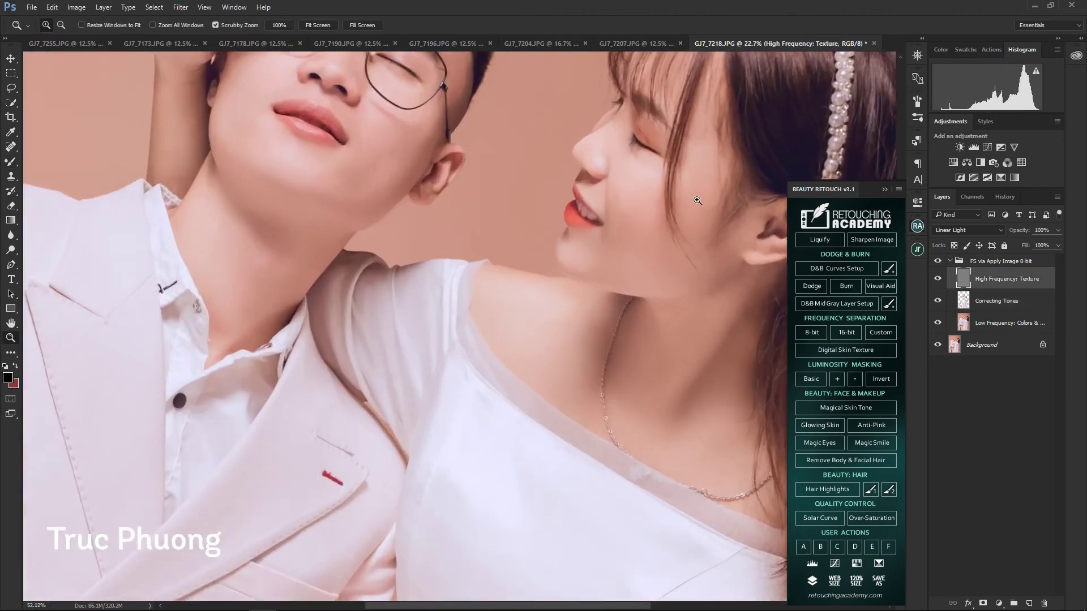
scroll(509, 226, "up", 4)
key("s")
left_click_drag(423, 148, 368, 92)
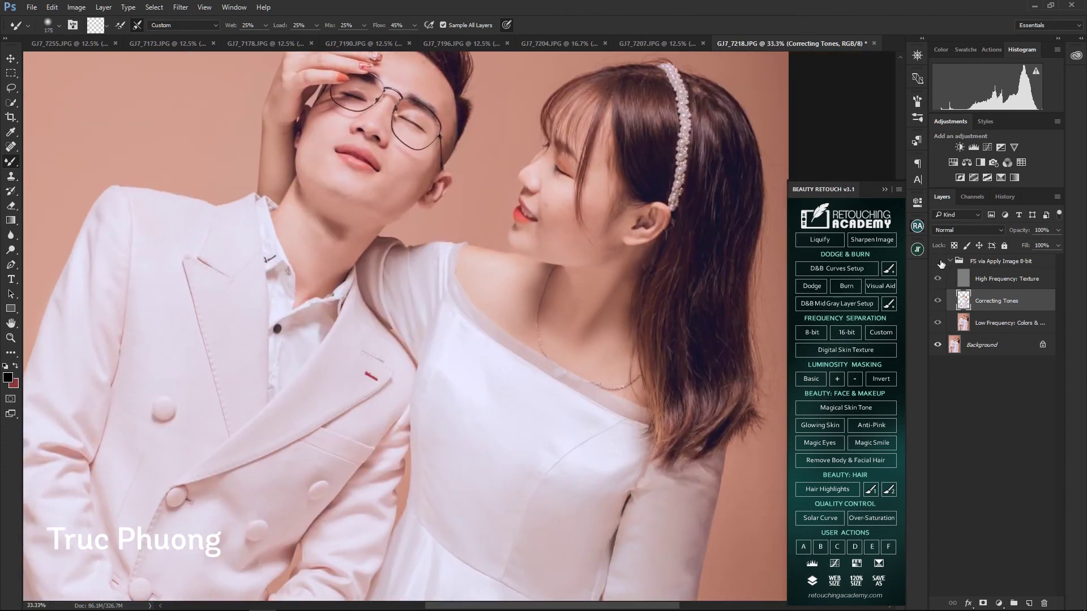
- Fit the photo on screen and select the man's face via Quick Mask for Curves
key("z")
key("ctrl+0")
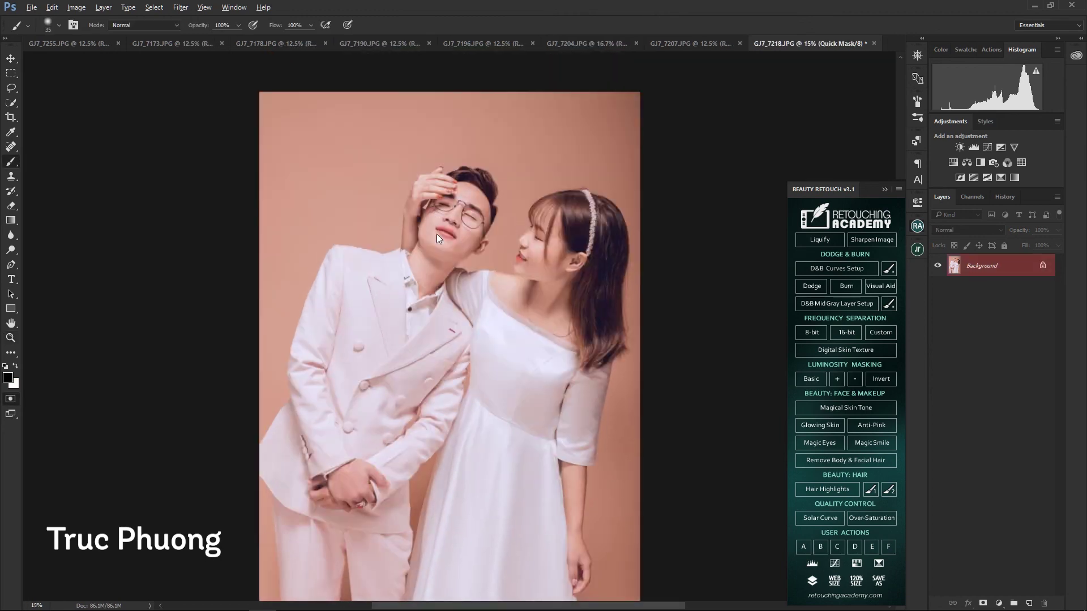
left_click_drag(437, 238, 453, 224)
key("q")
key("ctrl+m")
- Raise the Curves to brighten the man's selected face, then deselect
left_click_drag(827, 257, 824, 250)
key("Return")
key("ctrl+d")
key("z")
left_click_drag(396, 241, 566, 241)
- Add a Selective Color layer with Reds Black -6, black mask, painted onto his lips
left_click(1015, 177)
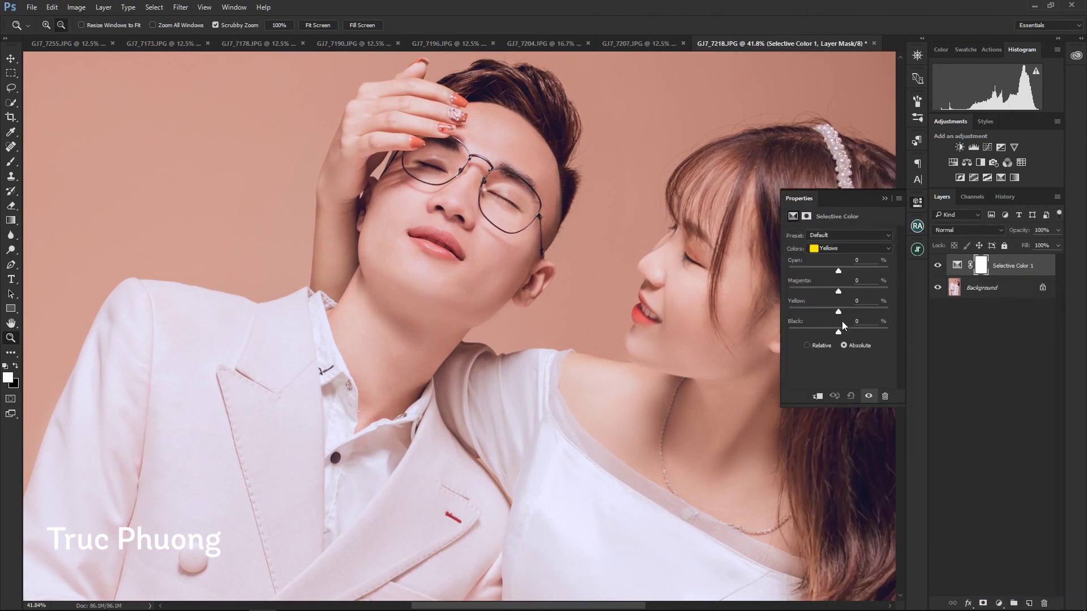
left_click_drag(835, 330, 836, 331)
key("ctrl+i")
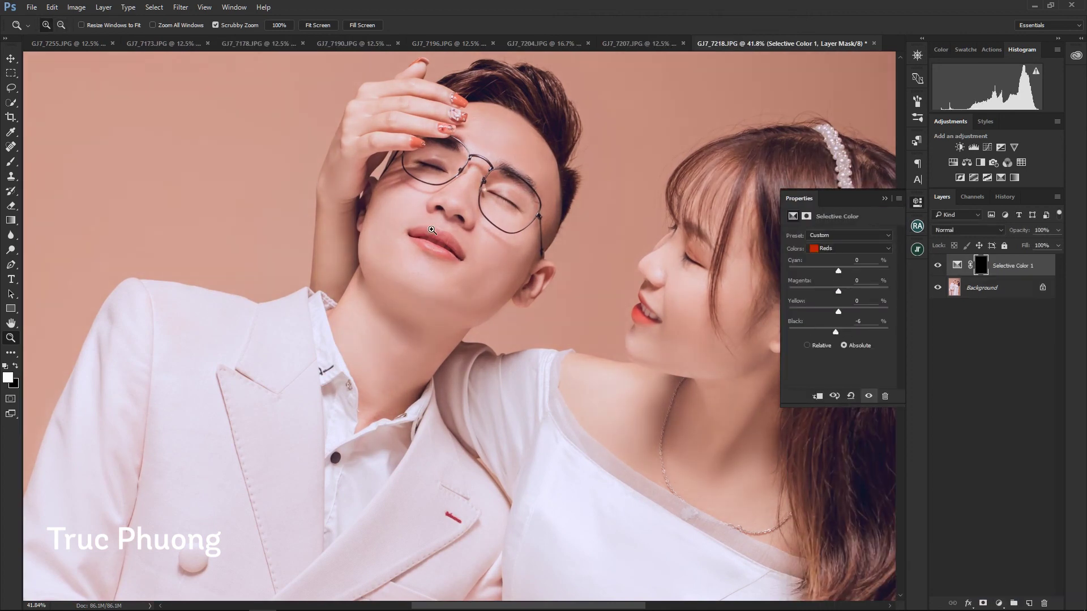
left_click_drag(436, 255, 509, 255)
key("b")
left_click_drag(336, 249, 485, 256)
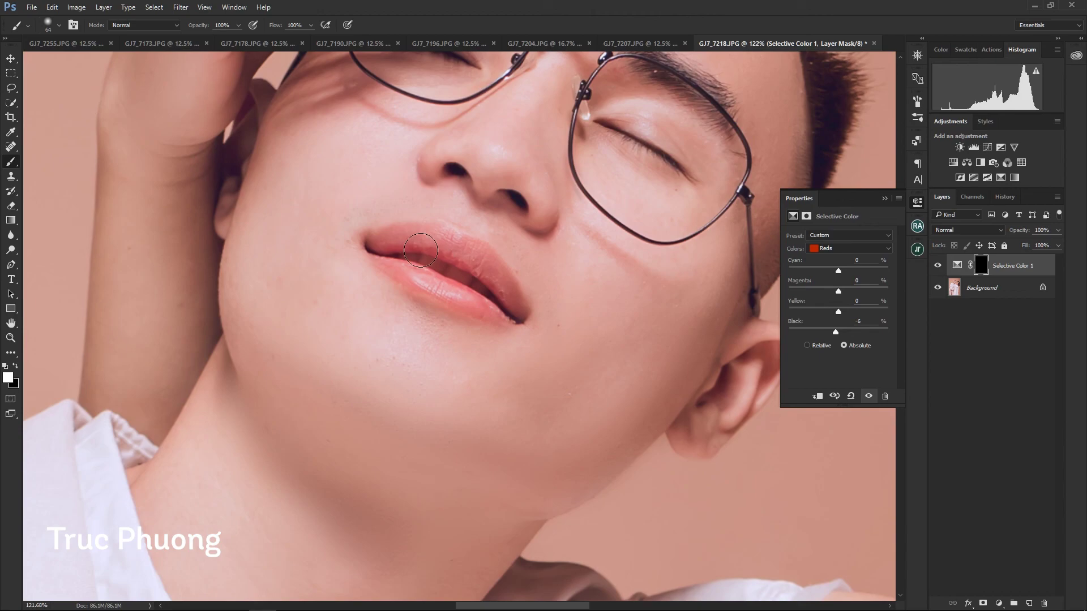